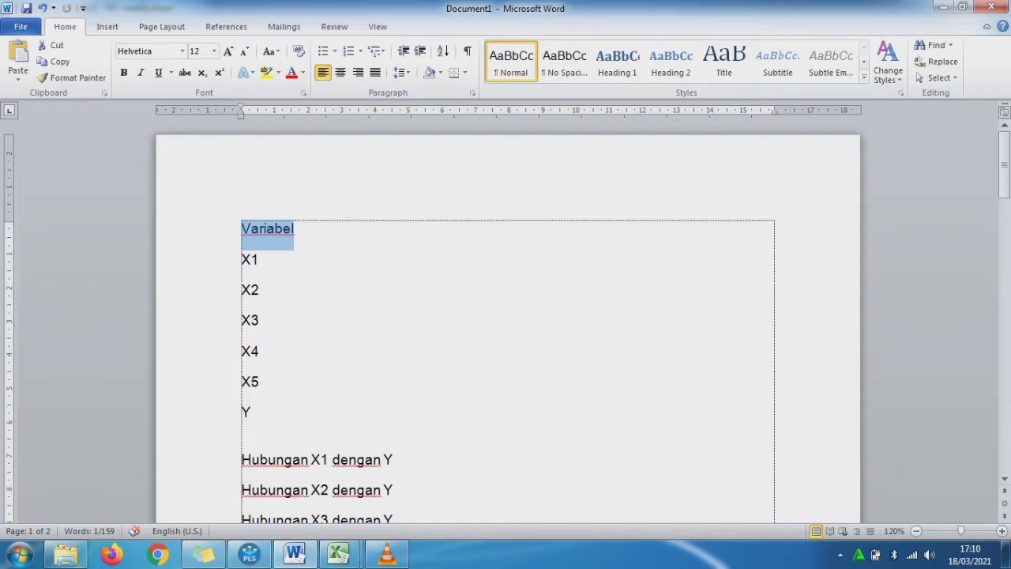
Review the variable list at the start of the document, highlighting the entries X1 to X5 and Y
left_click_drag(241, 260, 265, 351)
left_click(242, 351)
left_click(244, 383)
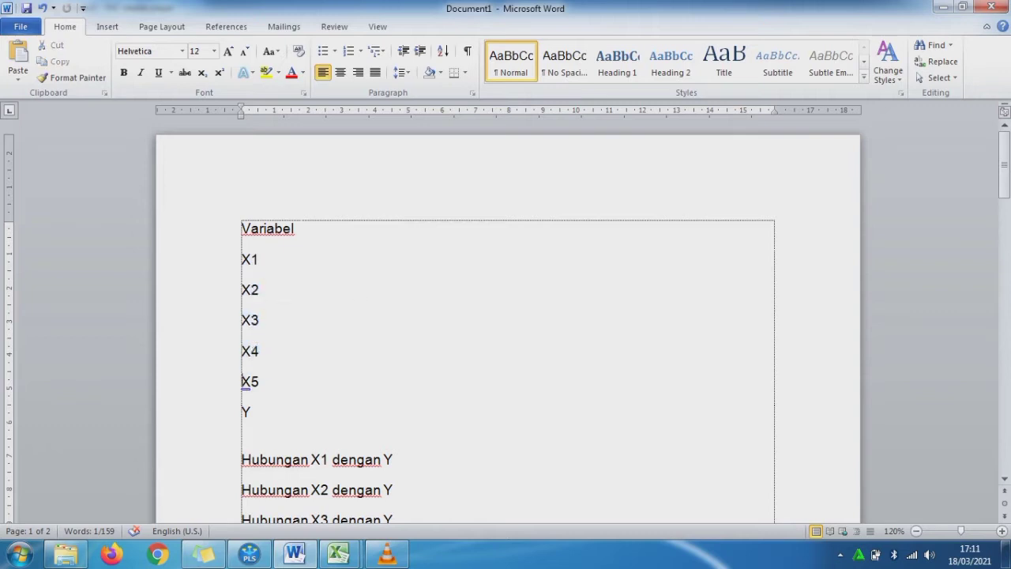
left_click_drag(244, 382, 261, 414)
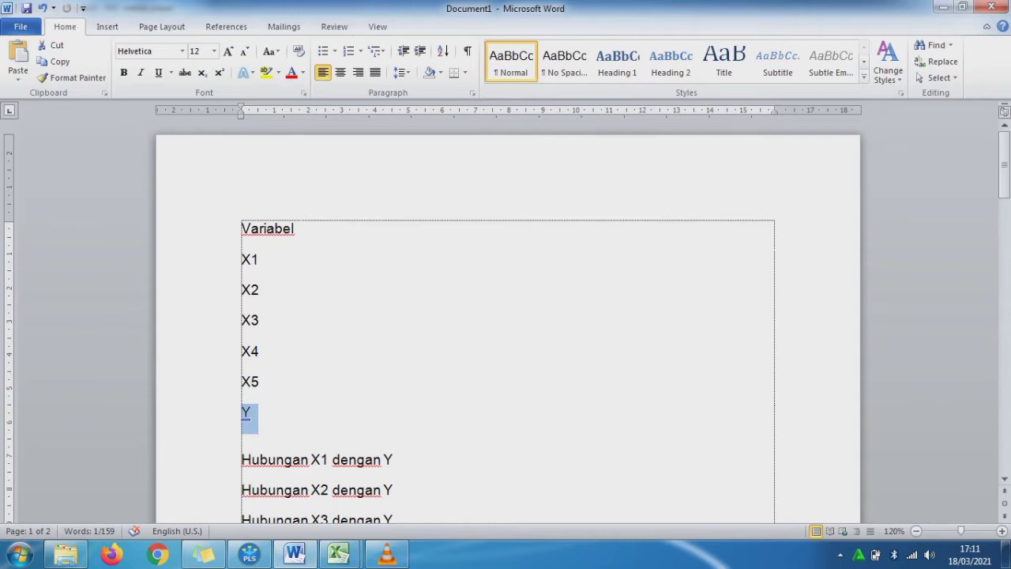
left_click(253, 412)
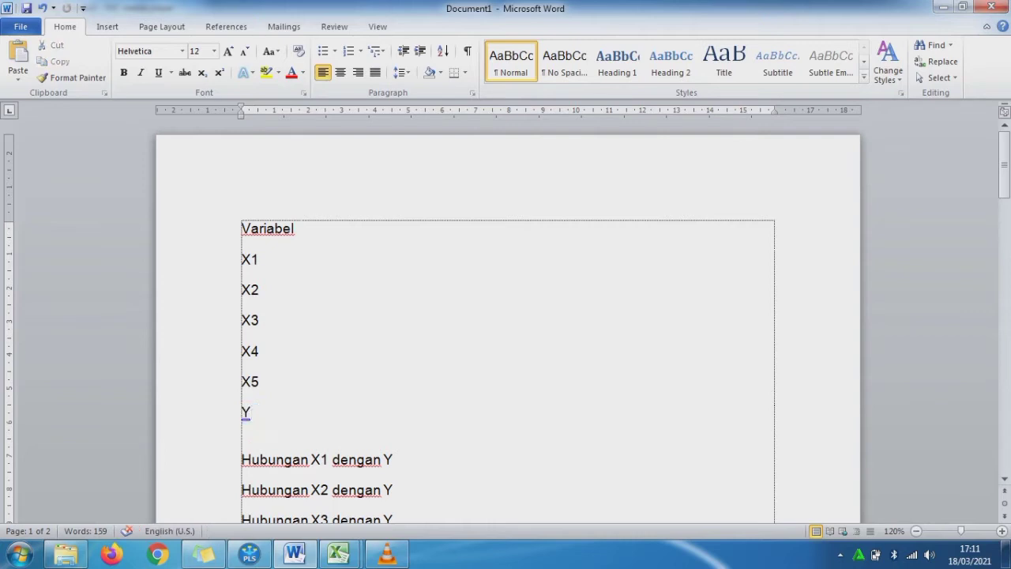
Review the five relationship lines, highlighting each one from "Hubungan X1 dengan Y" to "Hubungan X5 dengan Y"
left_click_drag(1004, 162, 1004, 211)
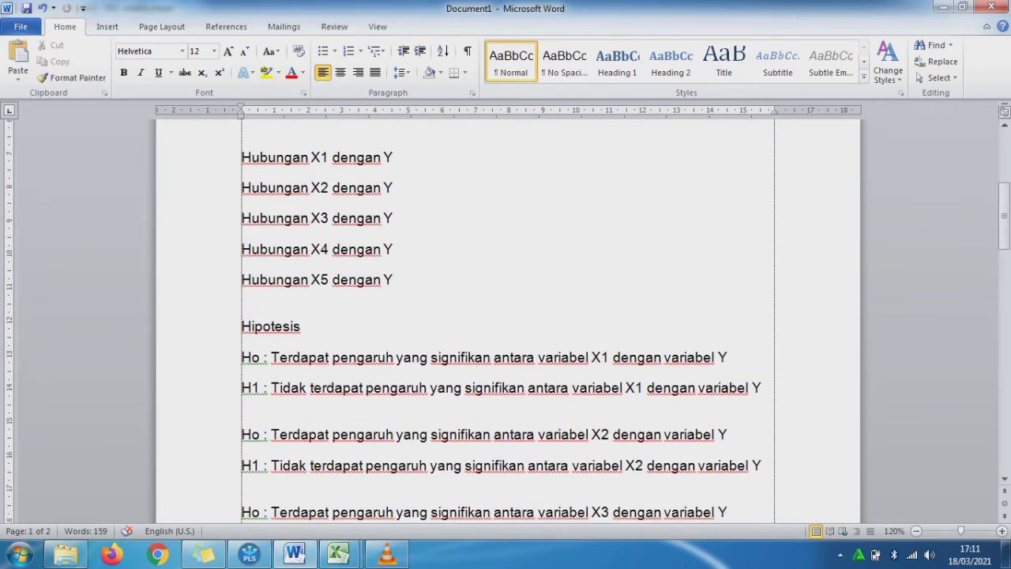
left_click_drag(241, 157, 401, 157)
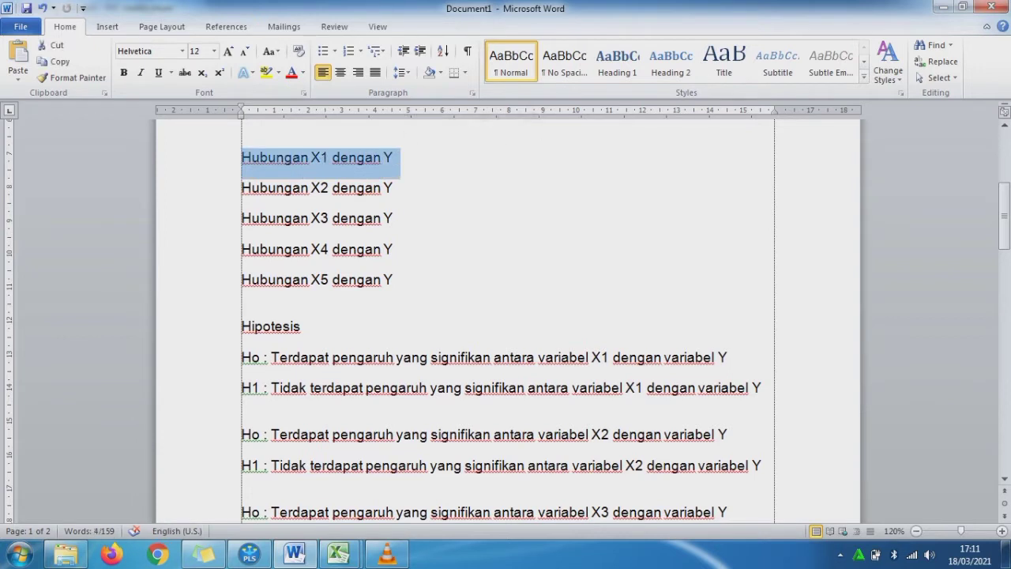
left_click(242, 188)
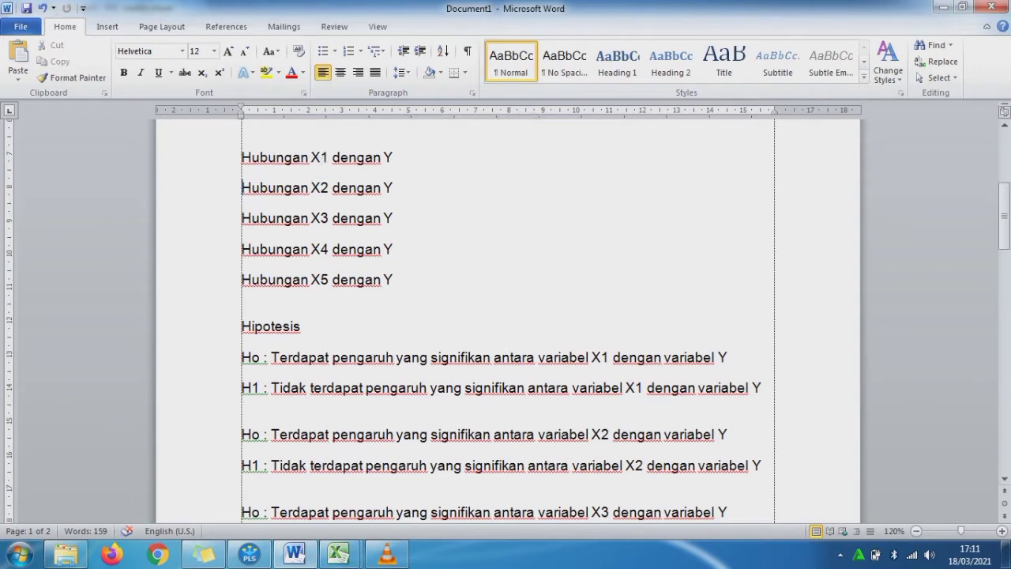
left_click_drag(241, 188, 400, 188)
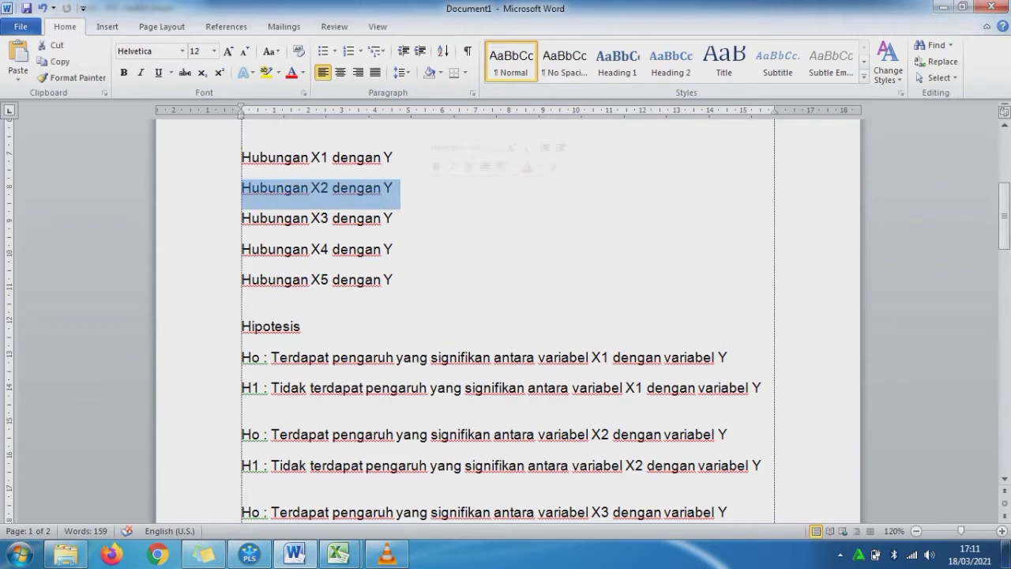
left_click_drag(242, 218, 400, 218)
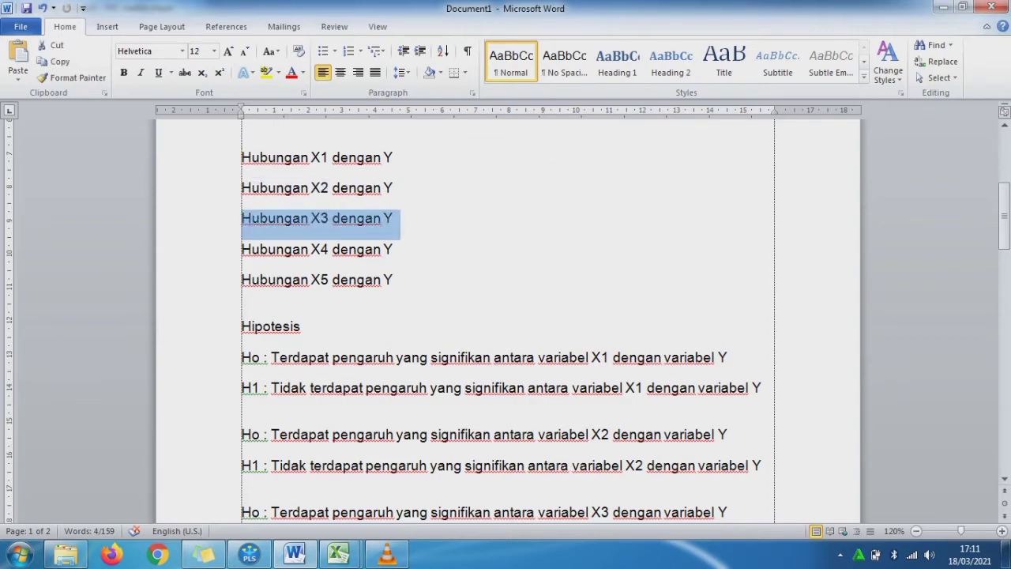
left_click_drag(241, 249, 400, 249)
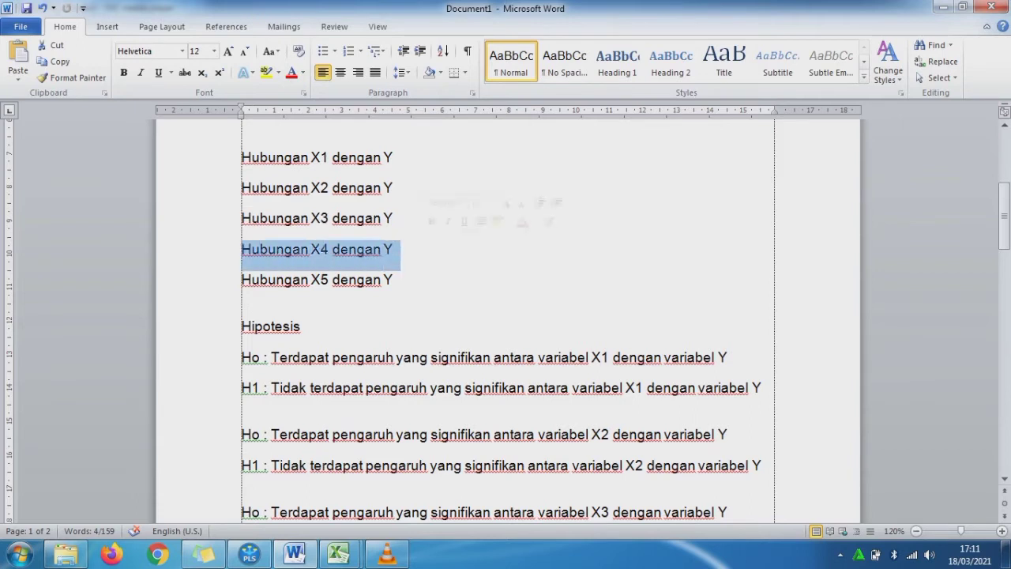
mouse_move(241, 279)
left_mouse_down()
mouse_move(400, 279)
mouse_move(252, 279)
left_mouse_up()
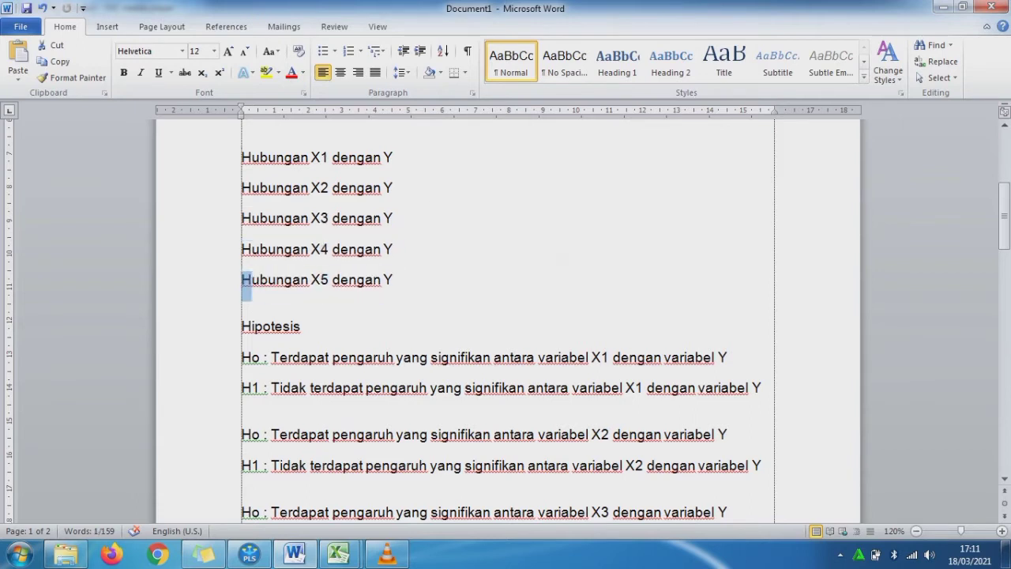
left_click(243, 280)
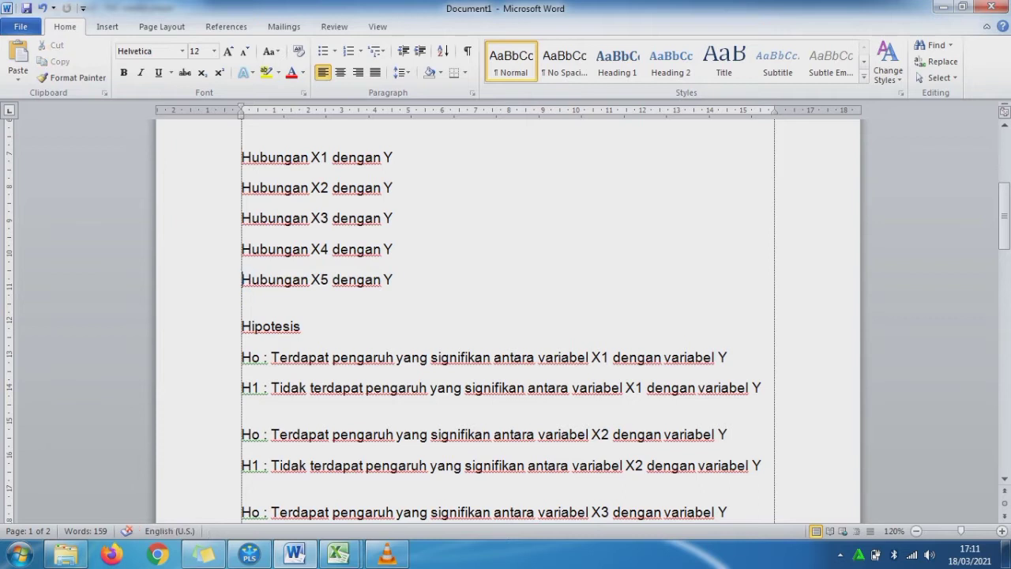
left_click_drag(393, 280, 243, 280)
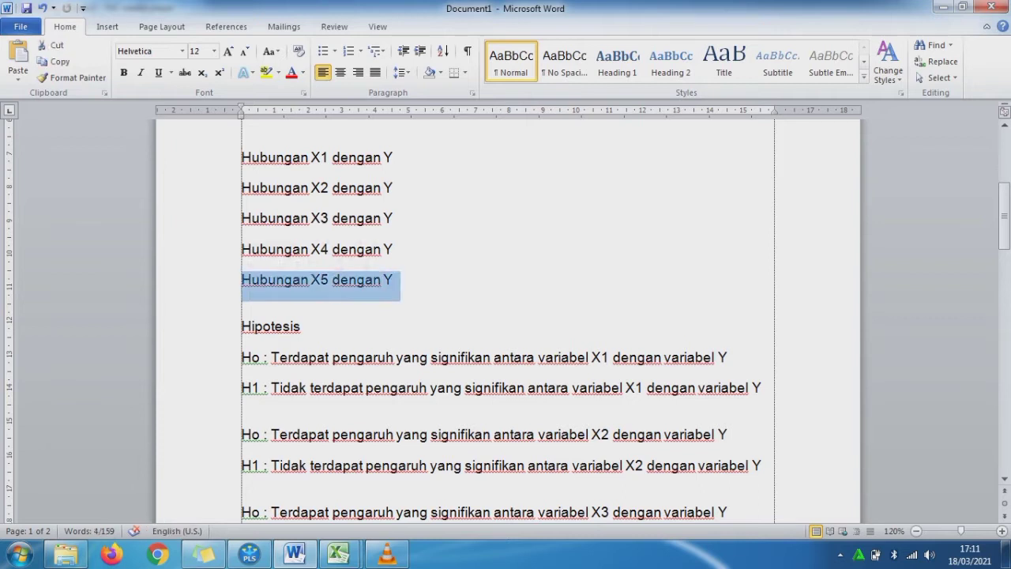
Review the Ho and H1 statements under "Hipotesis", highlighting them in turn for variables X1 to X5
left_click(303, 326)
left_click_drag(242, 326, 769, 388)
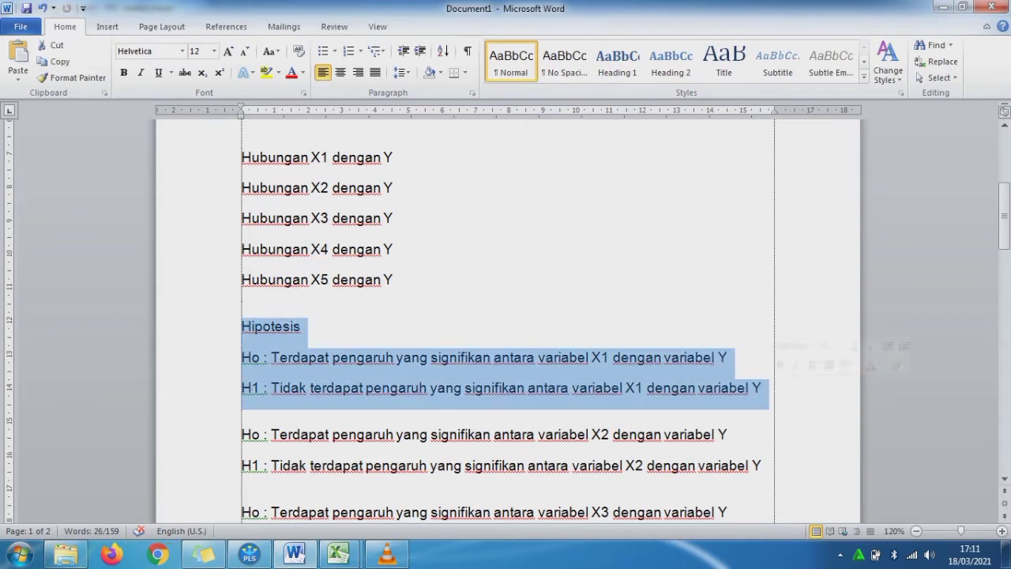
left_click_drag(1004, 226, 1004, 264)
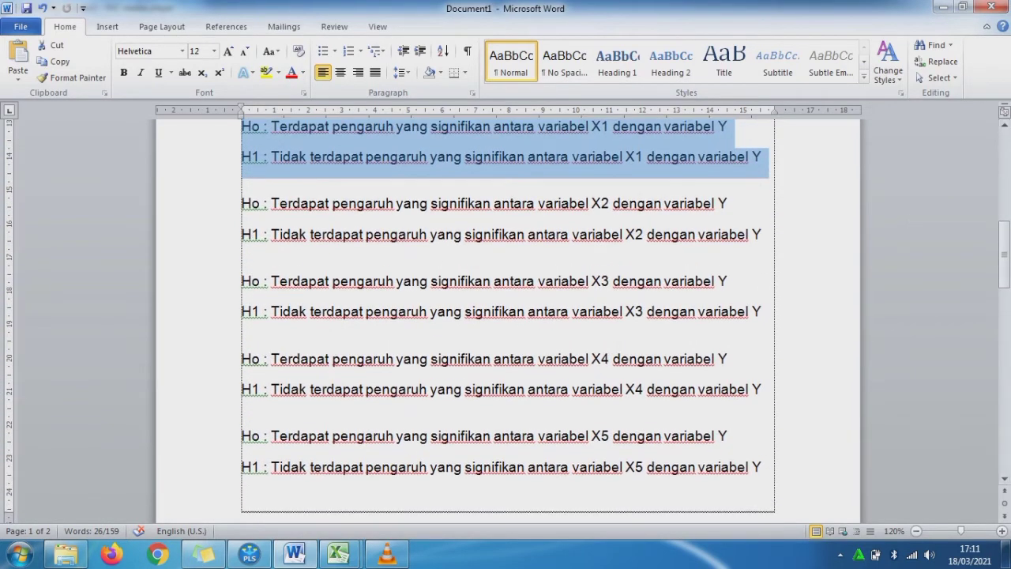
left_click_drag(241, 203, 769, 235)
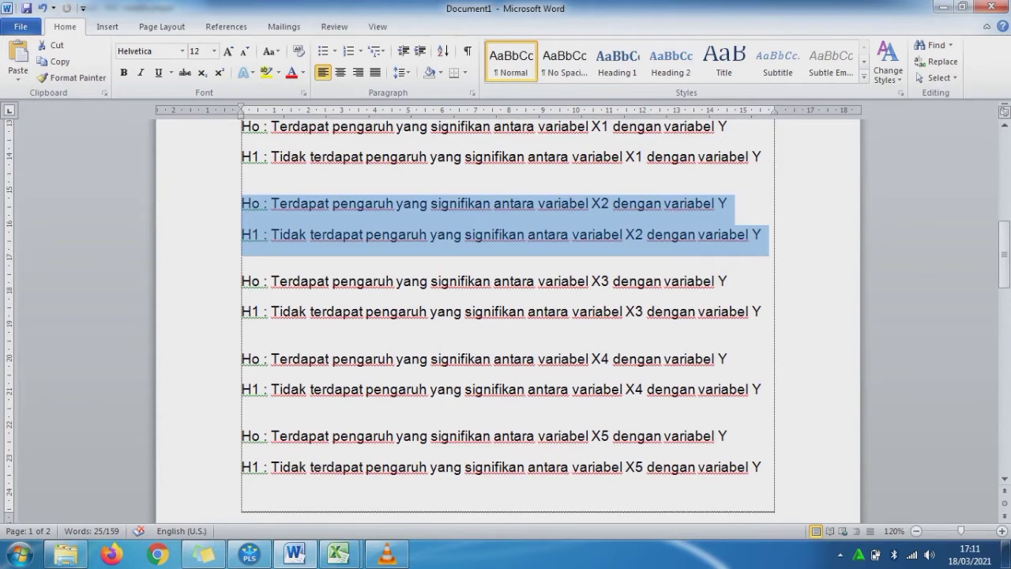
left_click_drag(241, 281, 788, 280)
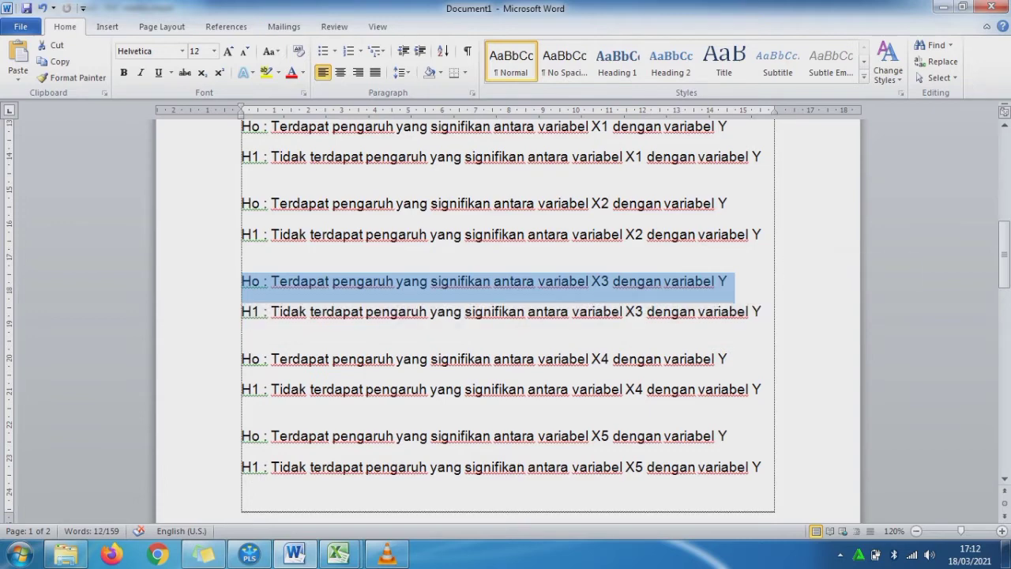
left_click_drag(252, 358, 769, 389)
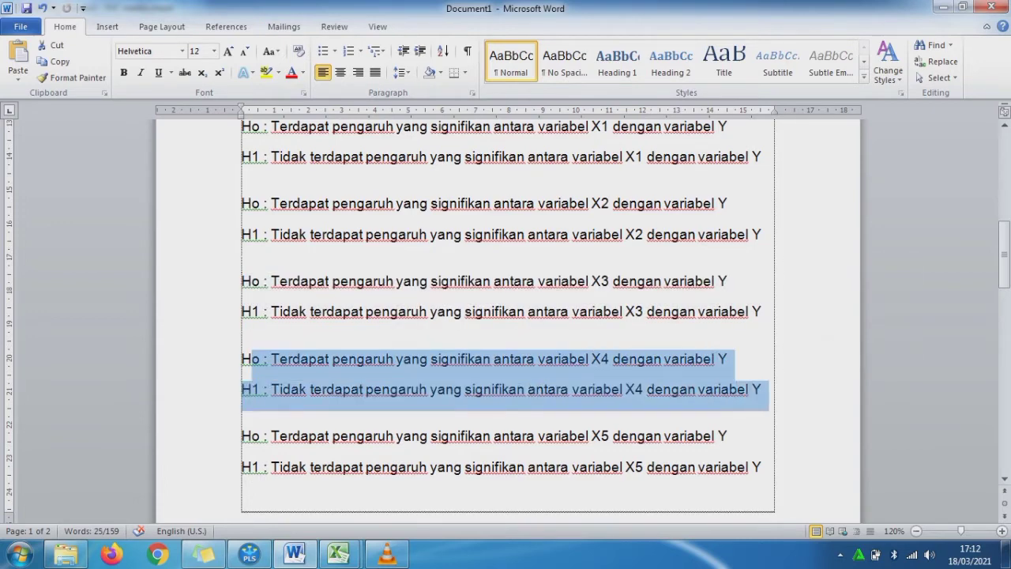
left_click_drag(241, 435, 769, 466)
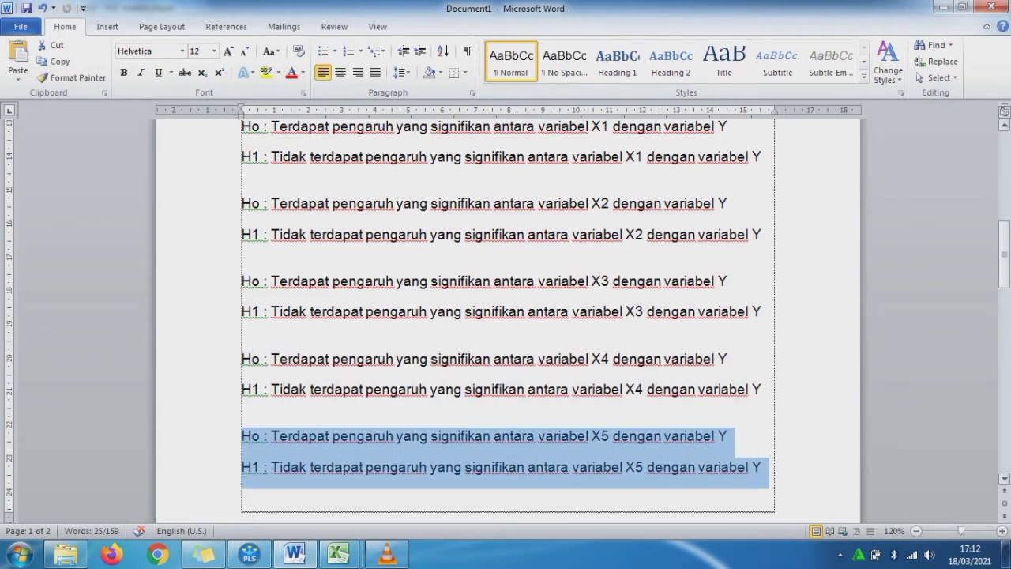
Add the heading "Diagram Path" above the X1–Y circle-and-arrow diagram on page 2
left_click_drag(1004, 249, 1004, 347)
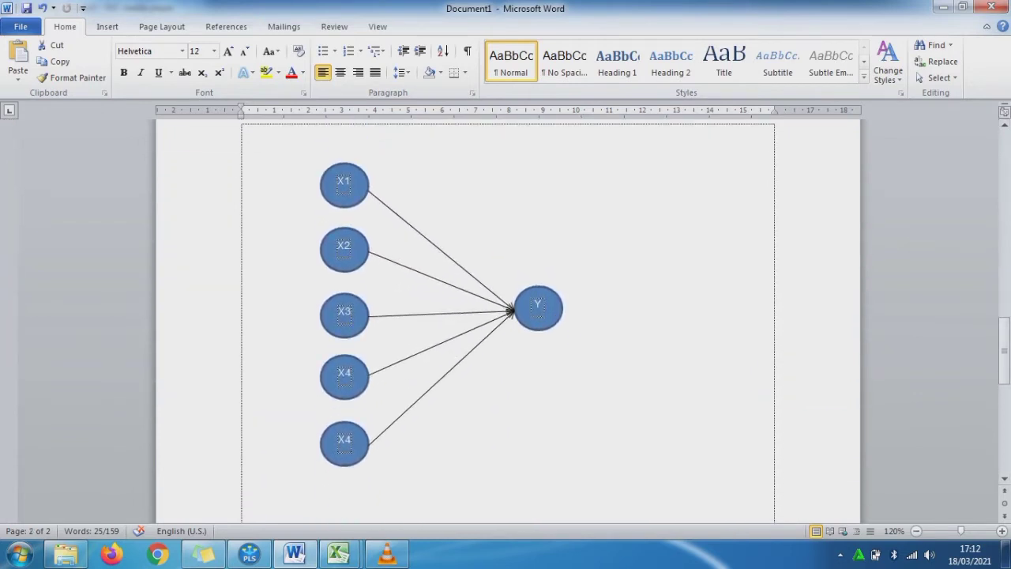
left_click(242, 132)
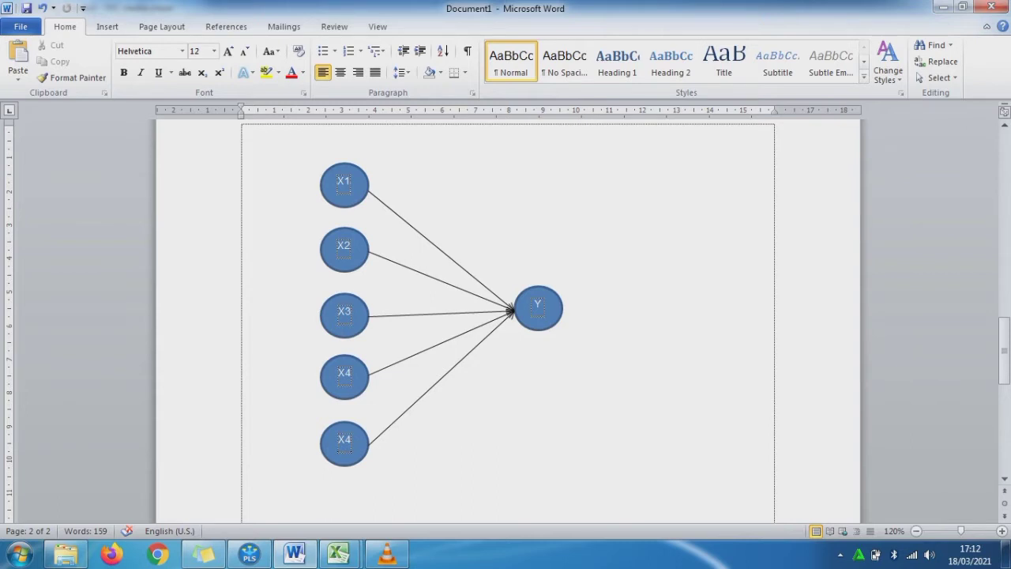
type("Diagra")
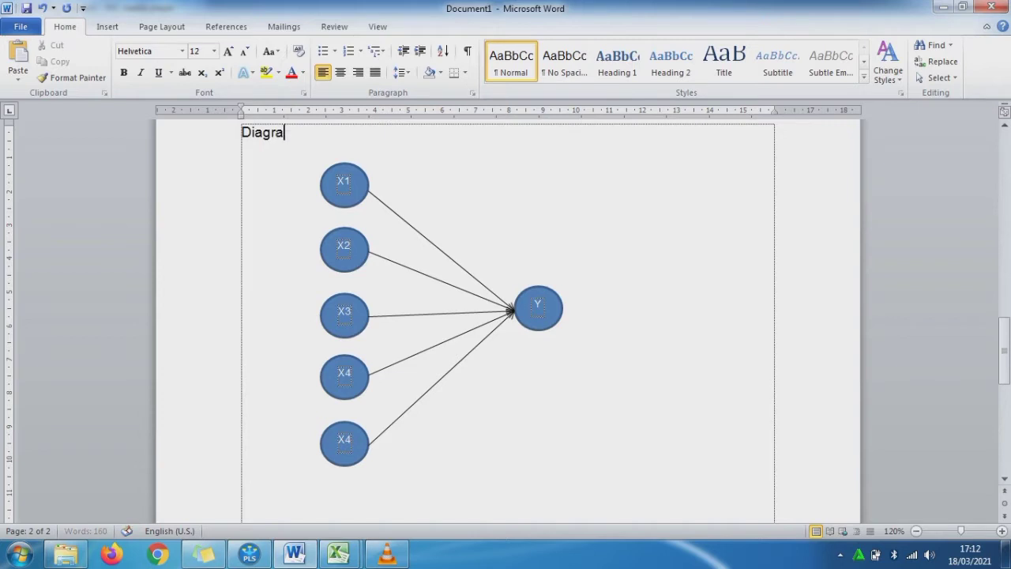
type("m Part")
key("BackSpace")
type("h")
key("BackSpace")
key("BackSpace")
type("th")
mouse_move(1004, 362)
left_mouse_down()
mouse_move(1004, 377)
mouse_move(1004, 366)
left_mouse_up()
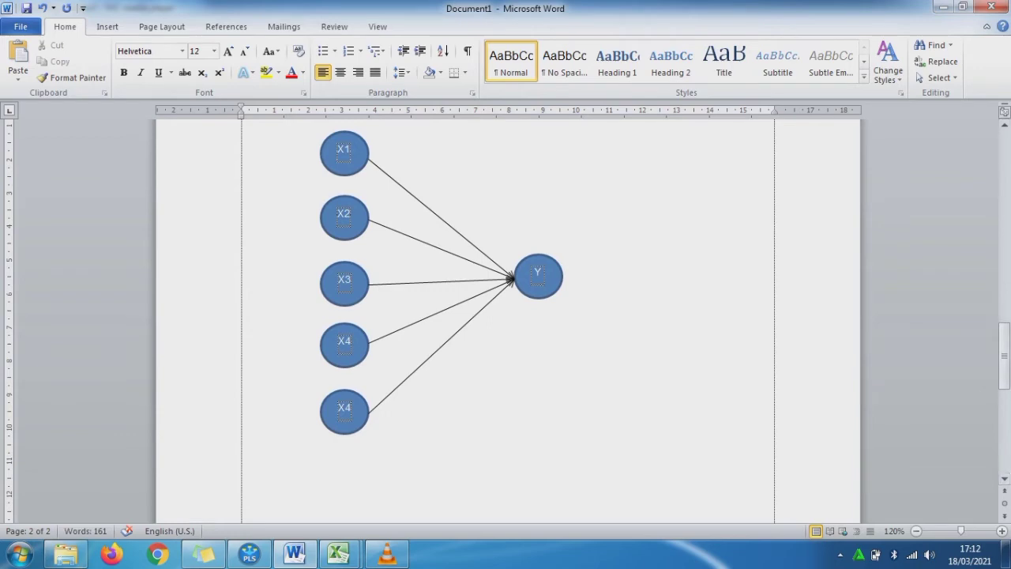
Switch to the Data SmartPLS workbook in Excel and highlight the X1 indicator headers in row 1
mouse_move(340, 553)
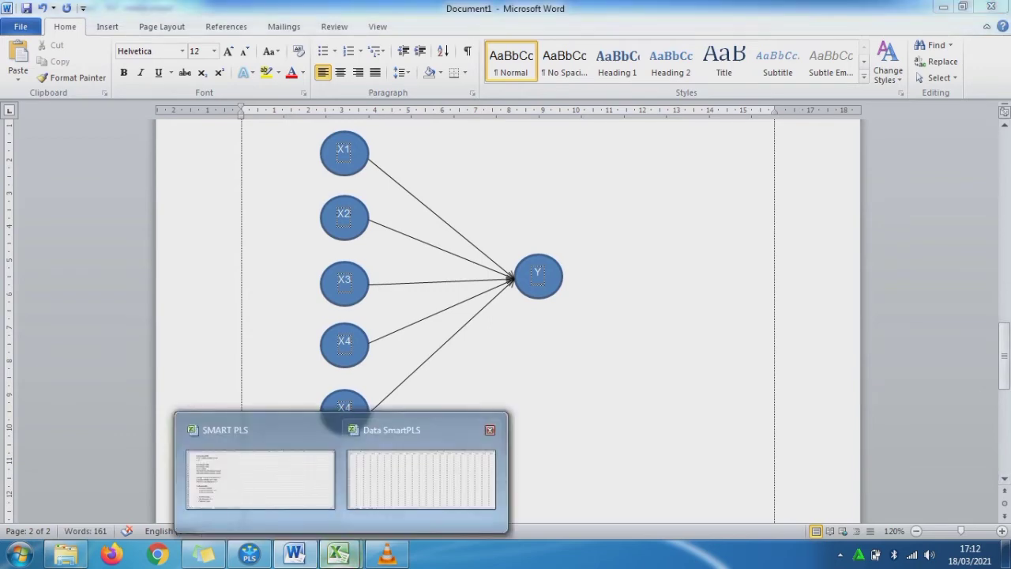
left_click(427, 474)
left_click_drag(41, 143, 326, 143)
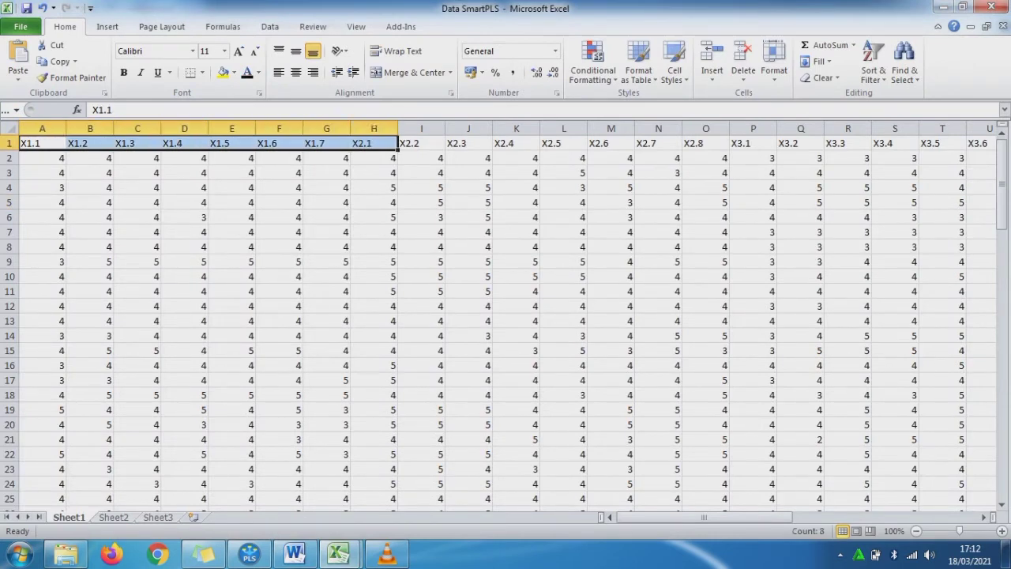
Highlight the X2 indicator headers X2.1 to X2.8 in row 1
key("Right")
key("Right")
key("Right")
key("Right")
key("Right")
key("Right")
key("Right")
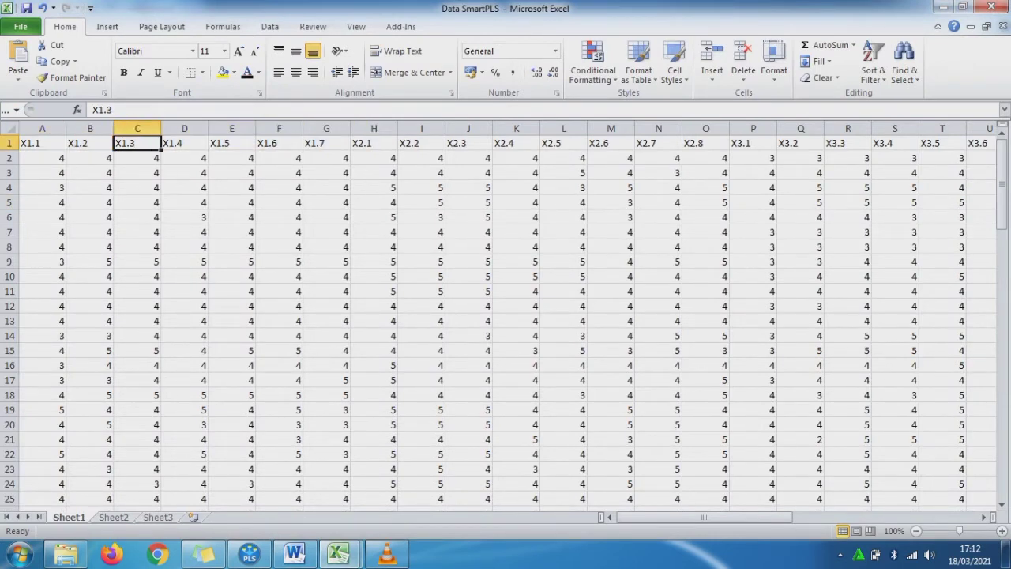
key("shift+Right")
key("shift+Right")
key("shift+Right")
key("shift+Right")
key("shift+Right")
key("shift+Right")
key("shift+Right")
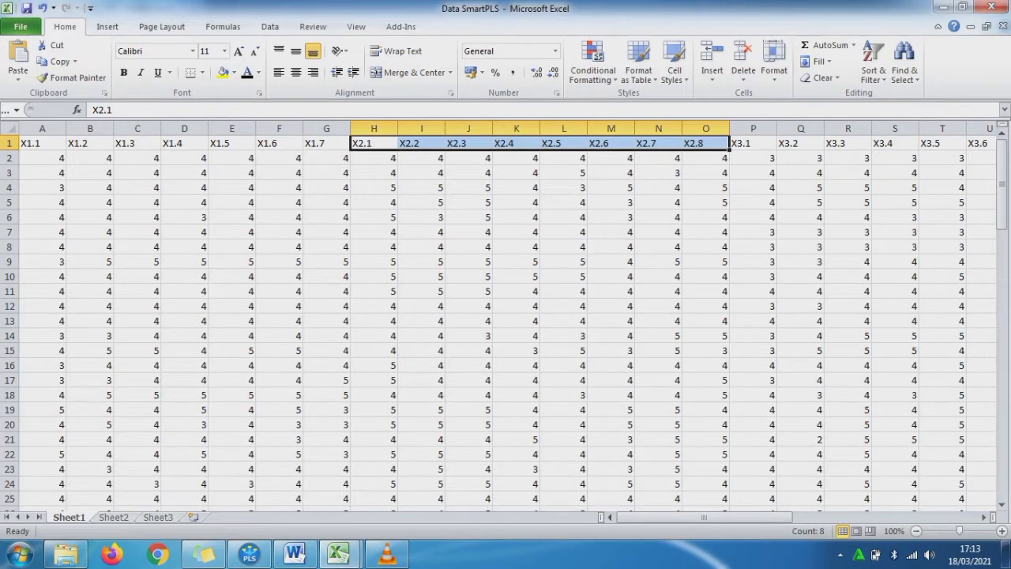
Highlight the X3 indicator headers X3.1 to X3.7 in row 1
key("Right")
key("Right")
key("Right")
key("Right")
key("Right")
key("Right")
key("Right")
key("Right")
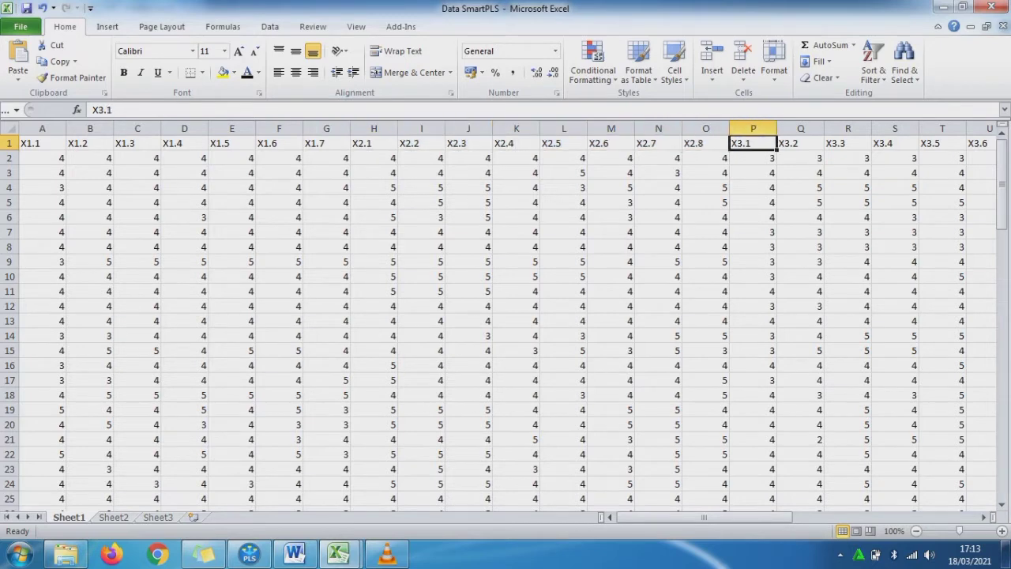
key("shift+Right")
key("shift+Right")
key("shift+Right")
key("shift+Right")
key("shift+Right")
key("shift+Right")
key("shift+Right")
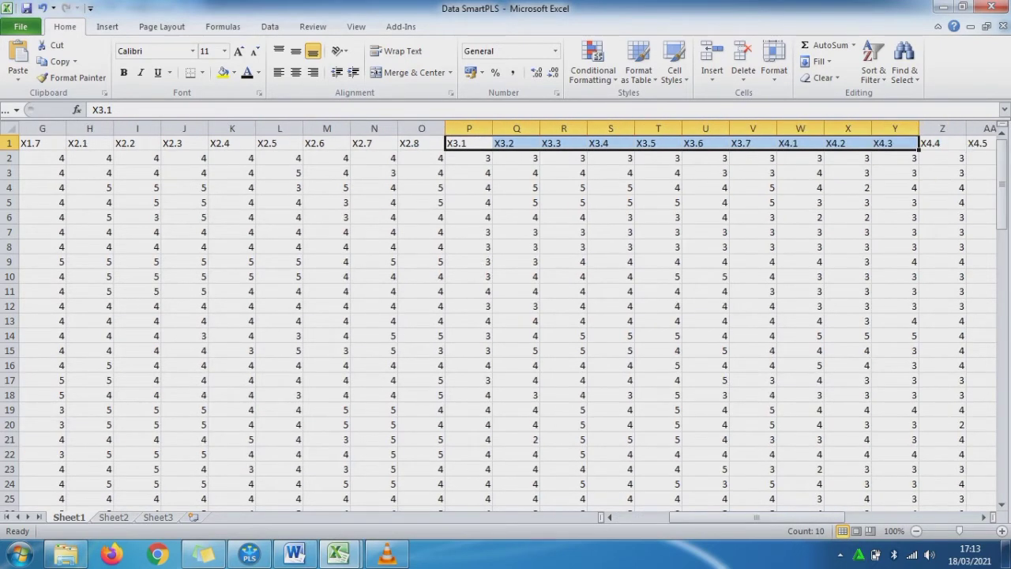
key("shift+Left")
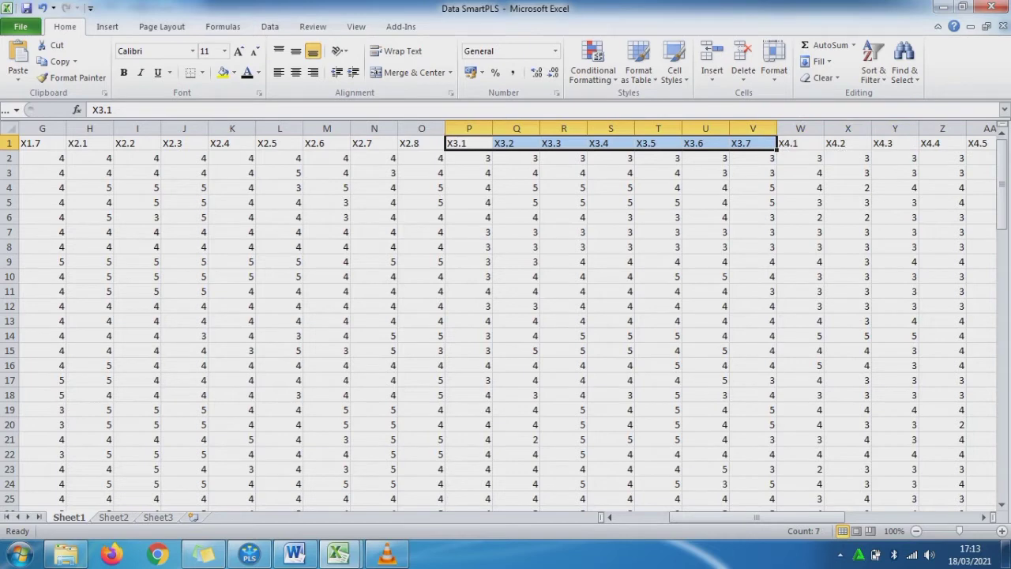
Highlight the X4 indicator headers X4.1 to X4.5 in row 1
key("Right")
key("Right")
key("Right")
key("Right")
key("Right")
key("Right")
key("Right")
key("Right")
key("Left")
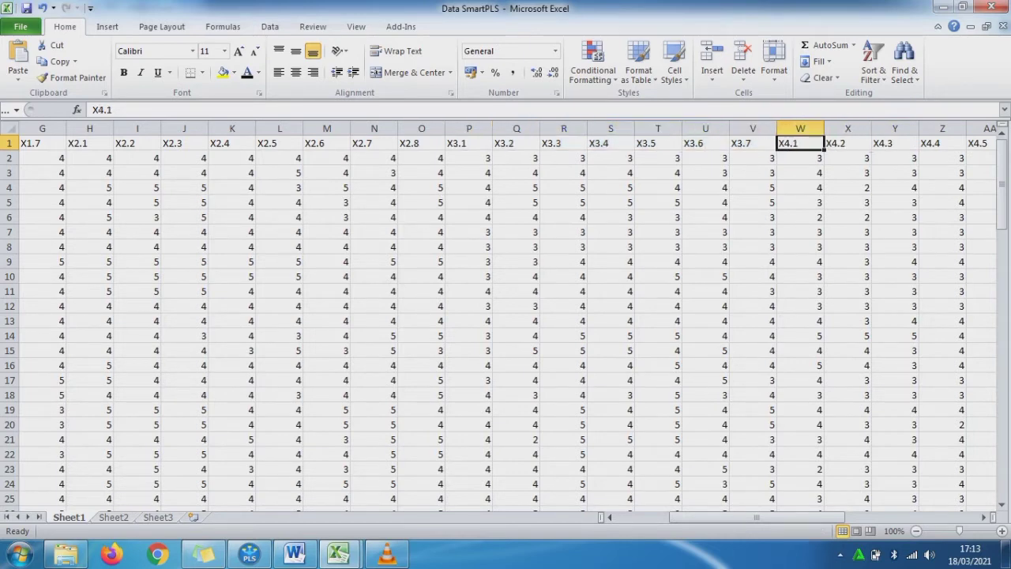
key("shift+Right")
key("shift+Right")
key("shift+Right")
key("shift+Right")
key("shift+Right")
key("shift+Right")
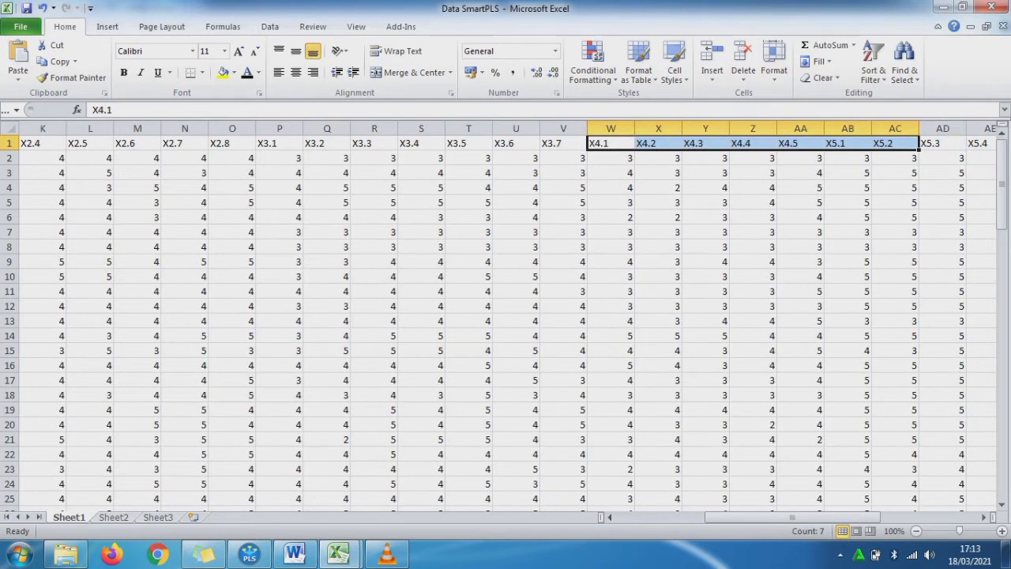
key("shift+Left")
key("shift+Left")
key("shift+Left")
key("shift+Right")
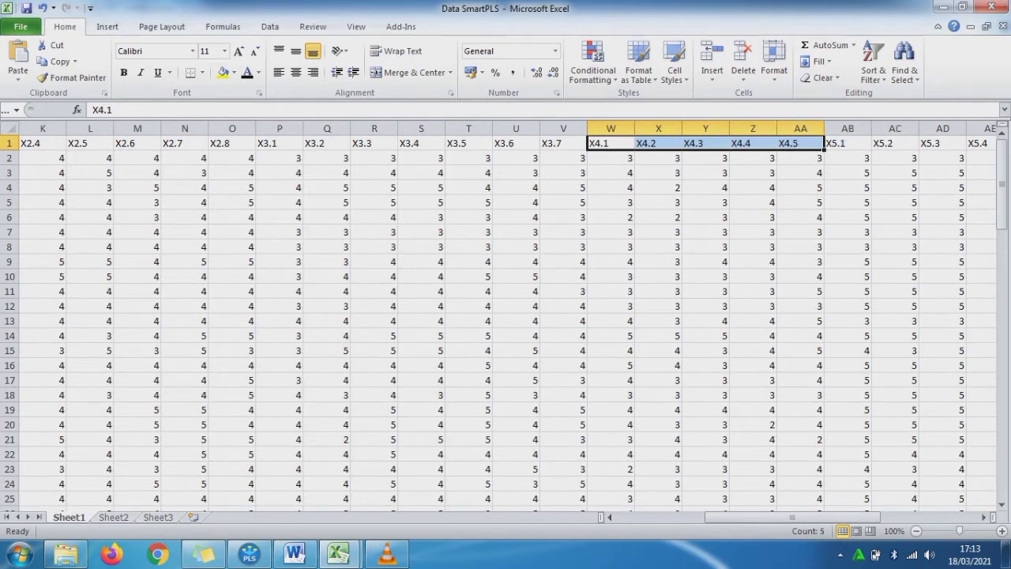
Highlight the X5 indicator headers X5.1 to X5.8 in row 1
key("Right")
key("Right")
key("Right")
key("Right")
key("Right")
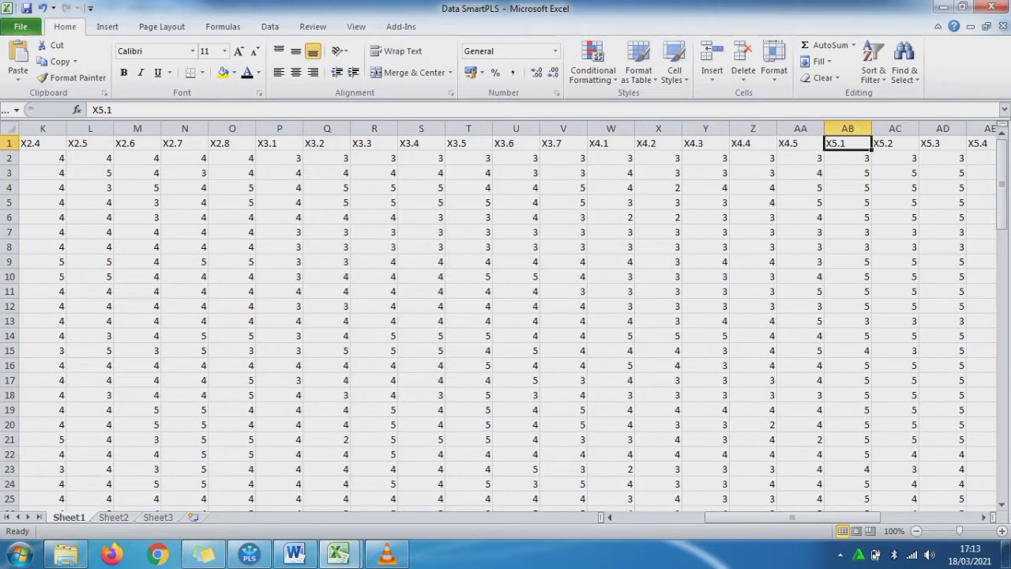
key("shift+Right")
key("shift+Right")
key("shift+Right")
key("shift+Right")
key("shift+Right")
key("shift+Right")
key("shift+Right")
key("shift+Right")
key("shift+Right")
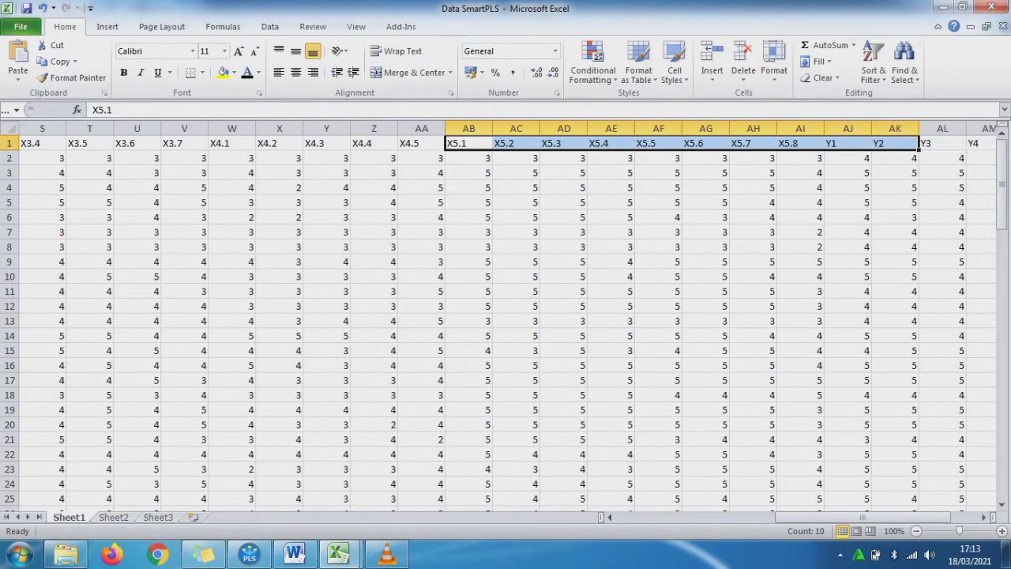
key("shift+Left")
key("shift+Left")
key("shift+Left")
key("shift+Left")
key("shift+Left")
key("shift+Right")
key("shift+Right")
key("shift+Right")
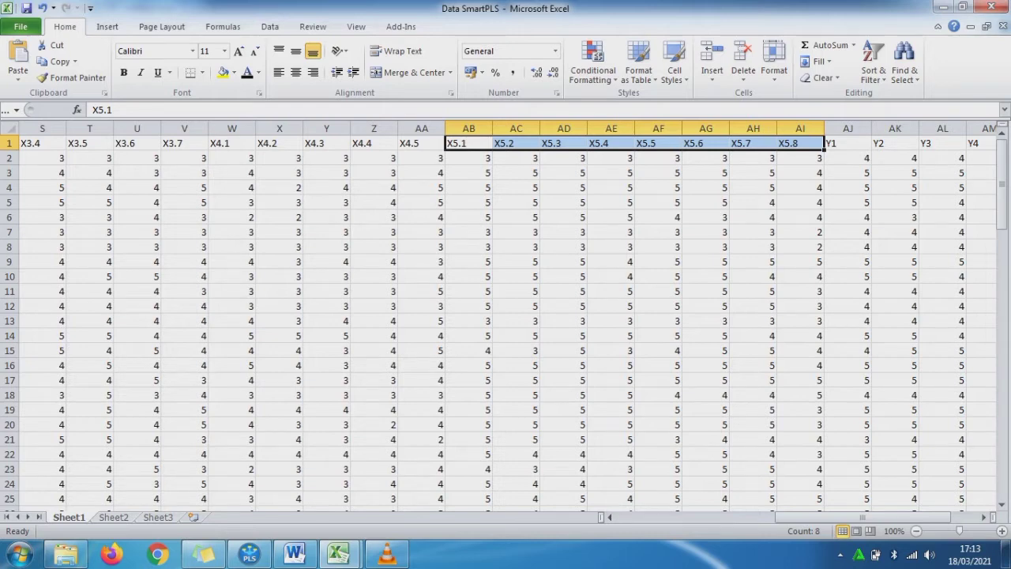
Highlight the Y indicator headers Y1 to Y6 in row 1, then clear the highlight
key("Right")
key("Right")
key("Right")
key("Right")
key("Right")
key("Right")
key("Right")
key("Right")
key("shift+Right")
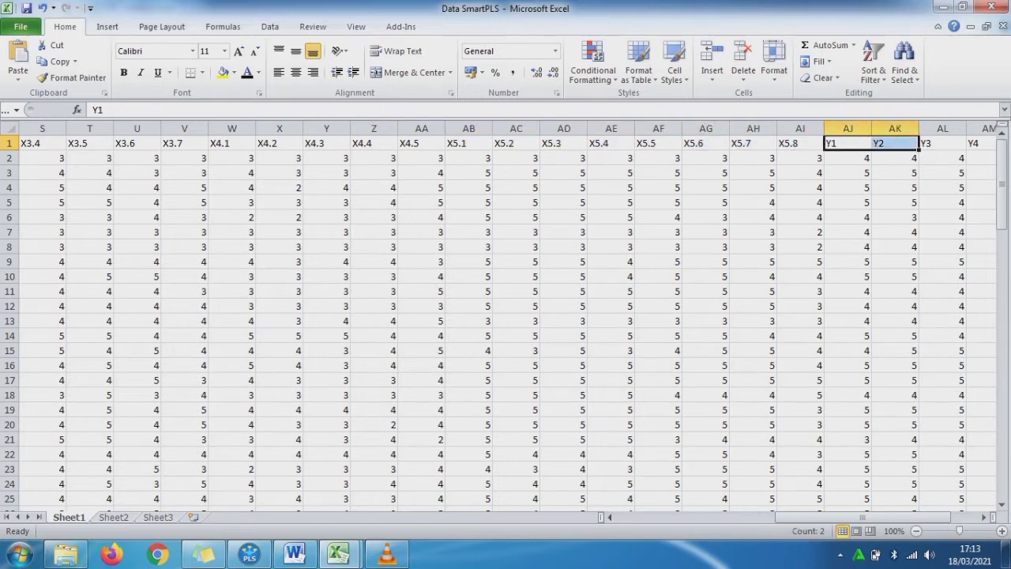
key("shift+Right")
key("shift+Right")
key("shift+Right")
key("shift+Right")
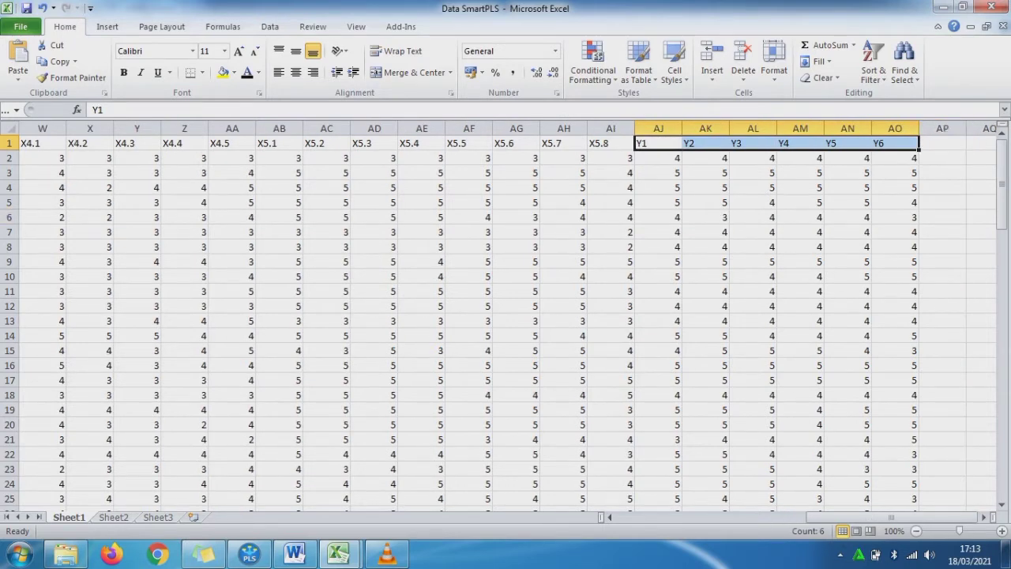
left_click(422, 335)
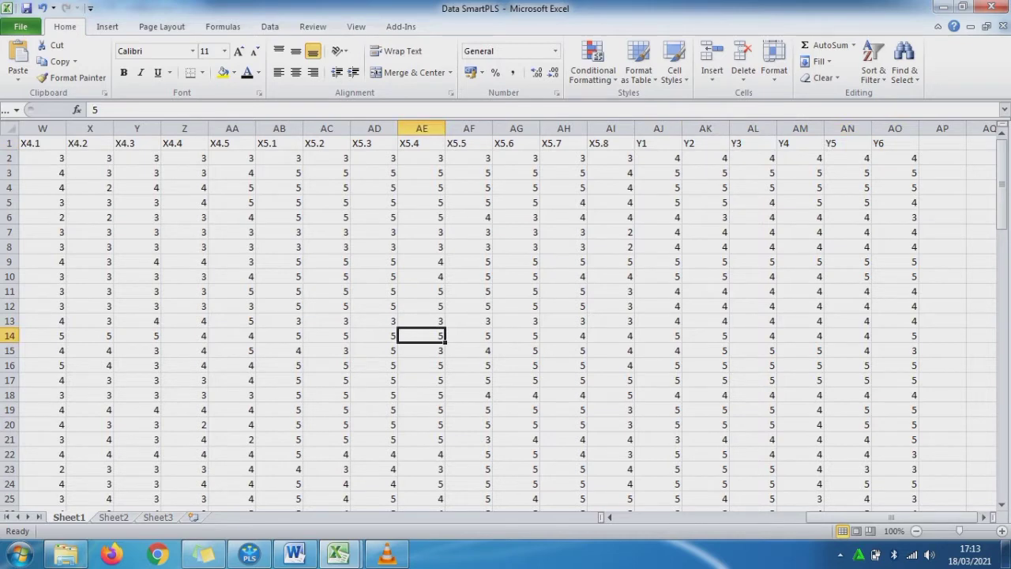
Go back along row 4 to the X1.1 column at the start of the indicator data
left_click(90, 188)
key("Left")
key("Left")
key("Left")
key("Left")
key("Left")
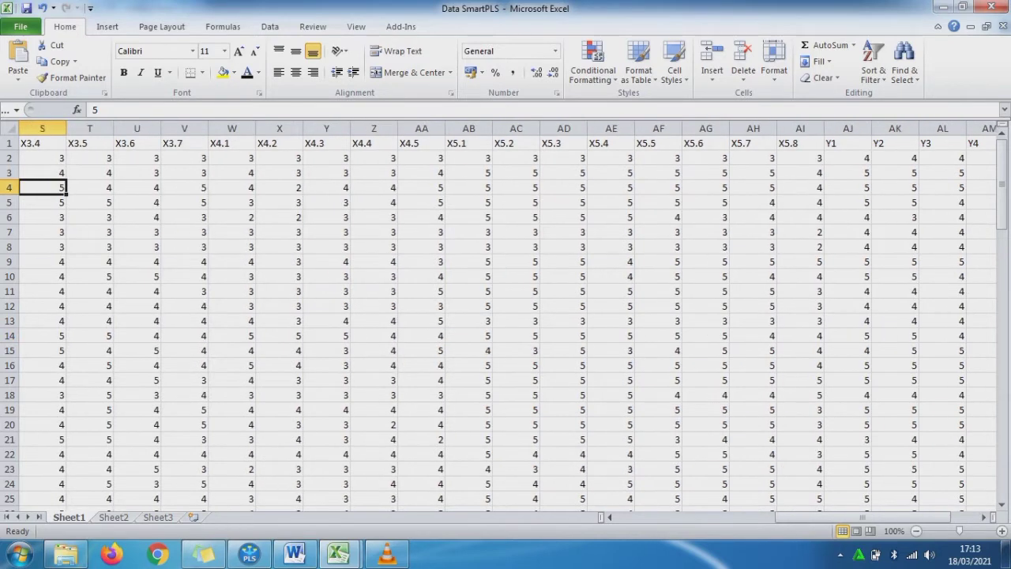
key("Left")
key("Left")
key("Left")
key("Left")
key("Left")
key("Left")
key("Left")
key("Left")
key("Left")
key("Left")
key("Left")
key("Left")
key("Left")
key("Left")
key("Left")
key("Left")
key("Left")
key("Left")
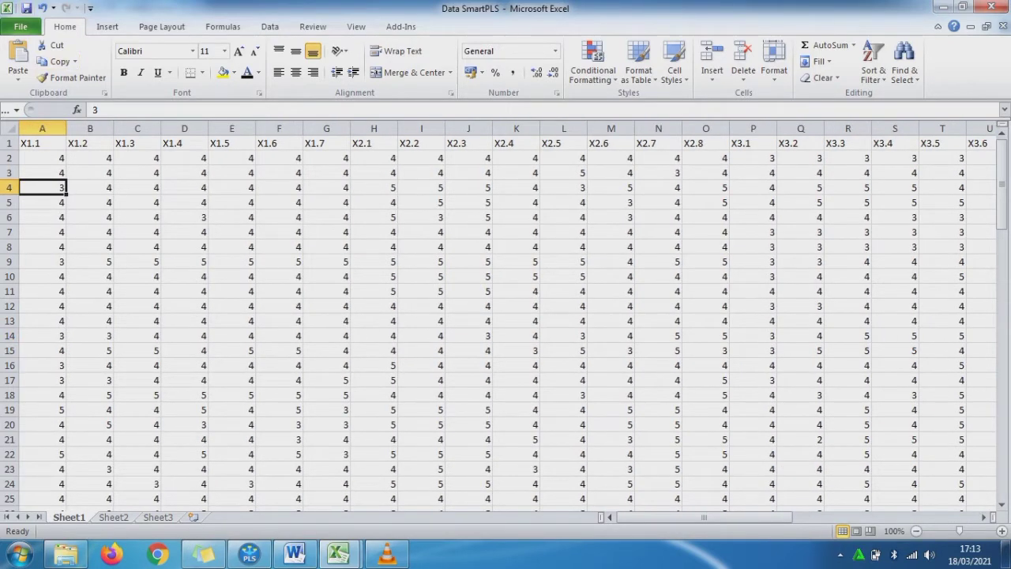
Save the active sheet in the SmartPLS folder as a CSV (Comma delimited) file named Data SmartPLS OK
key("alt+f")
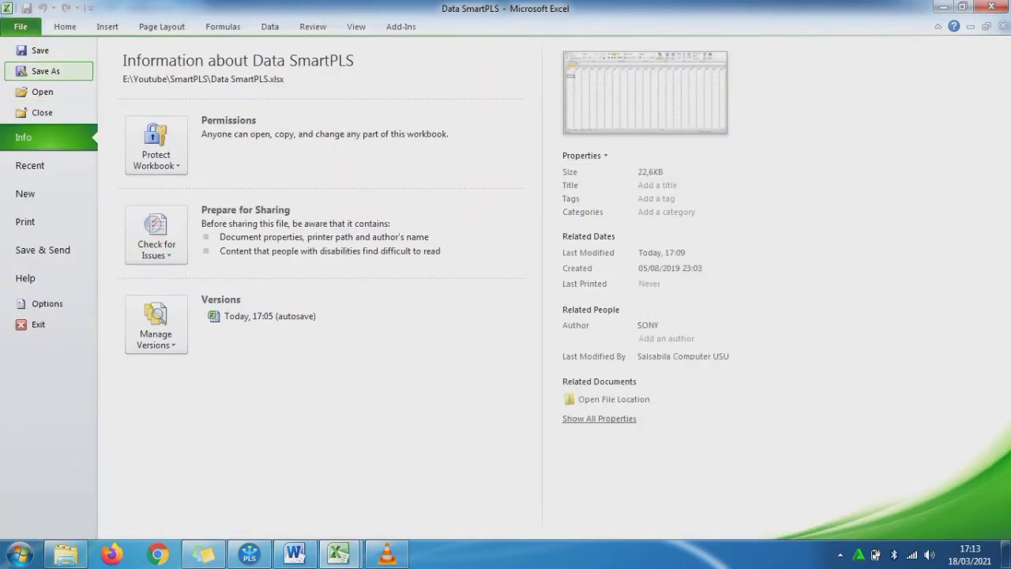
key("Escape")
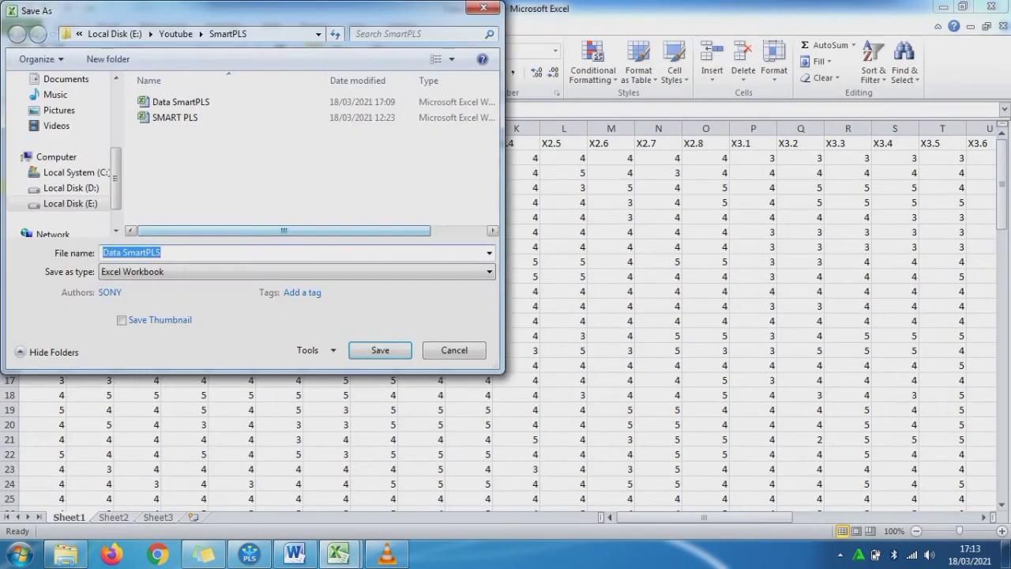
left_click(297, 271)
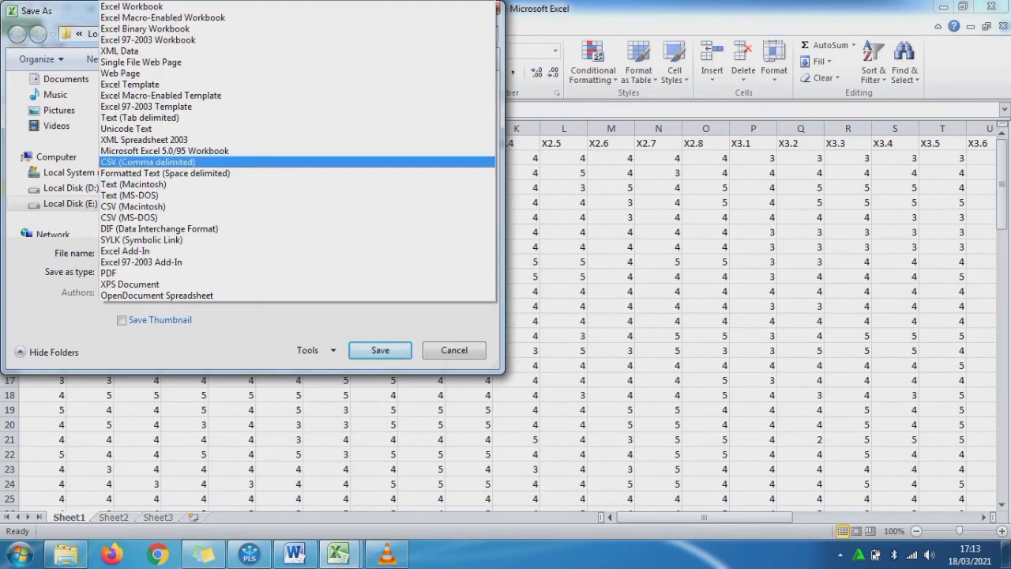
left_click(148, 162)
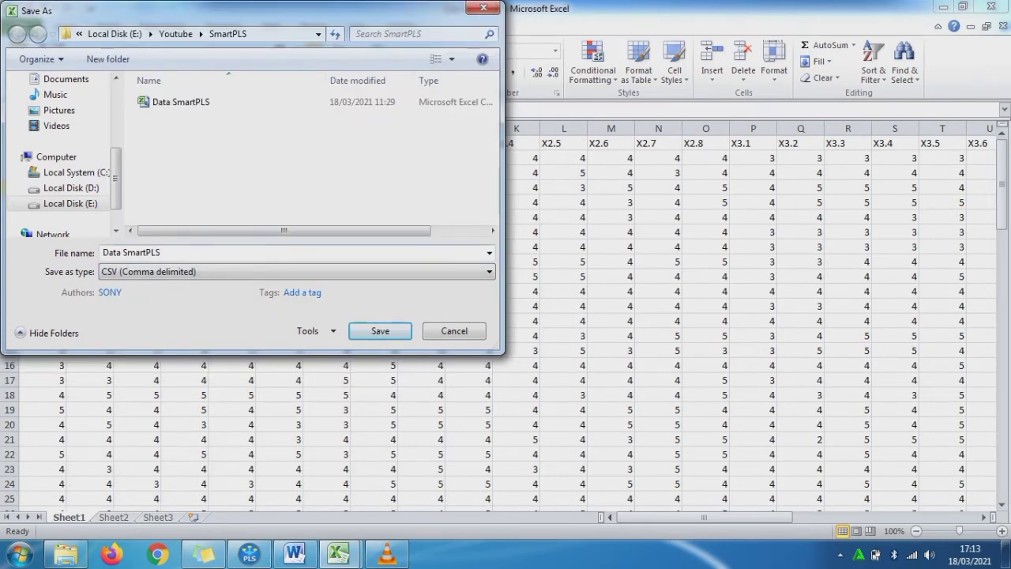
left_click(168, 253)
left_click(167, 252)
type("ok")
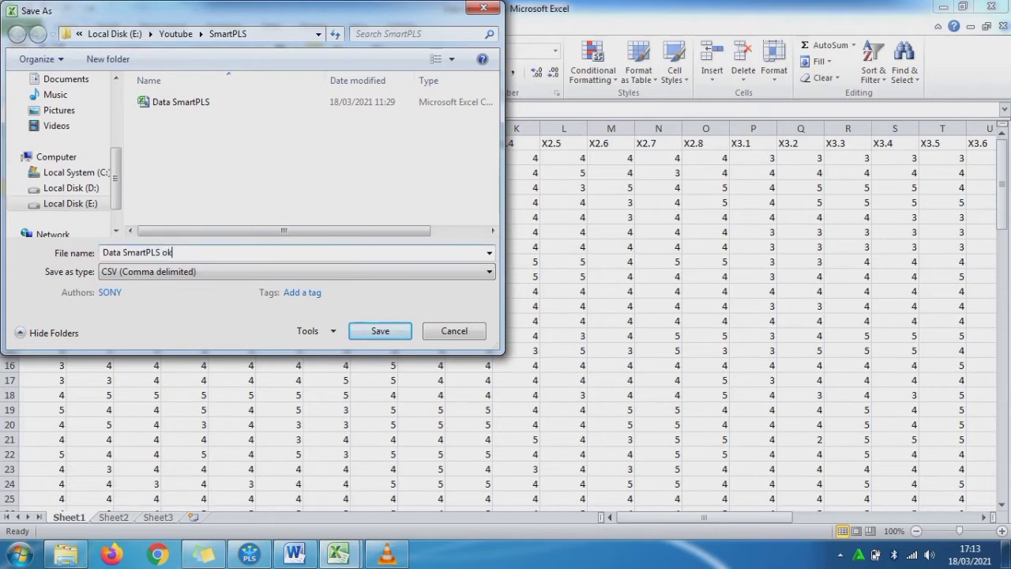
key("BackSpace")
type("OK")
left_click(380, 330)
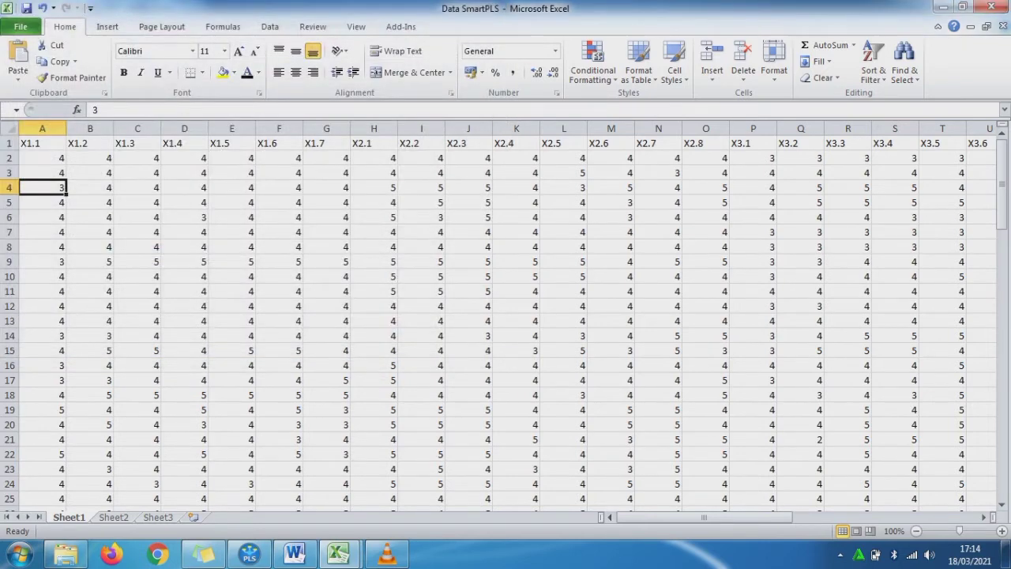
left_click(481, 321)
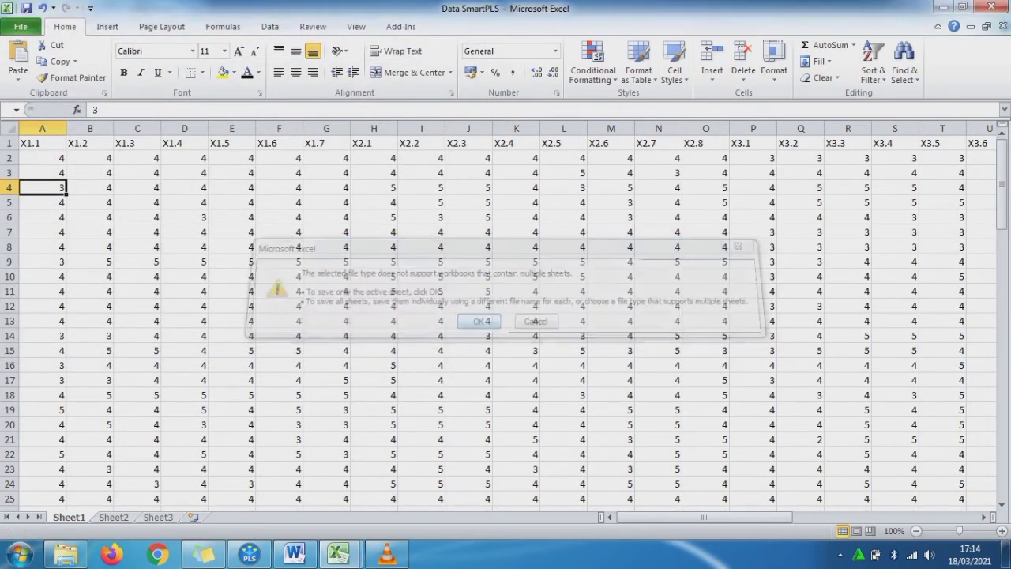
key("Return")
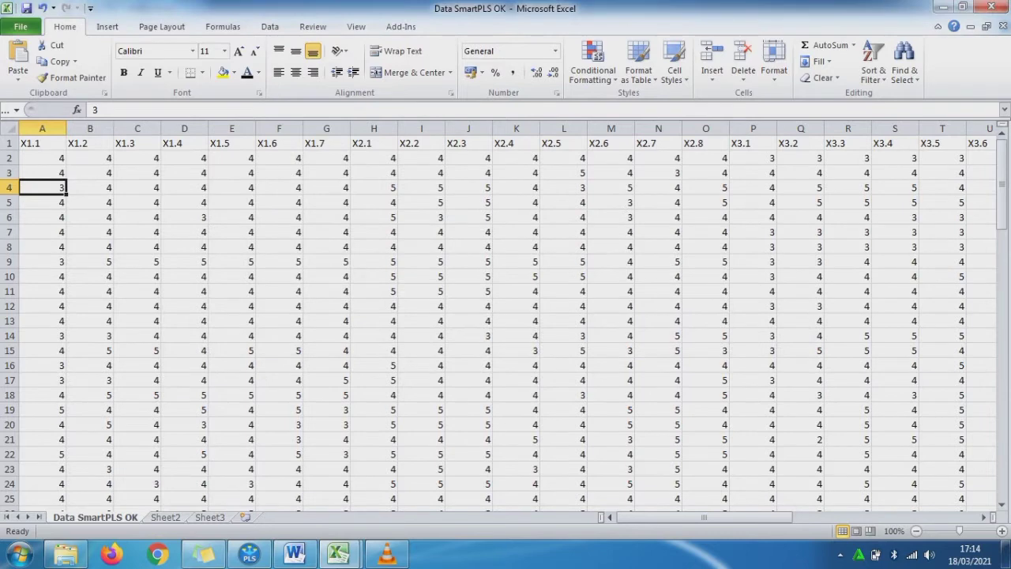
Close the Data SmartPLS OK CSV file
left_click(469, 320)
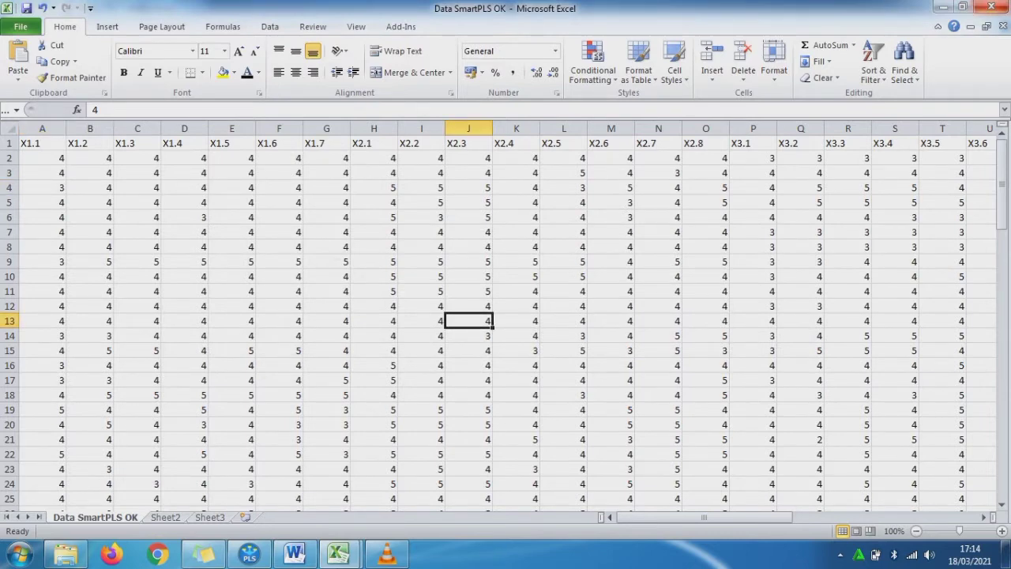
left_click(993, 7)
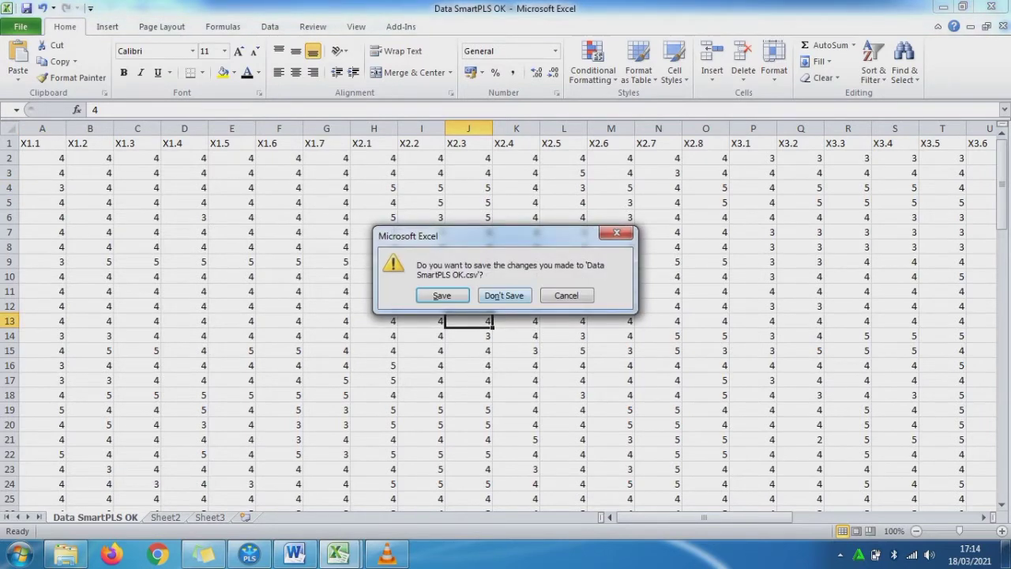
key("Return")
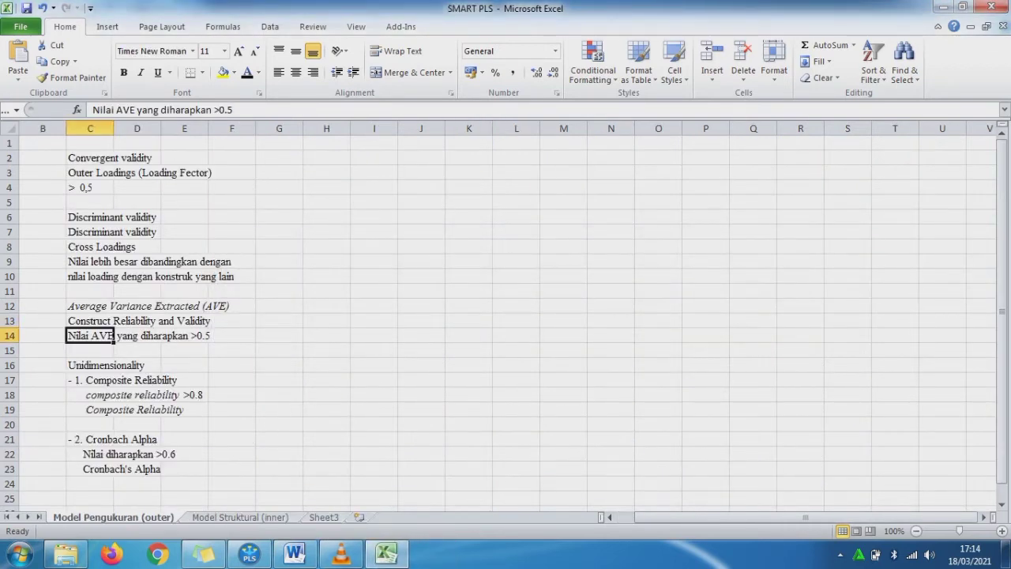
Switch to SmartPLS and create a new project named SEM TUTORIAL
left_click(250, 554)
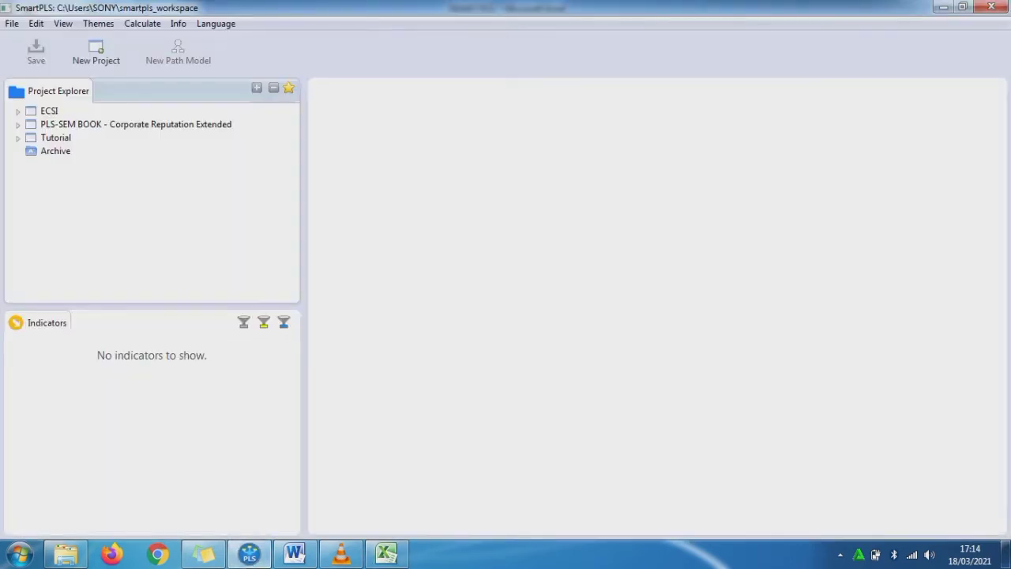
left_click(96, 53)
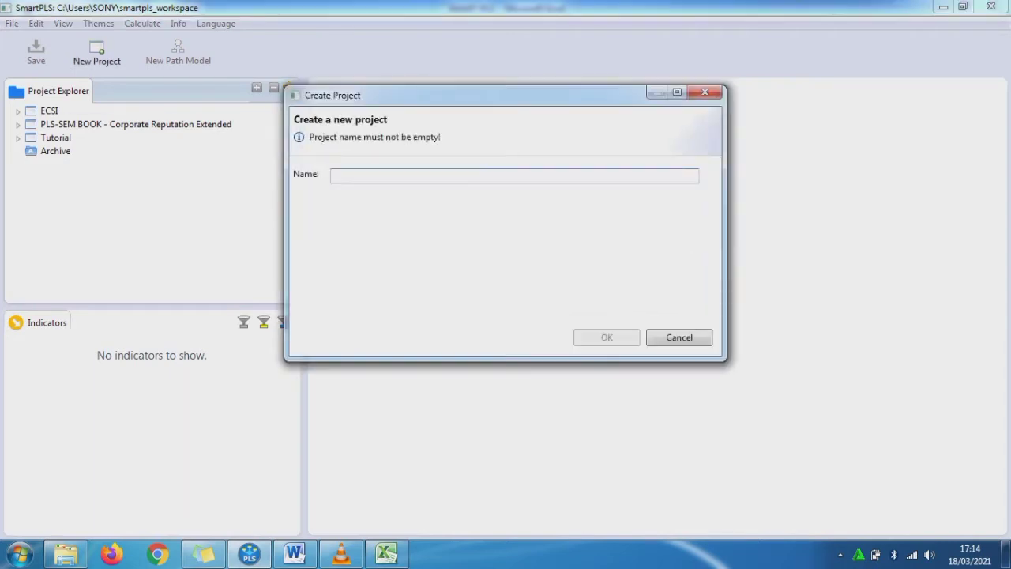
type("SEM")
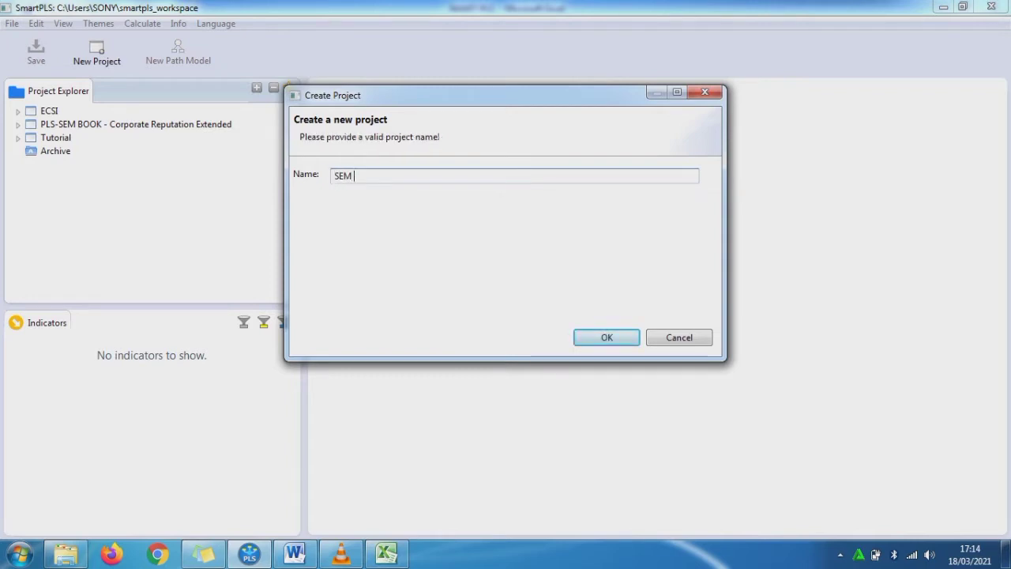
type(" TUTORIAL")
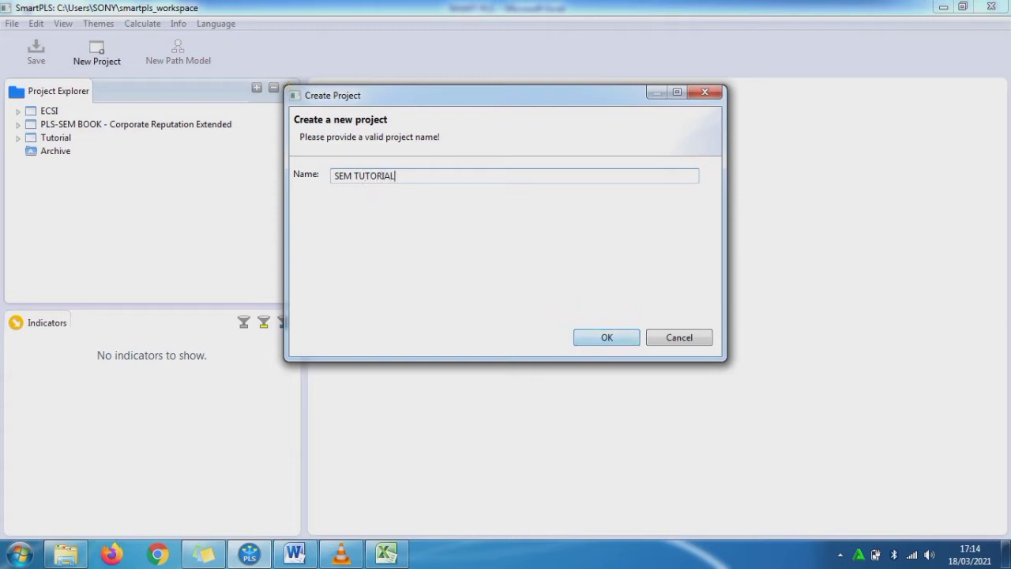
key("Return")
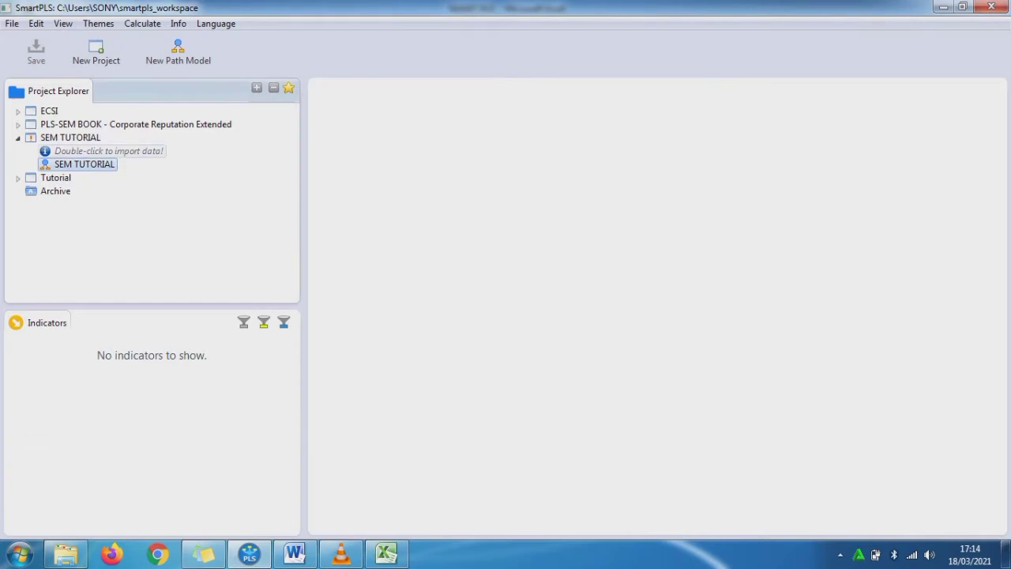
Import the Data SmartPLS OK CSV file into the SEM TUTORIAL project under its own name and review the indicator list
double_click(108, 151)
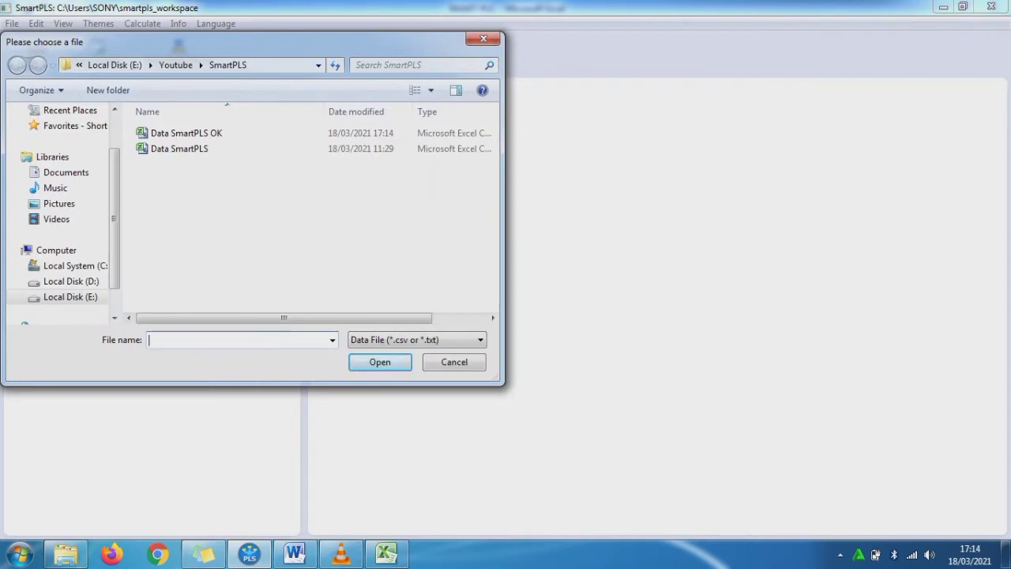
left_click(187, 132)
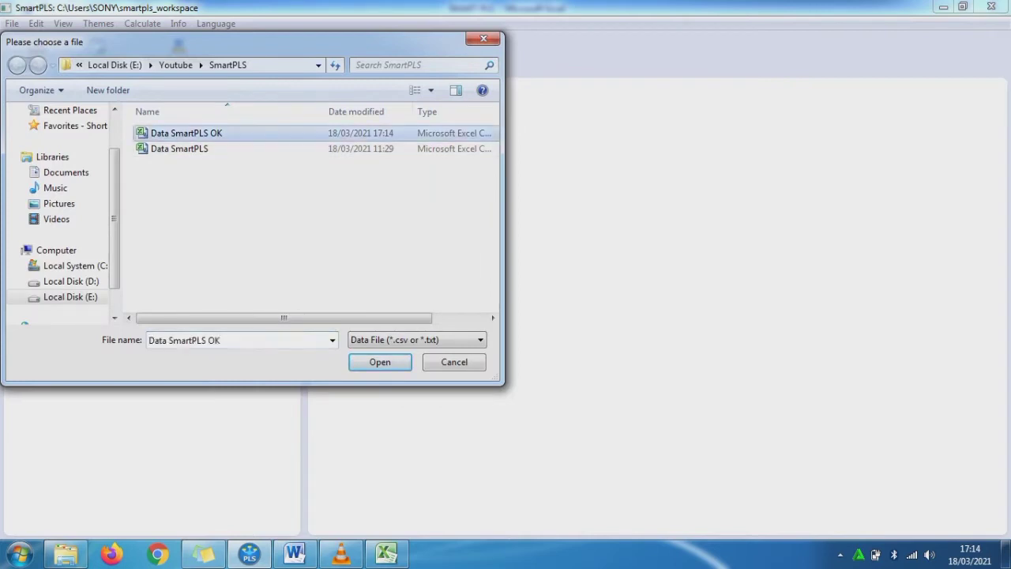
key("Return")
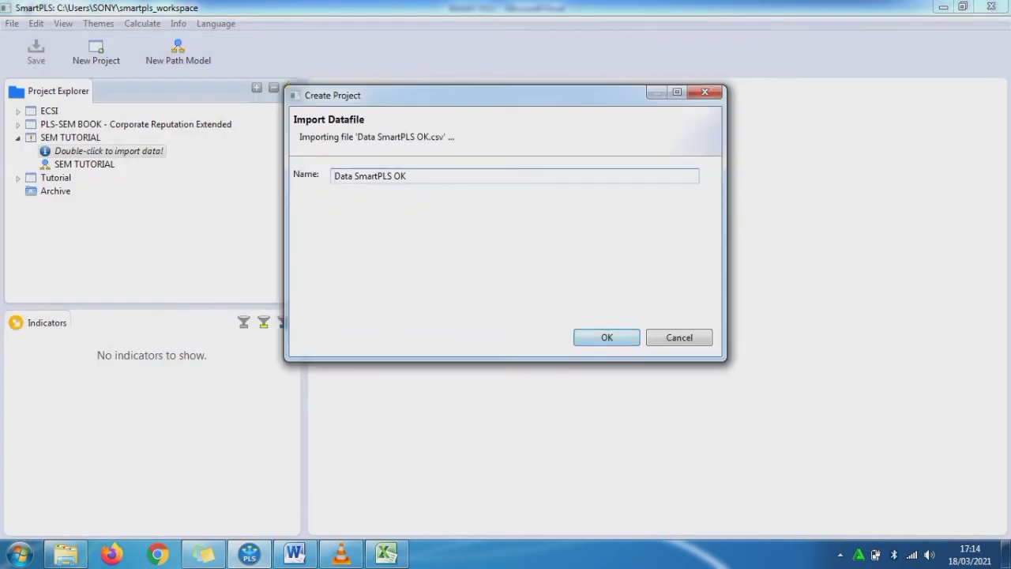
key("Return")
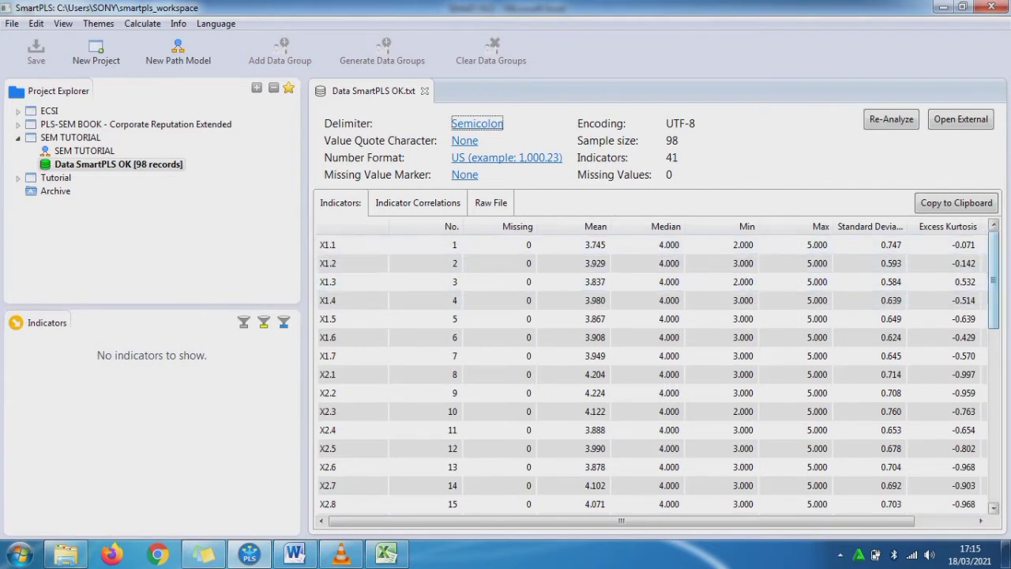
scroll(994, 282, "down", 9)
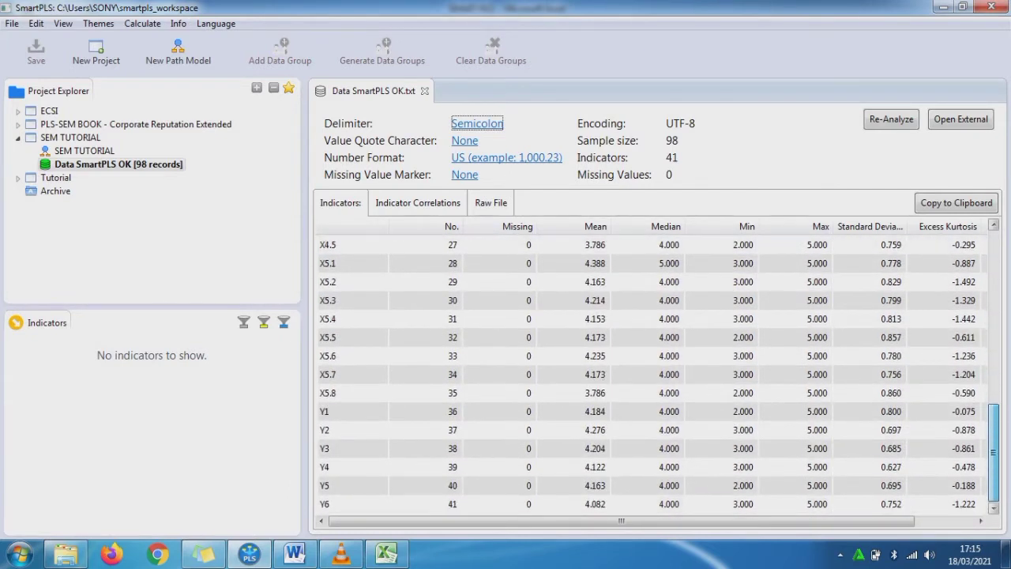
scroll(655, 374, "up", 9)
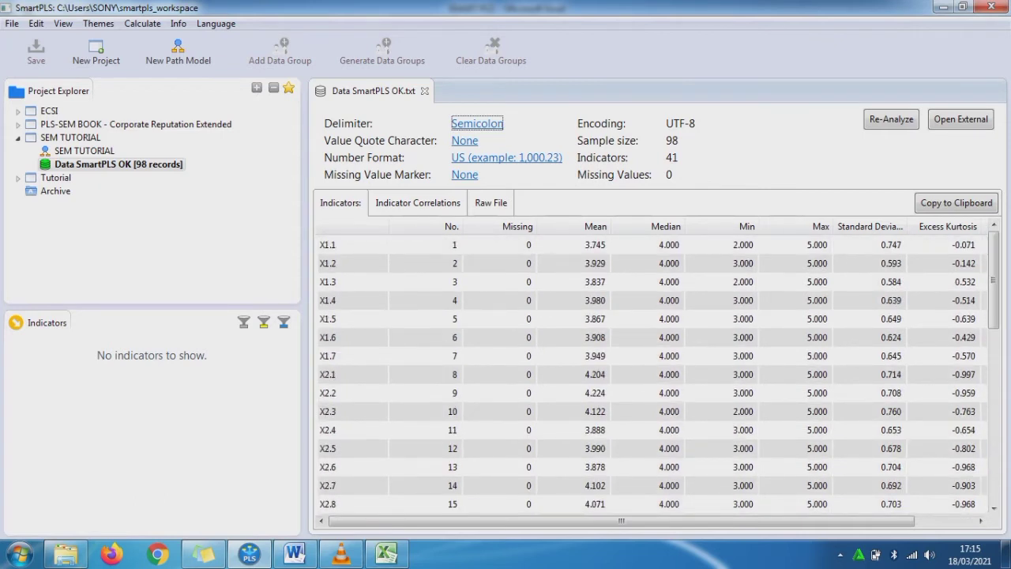
Open the SEM TUTORIAL path model for drawing
left_click(84, 151)
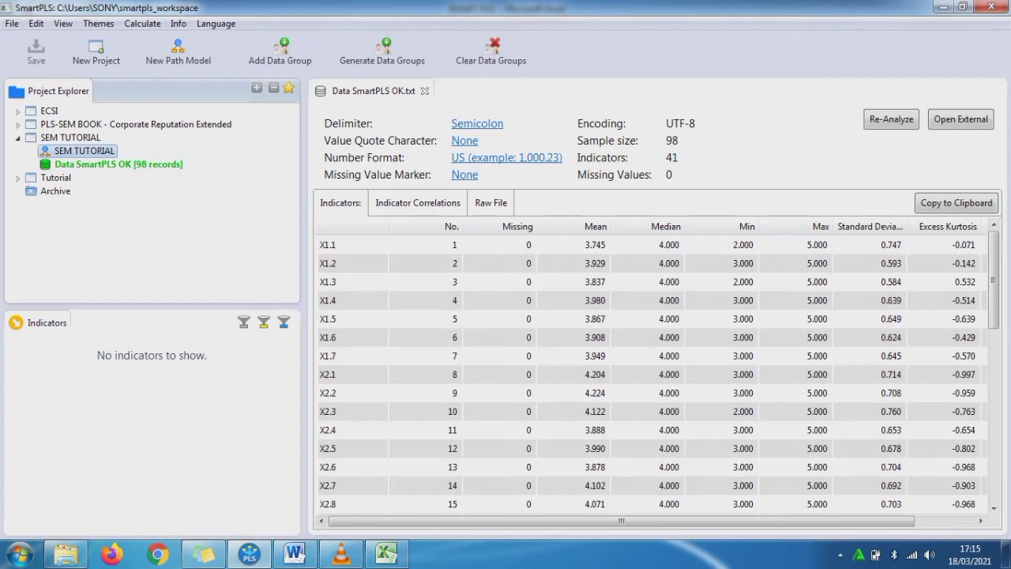
left_click(110, 164)
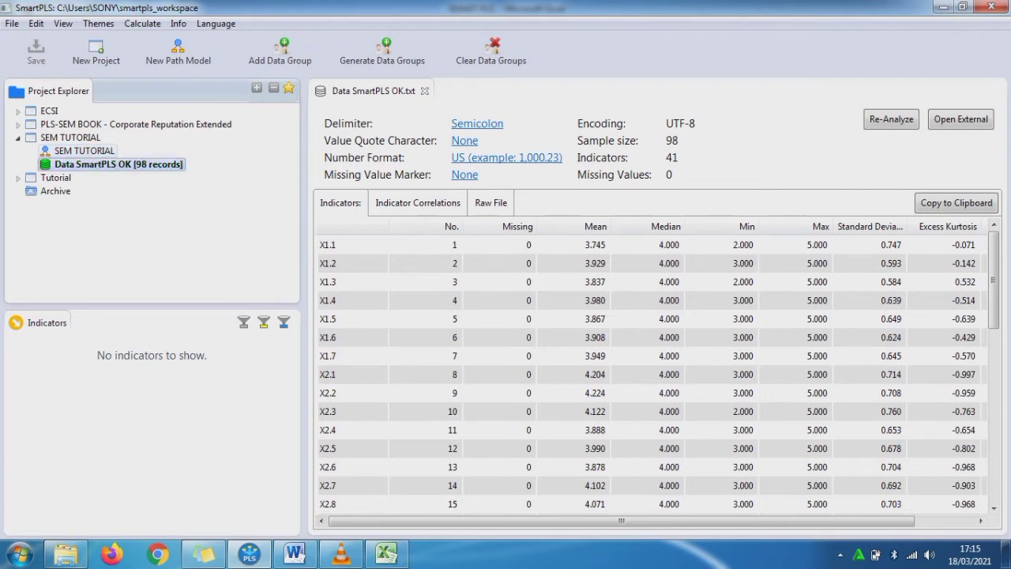
left_click(84, 151)
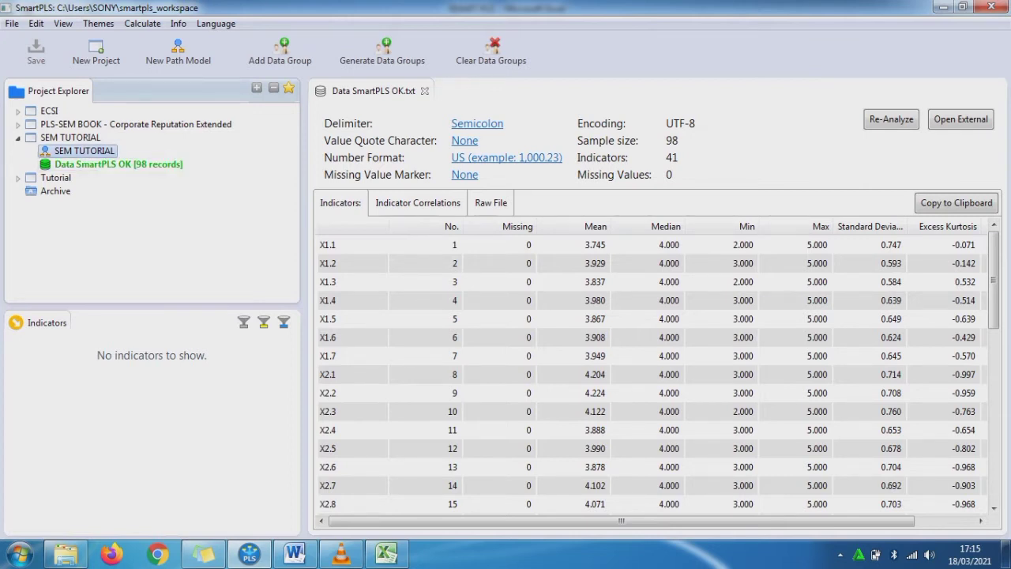
double_click(84, 151)
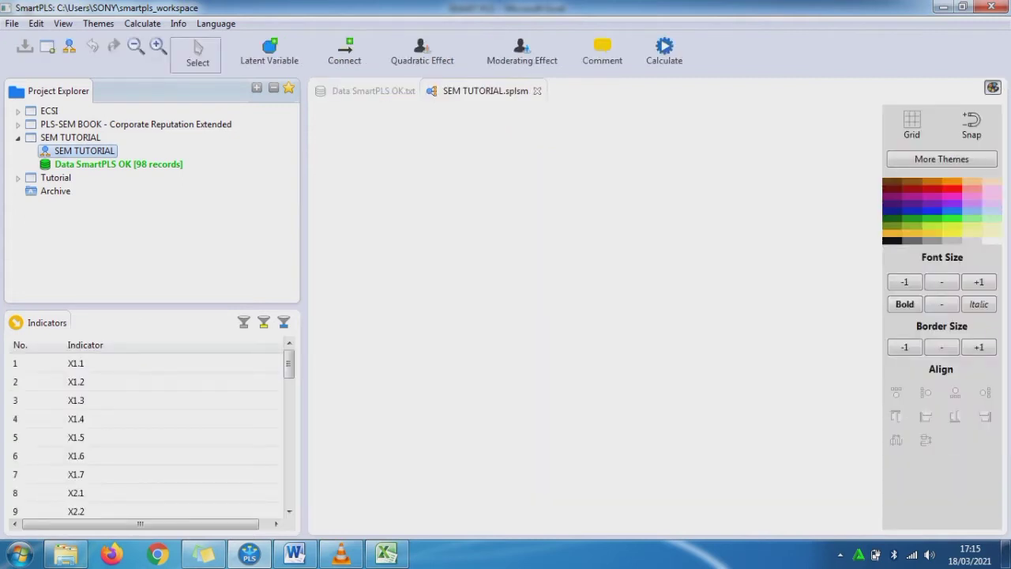
Place six latent variables on the blank canvas: three down the left side, two in the middle, and one on the right
left_click(271, 51)
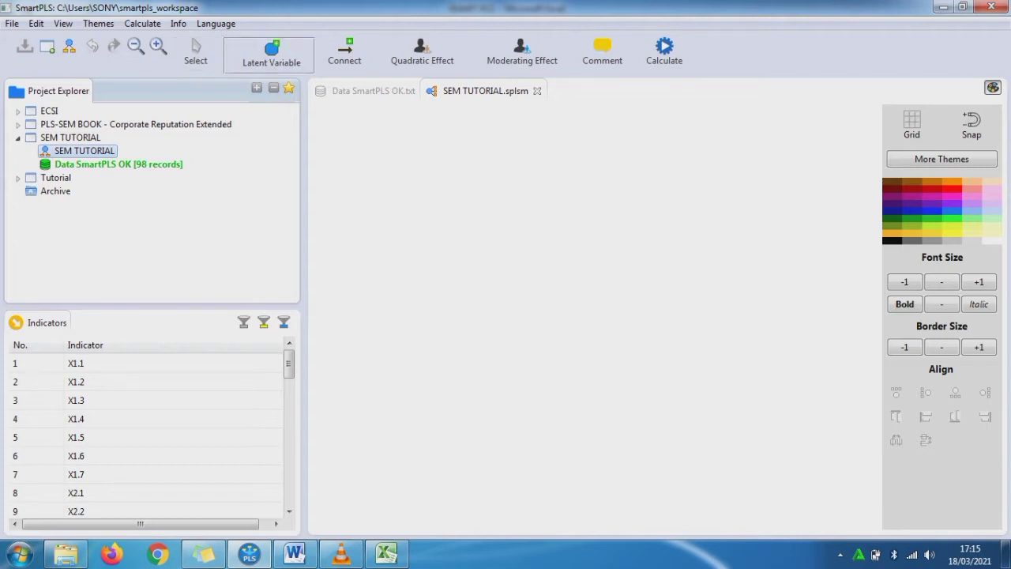
left_click(431, 189)
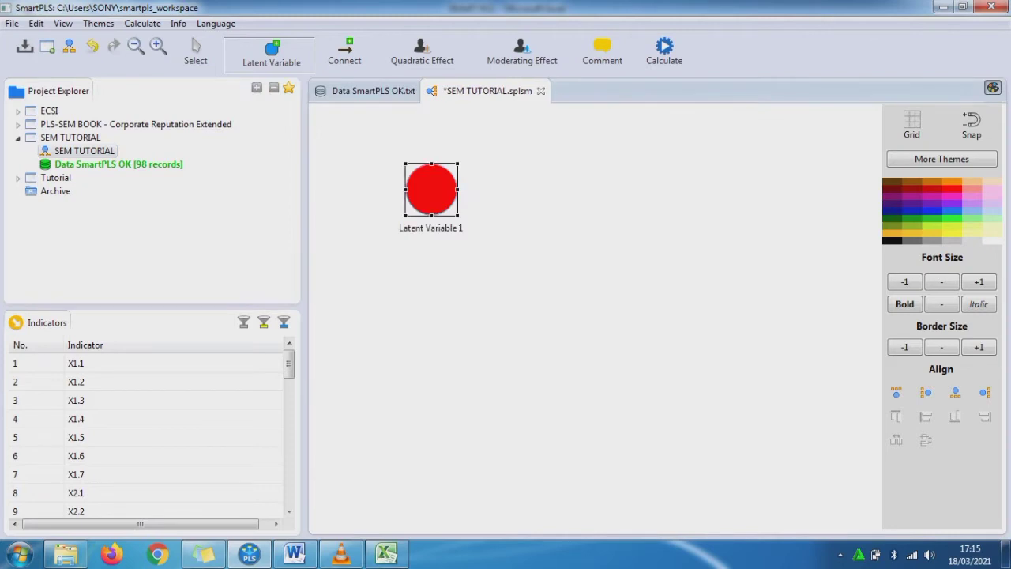
left_click(460, 318)
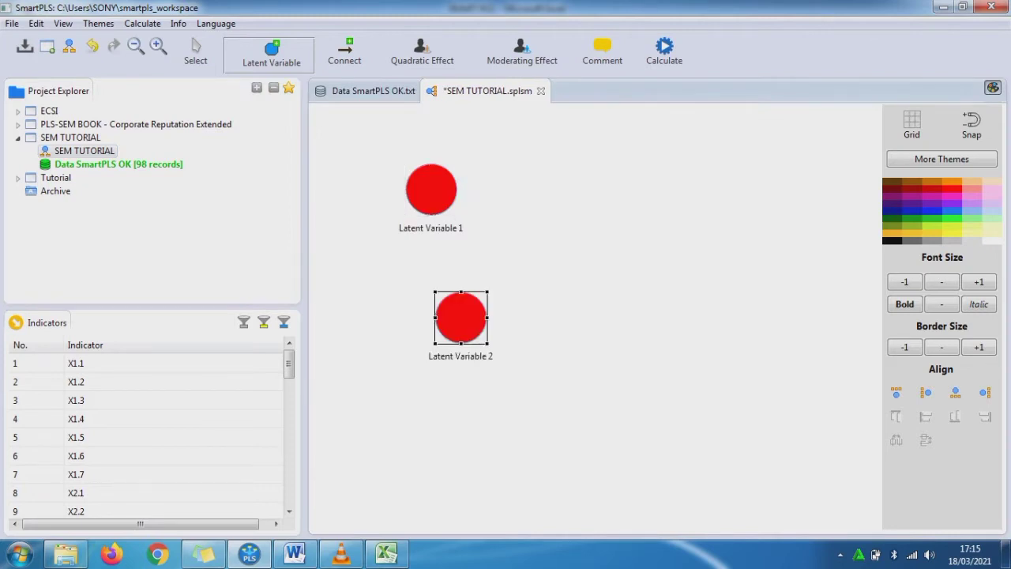
left_click(481, 427)
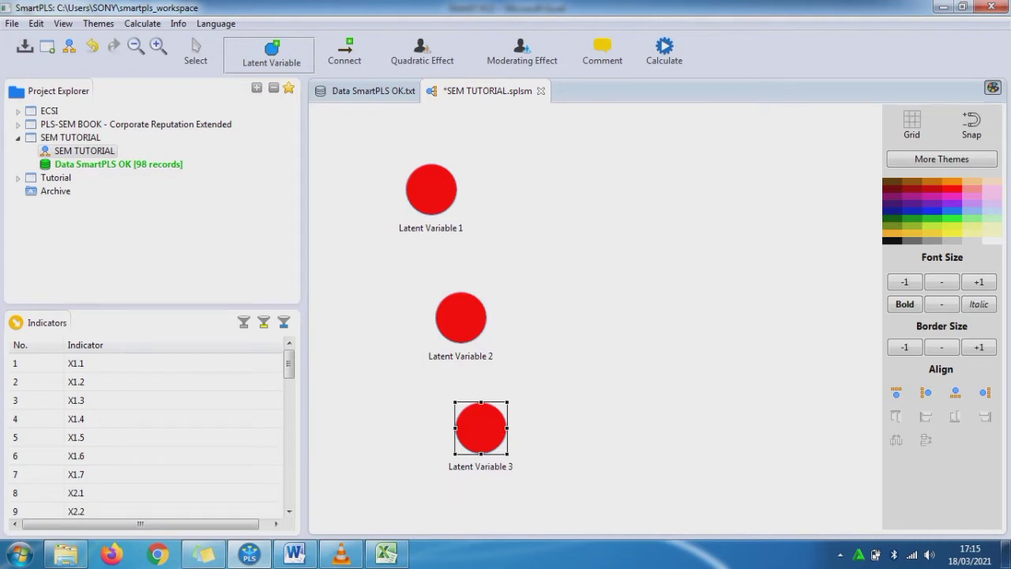
left_click(601, 164)
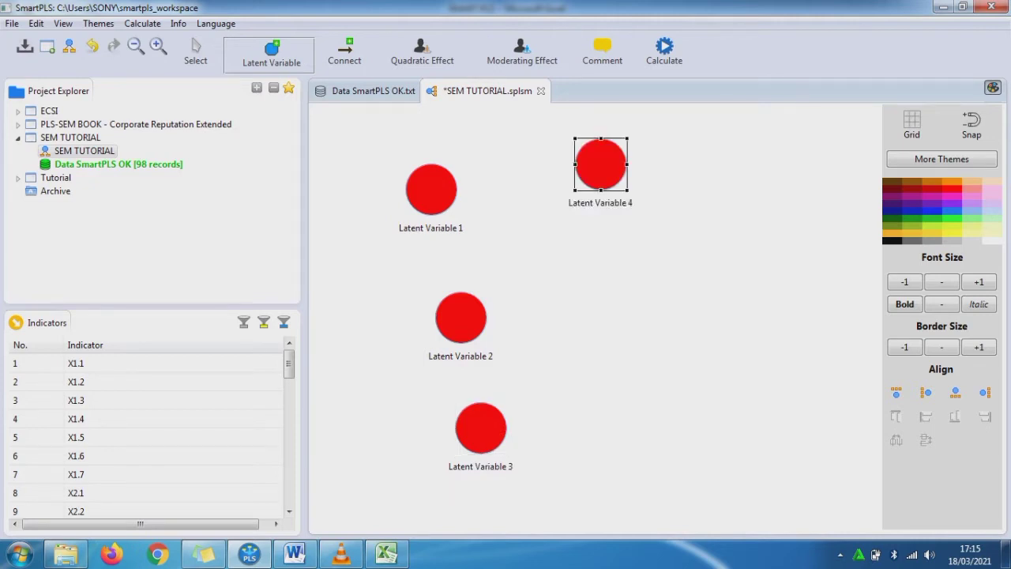
left_click(635, 479)
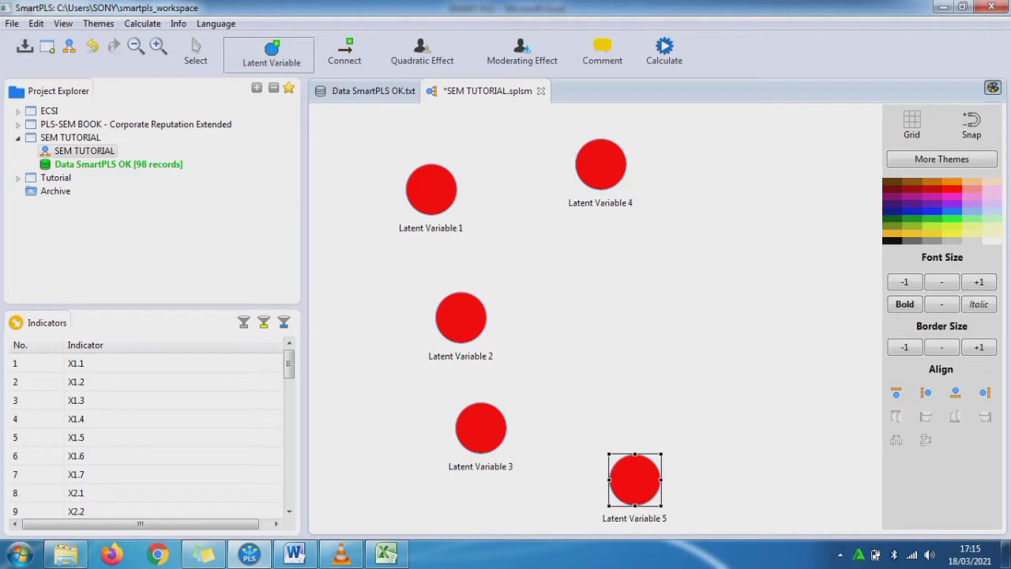
left_click(749, 319)
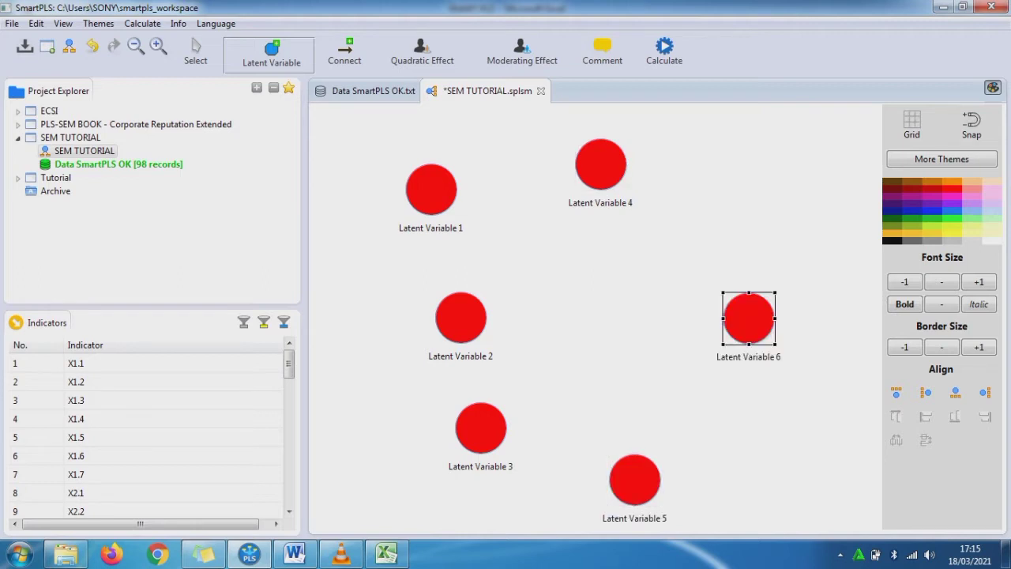
Arrange Latent Variables 1 to 3 in an evenly spaced left column, and reposition Latent Variables 5 and 6
left_click(198, 51)
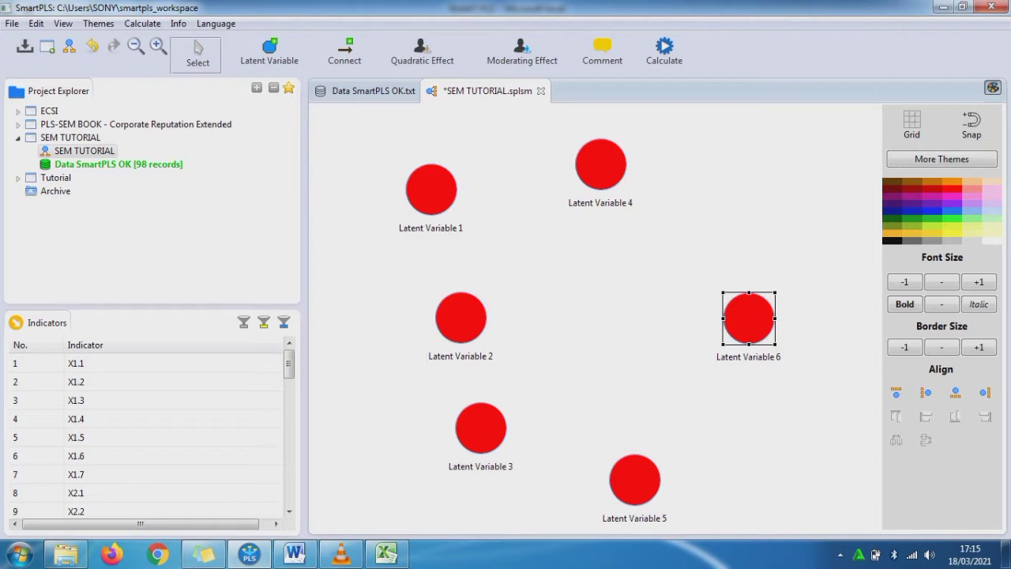
left_click_drag(431, 189, 405, 175)
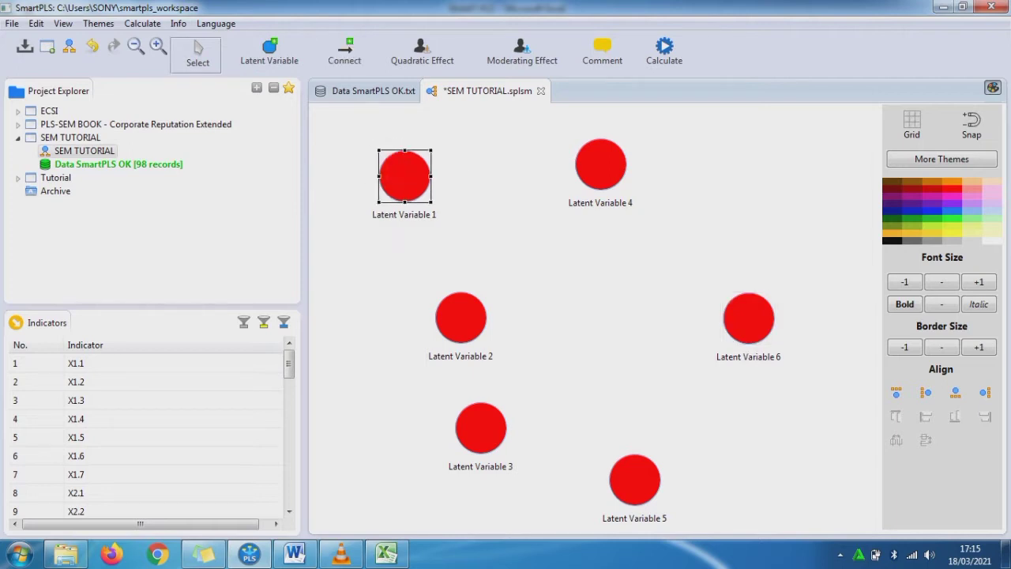
left_click_drag(460, 318, 410, 294)
left_click_drag(481, 427, 415, 443)
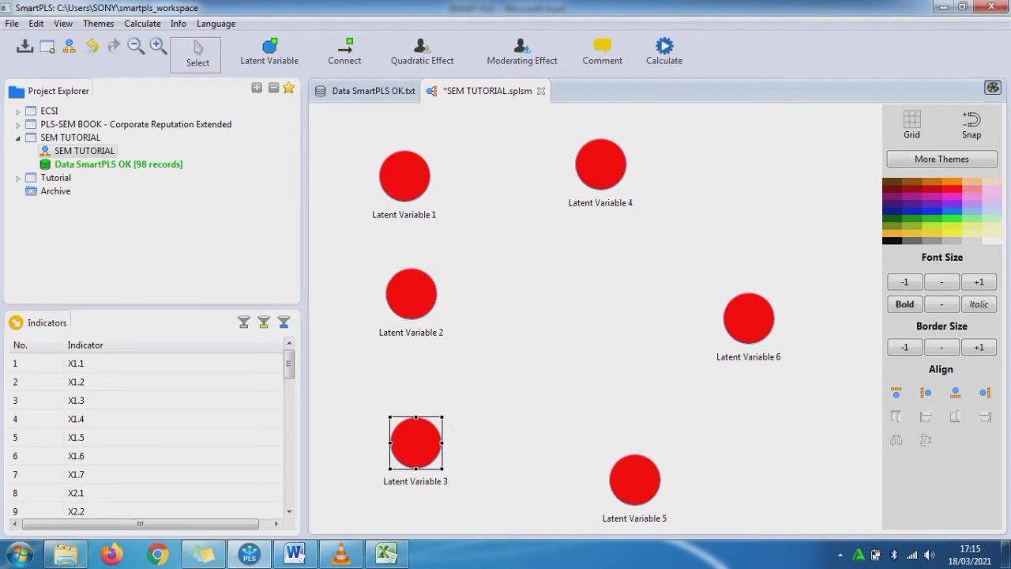
left_click_drag(634, 479, 612, 459)
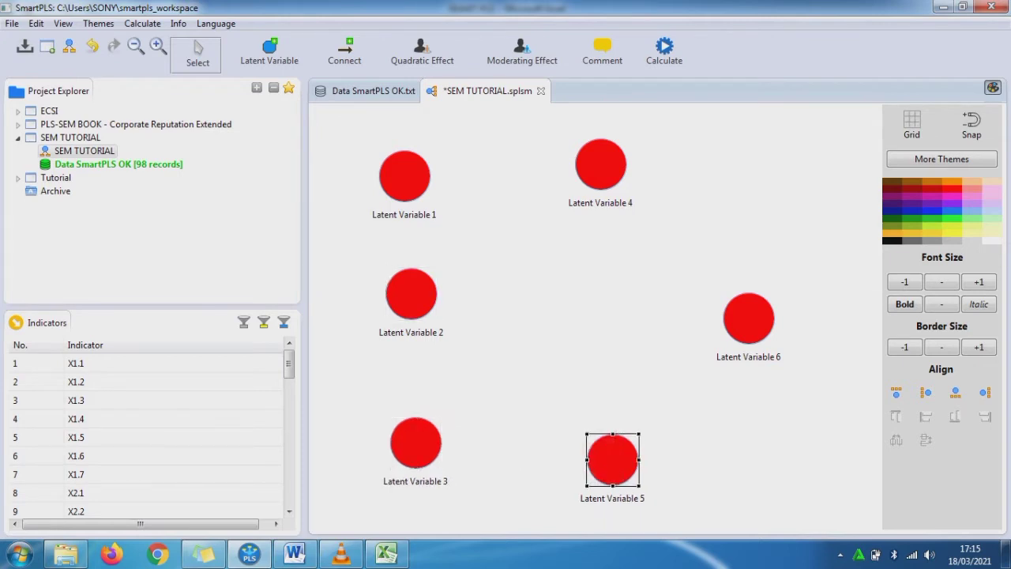
left_click_drag(748, 318, 766, 289)
left_click_drag(410, 294, 411, 310)
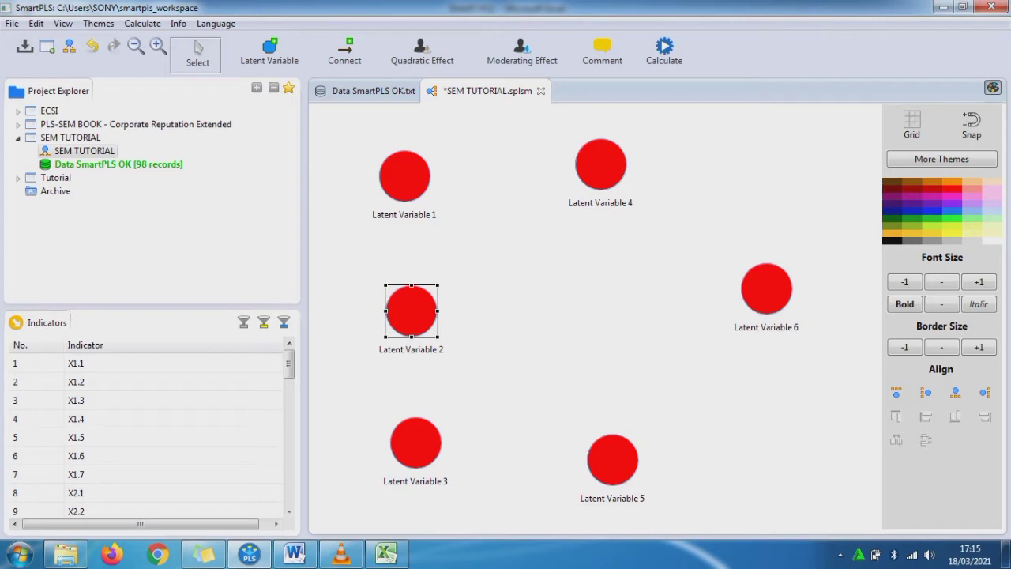
left_click_drag(766, 288, 768, 306)
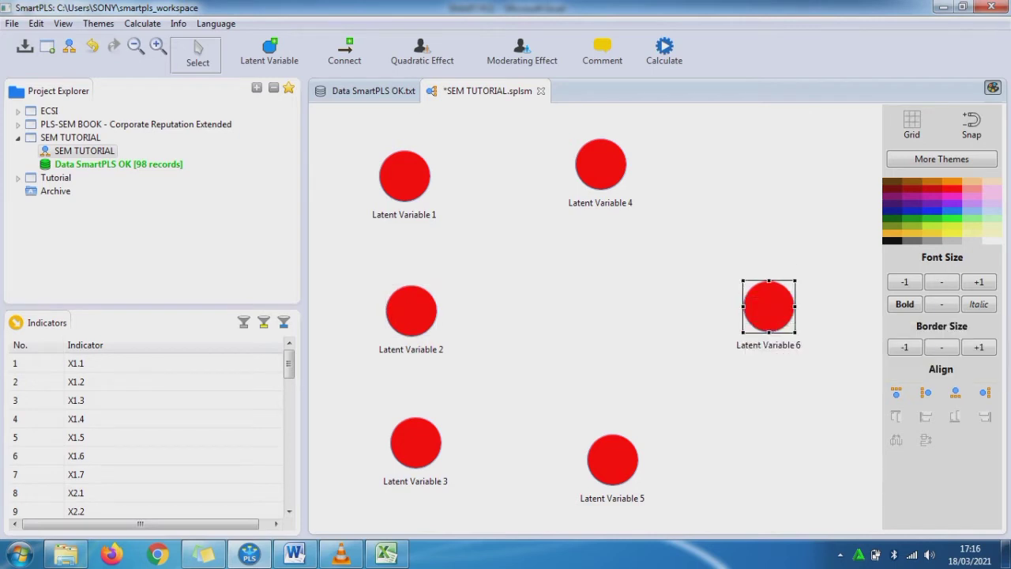
Rename Latent Variable 1 as X1
left_click(406, 180)
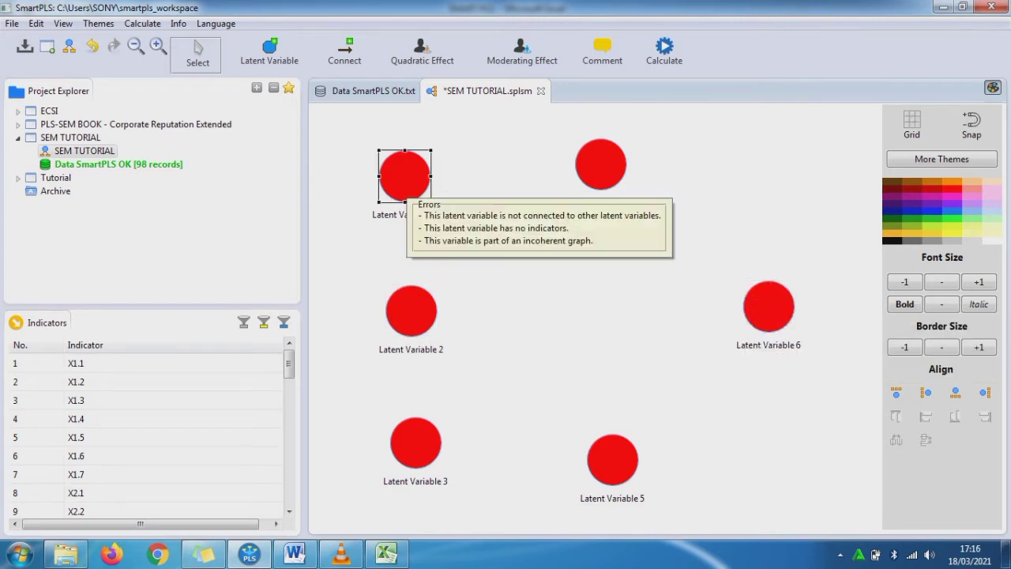
right_click(406, 180)
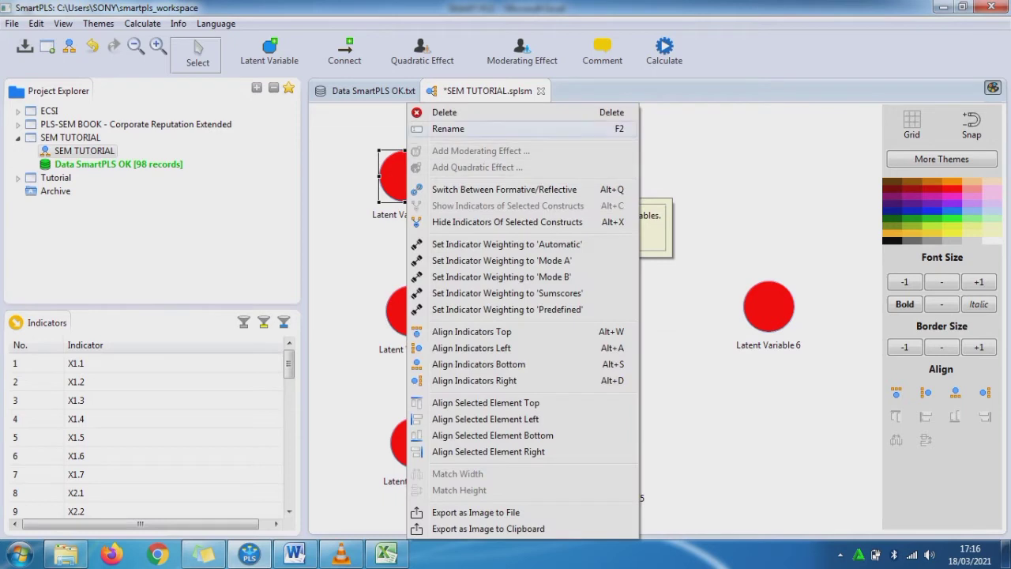
left_click(447, 129)
type("x")
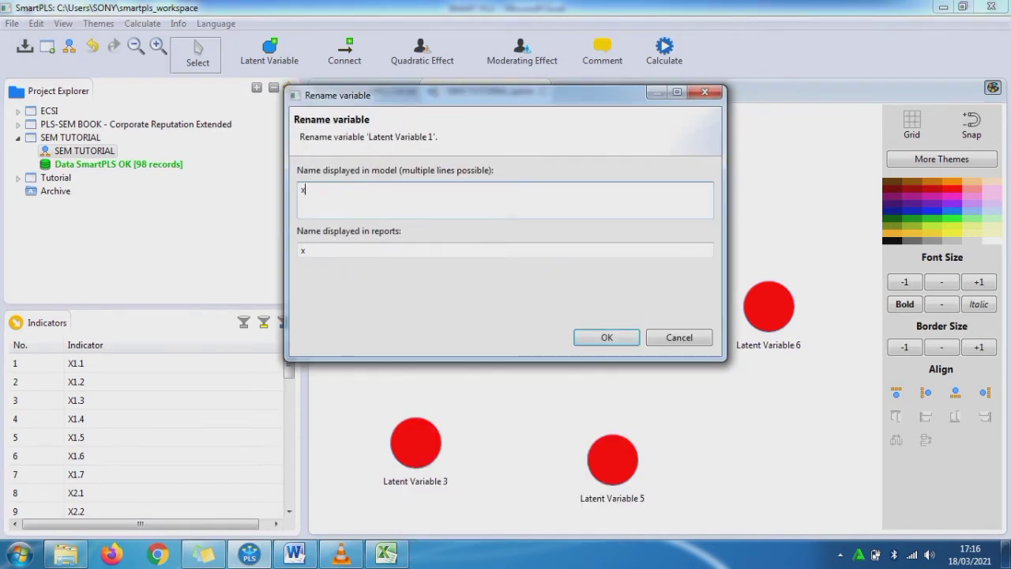
key("BackSpace")
type("X1")
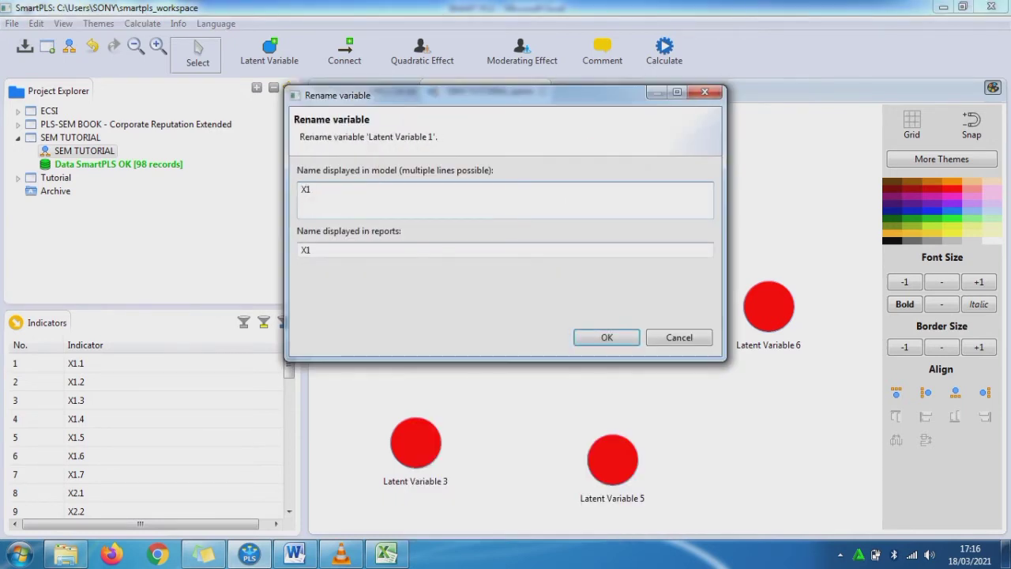
left_click(607, 338)
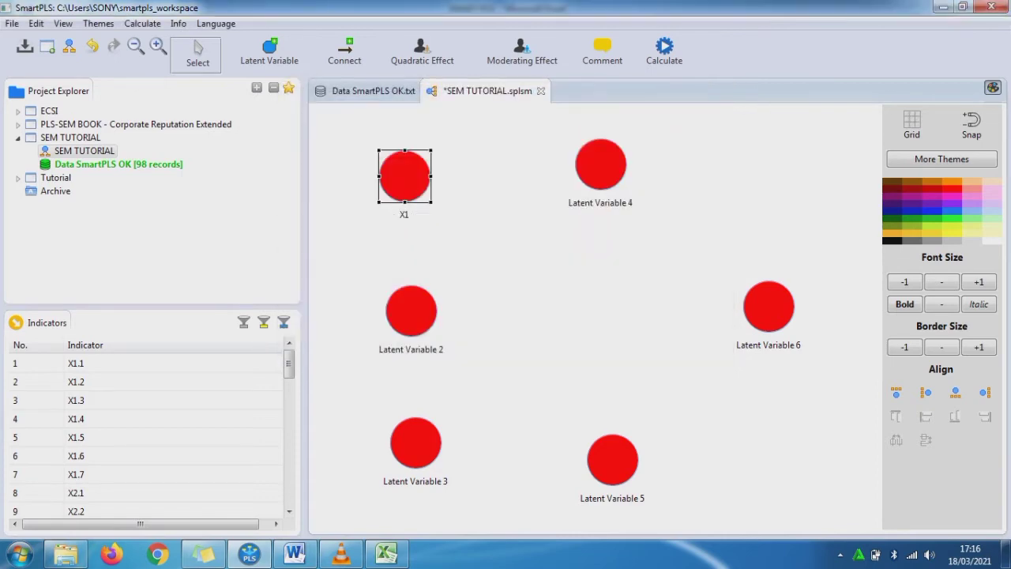
Rename Latent Variable 2 as X2
right_click(415, 305)
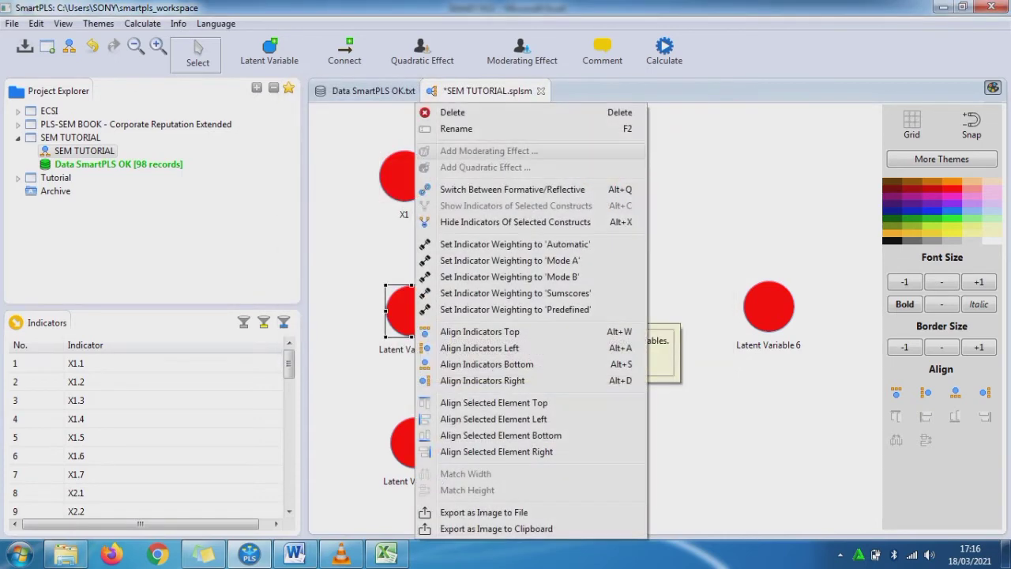
left_click(457, 129)
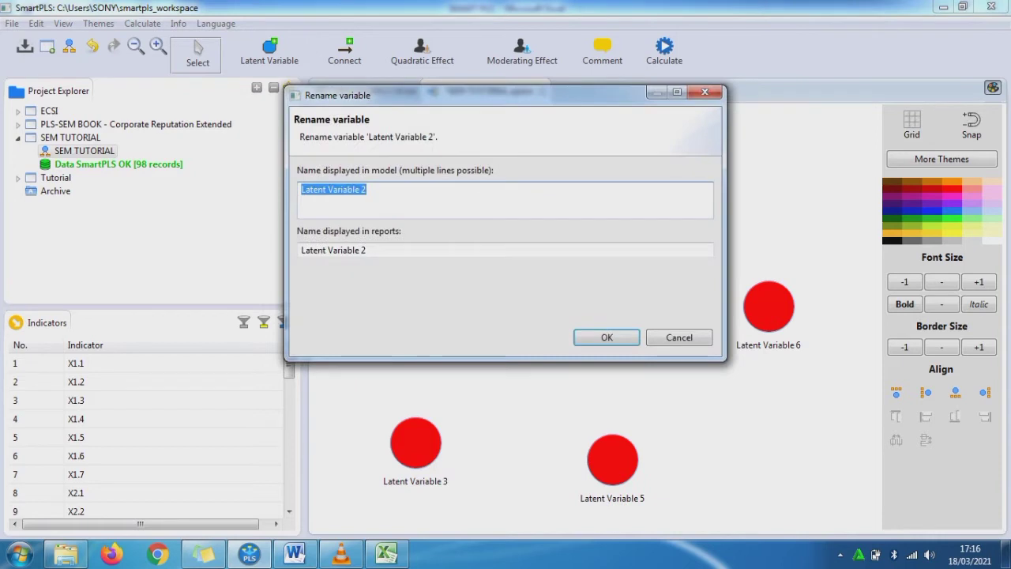
type("X2")
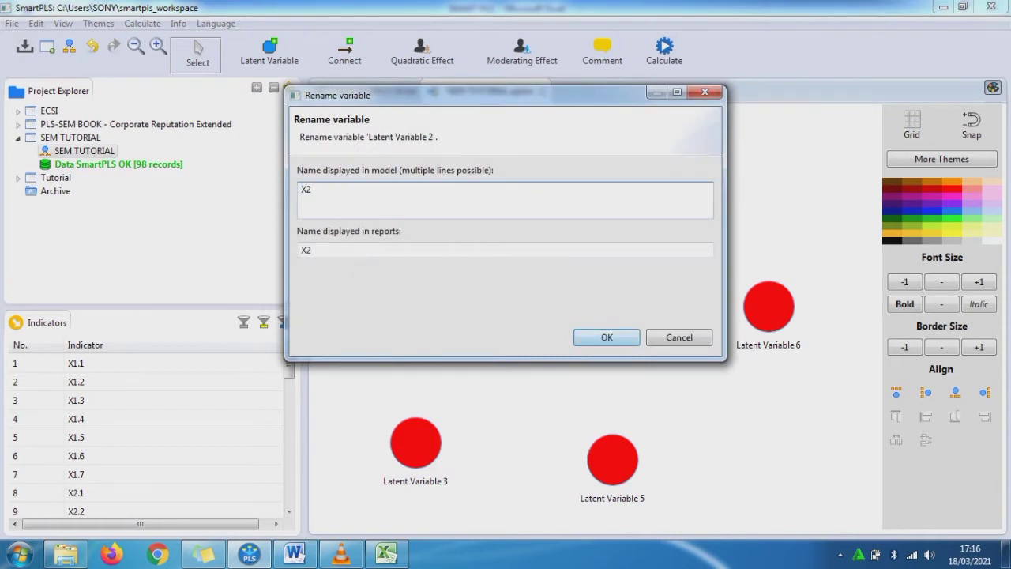
key("Return")
Rename Latent Variable 3 as X3
left_click(415, 446)
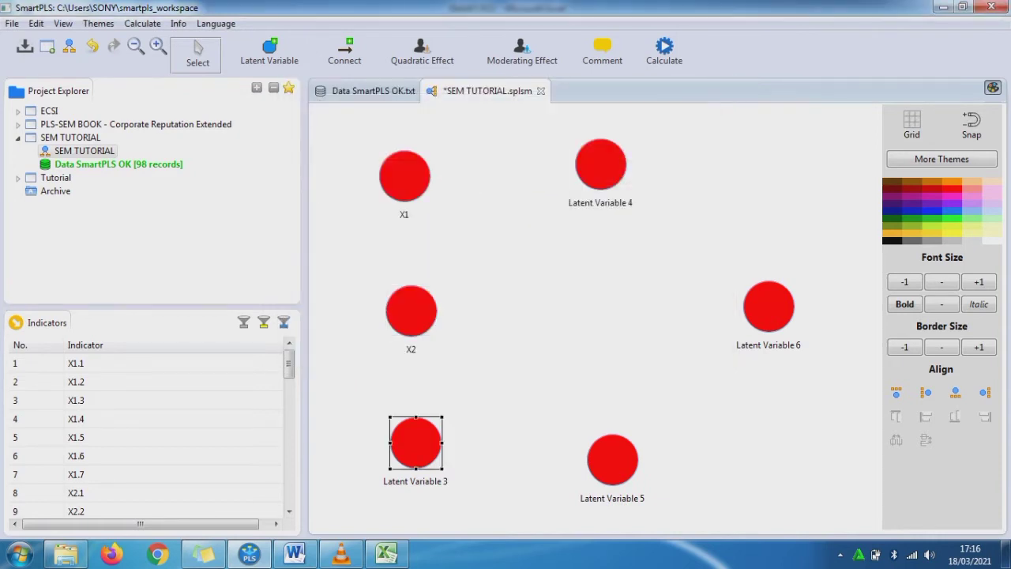
right_click(414, 454)
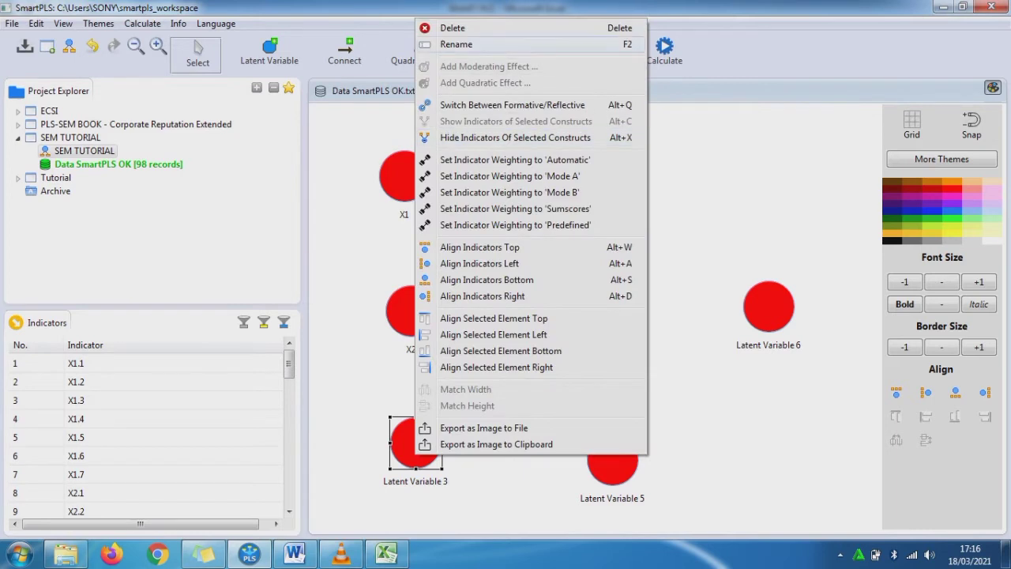
left_click(456, 44)
type("X3")
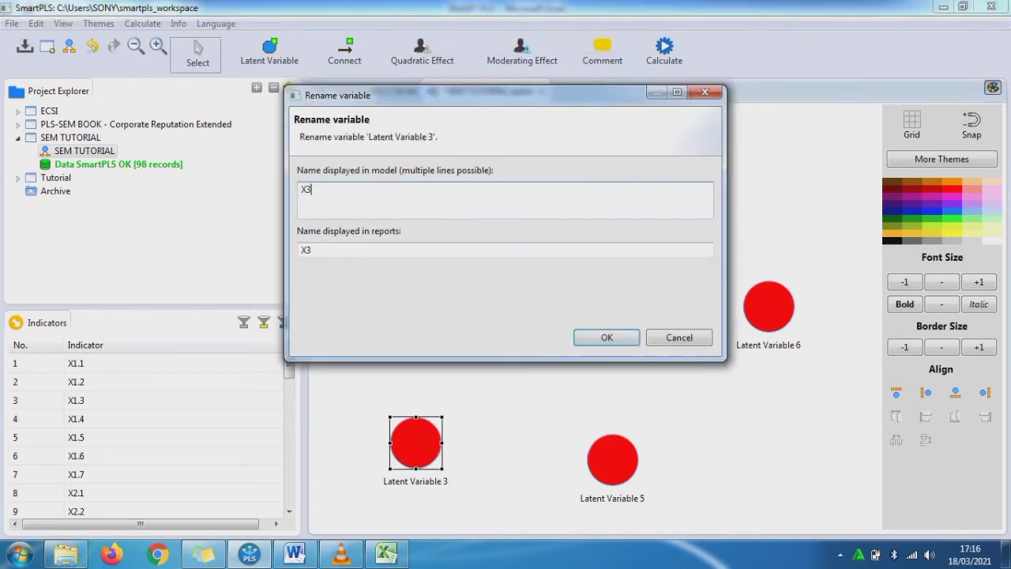
key("Return")
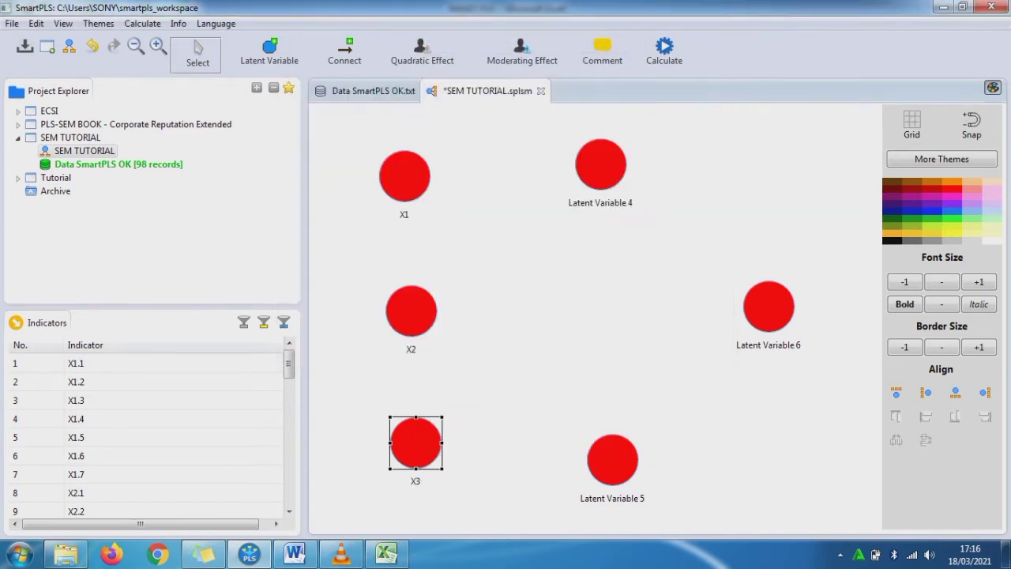
Rename Latent Variable 4 as X4
left_click(601, 164)
right_click(594, 165)
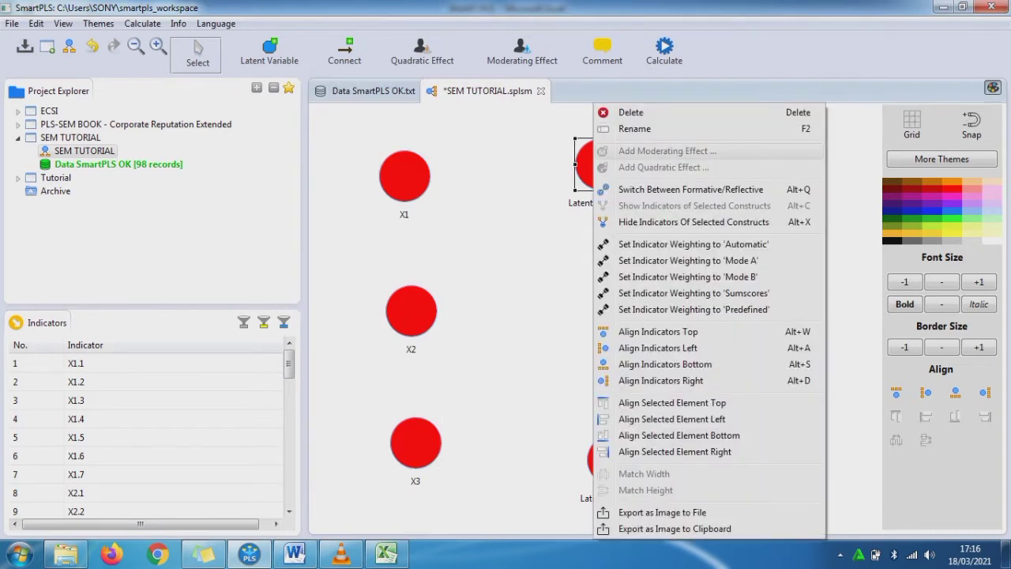
left_click(636, 129)
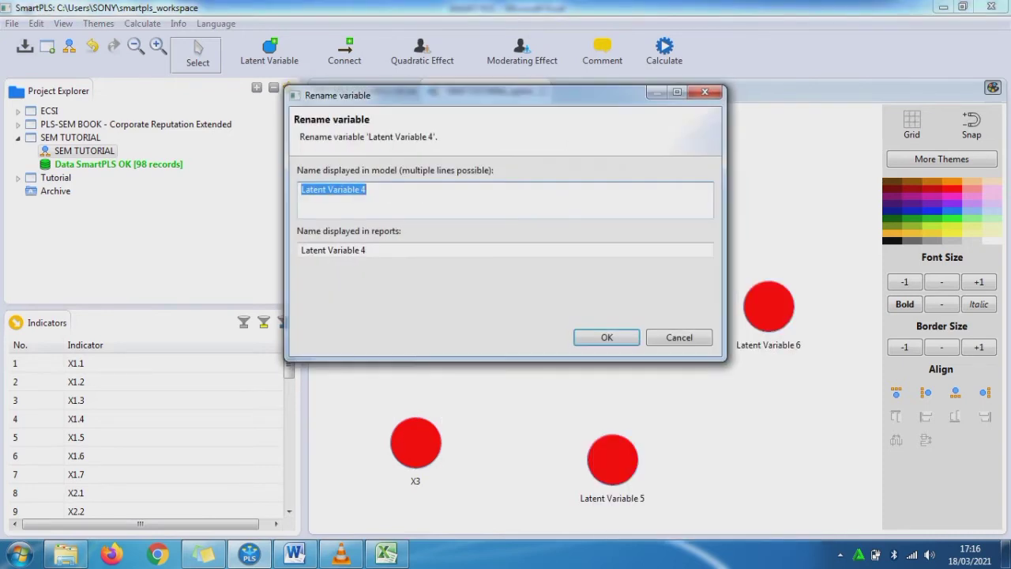
type("X4")
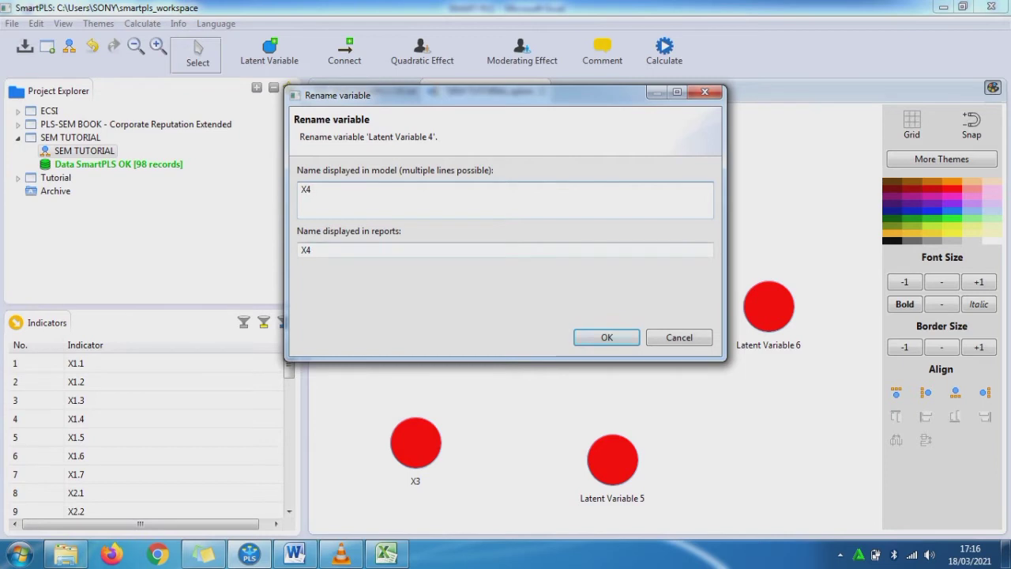
key("Return")
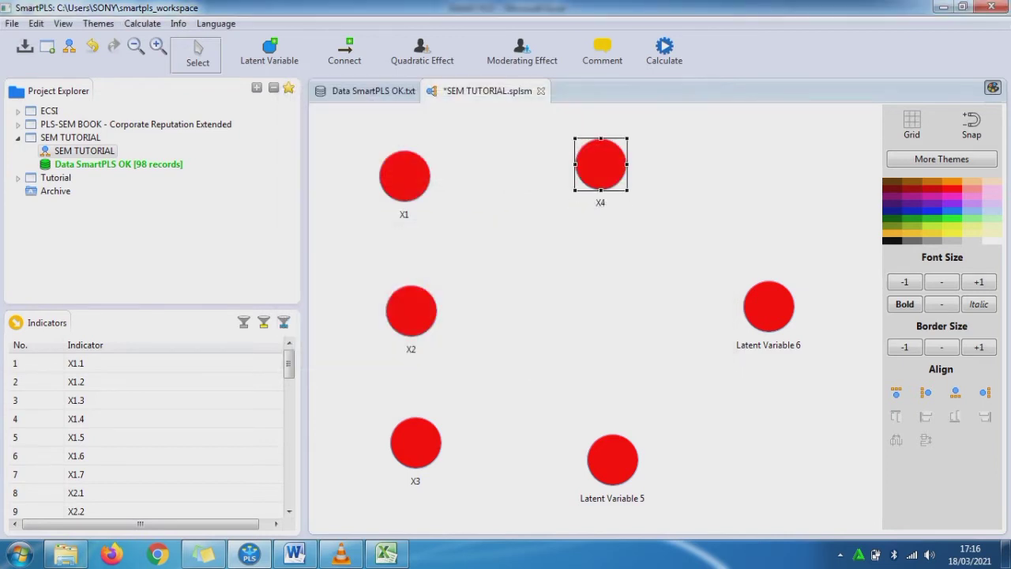
Rename Latent Variable 5 as X5
left_click(612, 459)
right_click(612, 459)
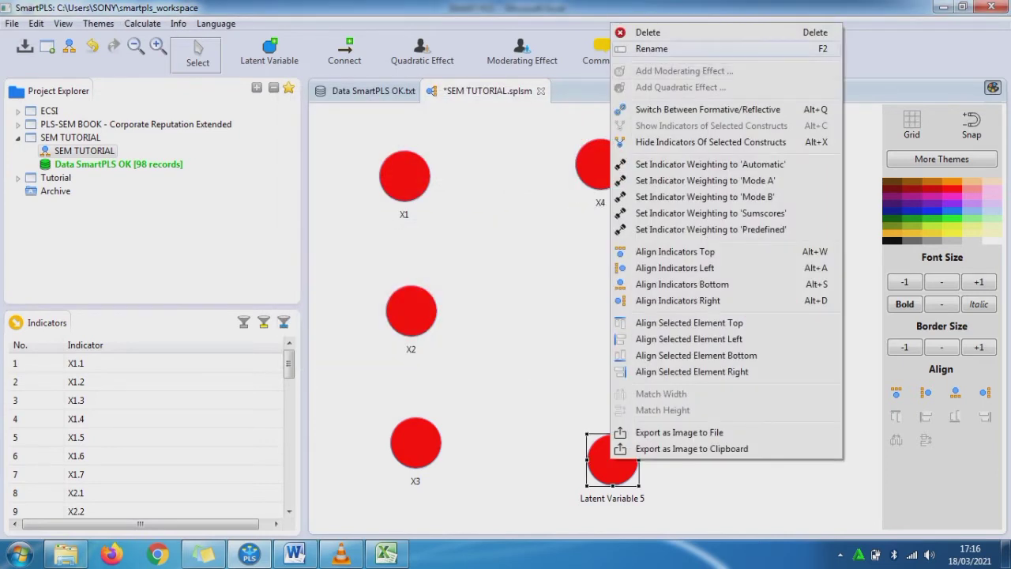
left_click(652, 48)
type("X5")
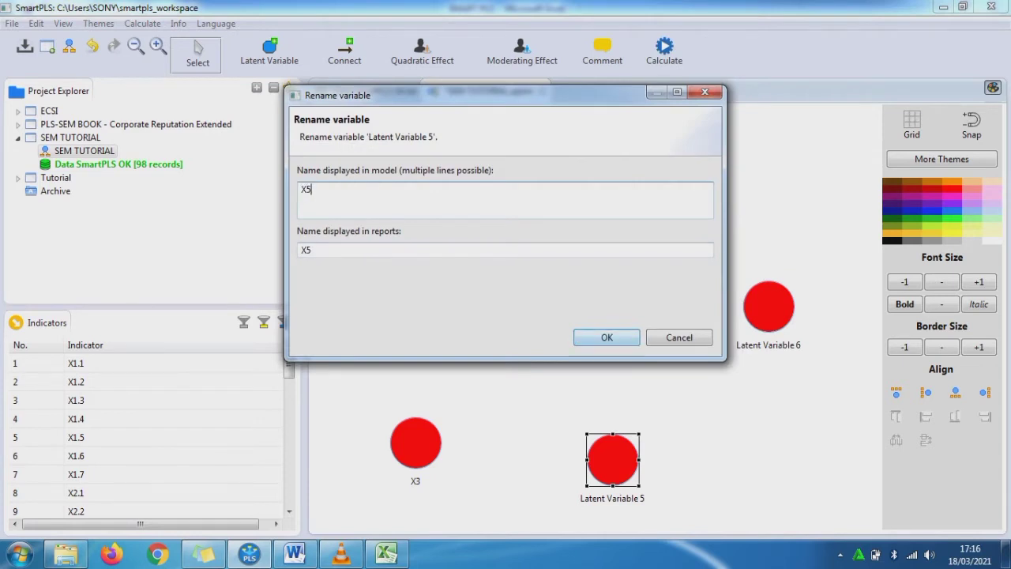
left_click(607, 337)
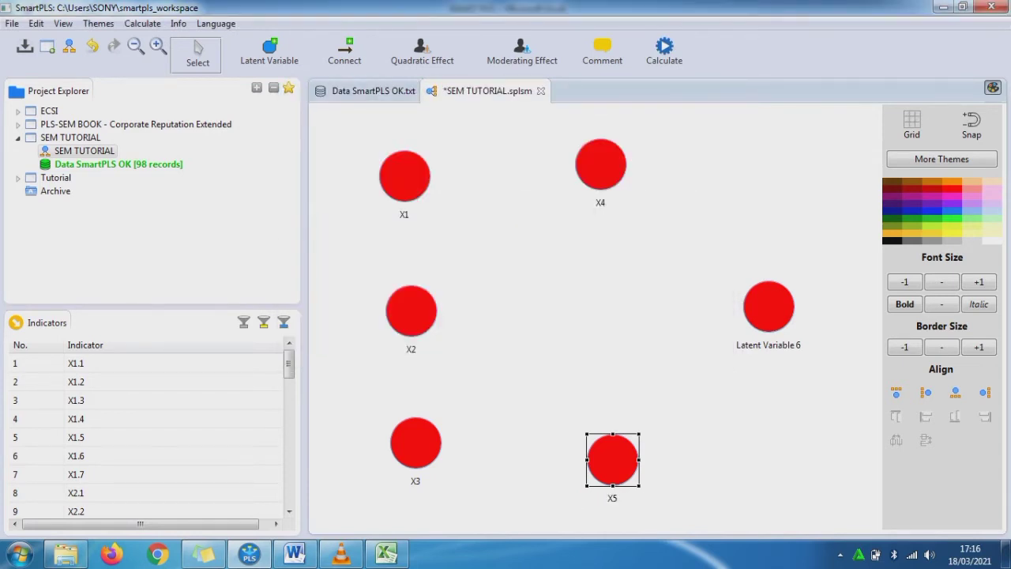
Switch to the Word document and relabel the lowest circle in the diagram under the Diagram Path heading as X5
left_click(295, 552)
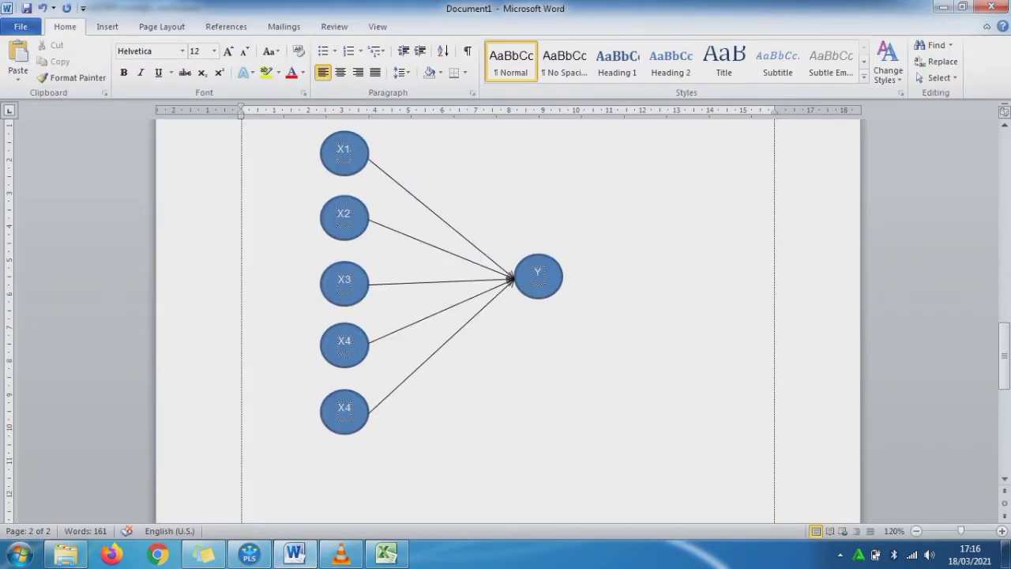
left_click(351, 409)
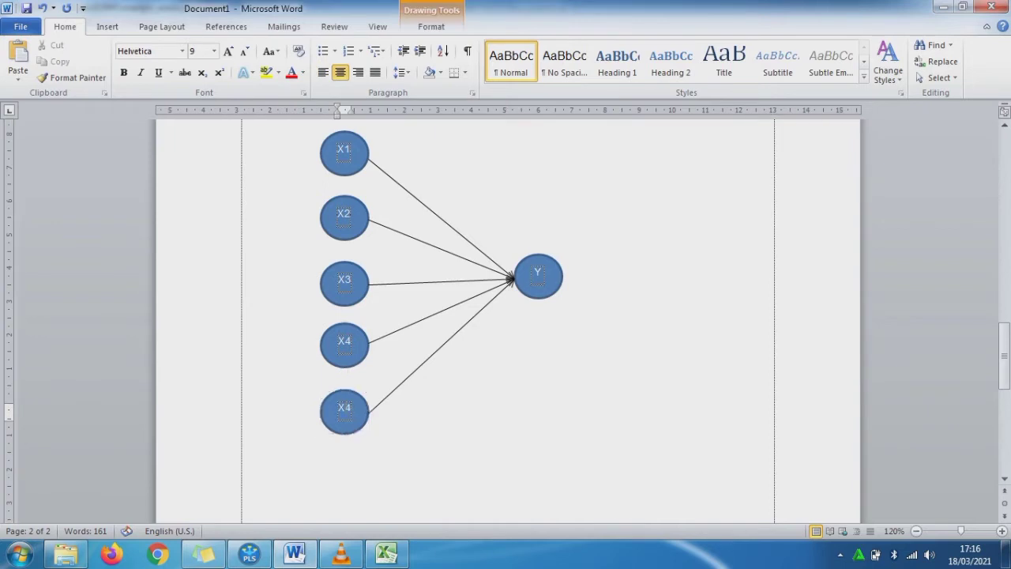
key("BackSpace")
type("5")
type("Diagram Path")
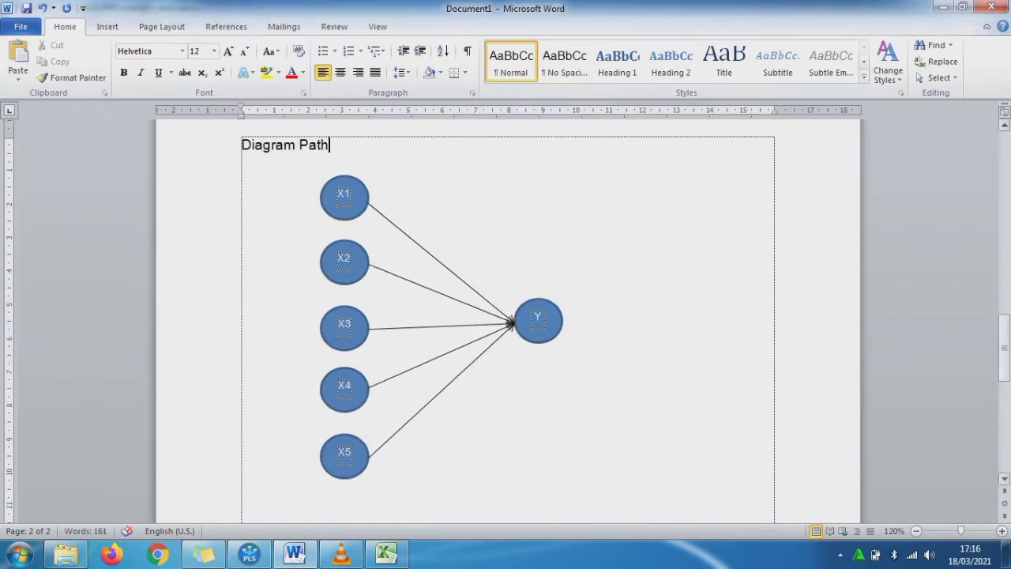
Switch back to SmartPLS and draw connections from X1, X2, X3, X4 and X5 to Latent Variable 6
left_click_drag(1004, 355, 1004, 364)
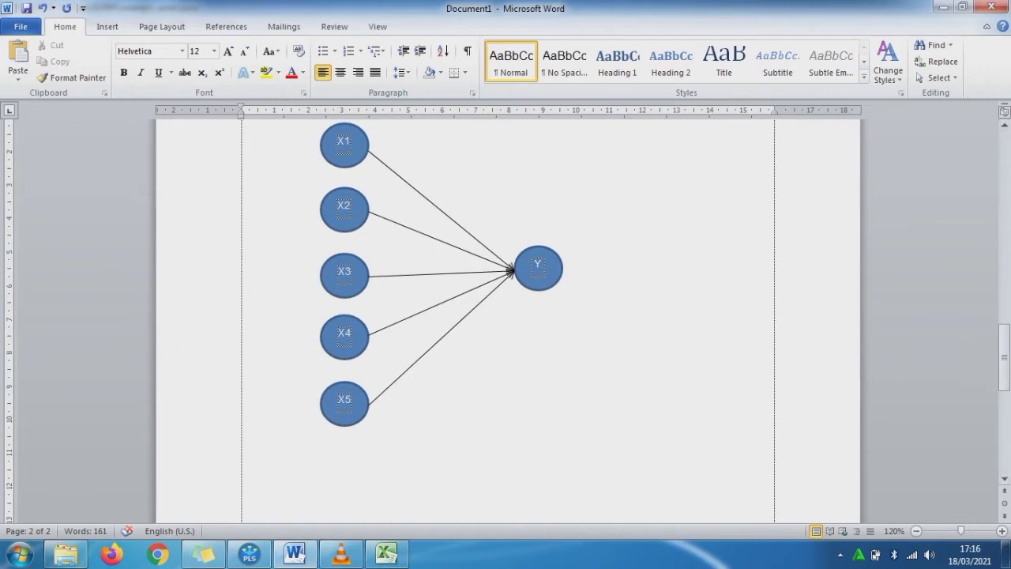
left_click(249, 553)
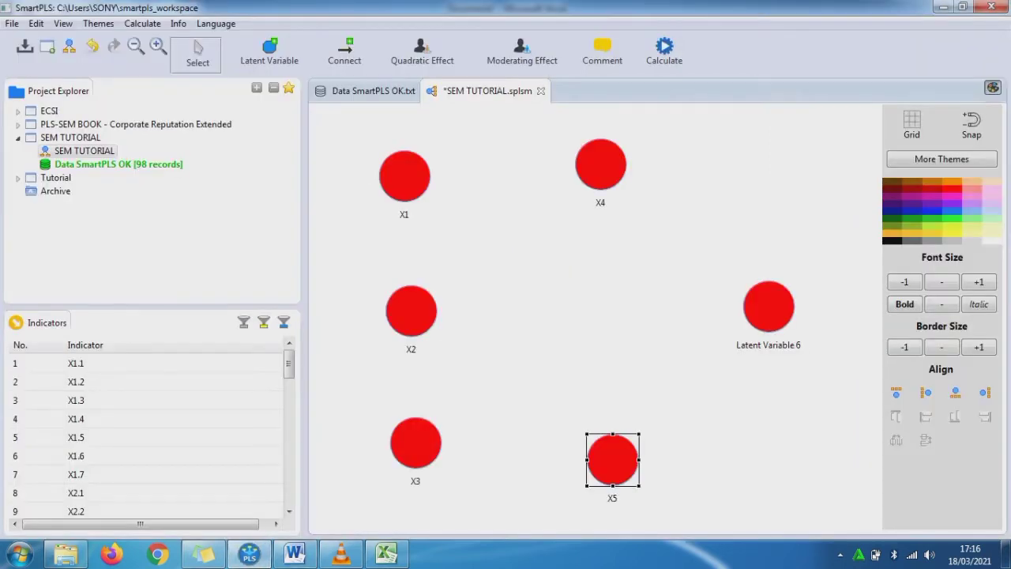
left_click(344, 51)
left_click(404, 176)
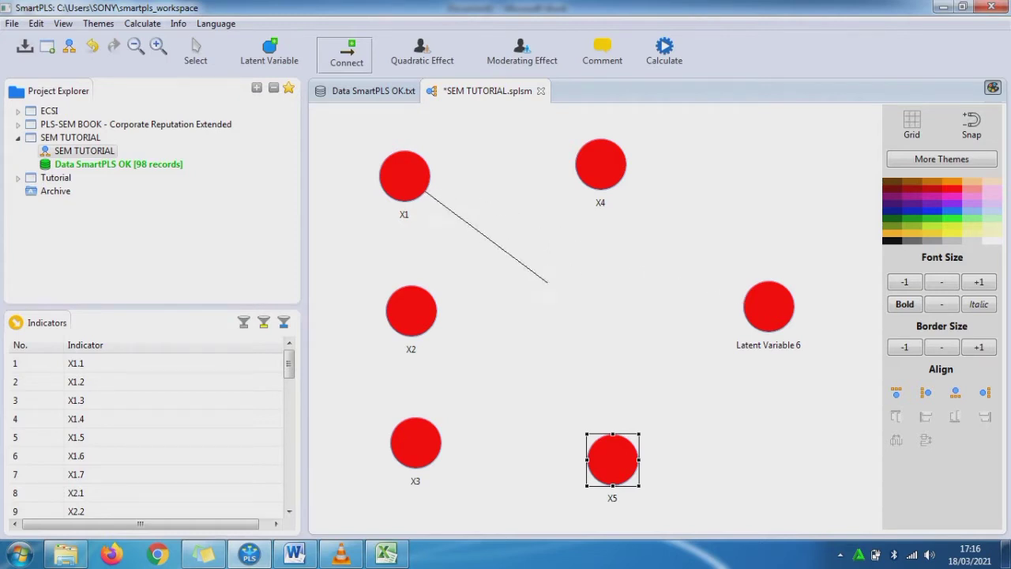
left_click(745, 297)
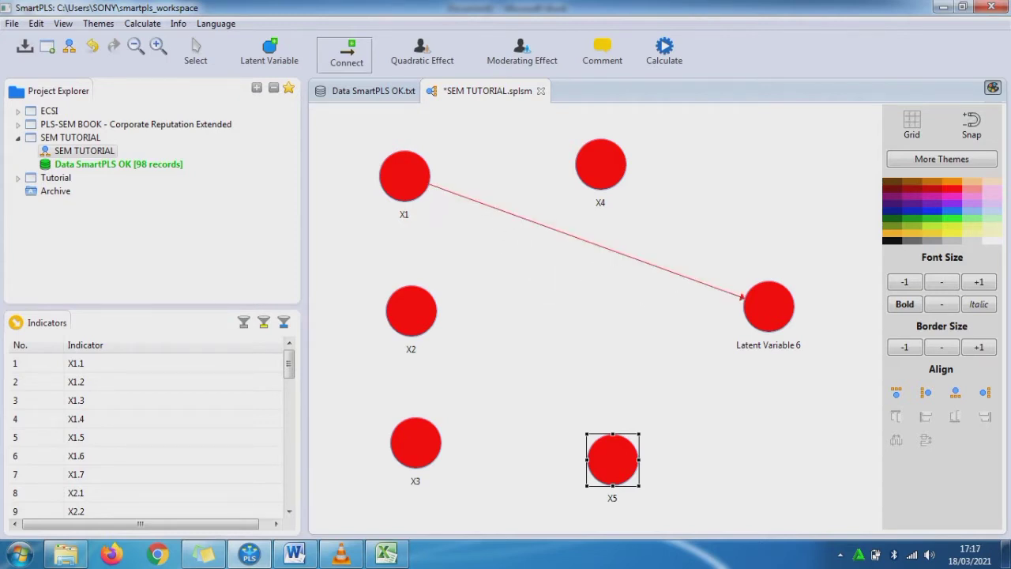
left_click(412, 311)
left_click(743, 306)
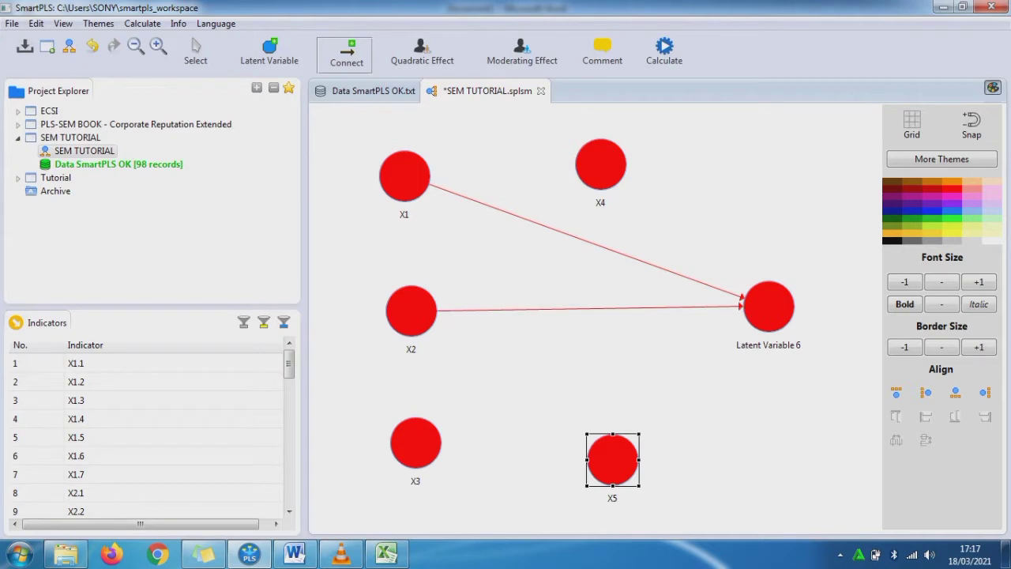
left_click(416, 443)
left_click(750, 313)
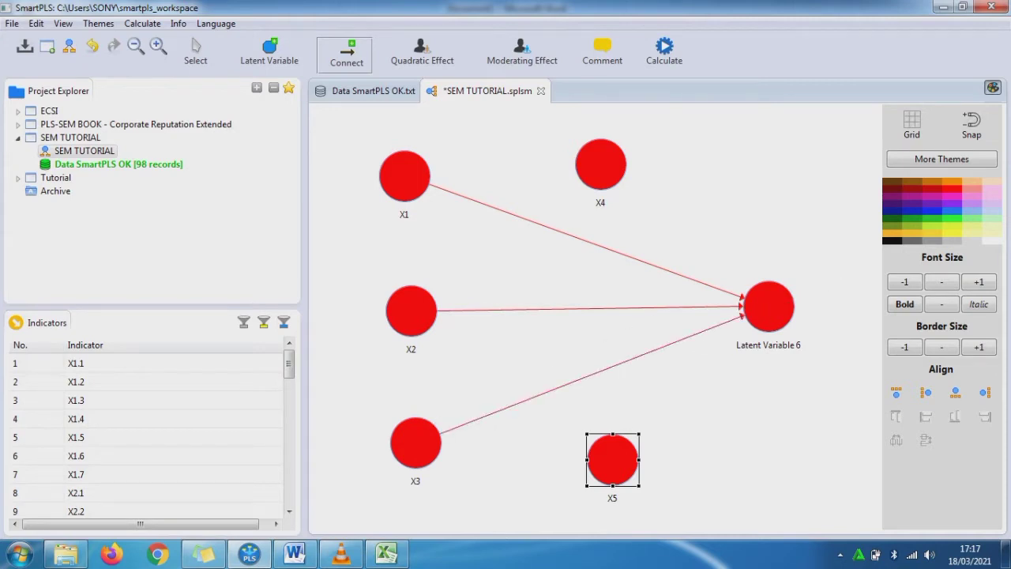
left_click(601, 165)
left_click(749, 292)
left_click(612, 458)
left_click(749, 322)
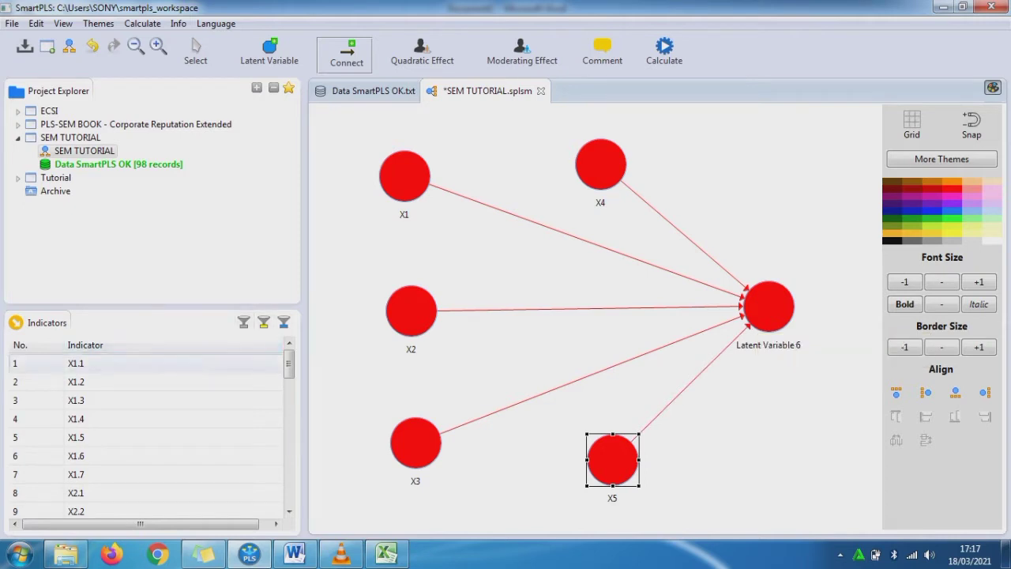
Assign indicators X1.1 through X1.7 to the latent variable X1
left_click(79, 363)
key("shift+Down")
key("shift+Down")
key("shift+Down")
key("shift+Down")
key("shift+Down")
key("shift+Down")
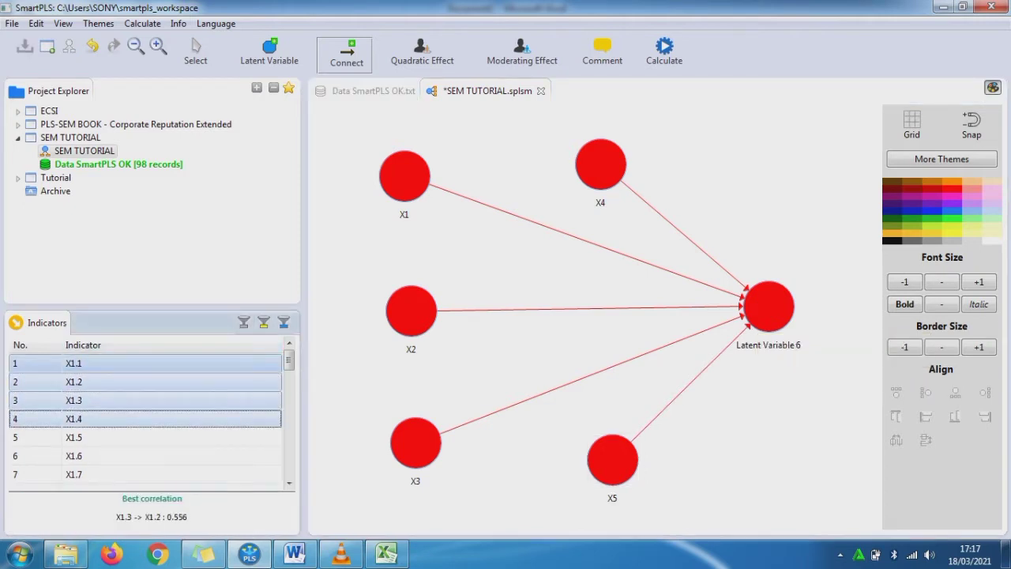
key("shift+Down")
key("shift+Up")
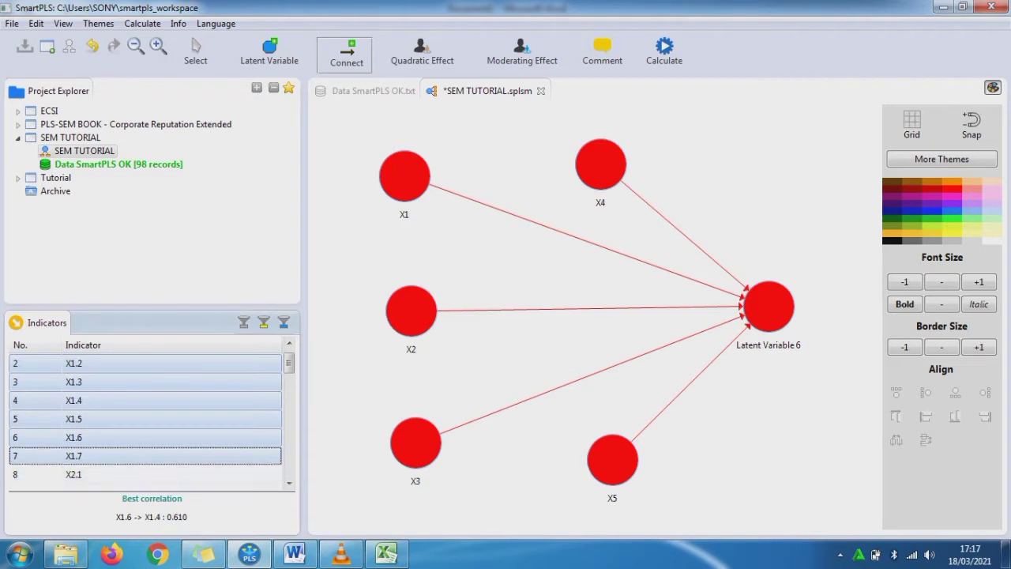
left_click_drag(142, 400, 405, 176)
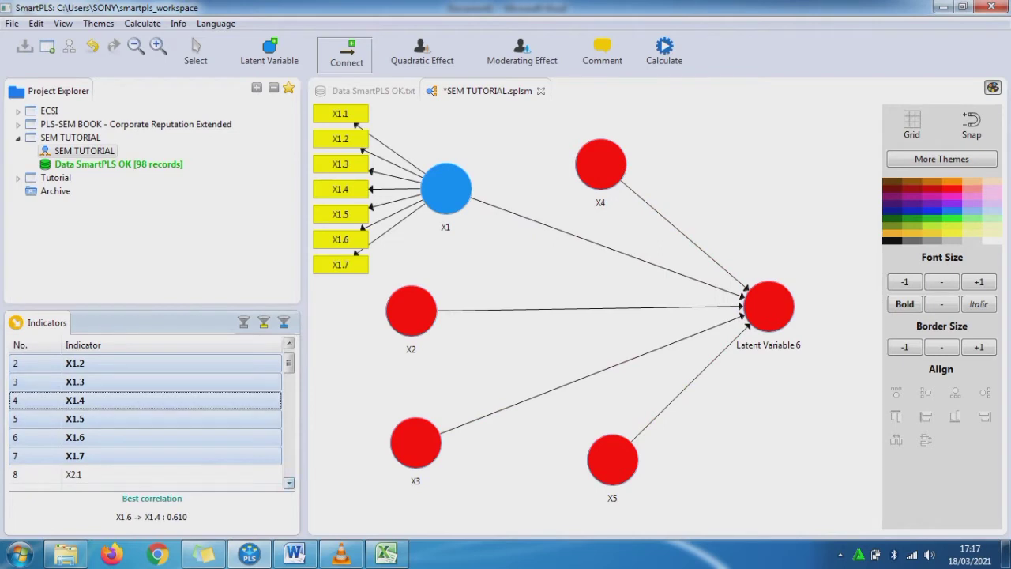
Assign indicators X2.1 through X2.8 to the latent variable X2
scroll(152, 421, "down", 2)
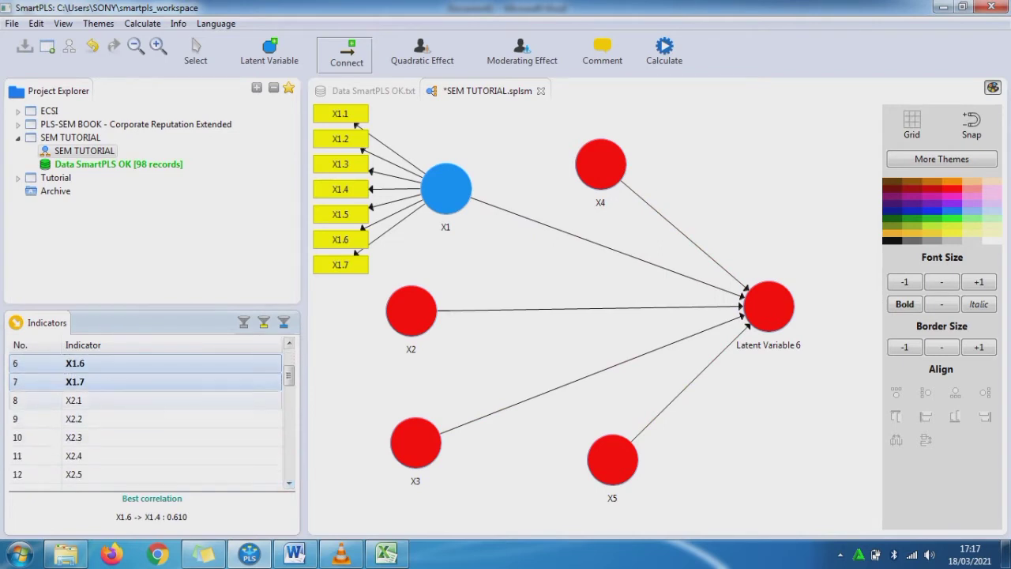
left_click(142, 401)
key("shift+Down")
key("shift+Down")
key("shift+Down")
key("shift+Down")
key("shift+Down")
key("shift+Down")
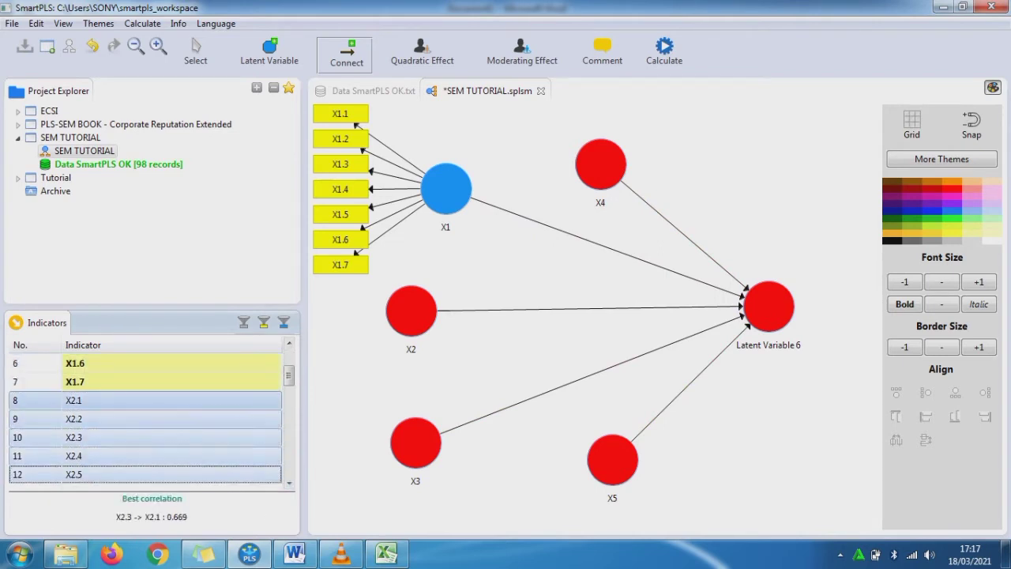
key("shift+Down")
key("shift+Down")
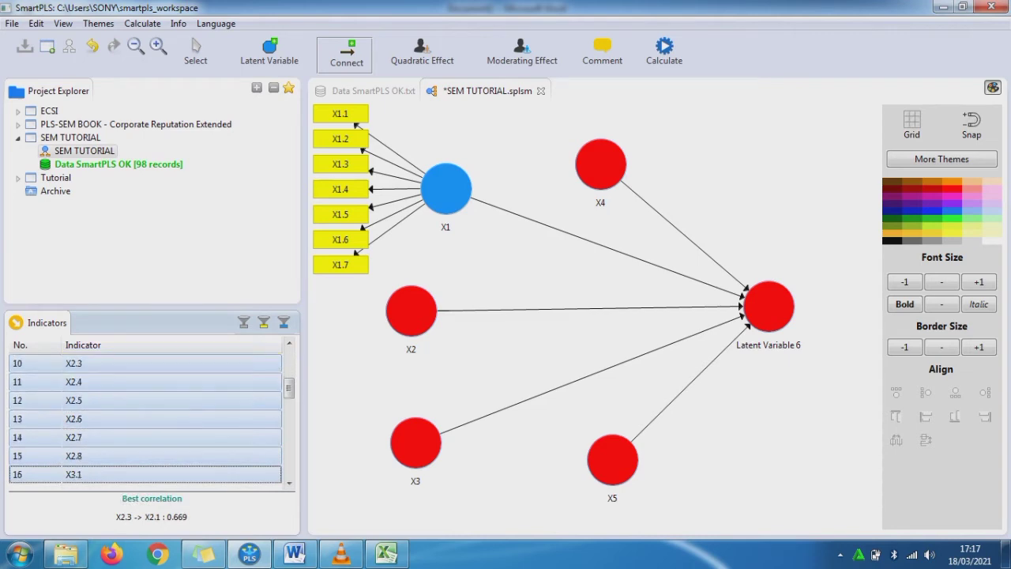
key("shift+Up")
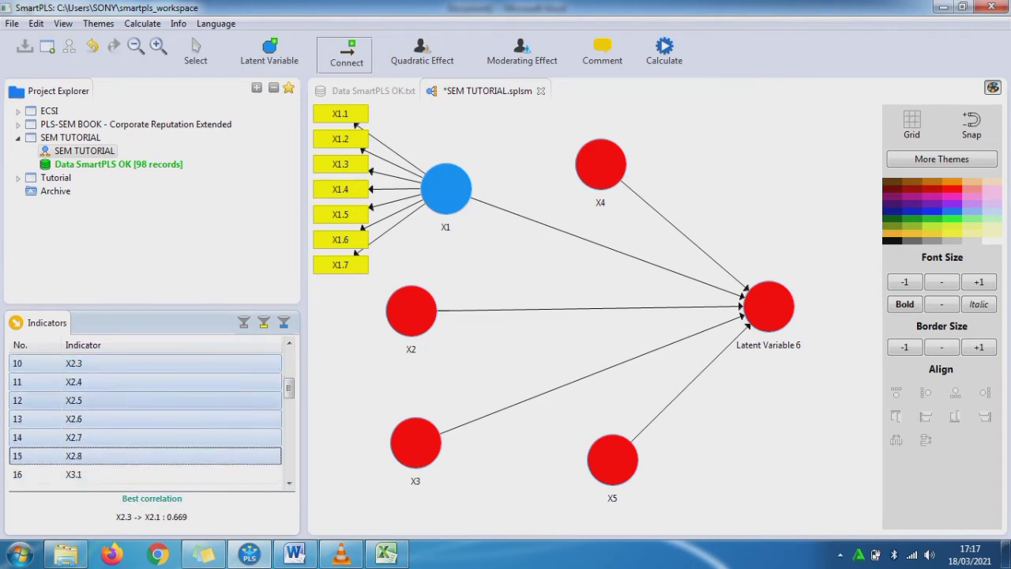
left_click_drag(158, 400, 401, 320)
left_click_drag(85, 400, 411, 310)
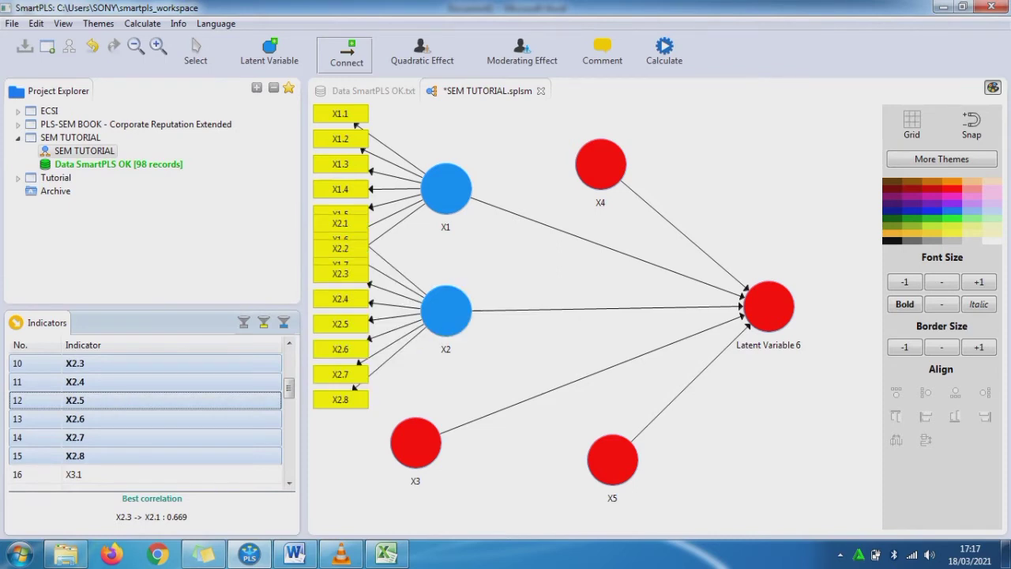
Assign indicators X3.1 through X3.7 to the latent variable X3
left_click(136, 46)
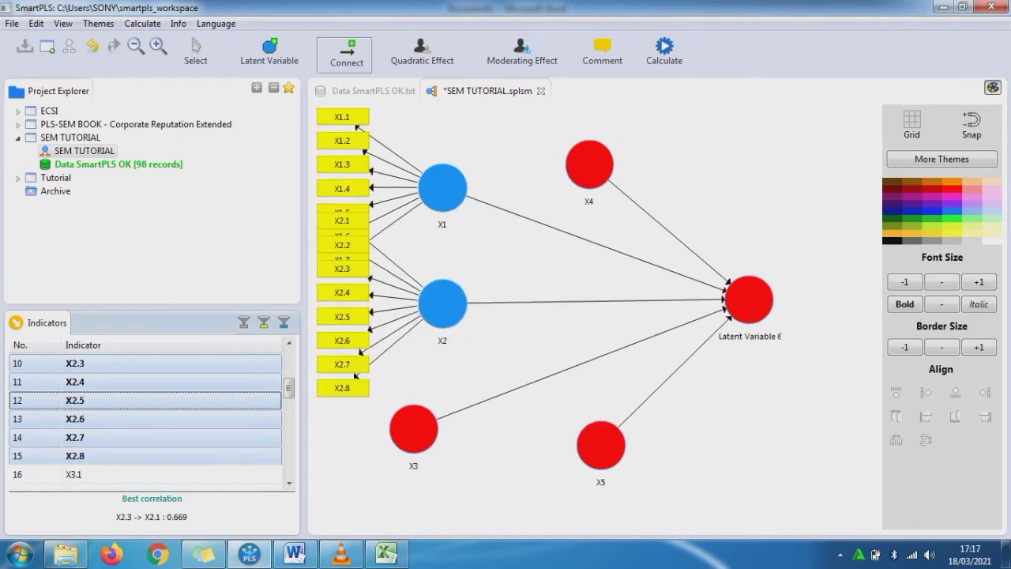
left_click(135, 45)
left_click(136, 46)
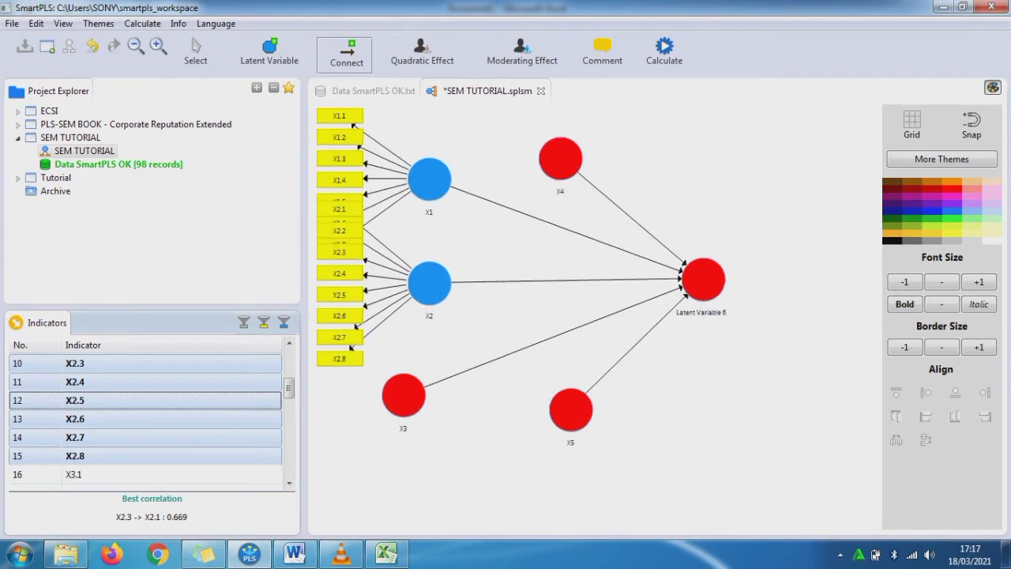
scroll(150, 411, "down", 2)
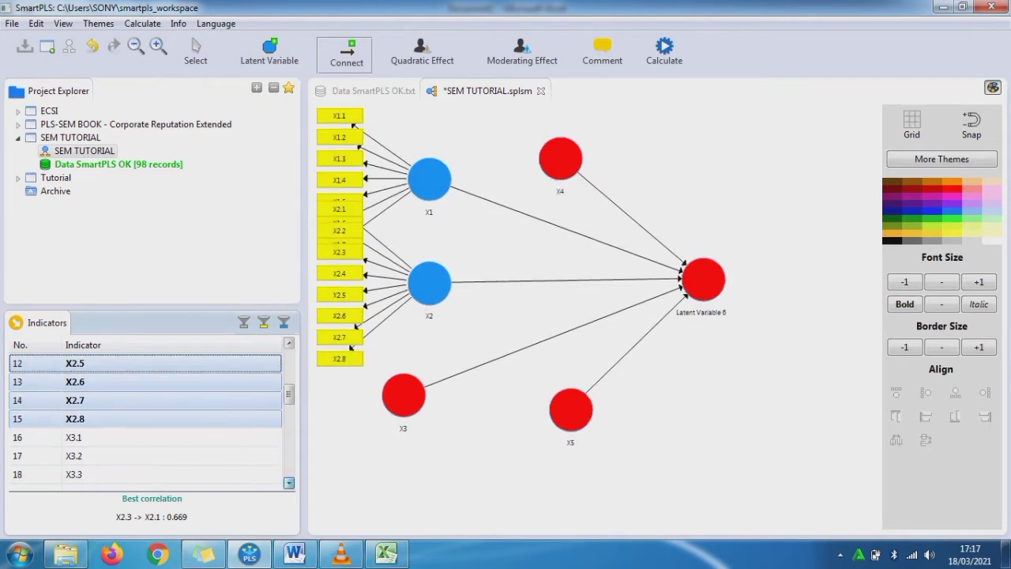
left_click(150, 382)
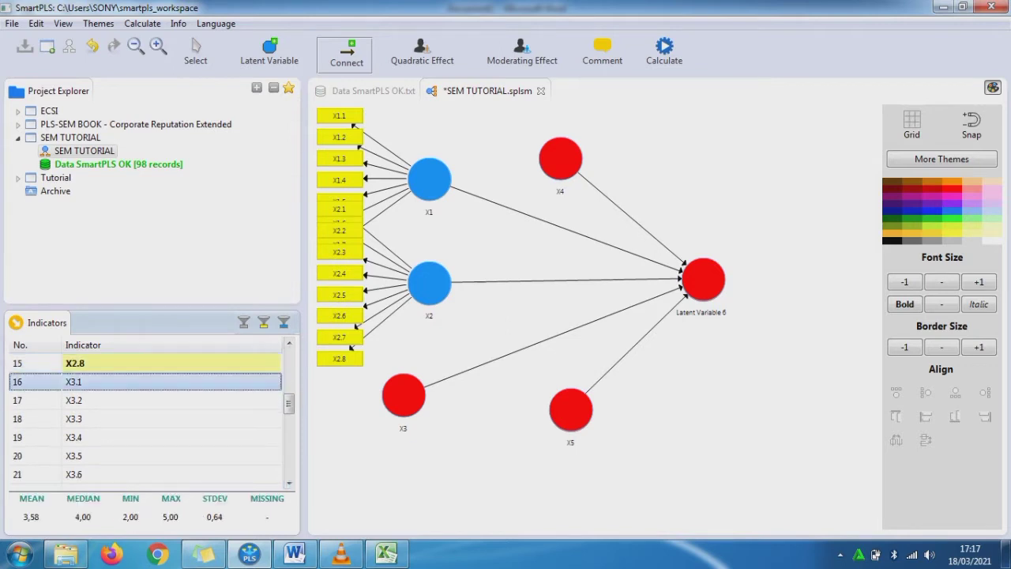
key("shift+Down")
key("shift+Down")
key("shift+Down")
key("shift+Down")
key("shift+Down")
key("shift+Down")
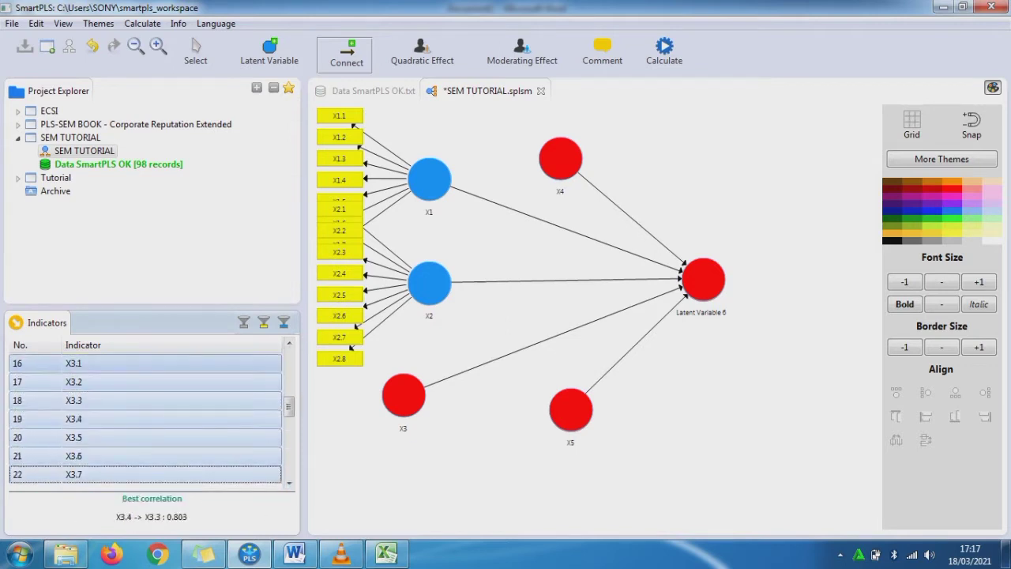
left_click_drag(150, 400, 404, 395)
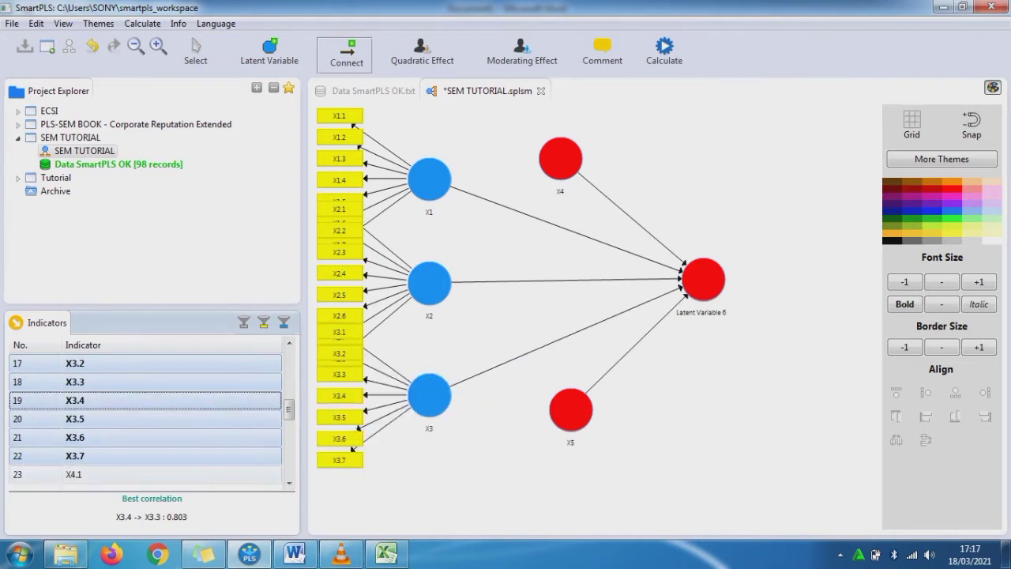
Assign indicators X4.1 through X4.5 to the latent variable X4
left_click(150, 474)
key("shift+Down")
key("shift+Down")
key("shift+Down")
key("shift+Down")
key("shift+Down")
key("shift+Down")
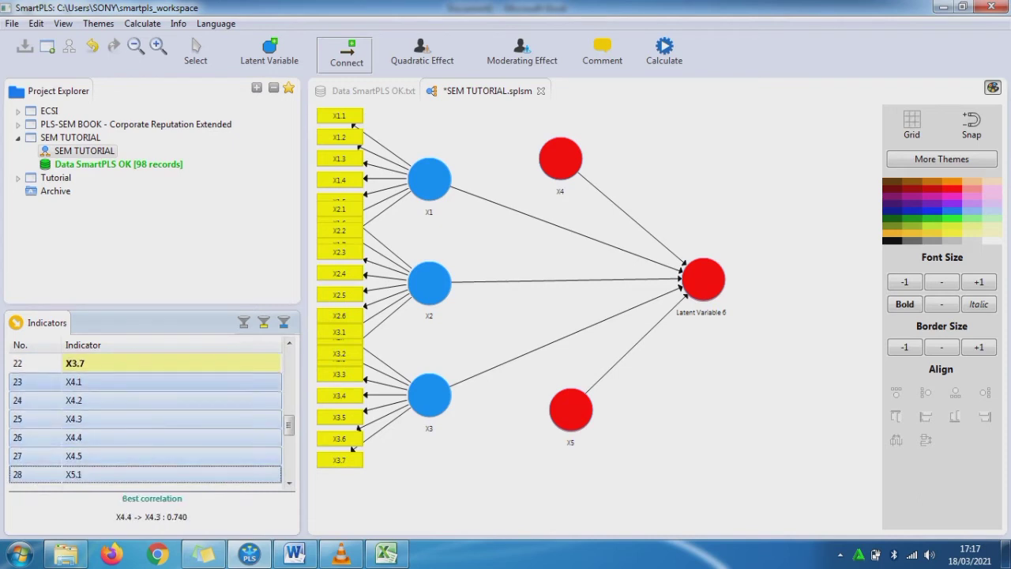
key("shift+Up")
key("shift+Up")
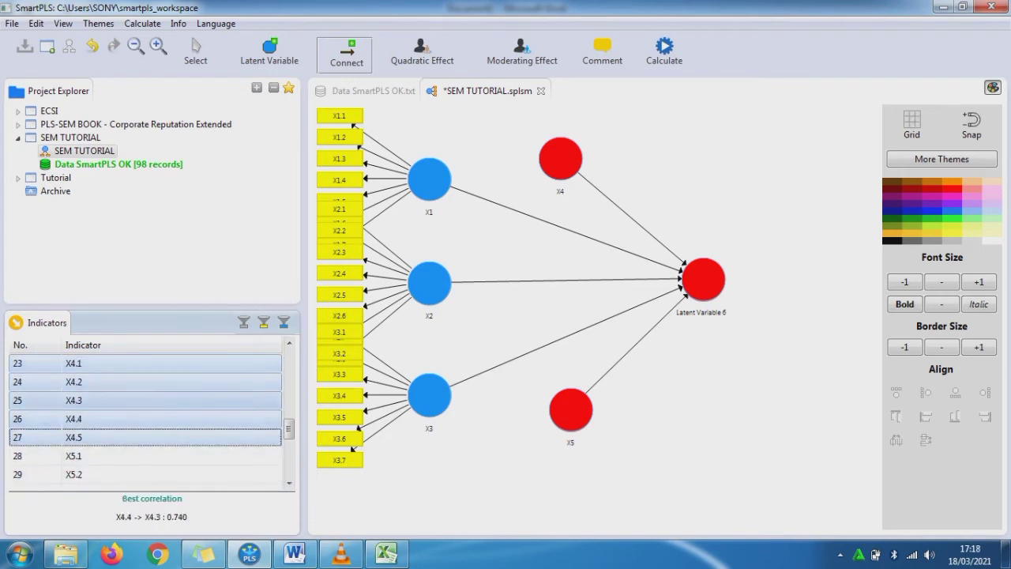
left_click_drag(147, 398, 561, 161)
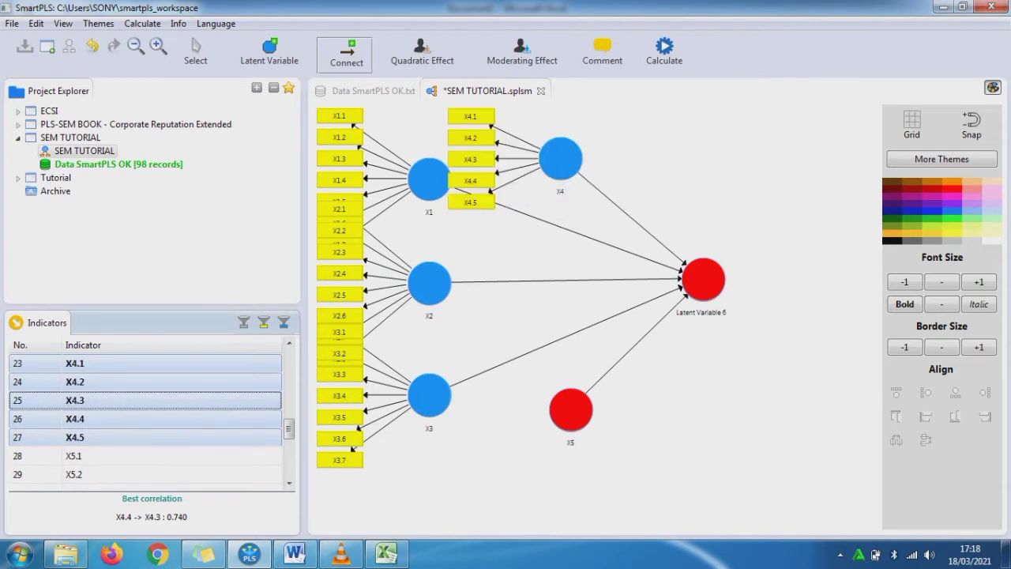
Assign indicators X5.1 through X5.8 to the latent variable X5
left_click(147, 456)
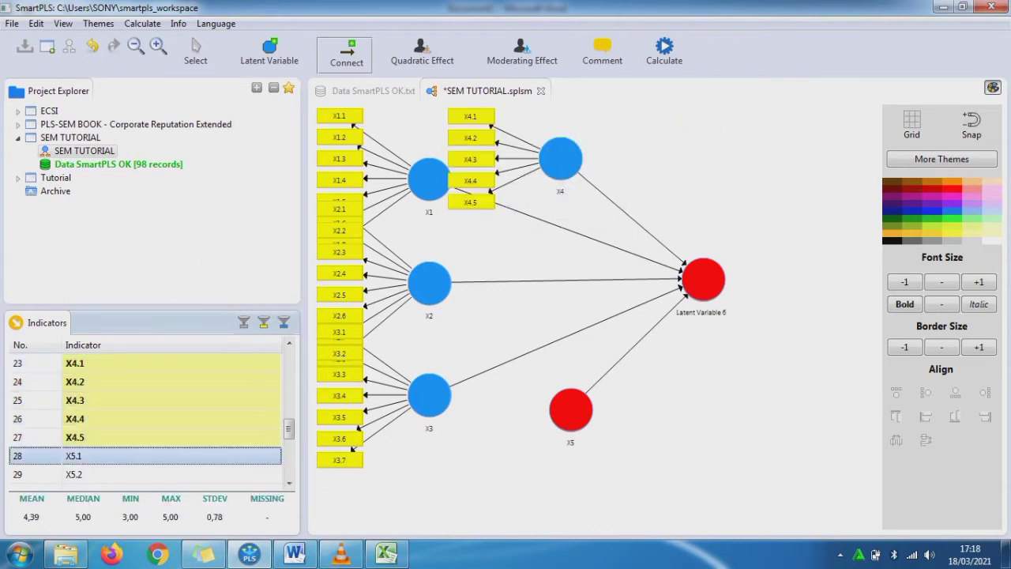
key("shift+Down")
key("shift+Down")
key("shift+Down")
key("shift+Down")
key("shift+Down")
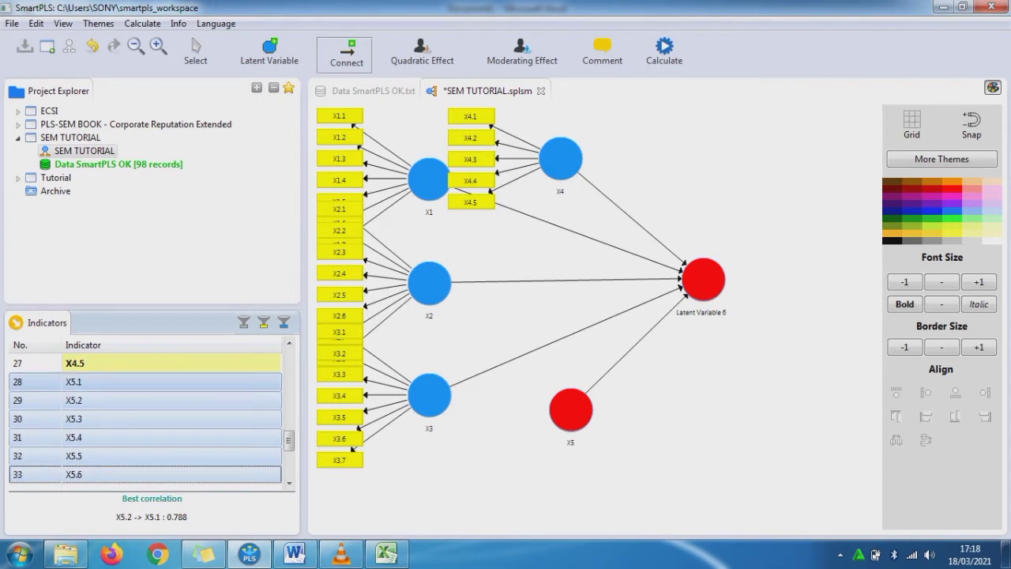
key("shift+Down")
key("shift+Down")
key("shift+Down")
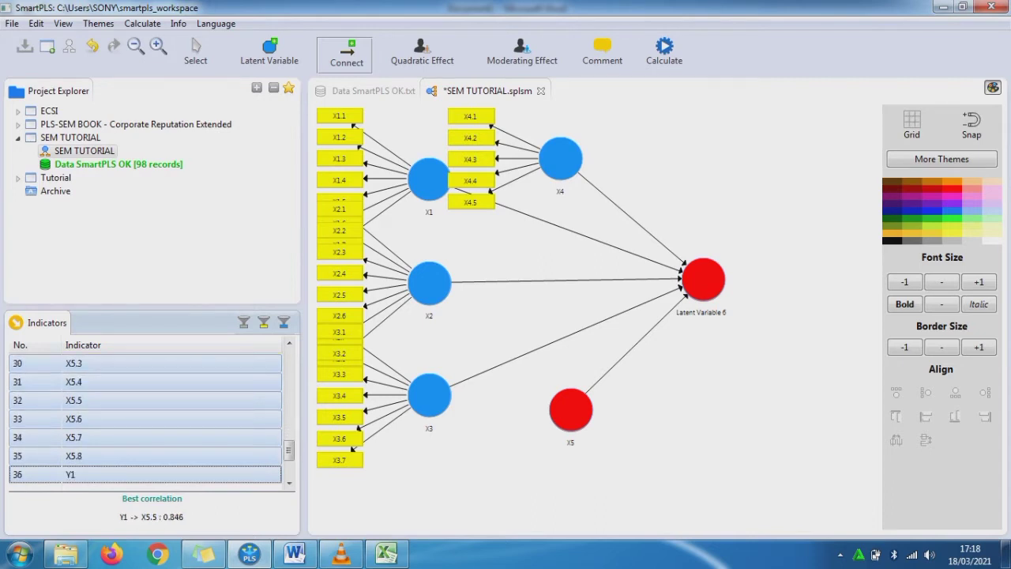
key("shift+Up")
left_click_drag(118, 419, 524, 411)
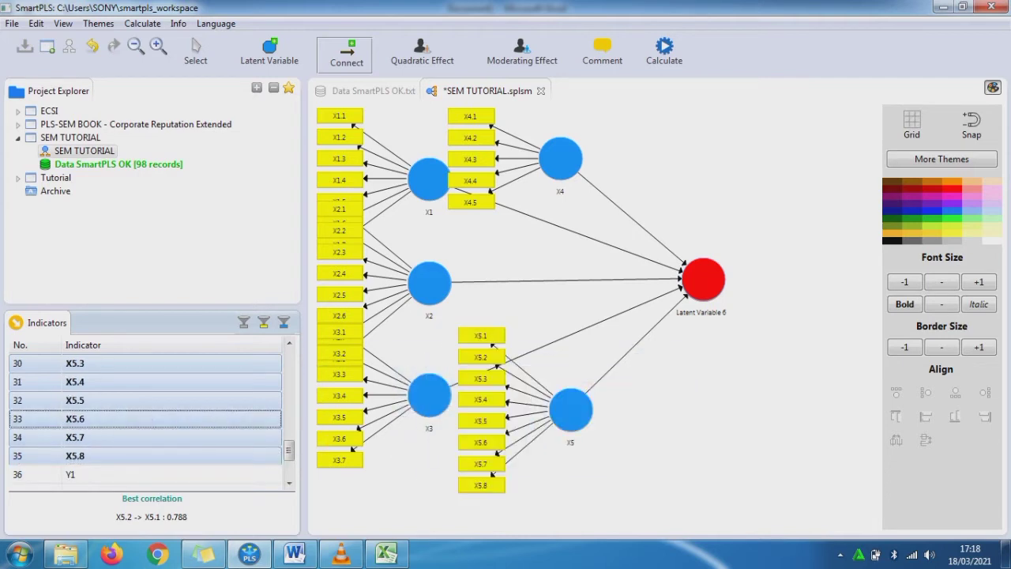
Assign indicators Y1 through Y6 to Latent Variable 6
left_click(118, 474)
key("shift+Down")
key("shift+Down")
key("shift+Down")
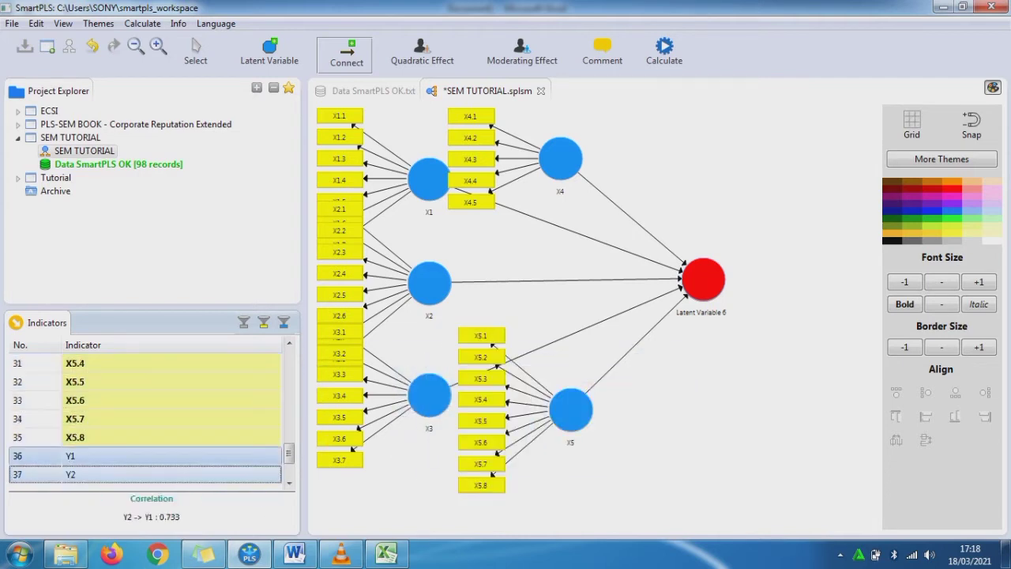
key("shift+Down")
key("shift+Down")
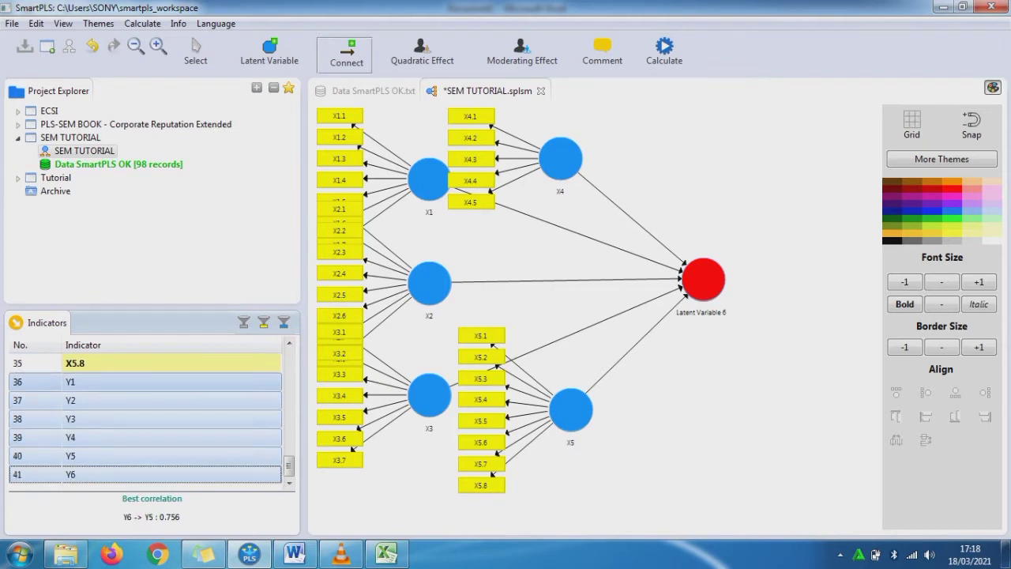
left_click_drag(162, 437, 703, 284)
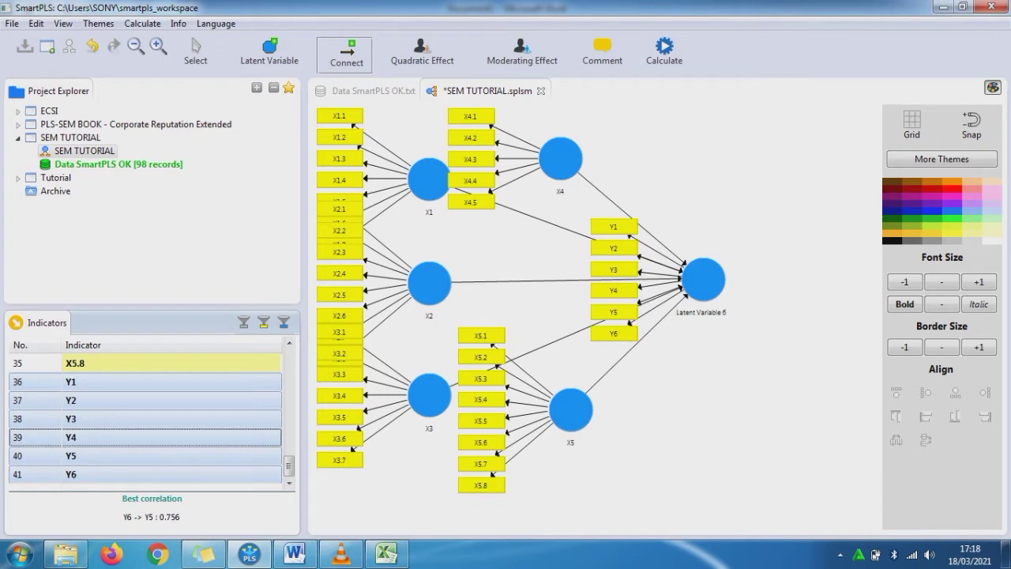
Move Latent Variable 6 away from the other constructs, and shift X4 so its indicators clear the X1 circle
left_click(135, 46)
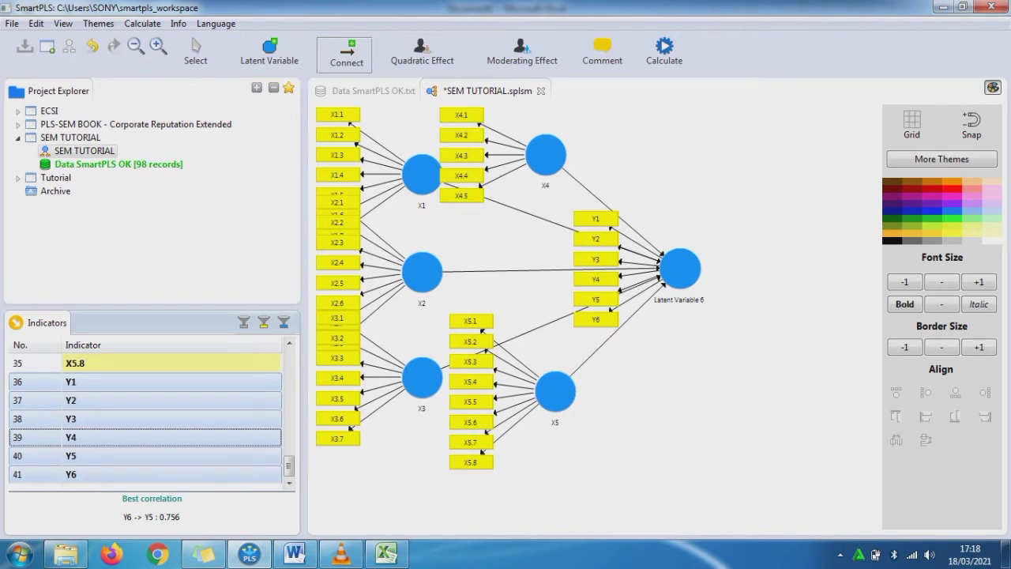
left_click(198, 49)
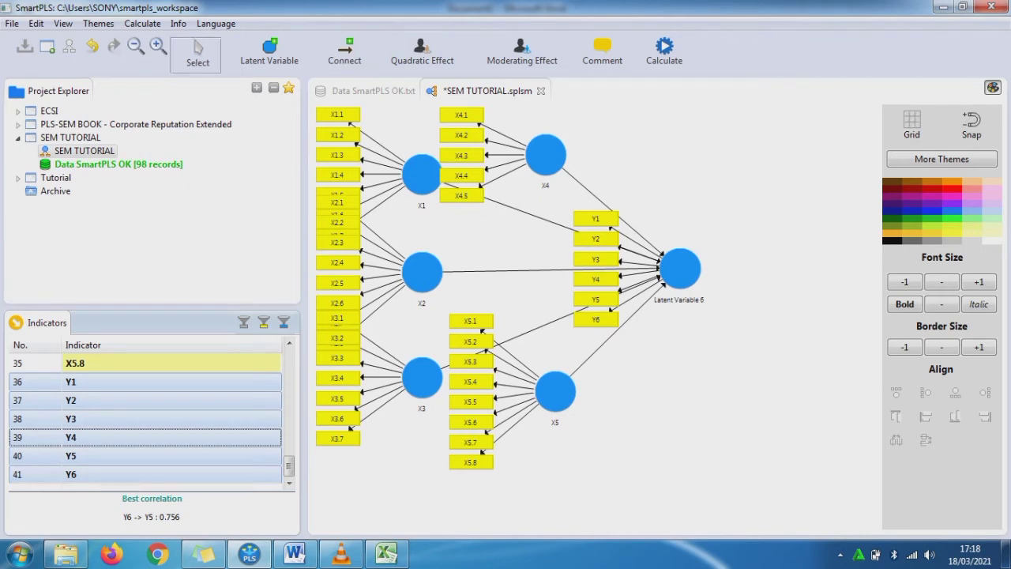
left_click_drag(680, 269, 759, 313)
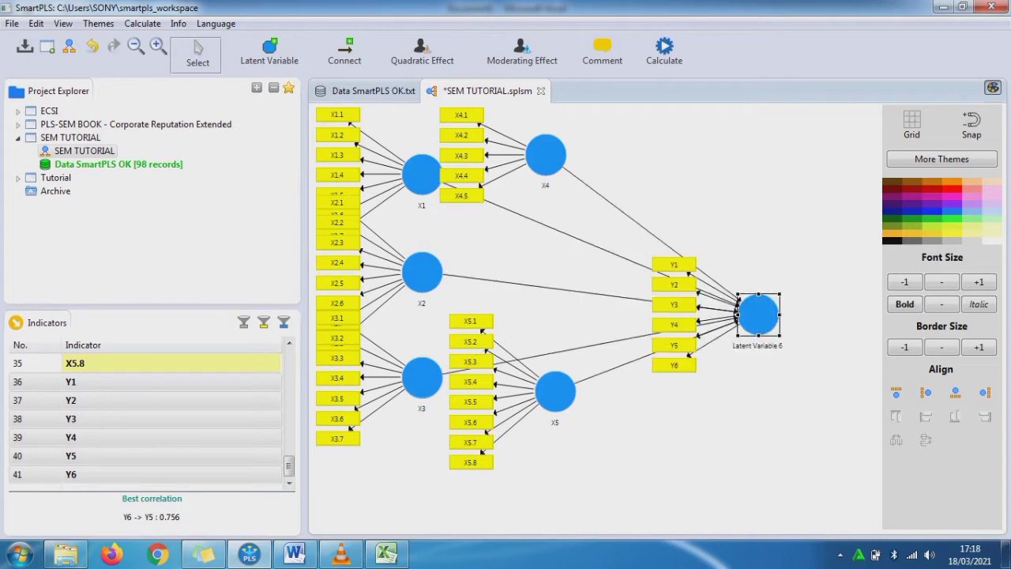
left_click_drag(545, 155, 601, 160)
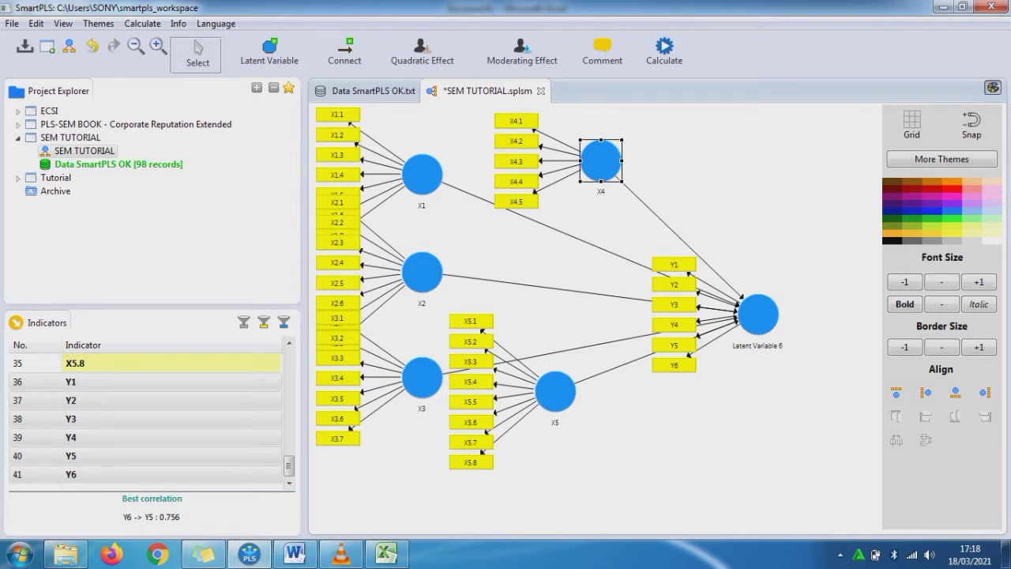
Spread out the X5, X3, X2 and X4 constructs on the canvas so their indicator blocks no longer overlap
left_click_drag(555, 391, 641, 442)
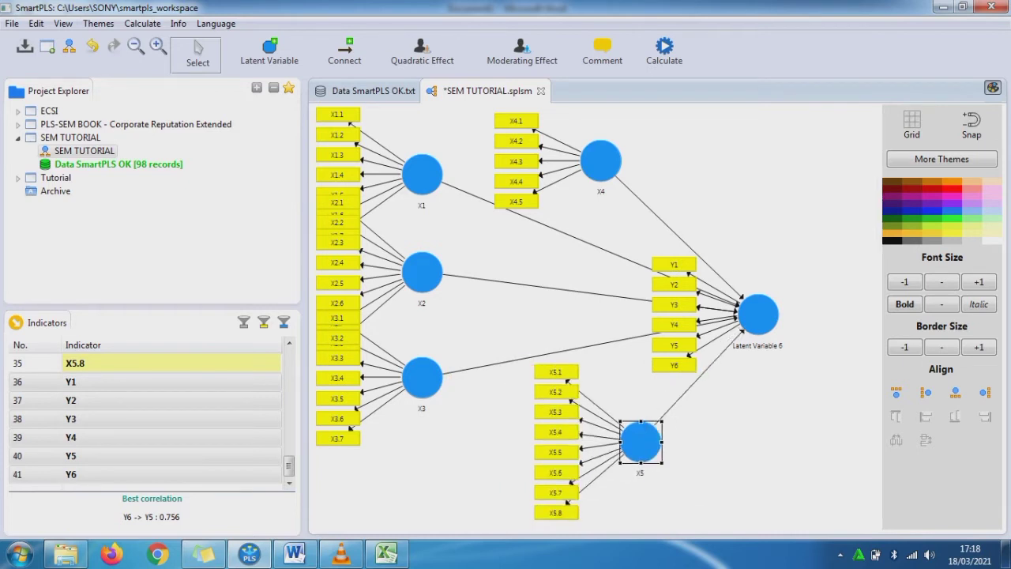
left_click_drag(422, 377, 428, 449)
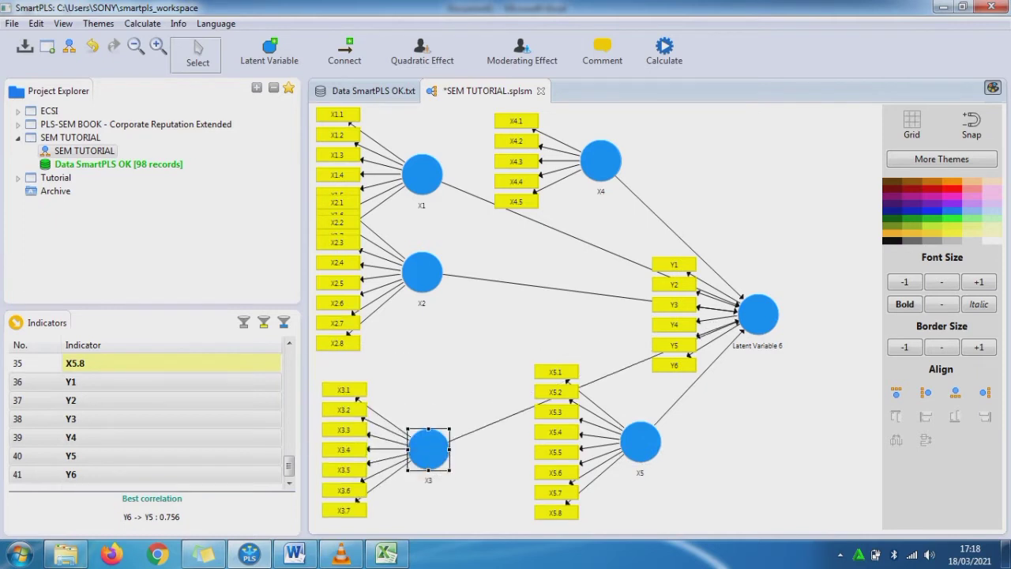
left_click_drag(421, 271, 504, 304)
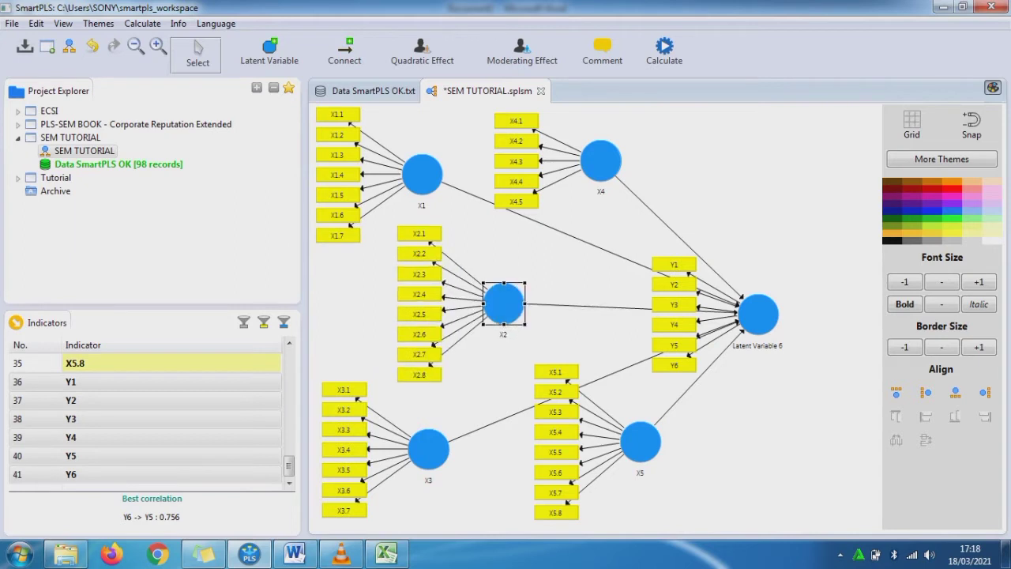
left_click_drag(602, 161, 619, 163)
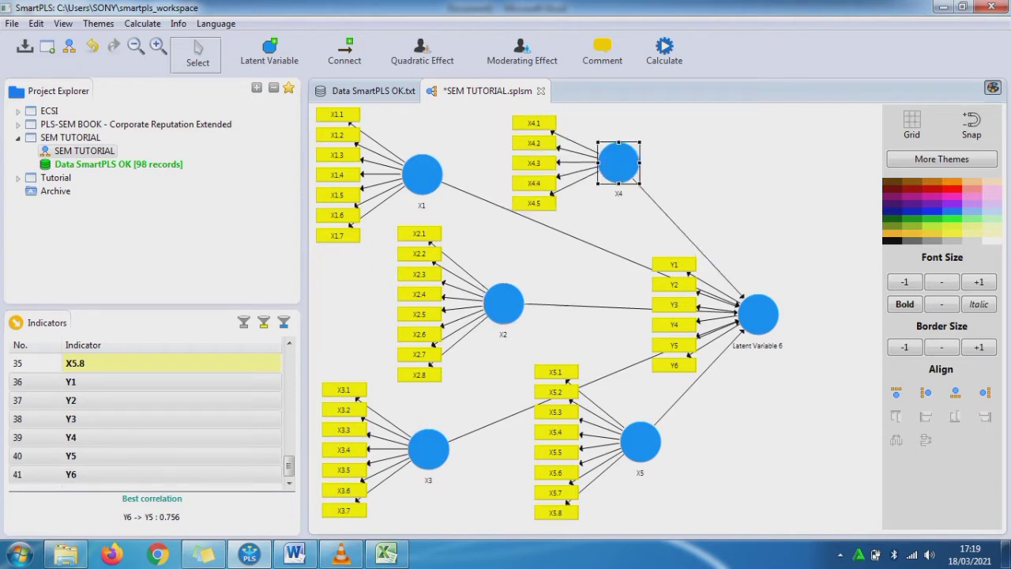
Place X5 beneath X4, align its indicators along the bottom, and lower the construct slightly
left_click_drag(640, 442, 618, 418)
right_click(618, 419)
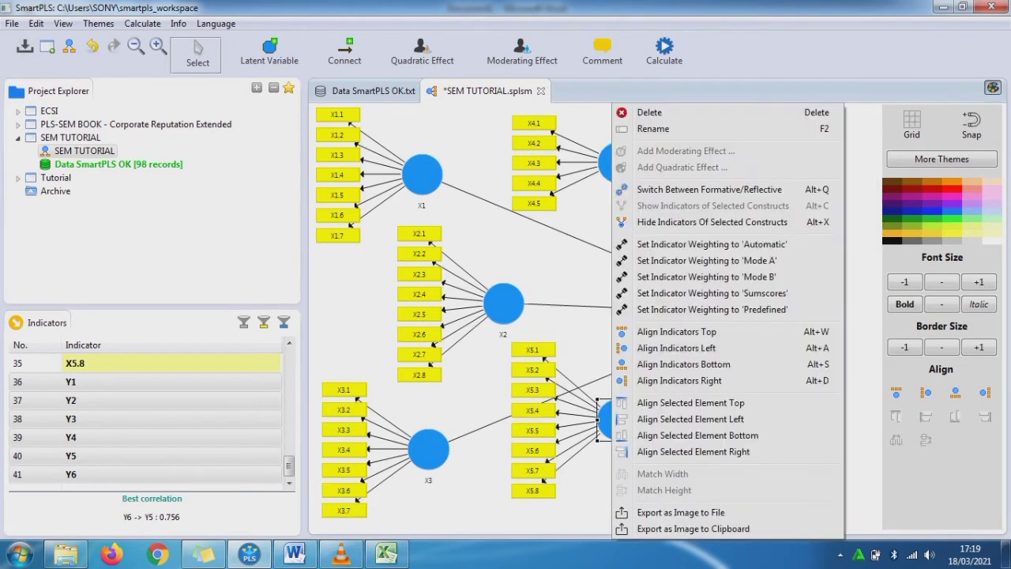
left_click(684, 364)
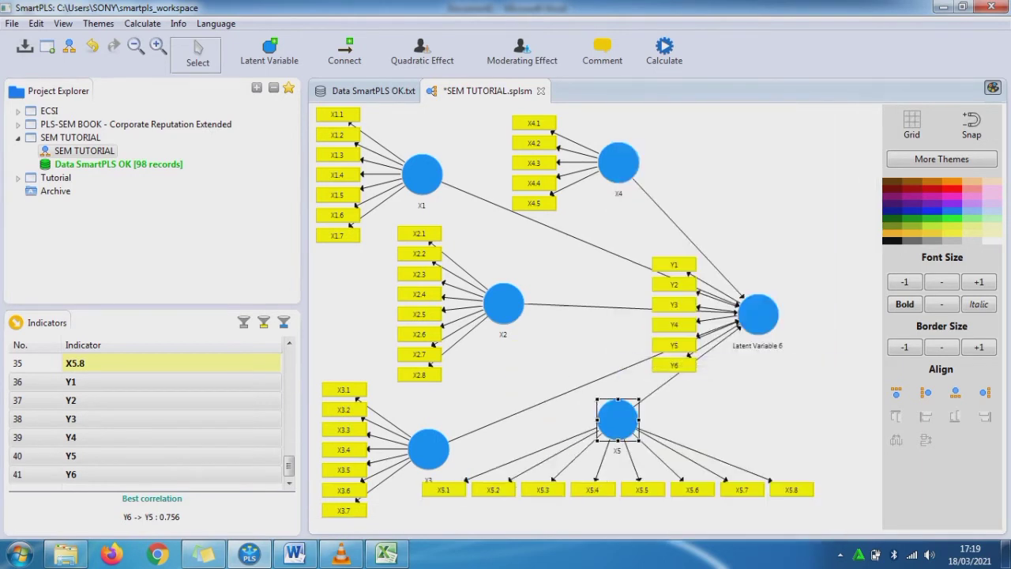
mouse_move(618, 419)
left_mouse_down()
mouse_move(621, 444)
mouse_move(619, 432)
left_mouse_up()
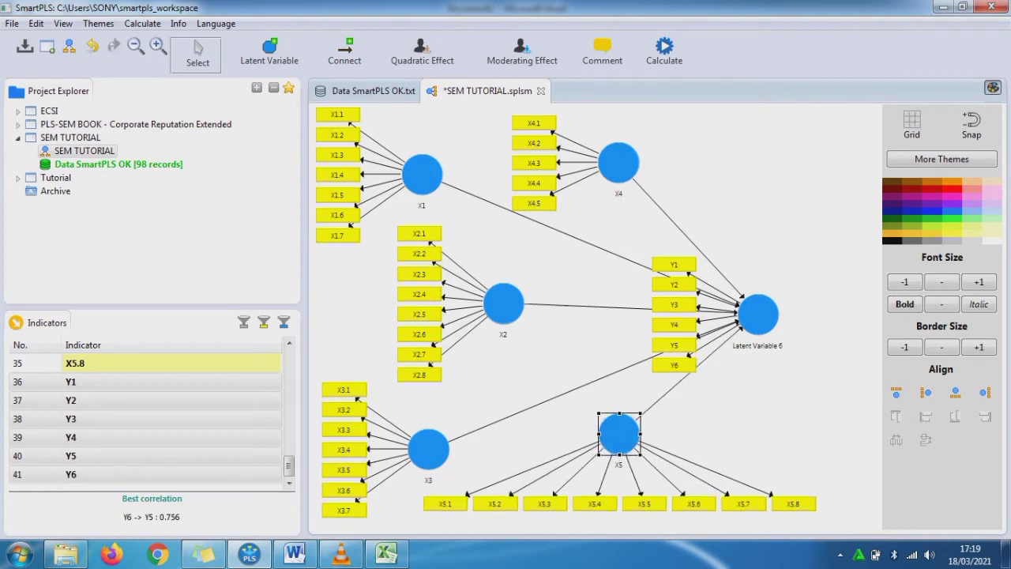
Align the indicators of X4 along the top of the construct and lower the construct slightly
left_click(618, 163)
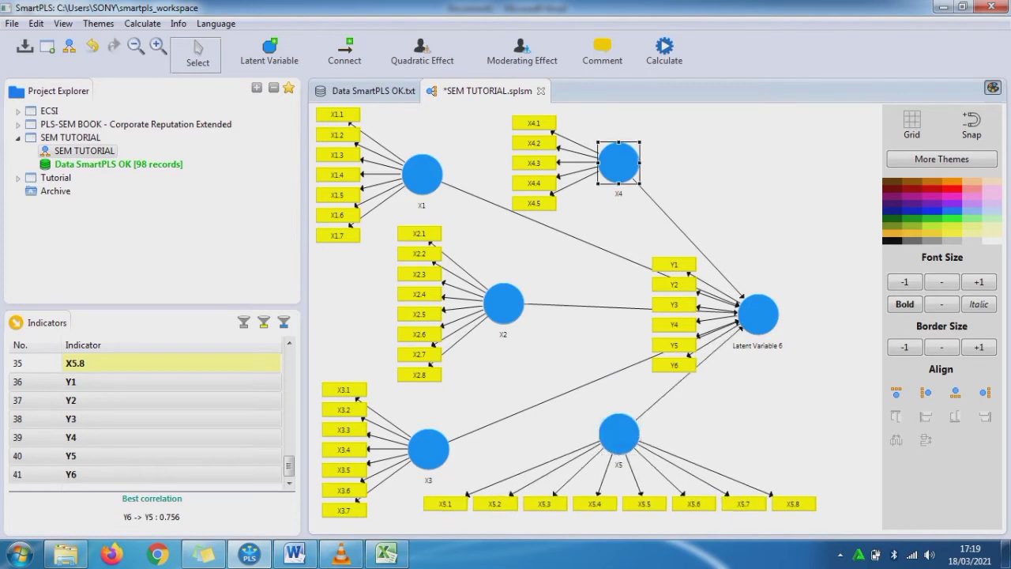
right_click(618, 163)
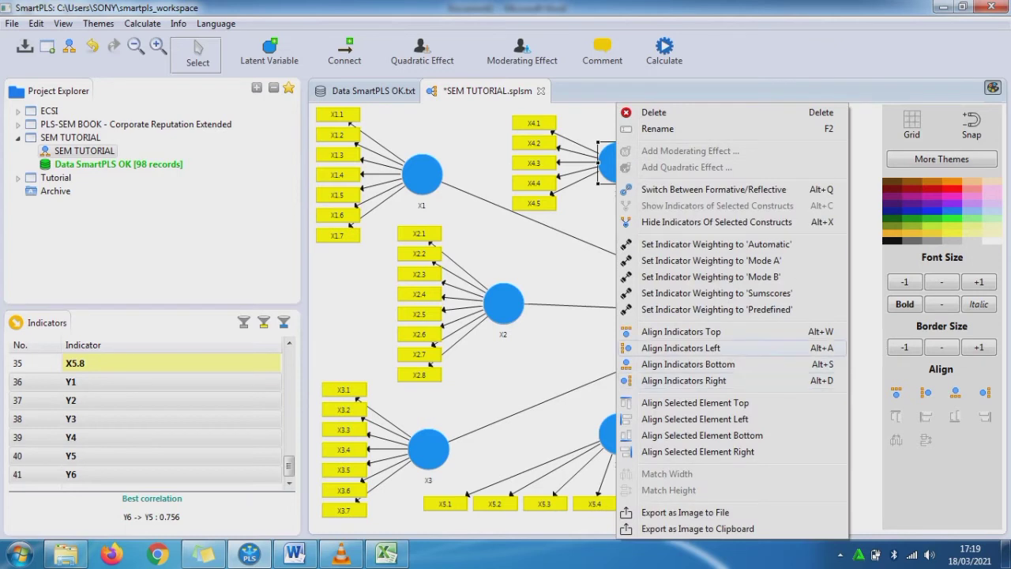
left_click(681, 331)
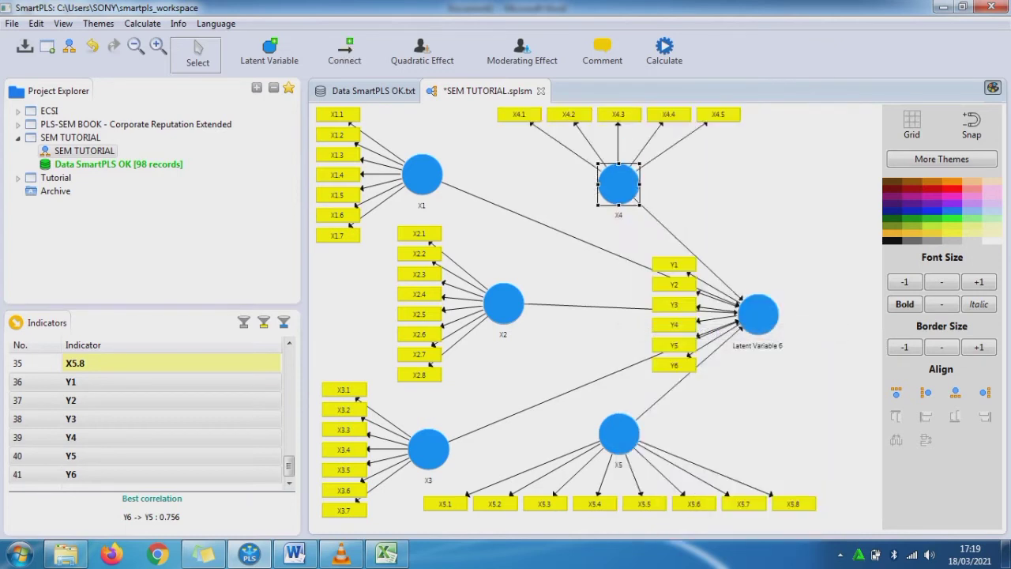
left_click_drag(619, 184, 619, 193)
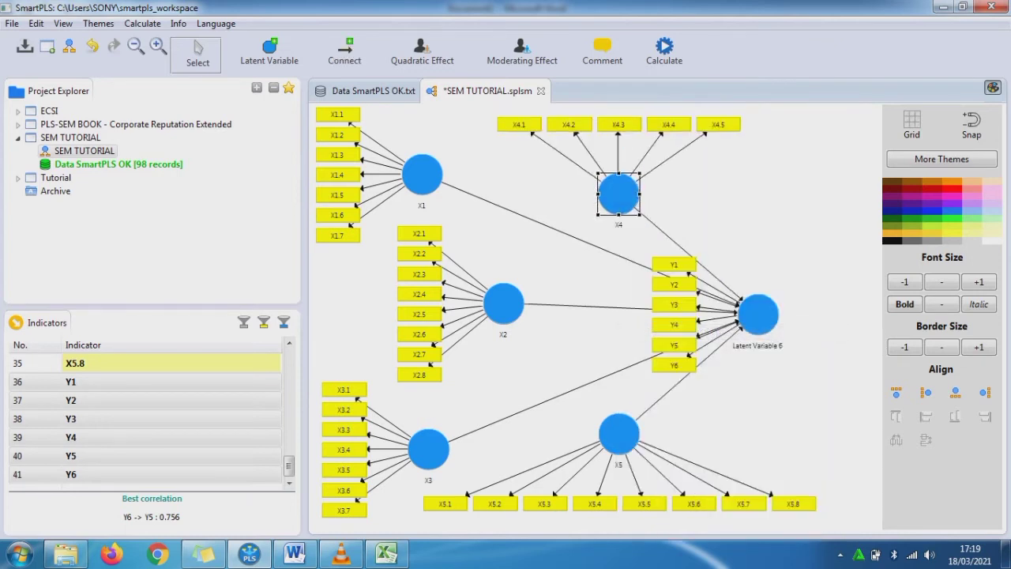
Align the indicators of Latent Variable 6 on its right side and shift the construct slightly toward X2
left_click(759, 315)
right_click(760, 314)
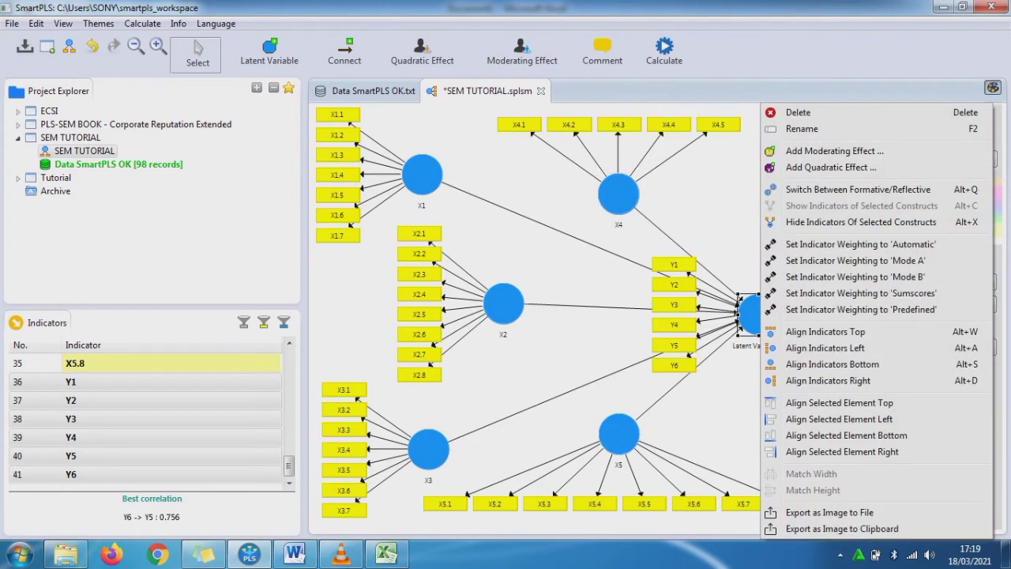
left_click(827, 380)
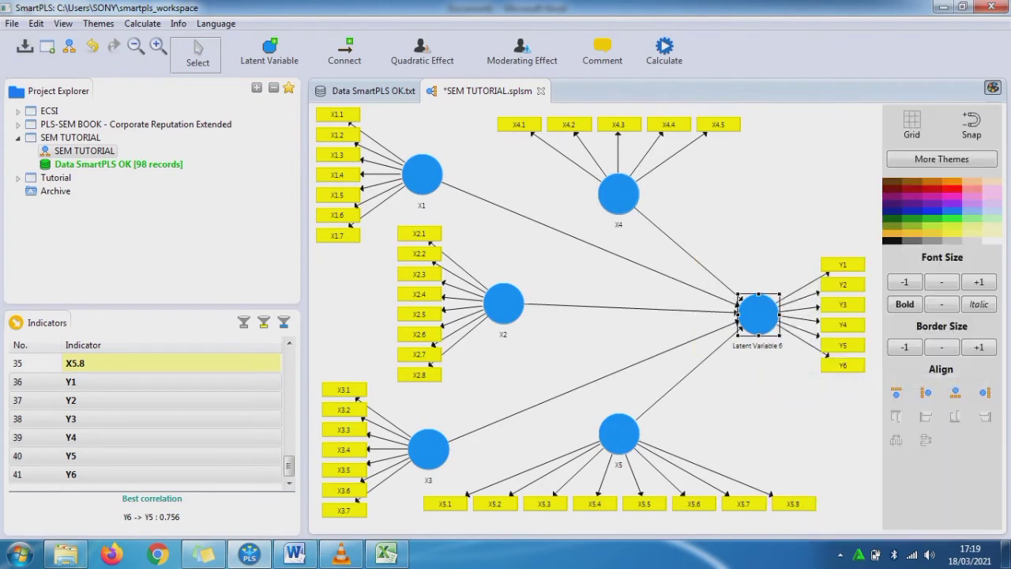
left_click_drag(758, 315, 745, 316)
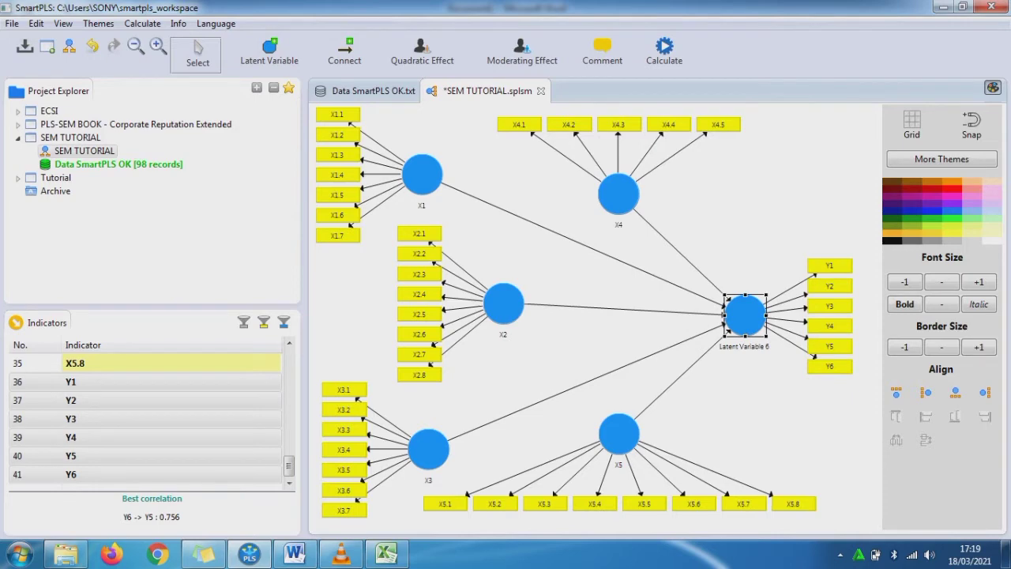
Rename Latent Variable 6 as Y
right_click(745, 315)
left_click(782, 128)
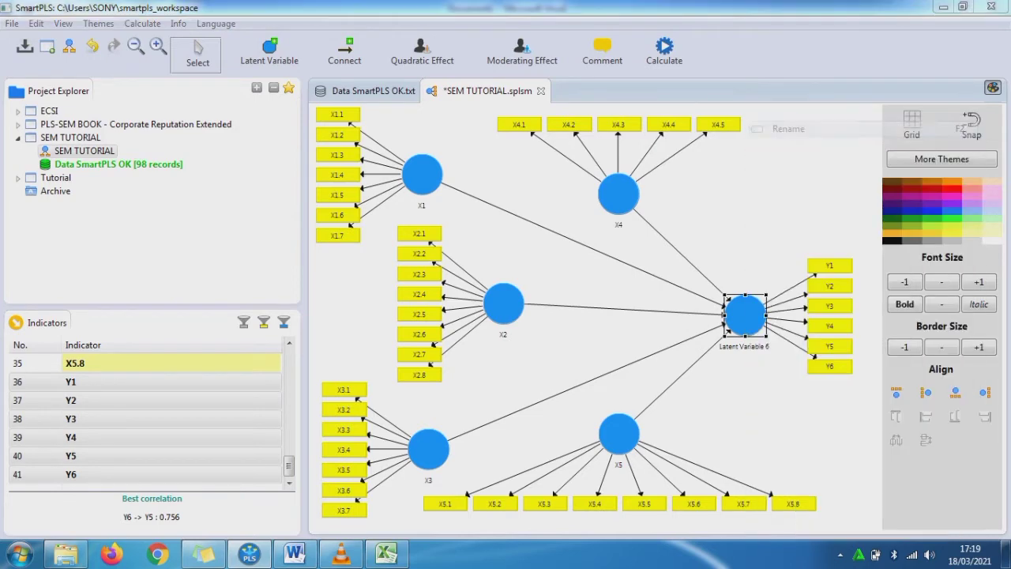
type("Y")
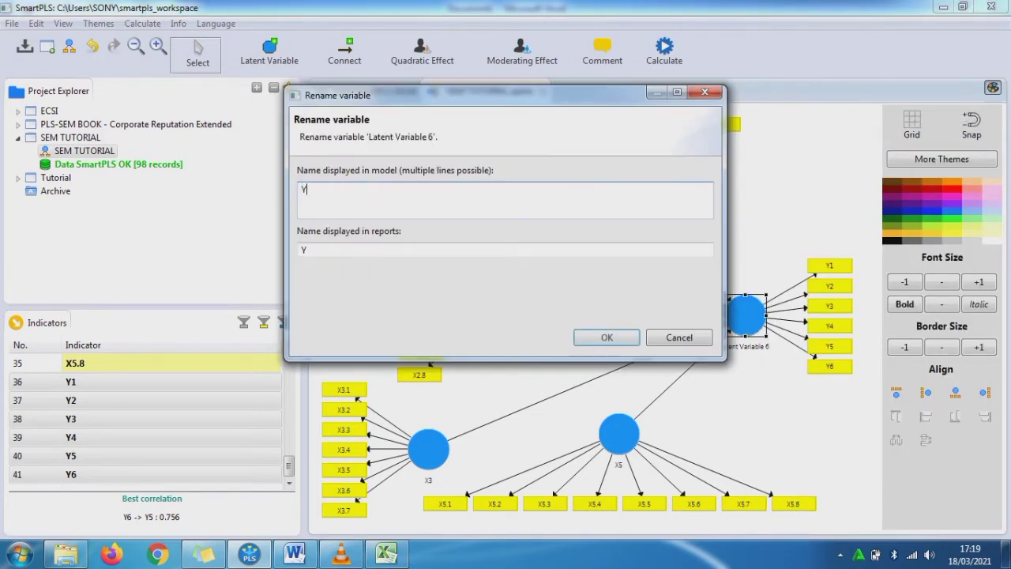
key("Return")
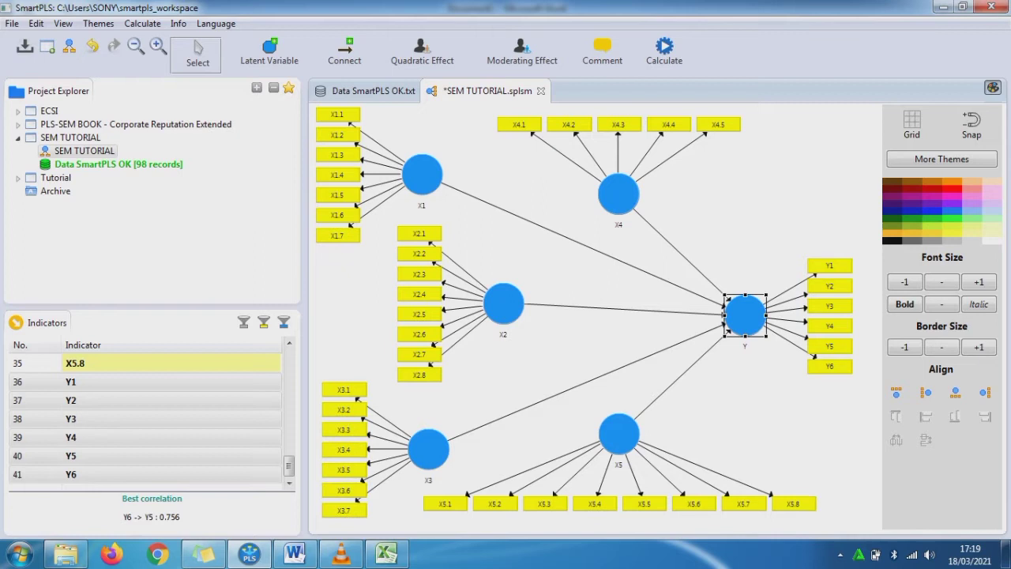
Run the PLS Algorithm with the Path weighting scheme, 300 maximum iterations and stop criterion 7, opening the full report
left_click(142, 23)
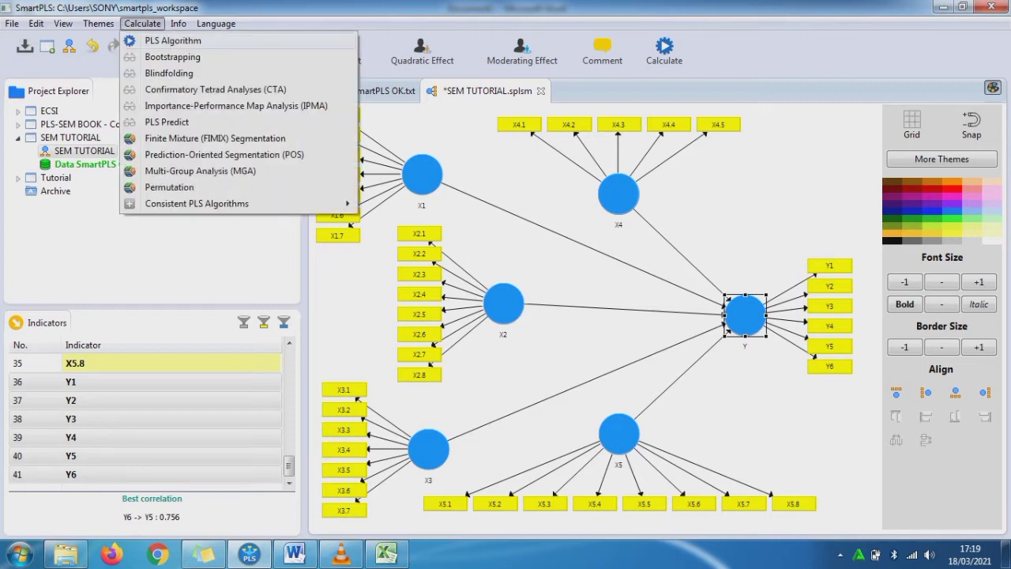
left_click(173, 40)
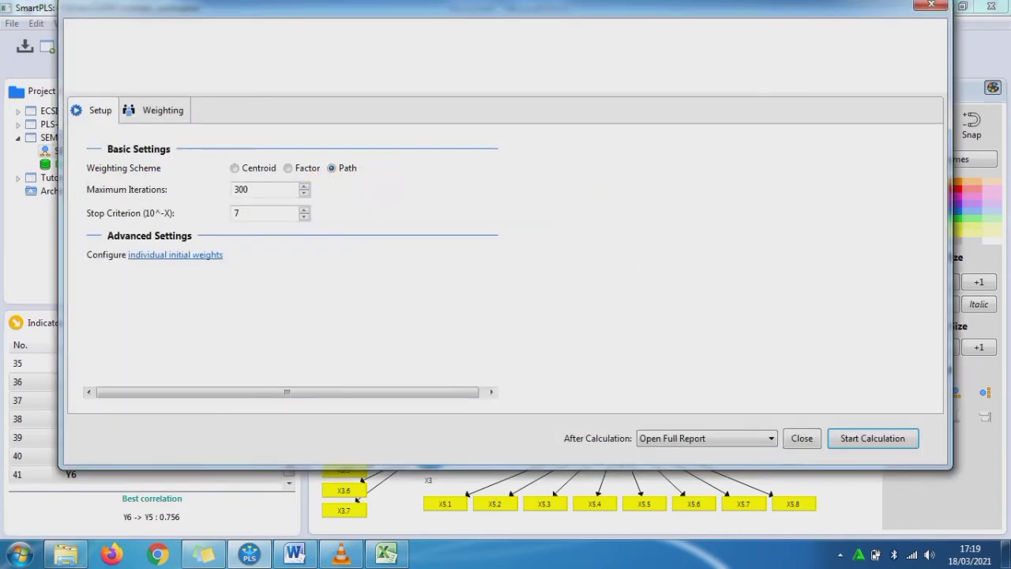
left_click(873, 438)
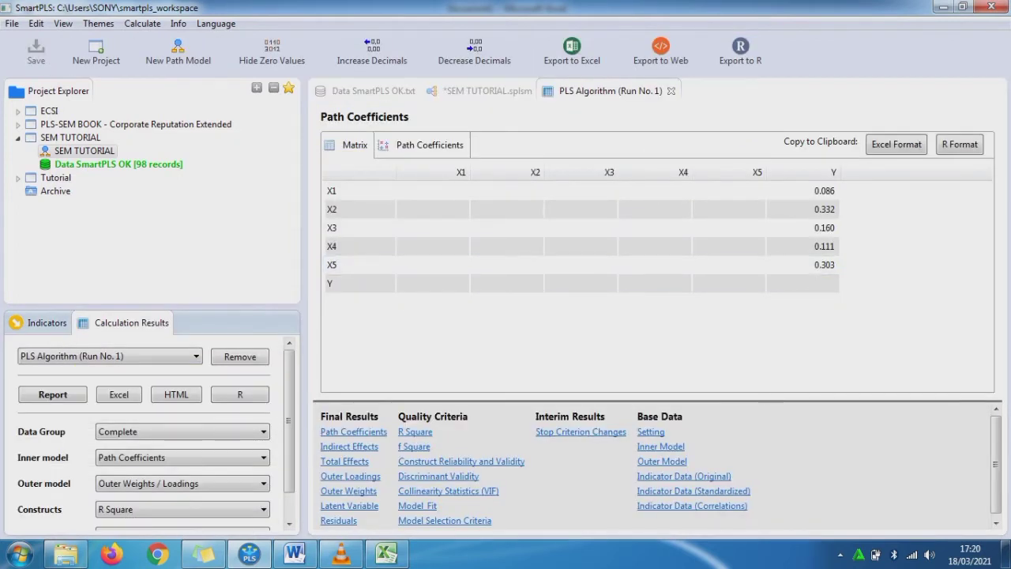
Restore the SmartPLS window down, place and resize it on the right part of the screen, and narrow its Project Explorer pane
left_click(962, 6)
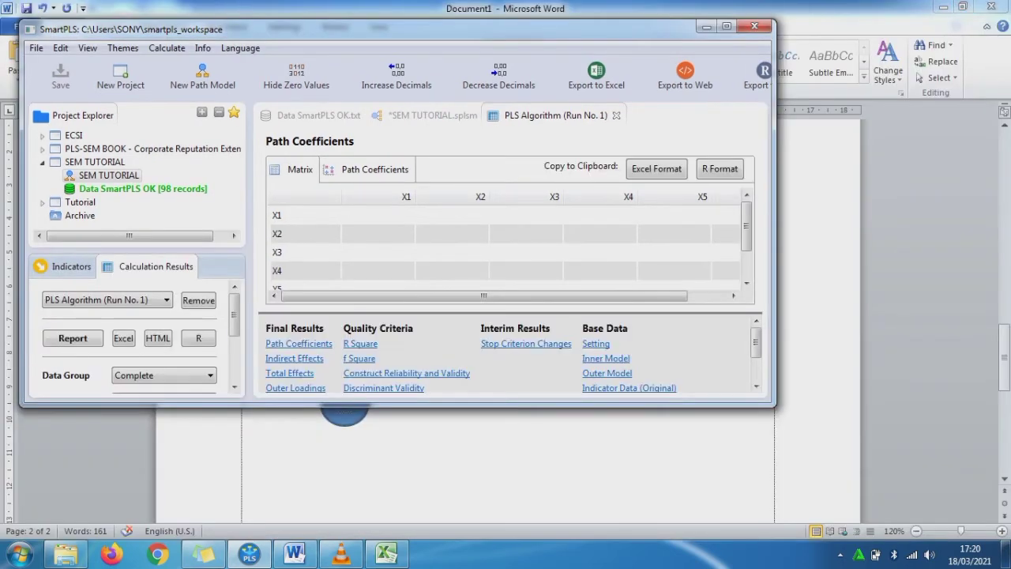
left_click_drag(474, 29, 702, 15)
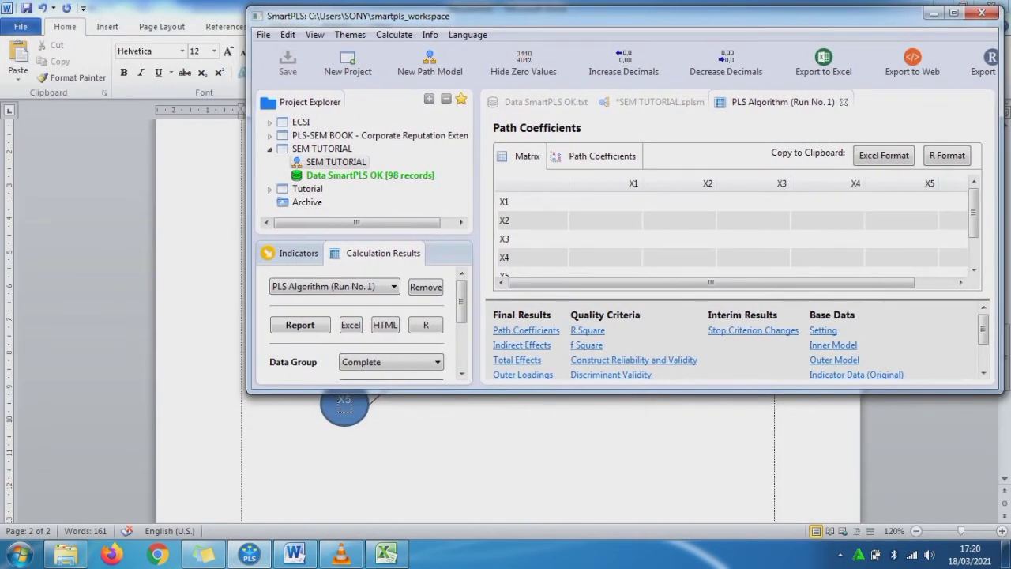
left_click_drag(632, 392, 632, 525)
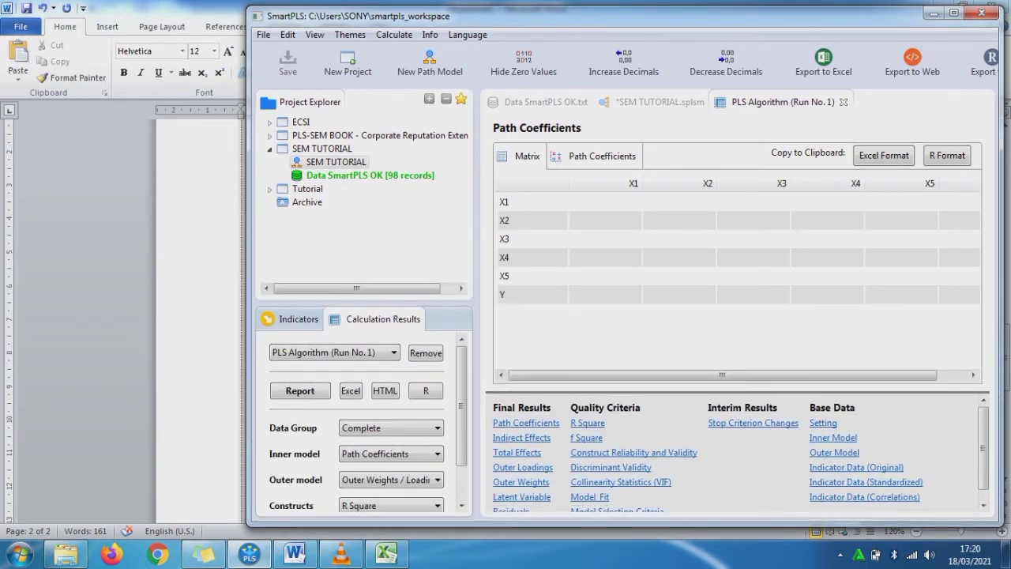
left_click_drag(478, 237, 412, 237)
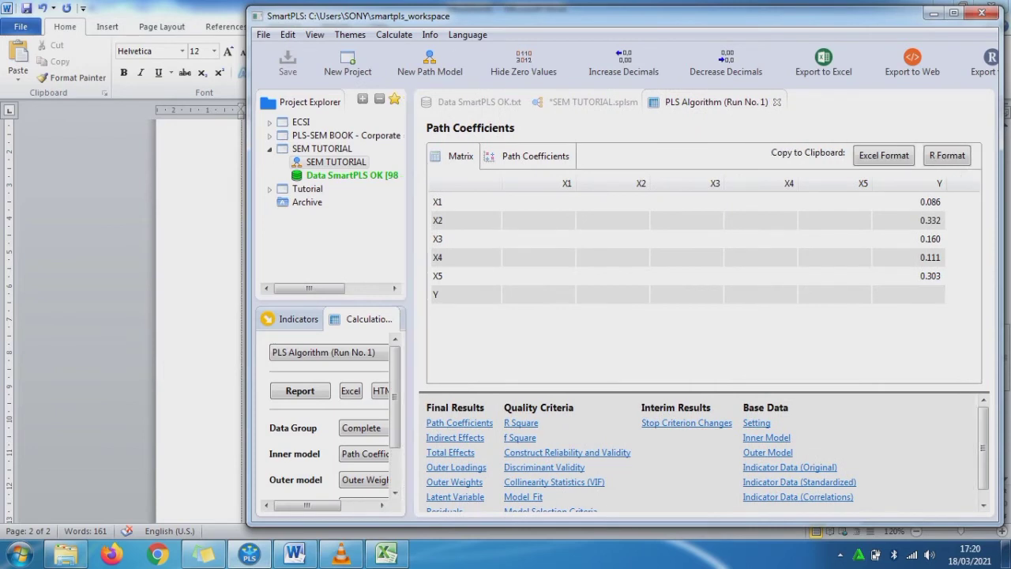
left_click_drag(410, 237, 395, 237)
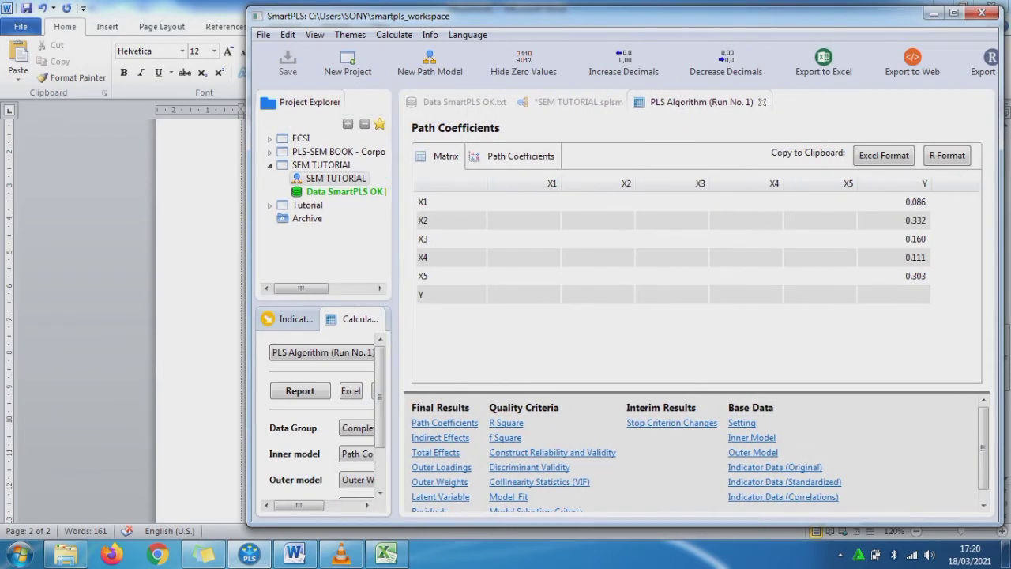
left_click_drag(248, 268, 311, 269)
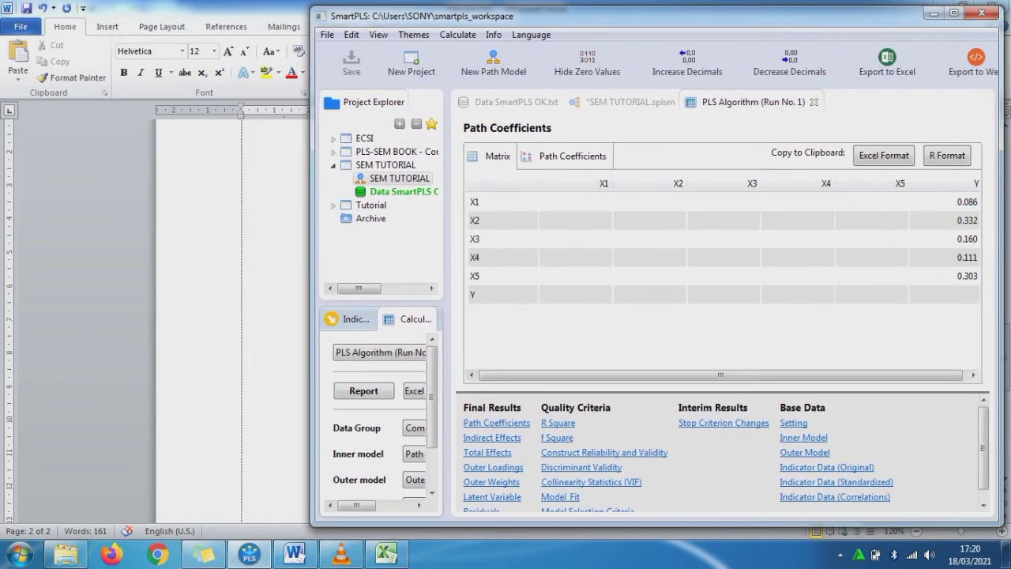
Switch to the SMART PLS workbook in Excel and review the criteria on the Model Pengukuran (outer) and Model Struktural (inner) sheets
left_click(386, 553)
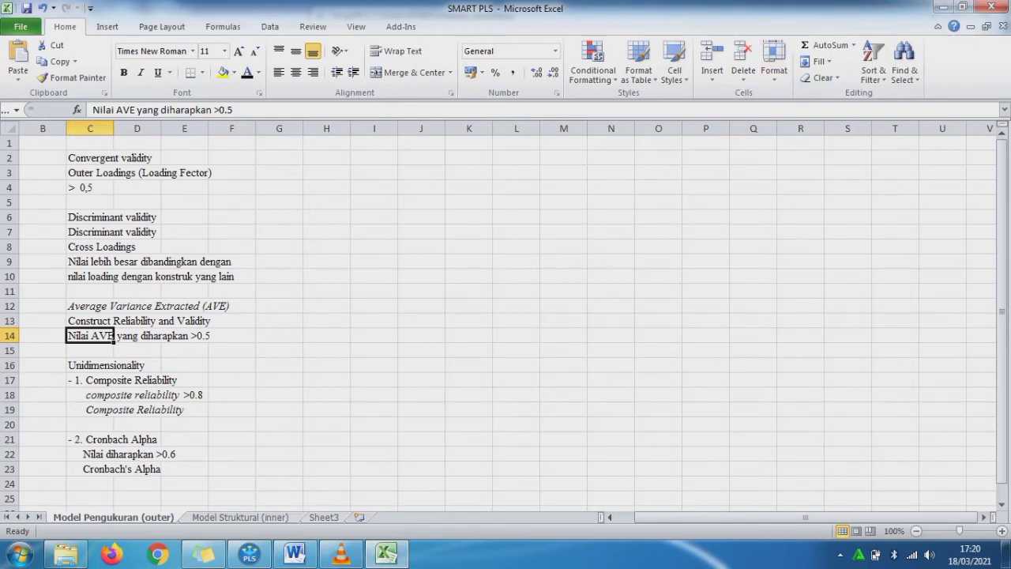
double_click(113, 518)
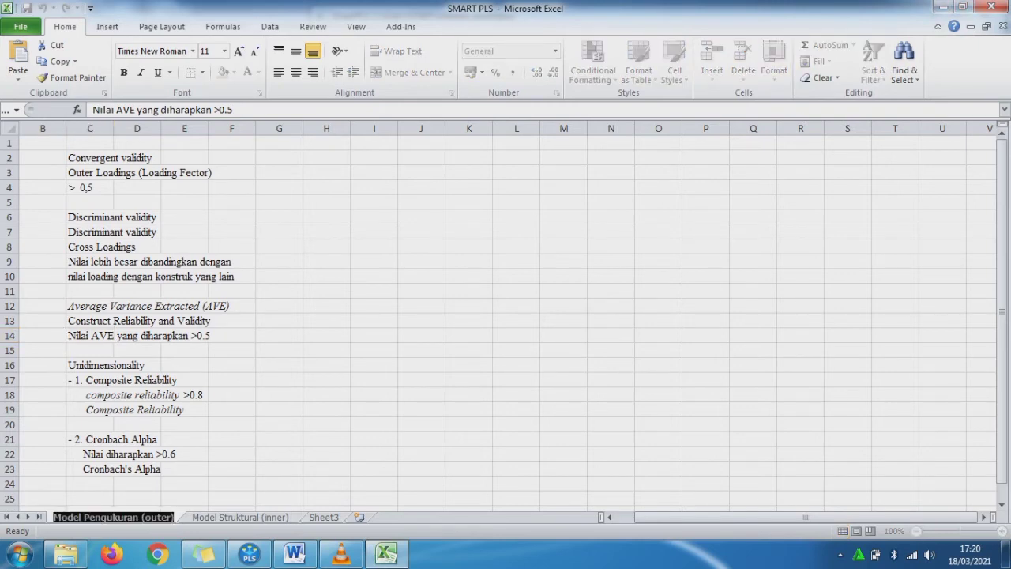
key("ctrl+Page_Down")
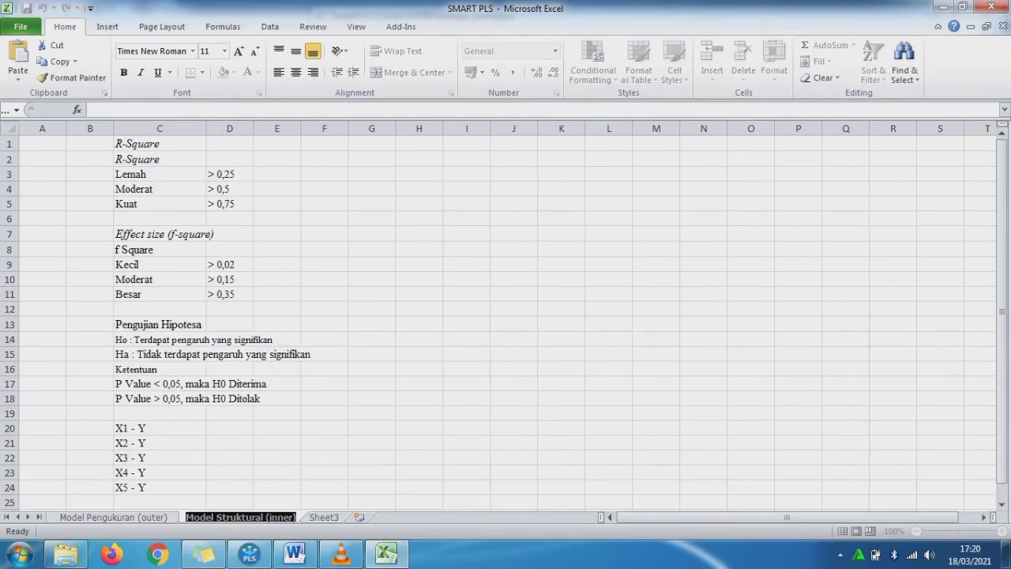
key("ctrl+Page_Up")
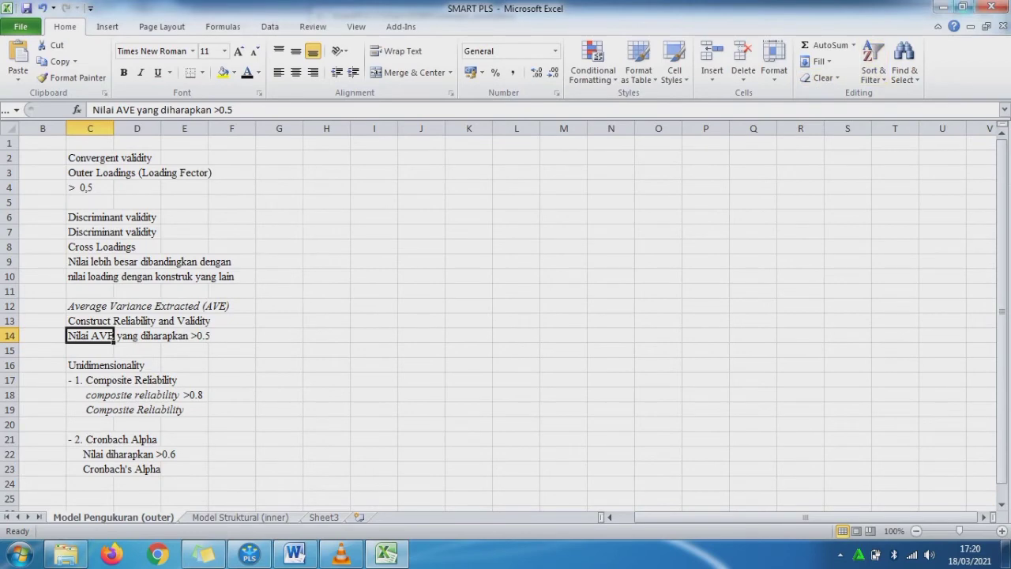
Restore the Excel window down and resize it and the SmartPLS window so both sit side by side
left_click(963, 7)
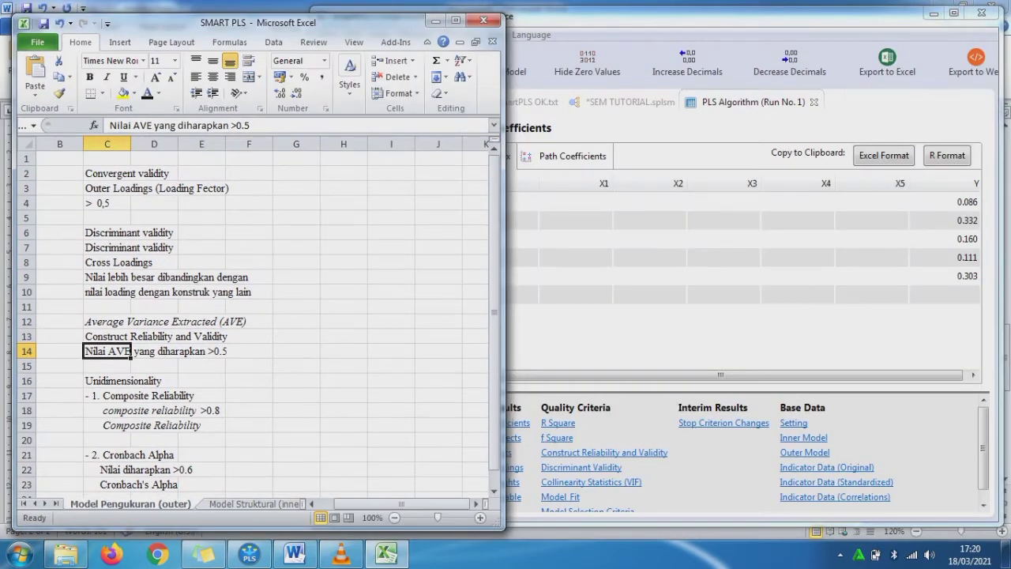
left_click_drag(504, 304, 389, 272)
left_click(381, 259)
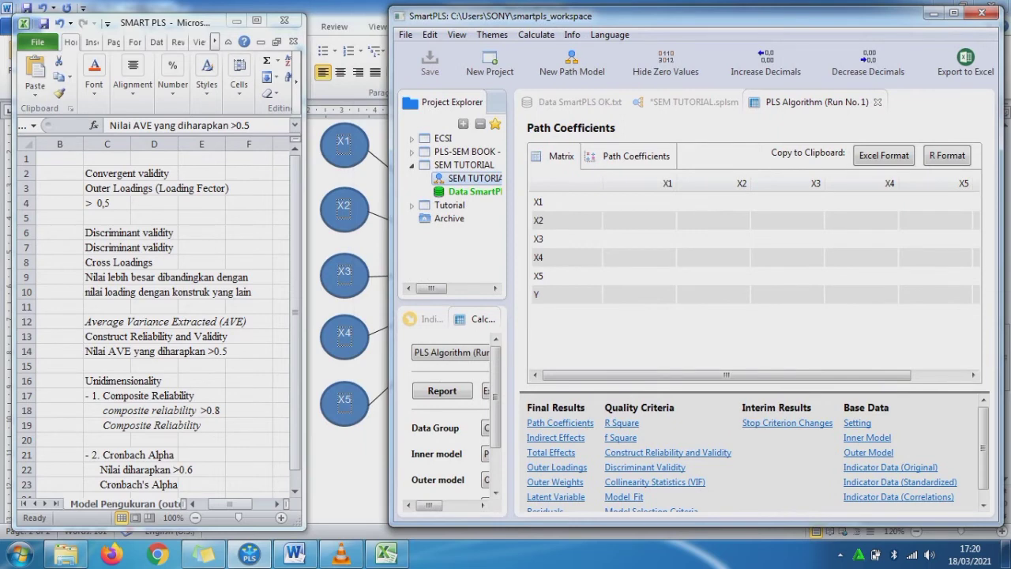
left_click_drag(306, 272, 378, 272)
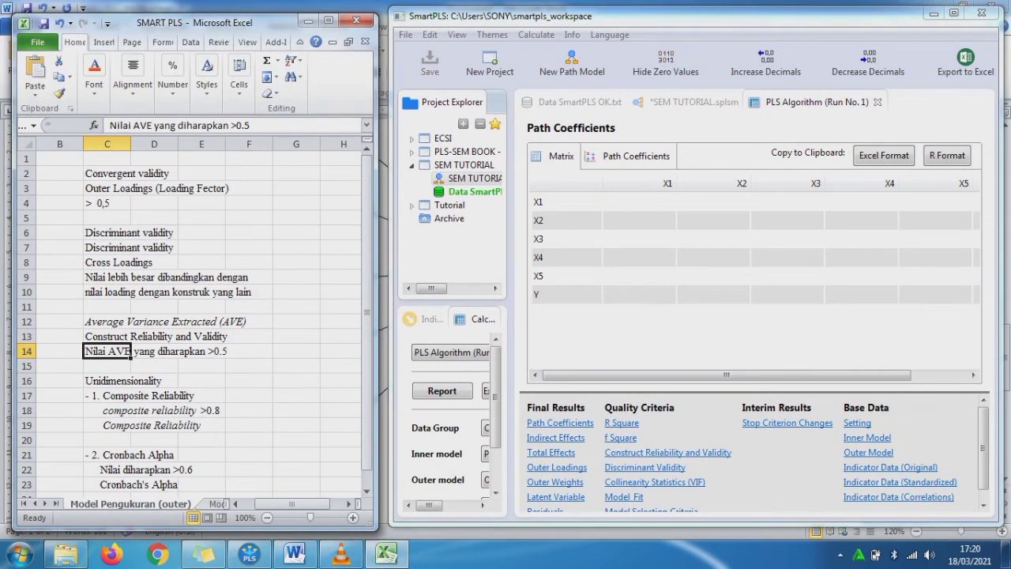
Examine the convergent validity criteria in C2:F4 of the Model Pengukuran (outer) sheet, highlighting the Outer Loadings (Loading Fector) row
left_click(154, 203)
left_click_drag(107, 173, 249, 203)
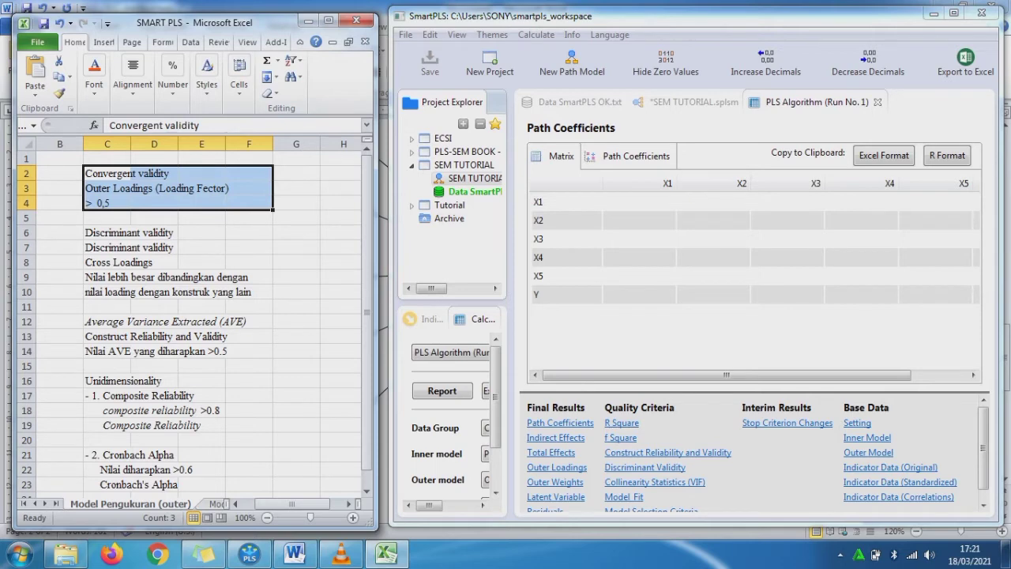
left_click(202, 233)
left_click_drag(107, 188, 202, 189)
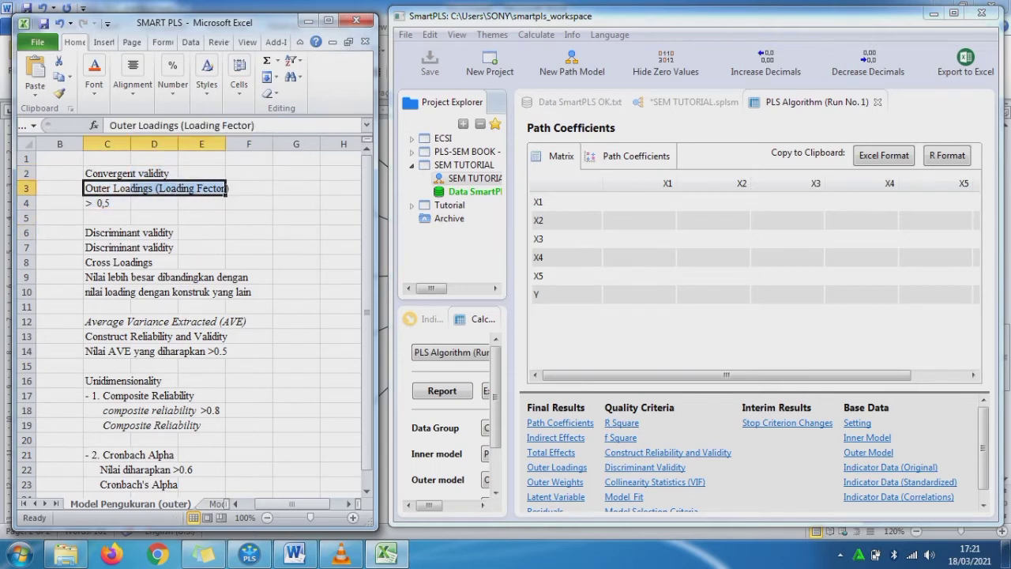
Bold the Outer Loadings (Loading Fector) criterion in row 3, and check the full Outer Loadings matrix in SmartPLS from X1 to Y
key("ctrl+b")
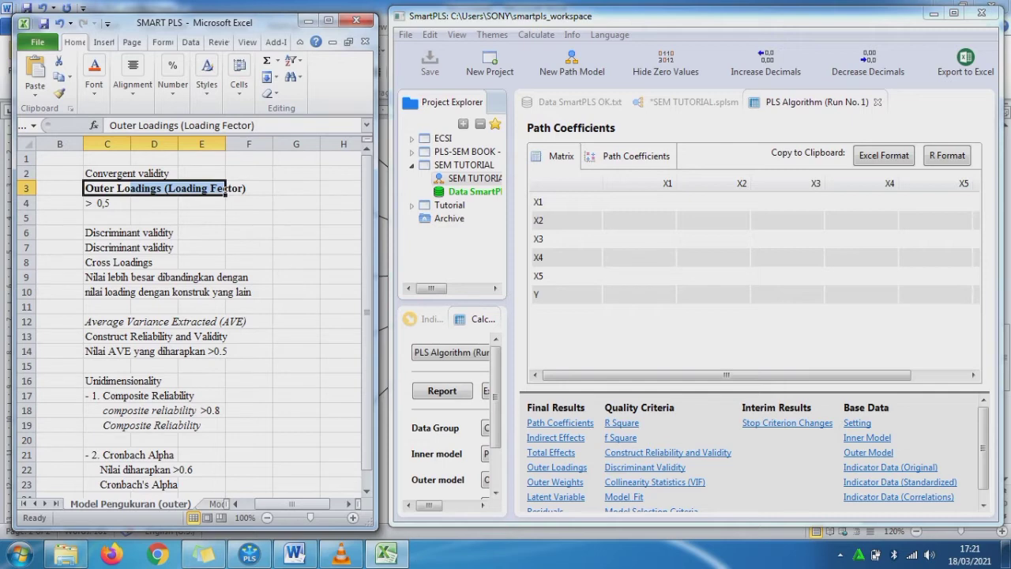
left_click(557, 466)
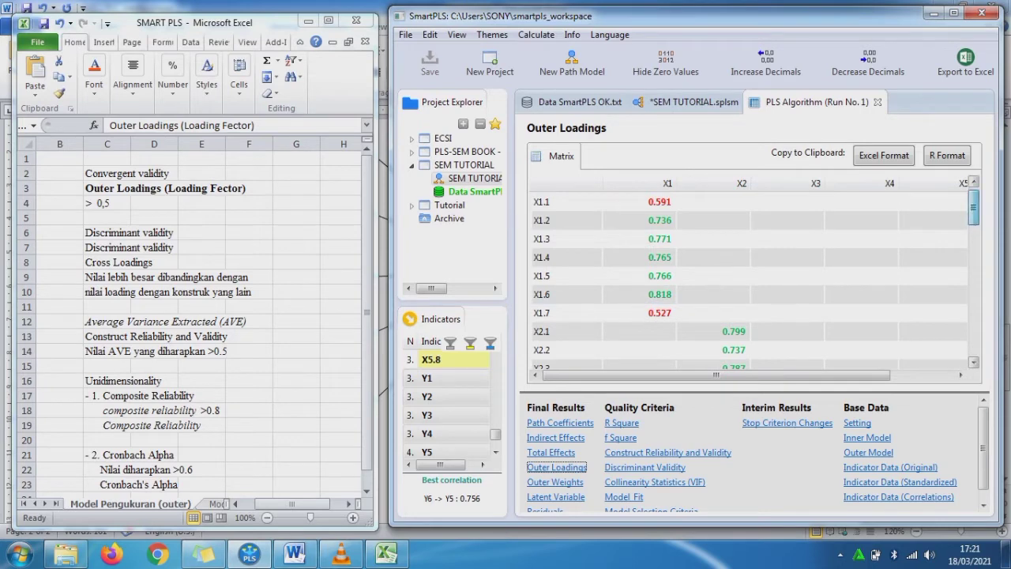
left_click_drag(974, 207, 974, 234)
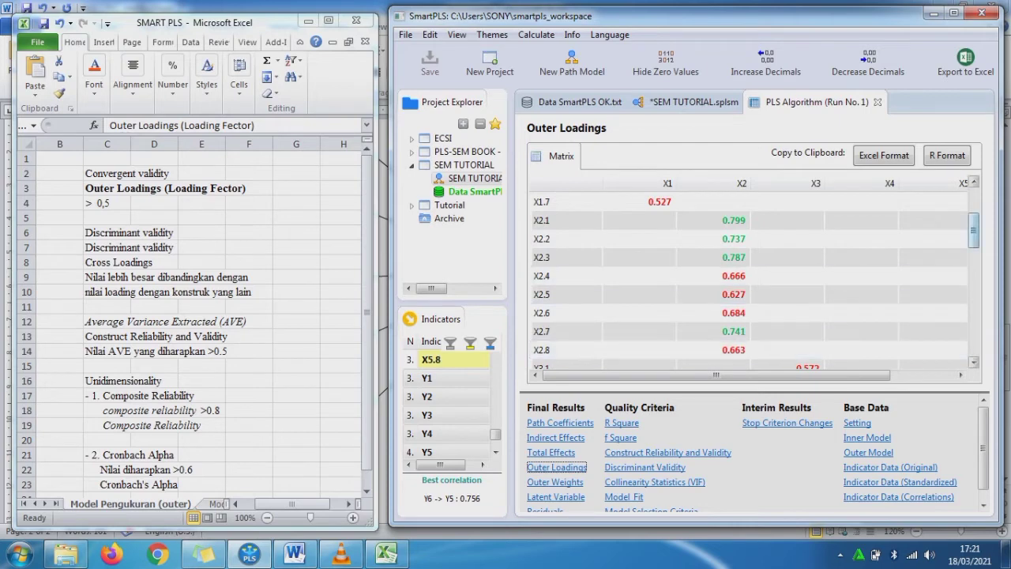
left_click_drag(974, 232, 973, 263)
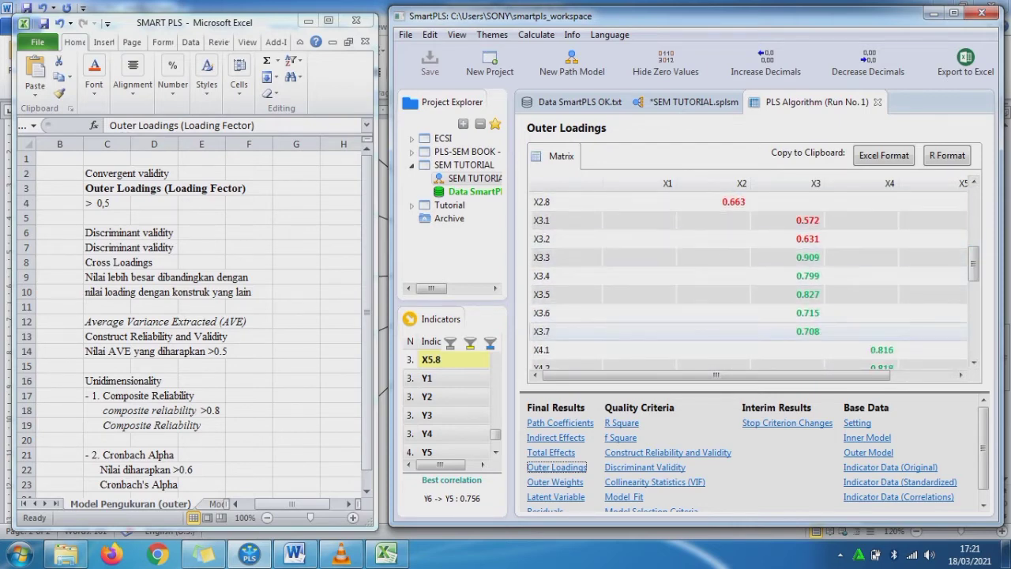
left_click_drag(974, 263, 974, 307)
left_click_drag(717, 375, 771, 375)
left_click_drag(974, 307, 974, 336)
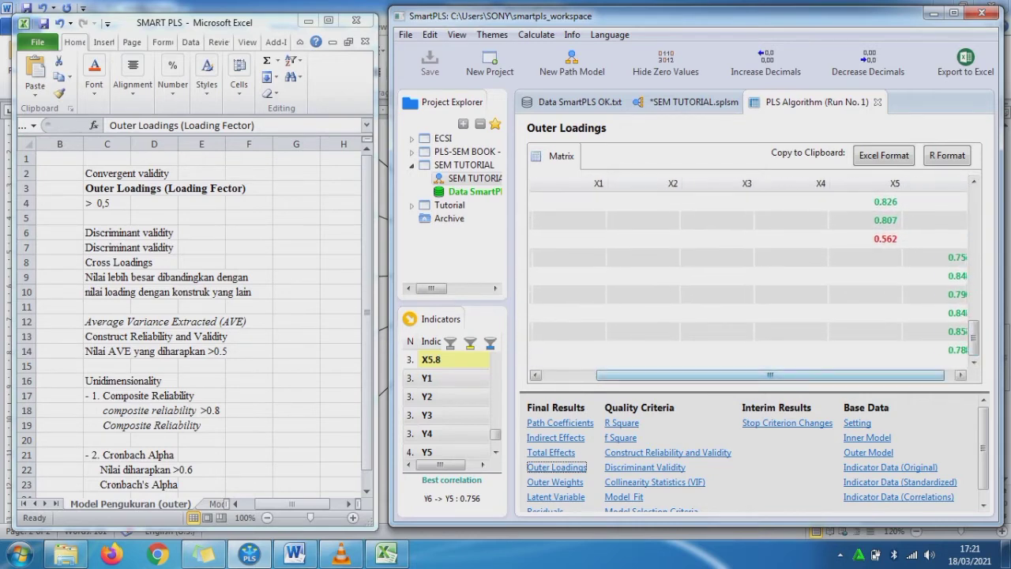
left_click_drag(867, 375, 878, 375)
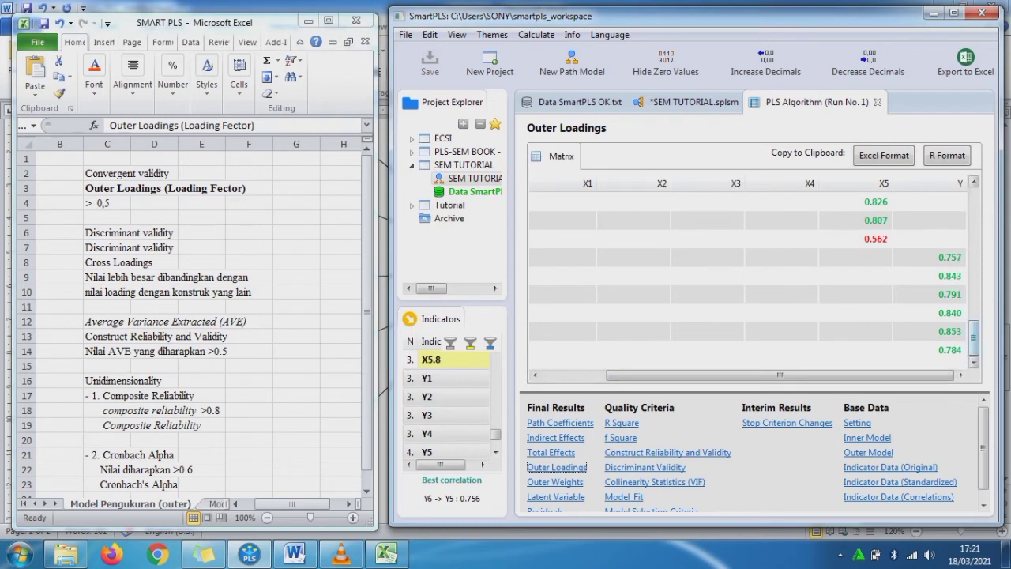
Back in Excel, enter "Memenuhi" in F4 as the verdict for the convergent validity criterion
left_click(223, 188)
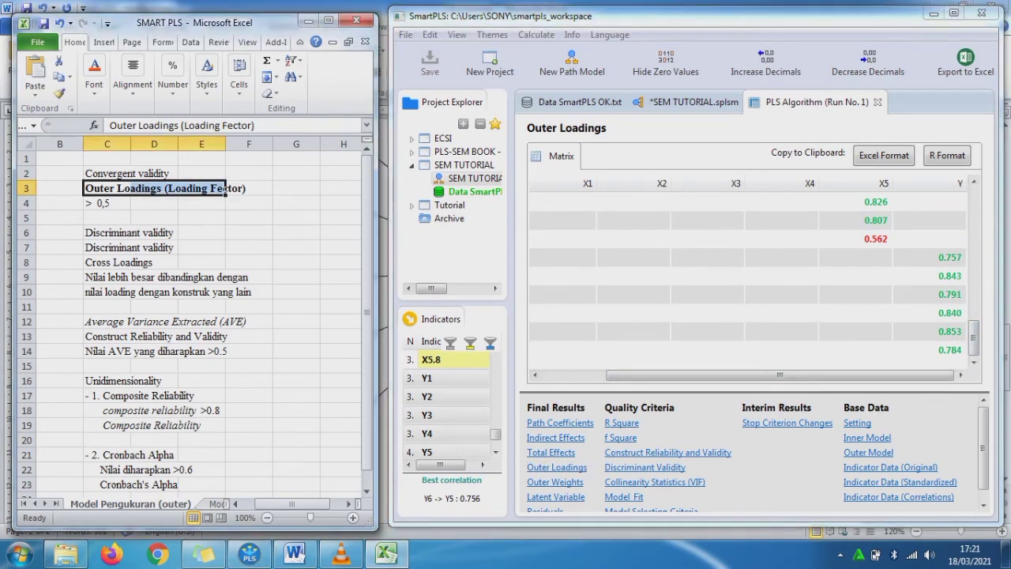
left_click_drag(119, 173, 253, 203)
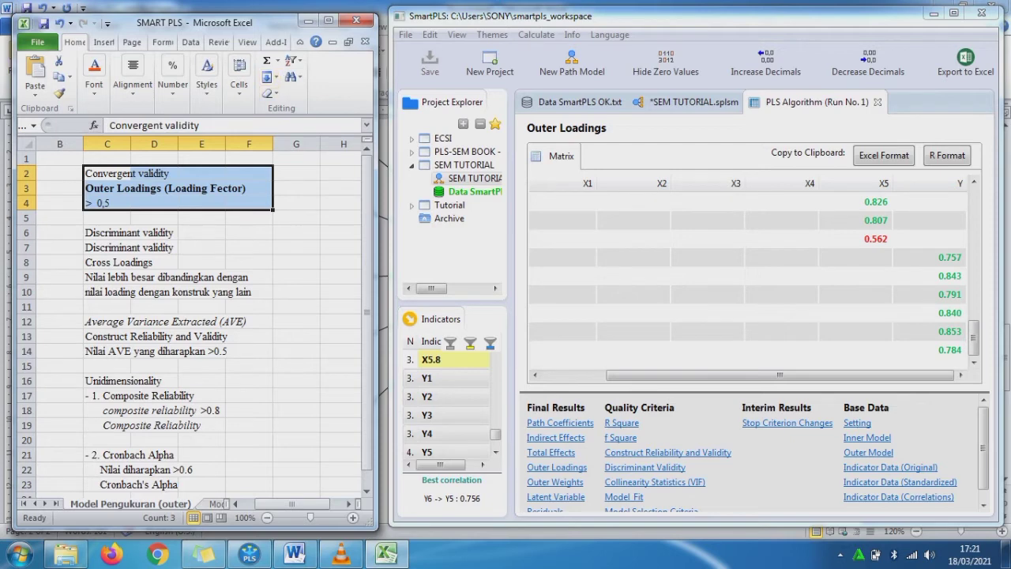
left_click(154, 204)
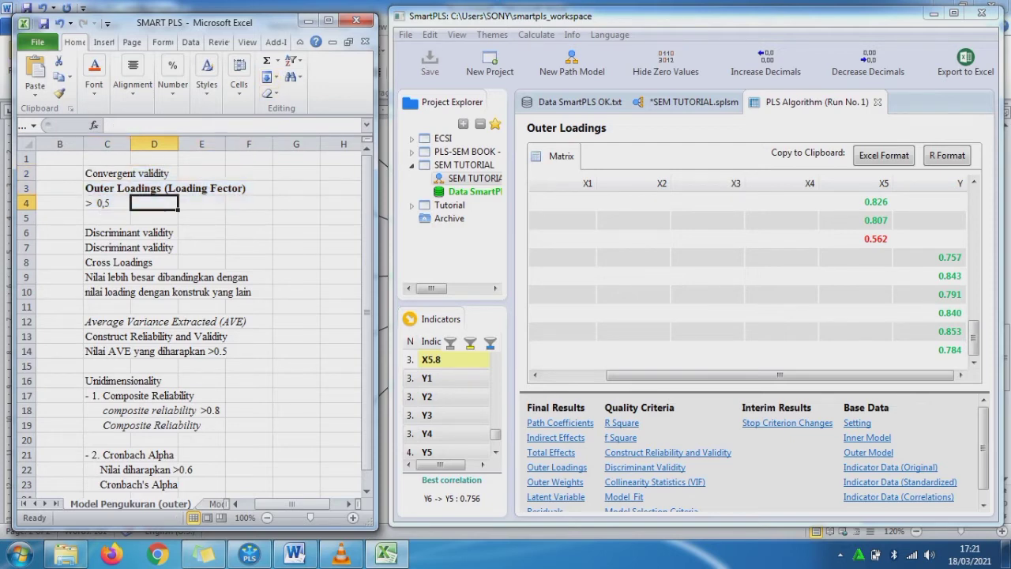
left_click(249, 203)
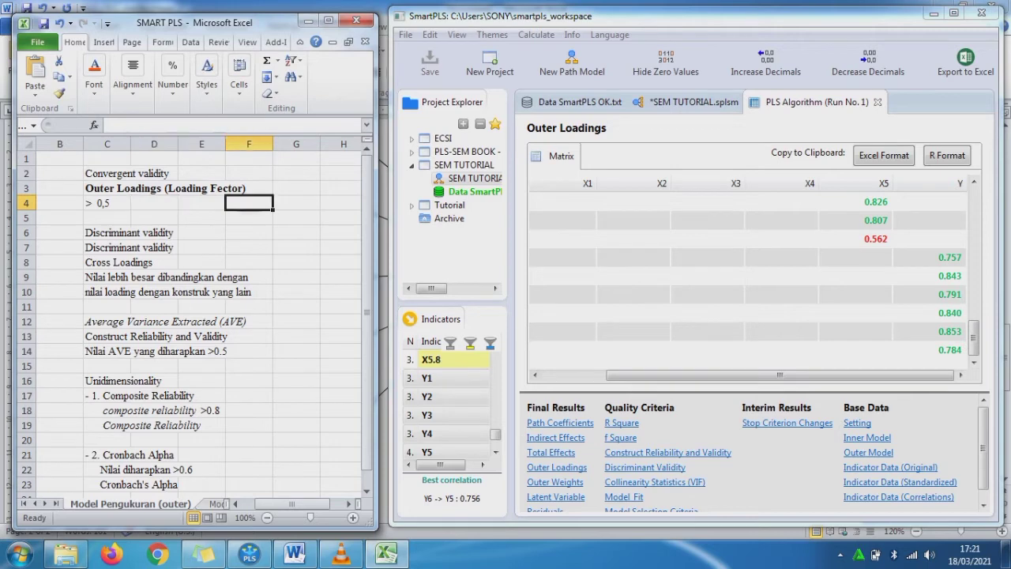
type("mEMENUHI")
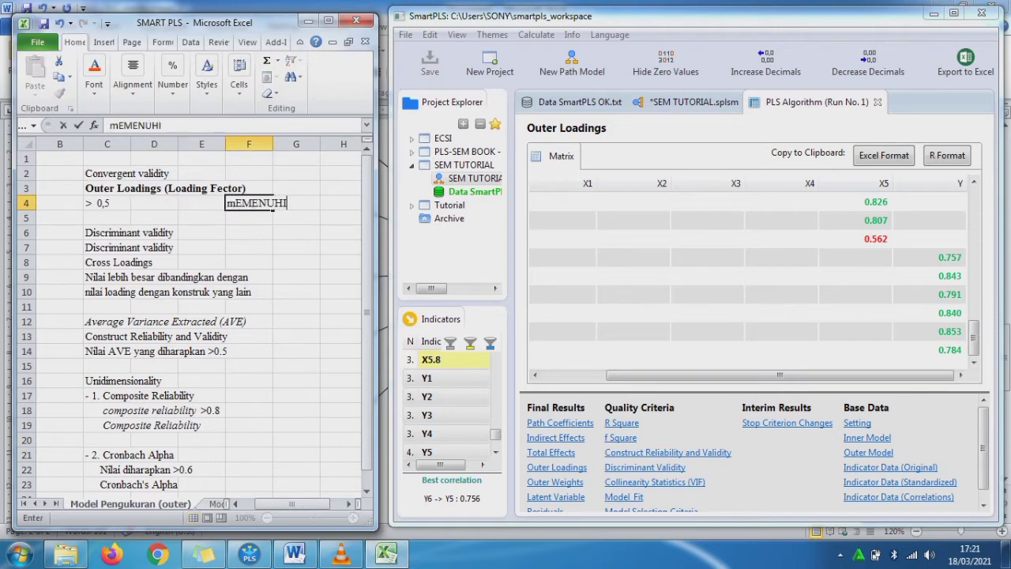
key("BackSpace")
key("BackSpace")
key("BackSpace")
key("BackSpace")
key("BackSpace")
key("BackSpace")
key("BackSpace")
key("BackSpace")
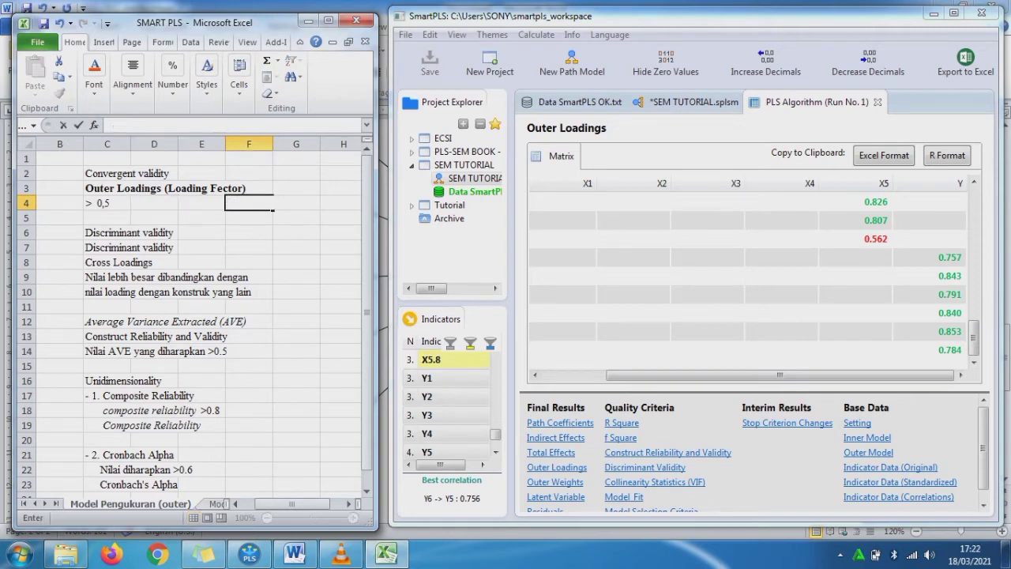
type("Memenuhi")
key("Return")
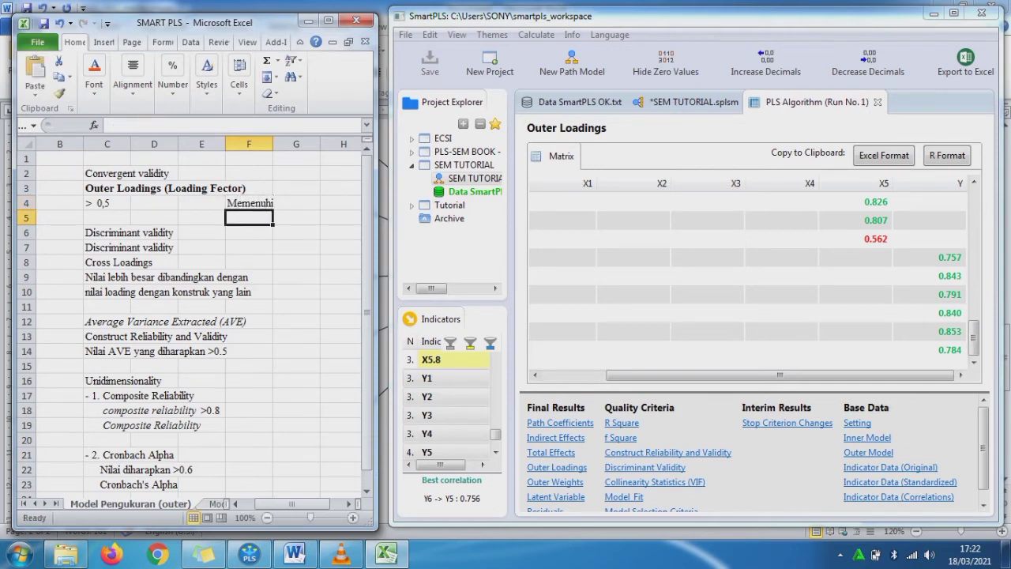
Fill the convergent validity block C2:F4 with yellow
left_click_drag(107, 173, 249, 203)
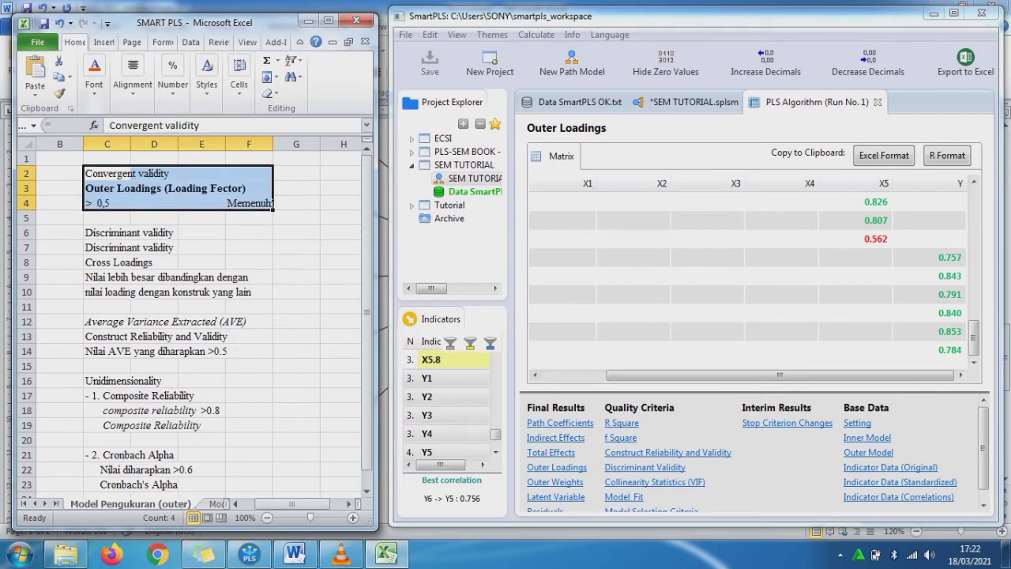
left_click(94, 78)
left_click(189, 152)
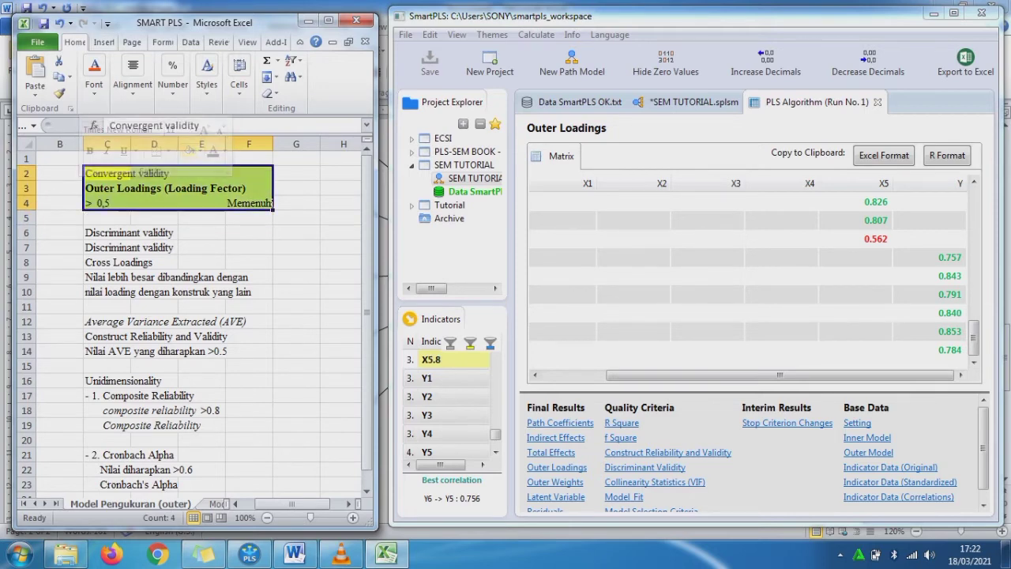
left_click(249, 247)
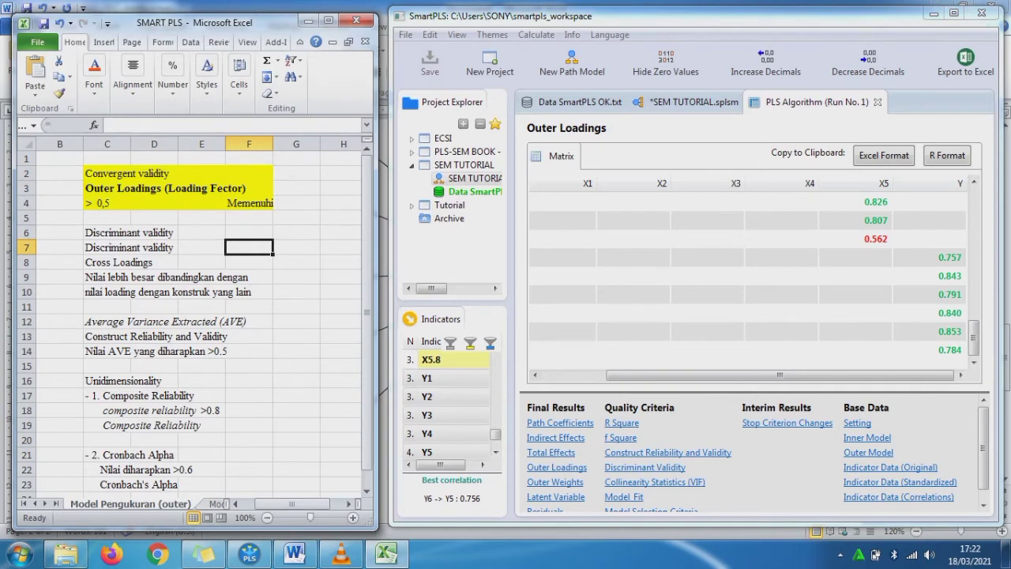
Review the discriminant validity criteria in C6:F10 and open the Discriminant Validity results in SmartPLS
left_click_drag(107, 232, 253, 293)
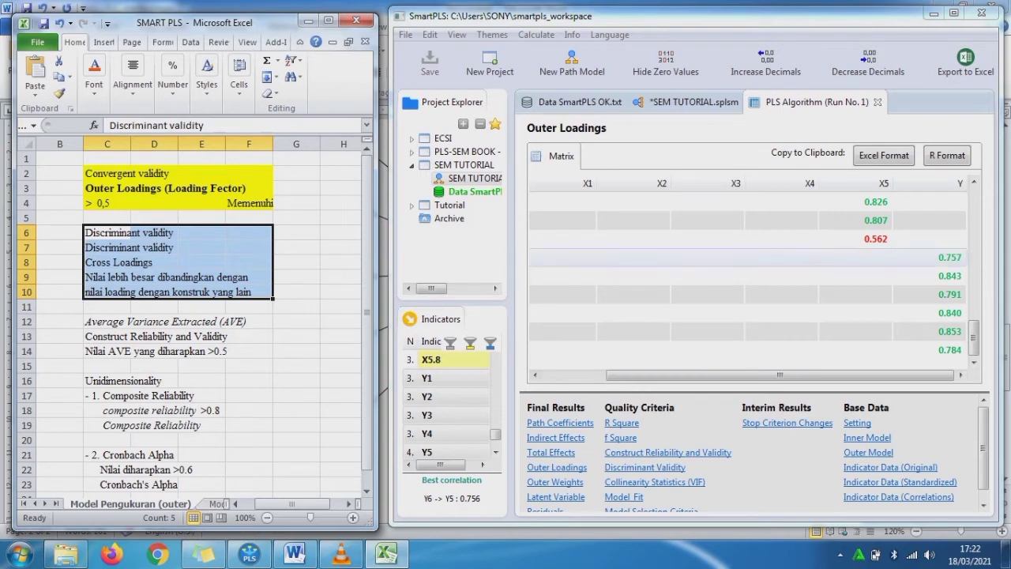
left_click(973, 338)
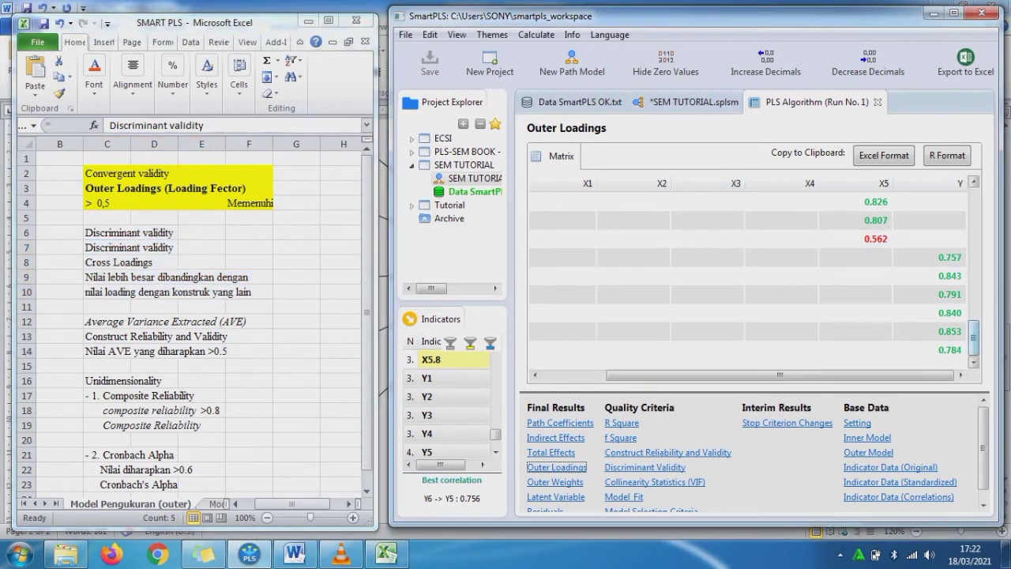
left_click(644, 468)
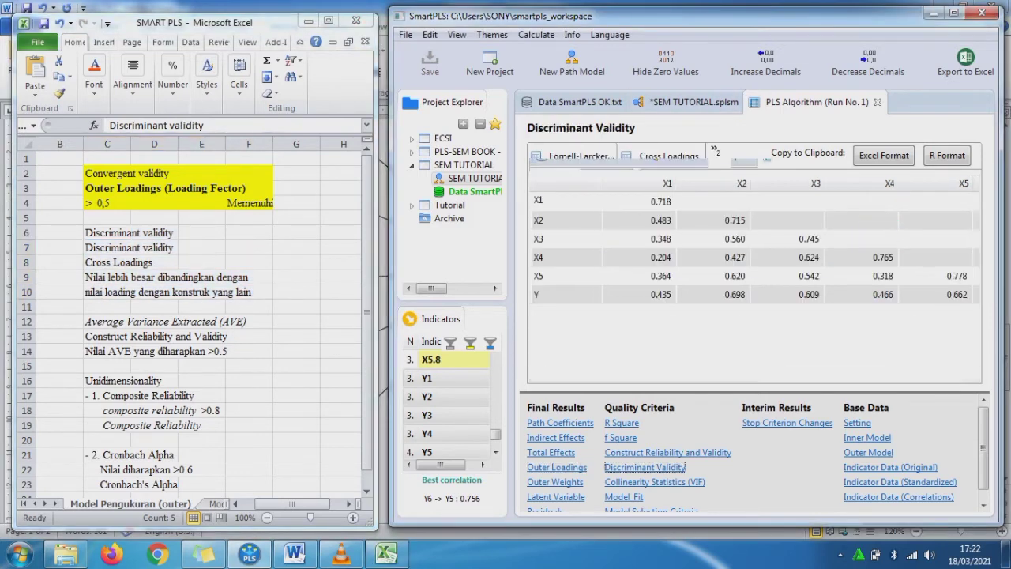
left_click(662, 202)
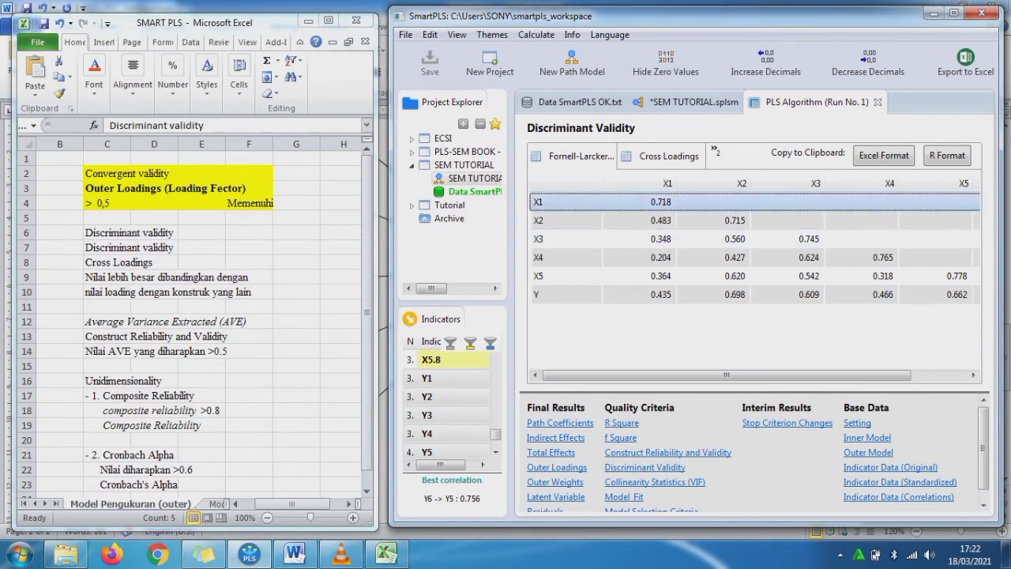
Bold the Cross Loadings label in row 8 of the Excel sheet
left_click(127, 262)
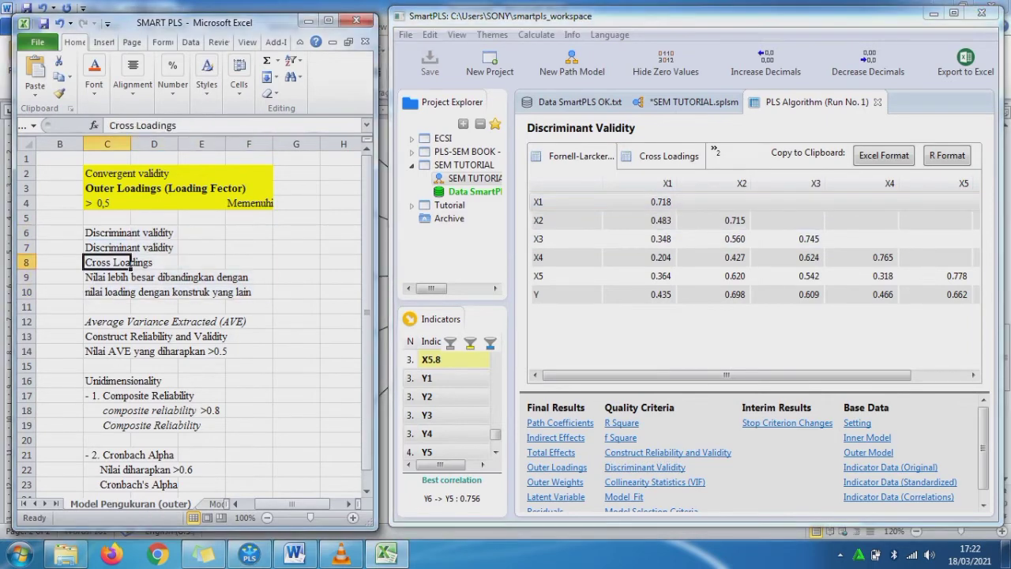
left_click_drag(128, 262, 170, 263)
key("ctrl+b")
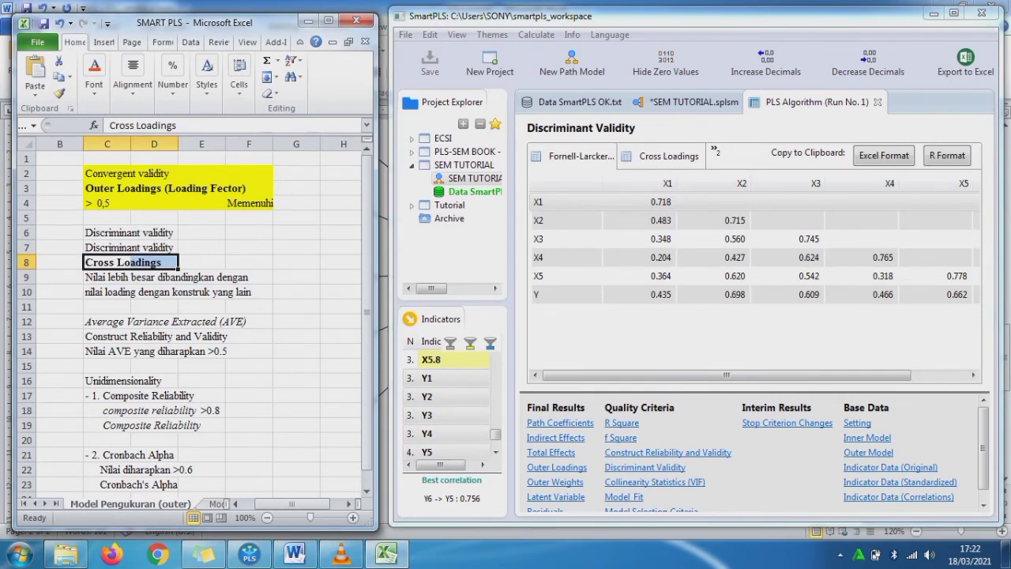
Compare the X3, X4, X5 and Y rows of SmartPLS's Fornell-Larcker matrix with the criterion in C9:F10 of the Excel sheet
left_click_drag(111, 277, 243, 291)
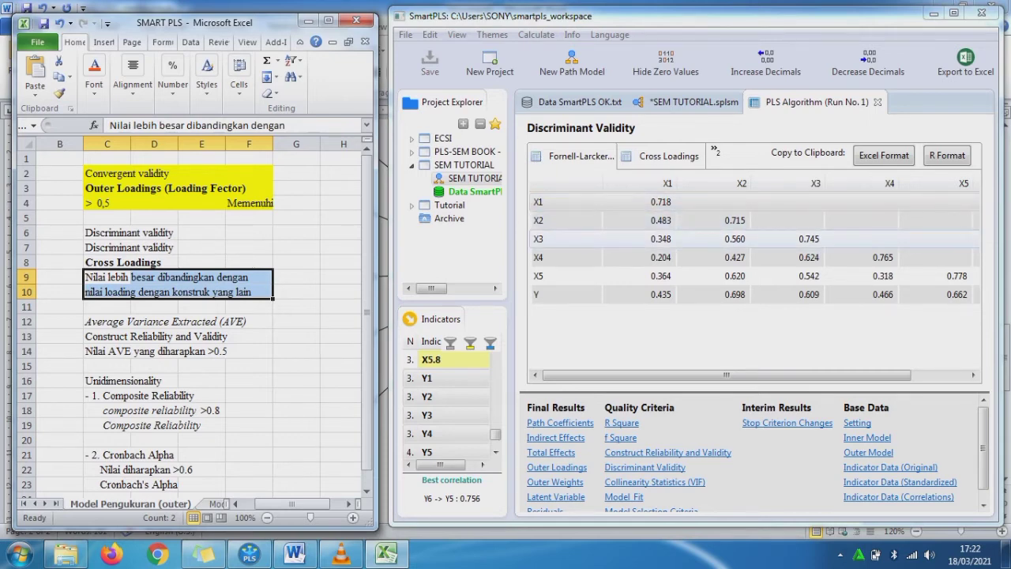
left_click(735, 238)
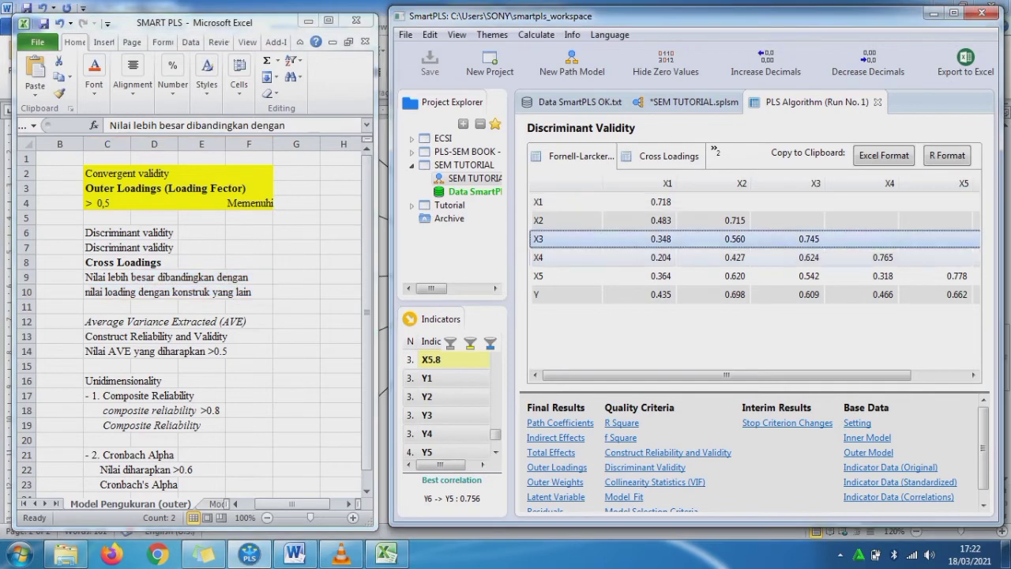
left_click(734, 258)
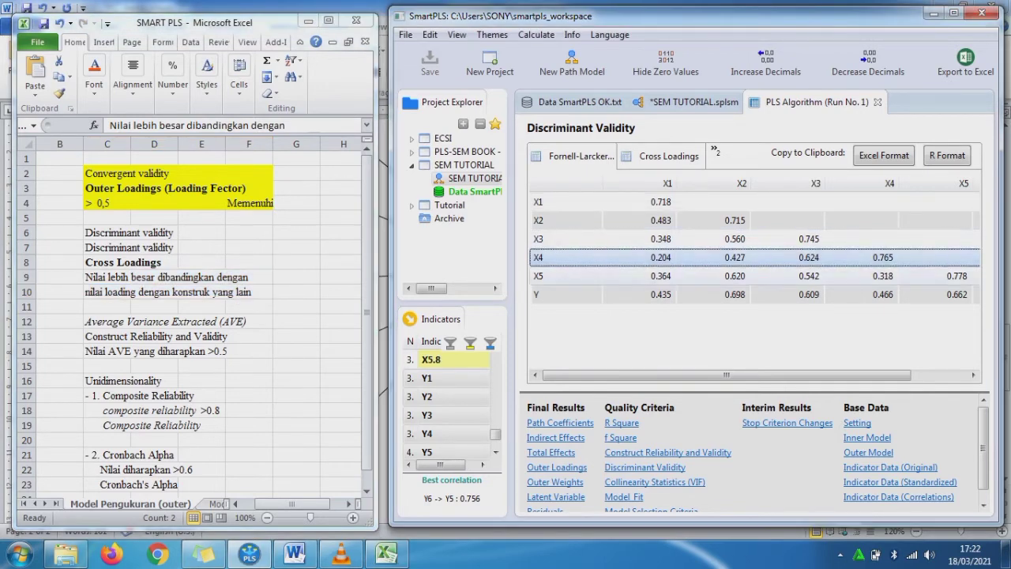
left_click(735, 276)
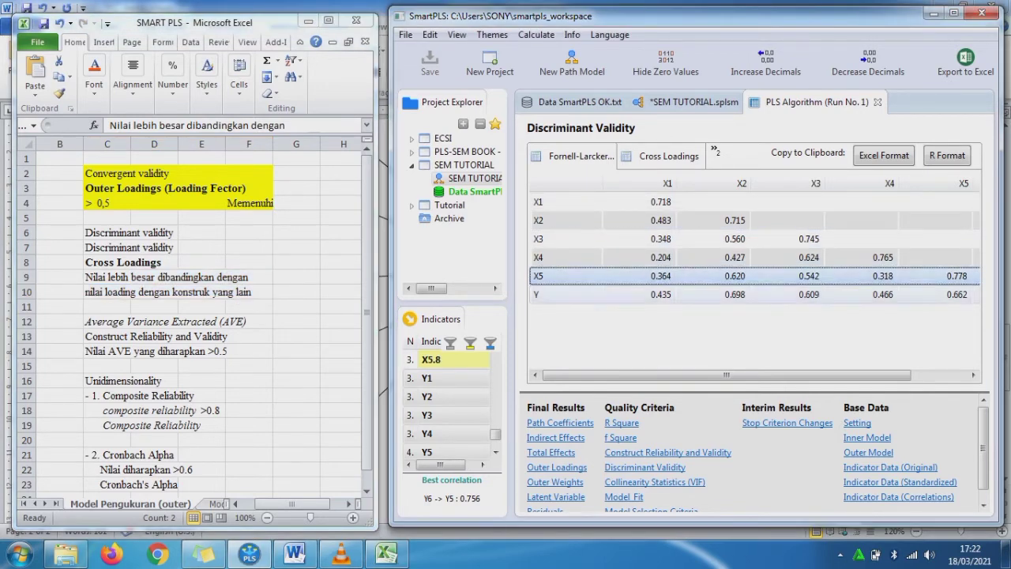
left_click(735, 295)
left_click_drag(727, 375, 783, 375)
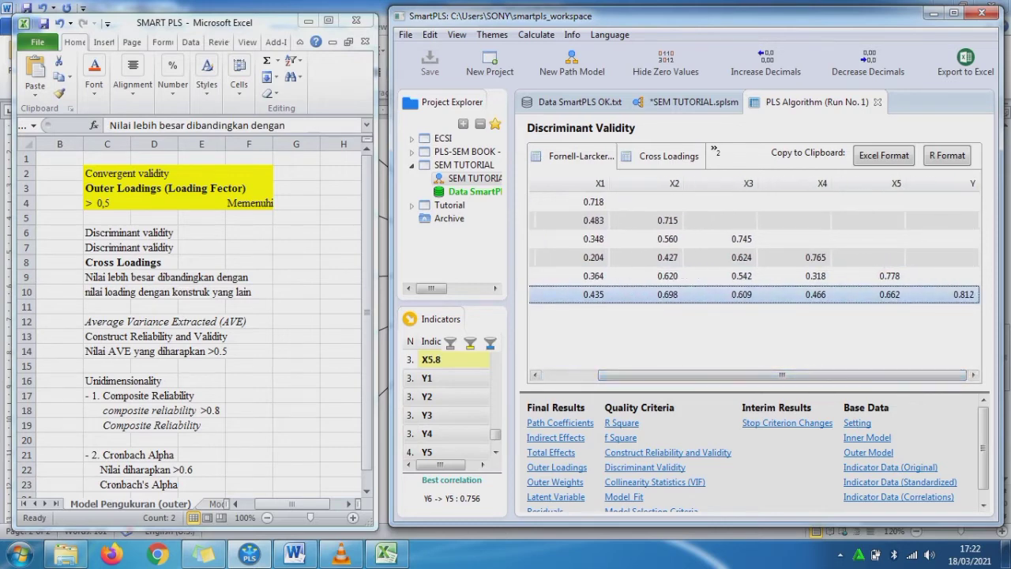
left_click_drag(782, 375, 726, 375)
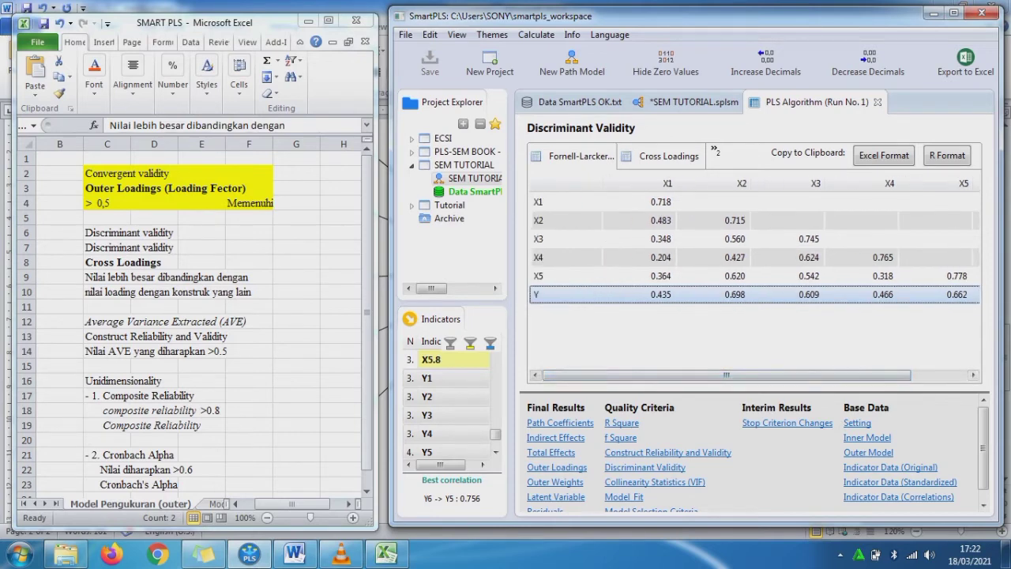
In Excel, enter "Memenuhi" in F10 as the verdict for the discriminant validity criterion
left_click(178, 284)
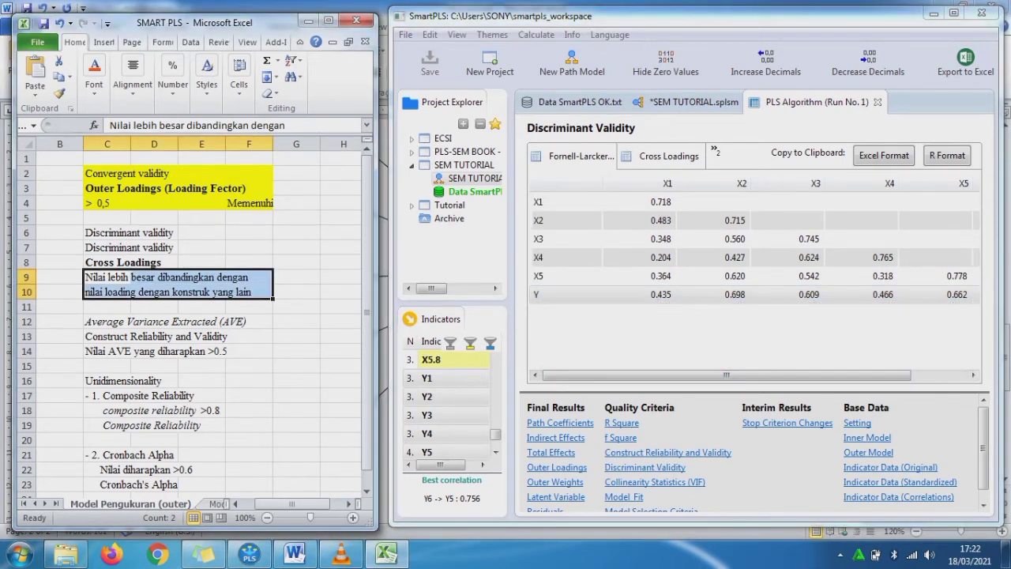
left_click(227, 292)
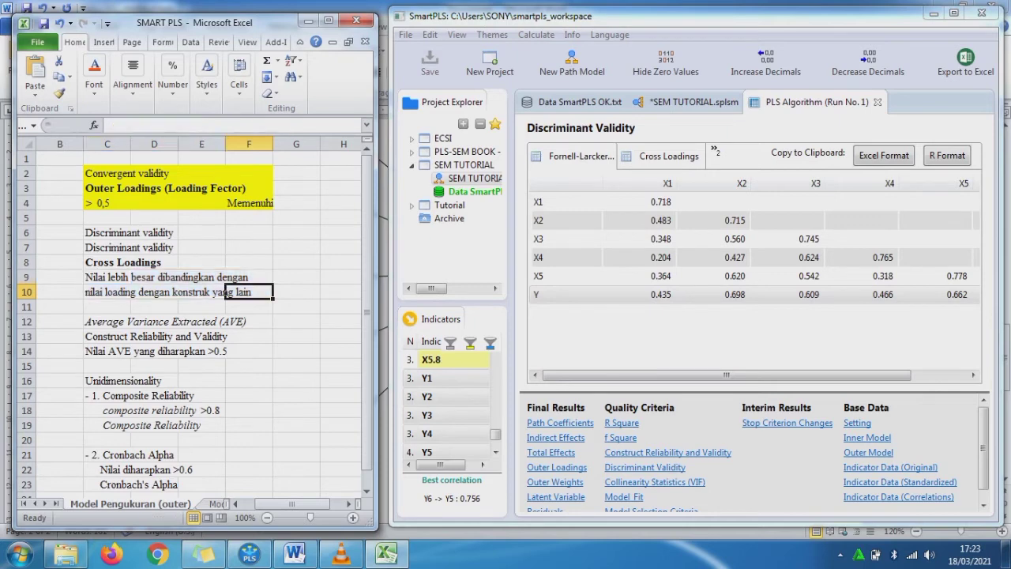
type("Mem")
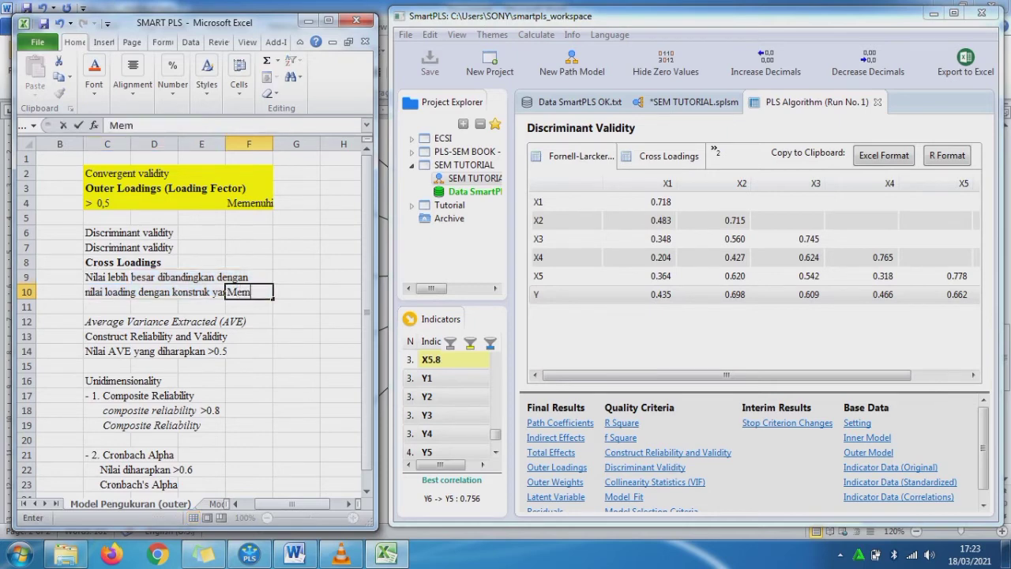
type("enuhi")
key("Return")
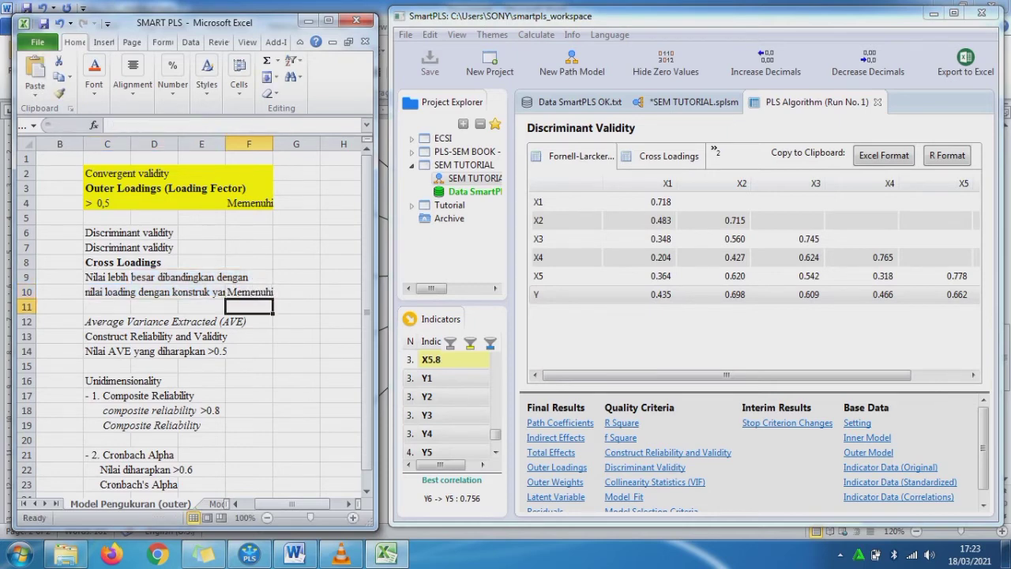
Fill the discriminant validity block C6:F10 with yellow
left_click_drag(107, 233, 249, 293)
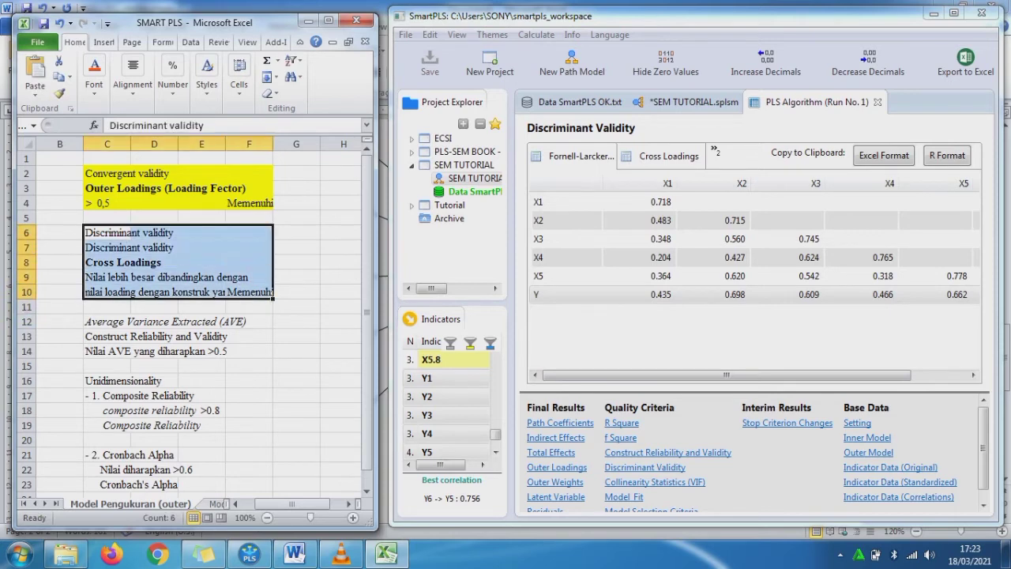
left_click(94, 76)
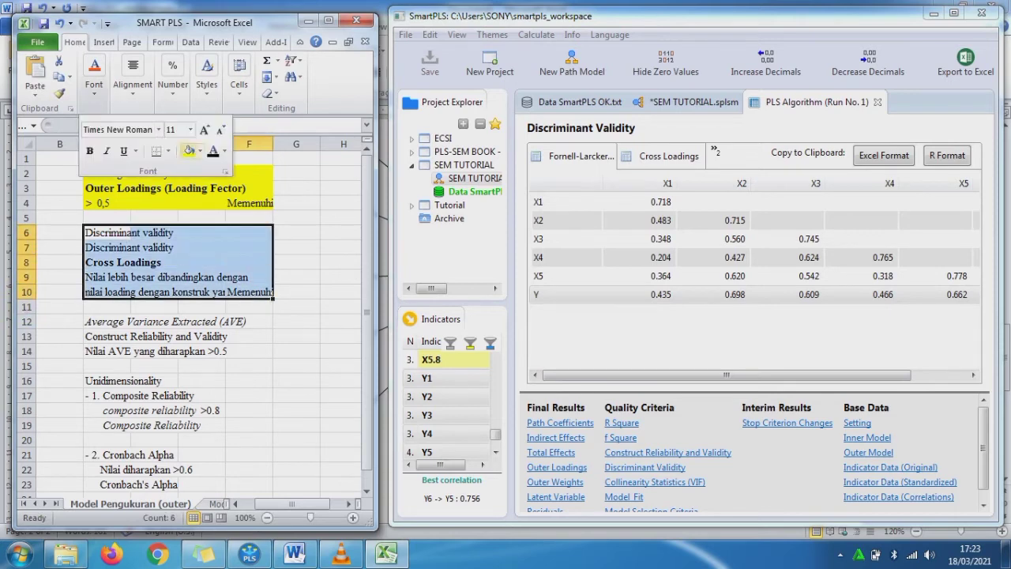
left_click(188, 150)
left_click(249, 381)
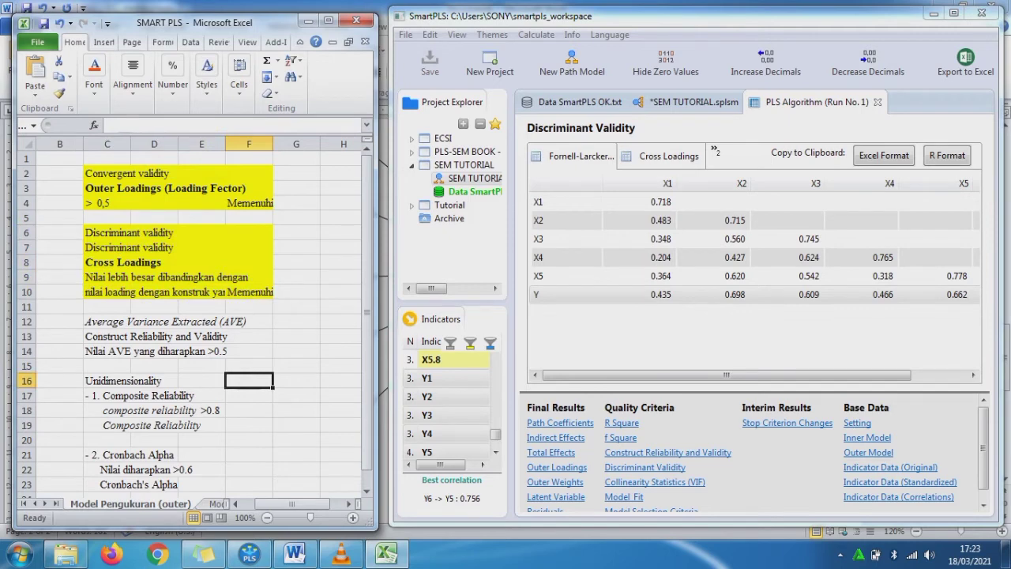
Open SmartPLS's Construct Reliability and Validity results and bold the label of the same name in row 13 of the Excel sheet
left_click(667, 452)
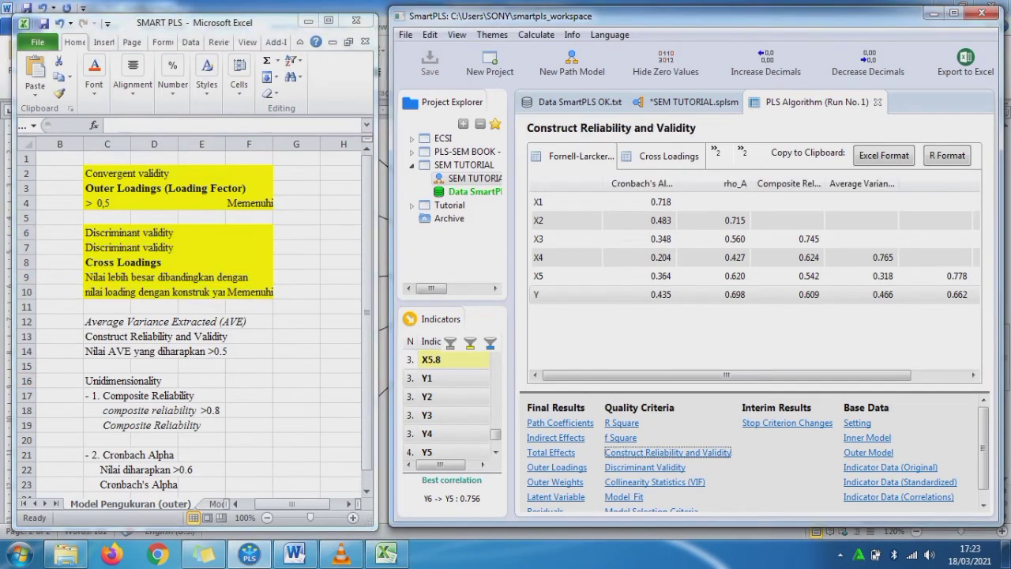
left_click(248, 381)
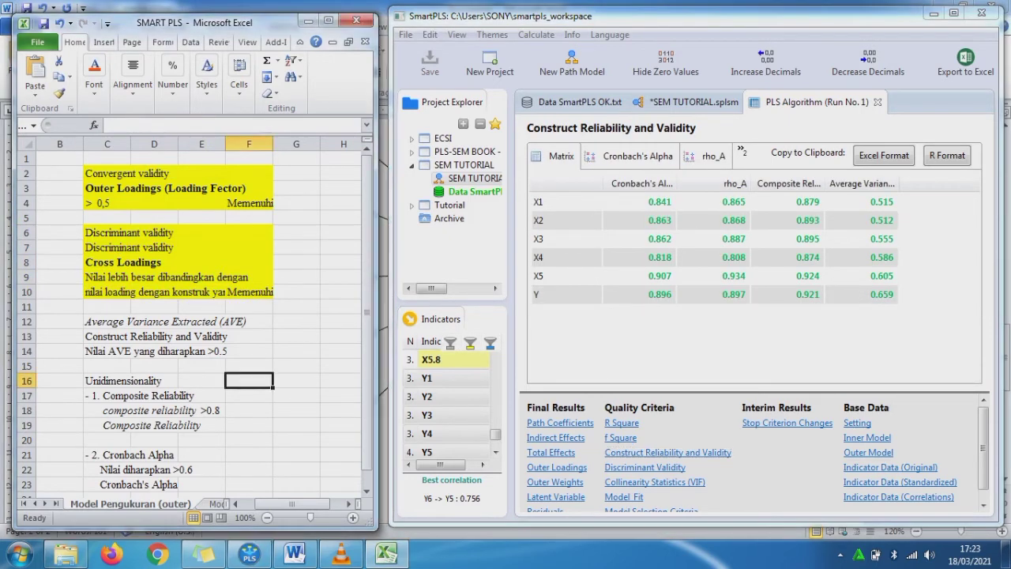
left_click_drag(107, 322, 249, 337)
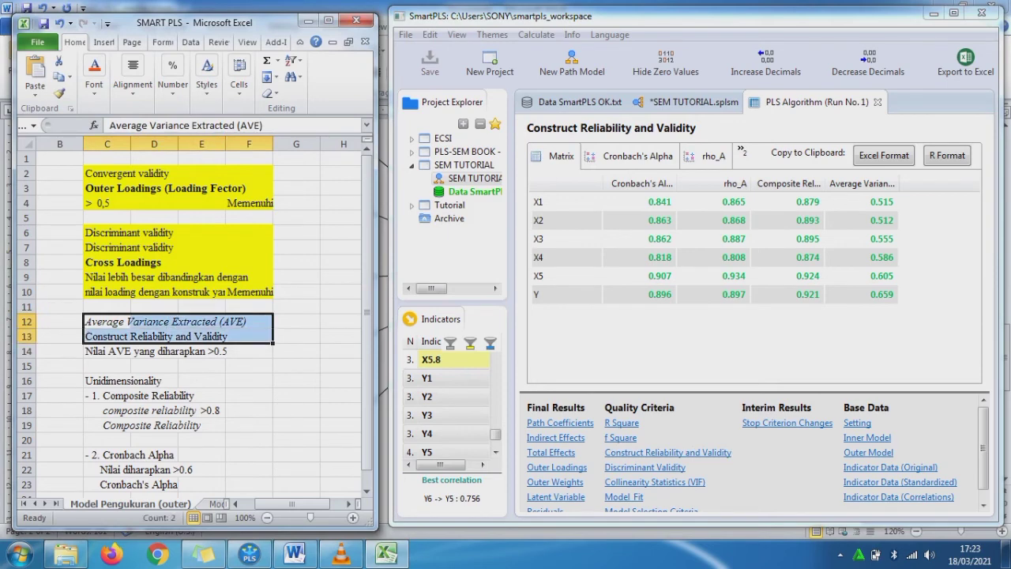
left_click_drag(106, 336, 249, 337)
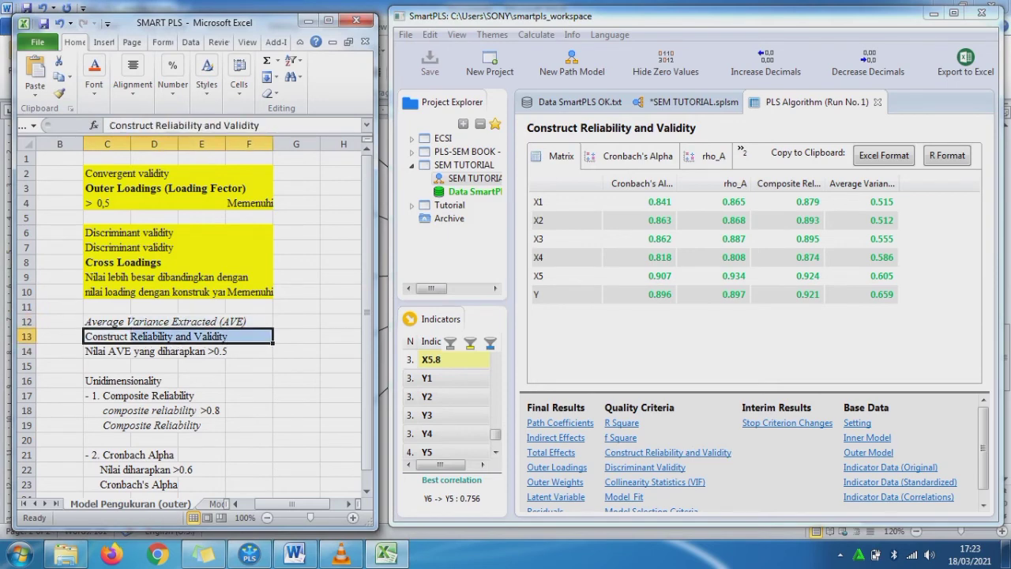
key("ctrl+b")
Compare the Average Variance Extracted values of X1 to X5 and Y in SmartPLS with the >0.5 criterion in row 14 of the Excel sheet
left_click_drag(107, 352, 252, 352)
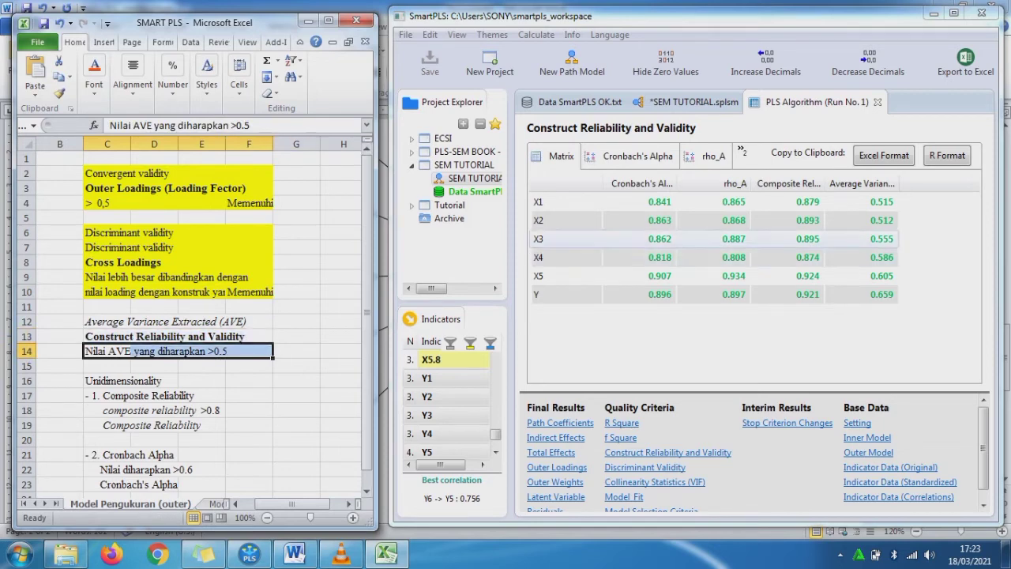
left_click(880, 202)
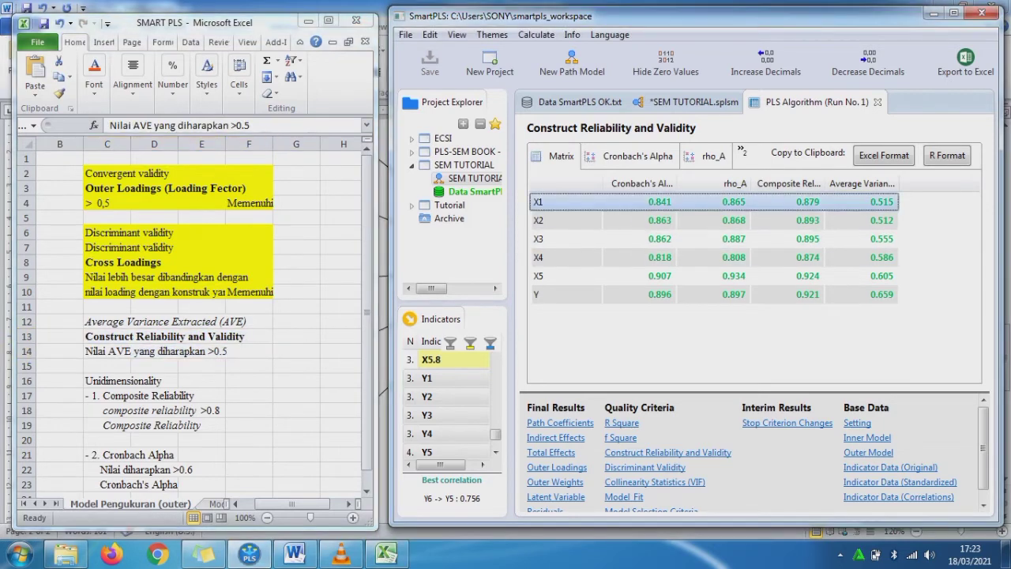
left_click(880, 221)
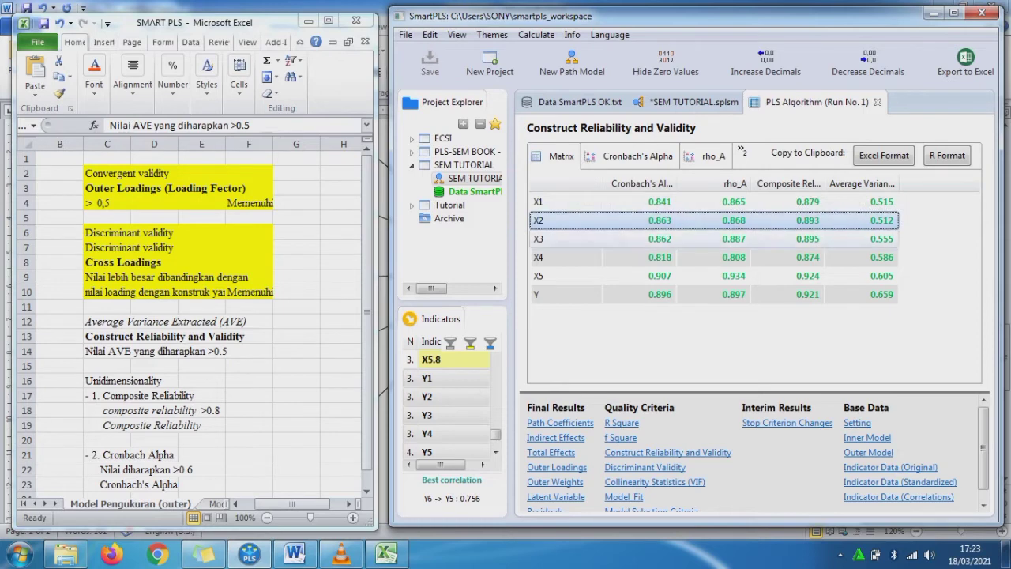
left_click(881, 239)
left_click(881, 257)
left_click(881, 276)
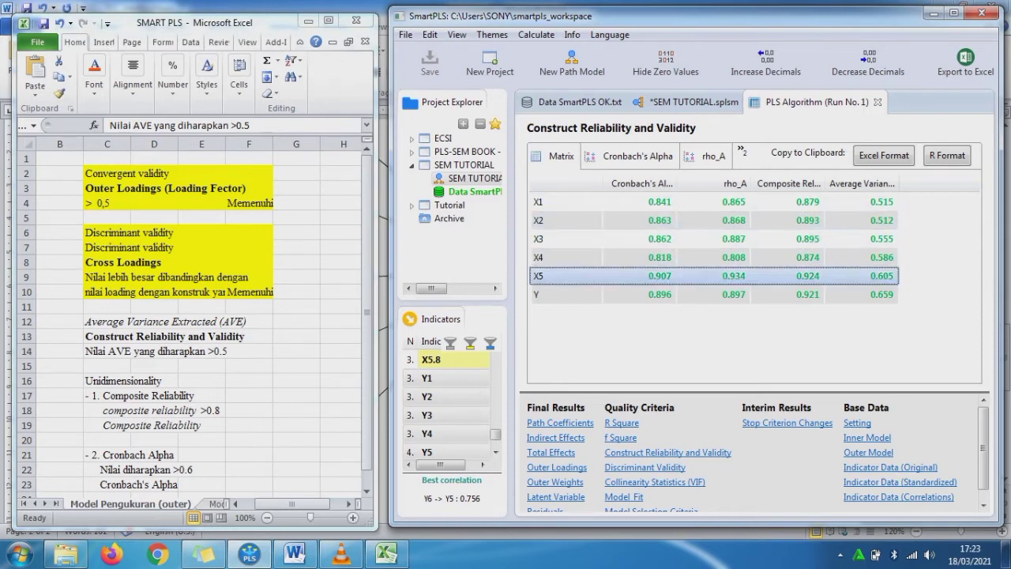
left_click(881, 295)
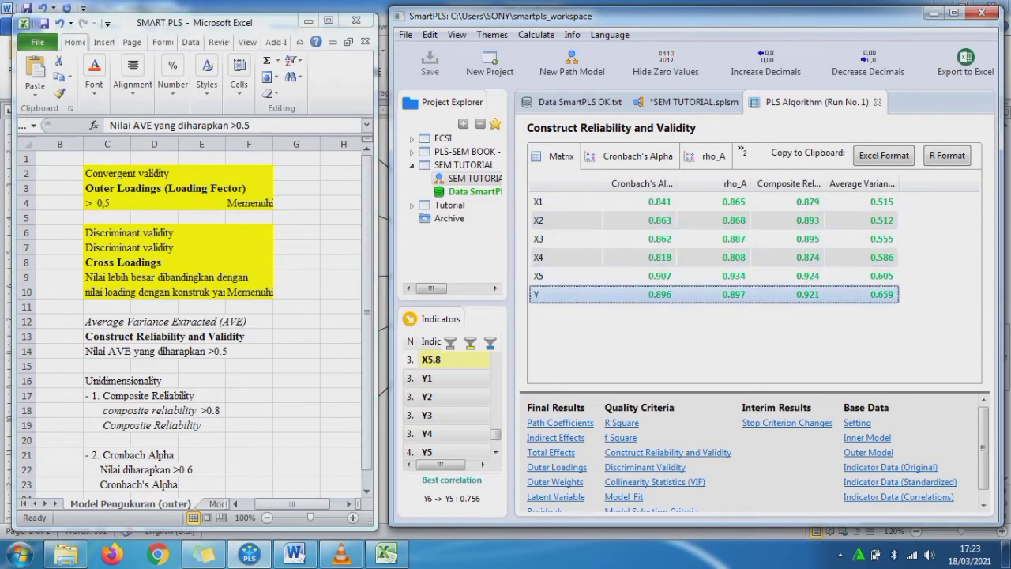
In Excel, enter "Memenuhi" in F14 as the verdict for the AVE criterion
left_click(249, 352)
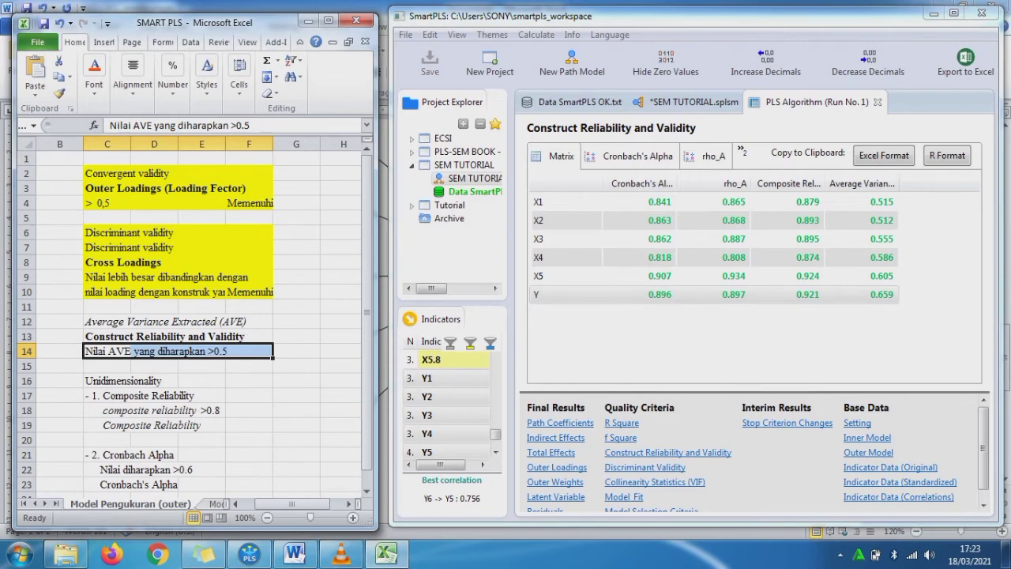
left_click(249, 352)
type("Me")
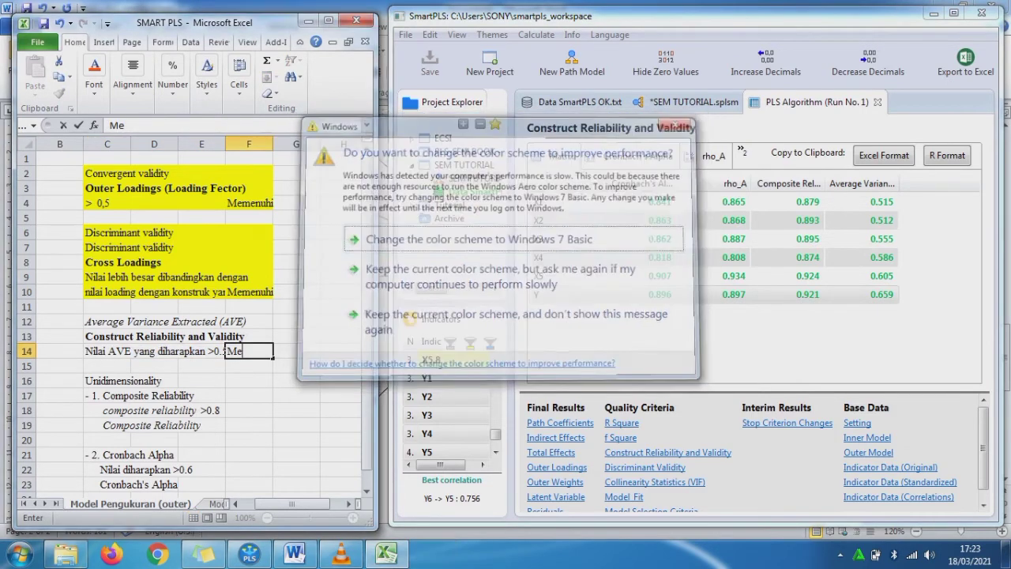
type("menuhi")
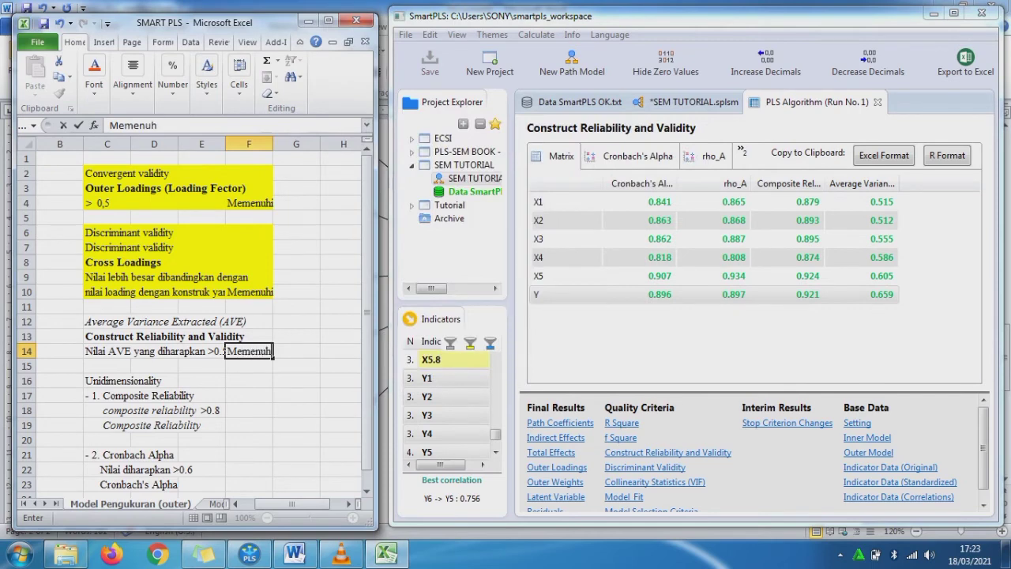
key("Return")
Fill the Average Variance Extracted block C12:F14 with yellow
left_click_drag(127, 321, 251, 351)
left_click(94, 81)
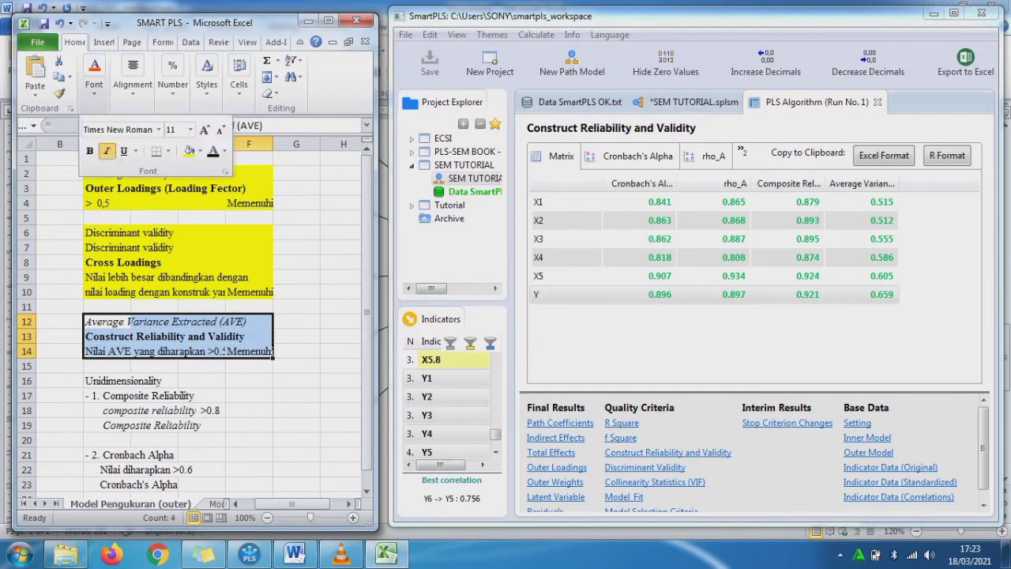
left_click(187, 151)
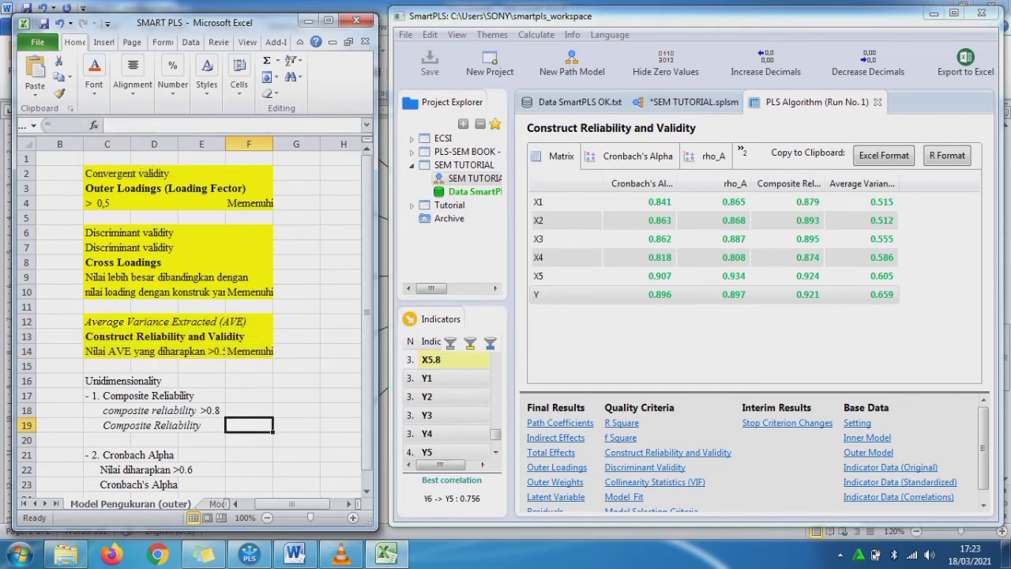
Review the Unidimensionality and Composite Reliability headings in rows 16 and 17, and bold the Composite Reliability label in row 19
left_click_drag(107, 380, 253, 380)
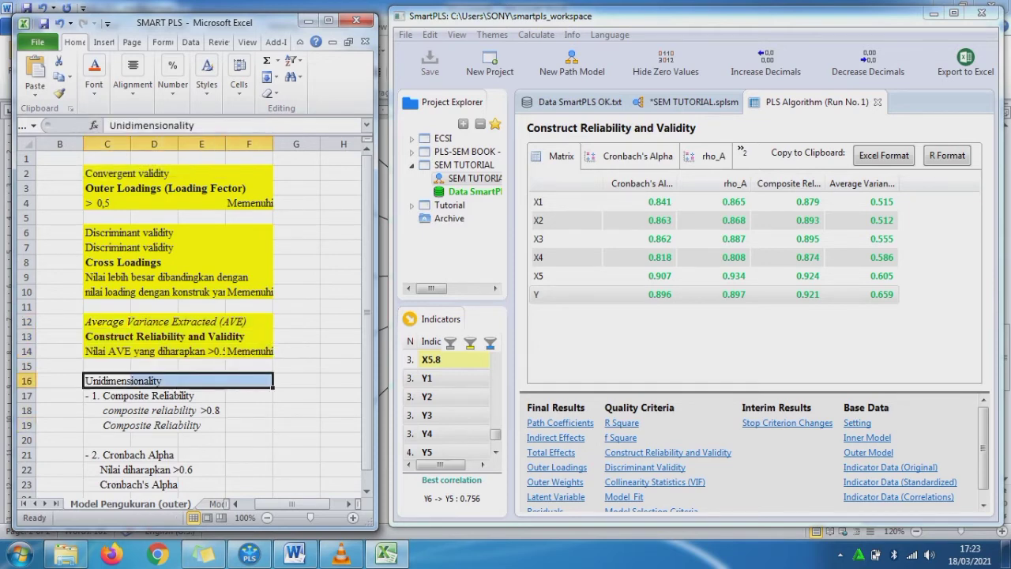
left_click_drag(119, 395, 300, 395)
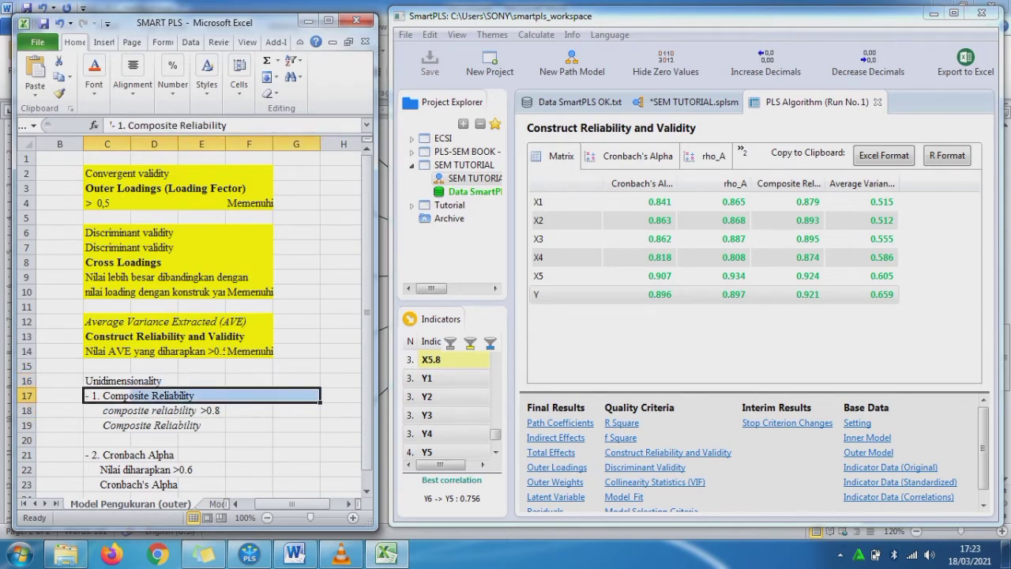
left_click_drag(119, 425, 179, 427)
key("ctrl+b")
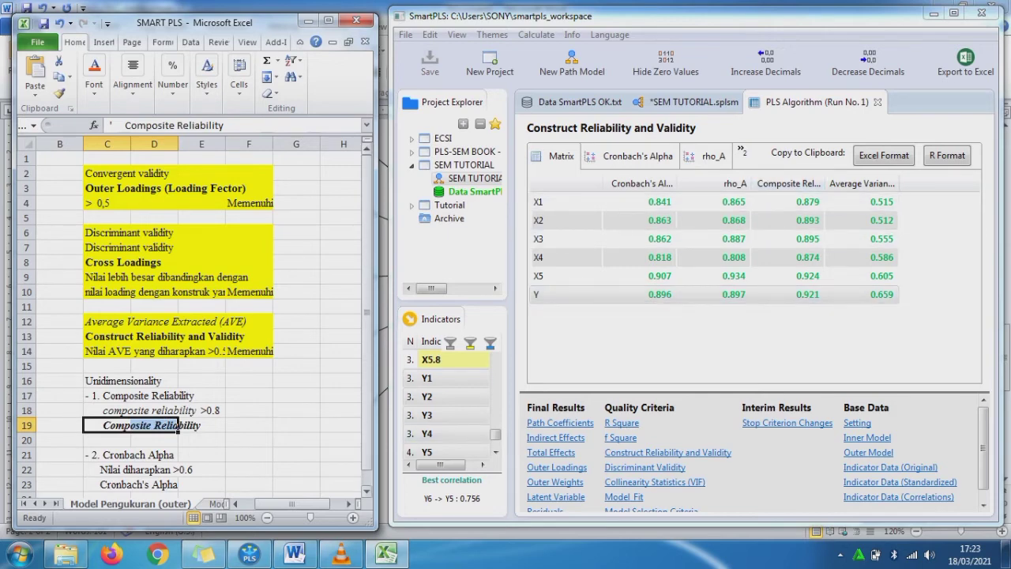
Compare the Composite Reliability values of X1 to X5 and Y in SmartPLS with the >0.8 criterion in row 18 of the Excel sheet
left_click(175, 410)
left_click_drag(110, 411, 204, 411)
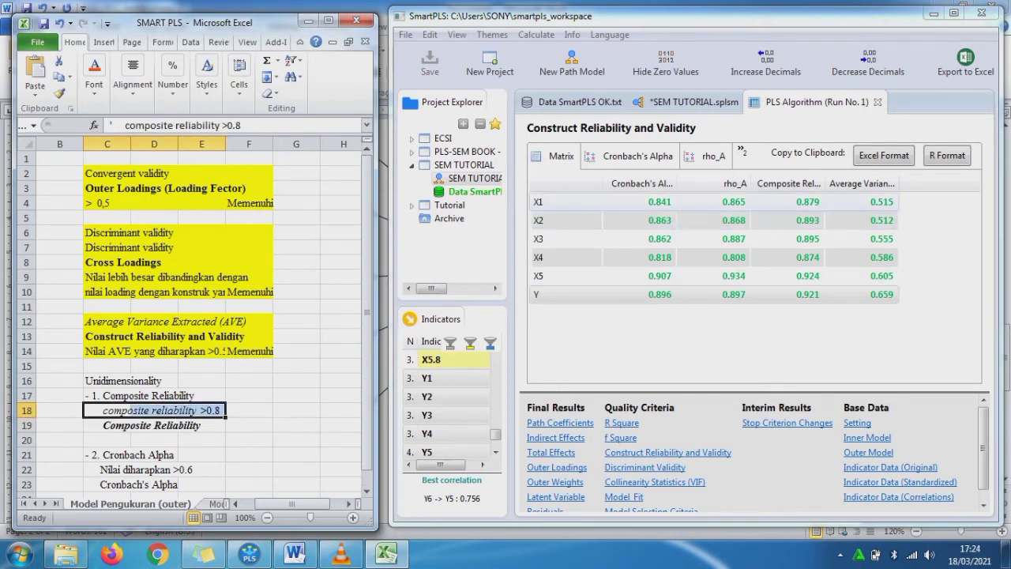
left_click(806, 203)
left_click(806, 221)
left_click(805, 238)
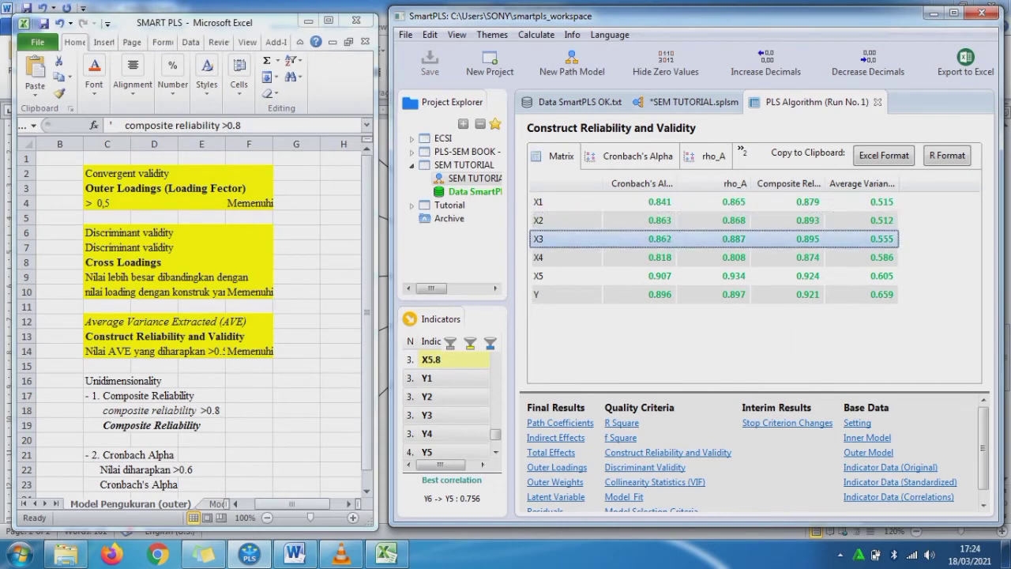
left_click(806, 258)
left_click(806, 276)
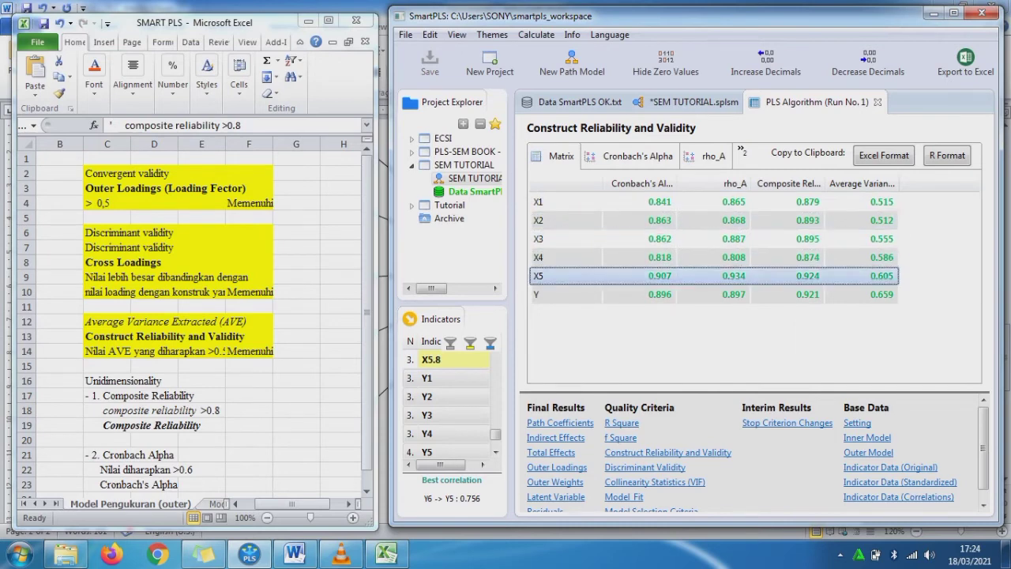
left_click(806, 295)
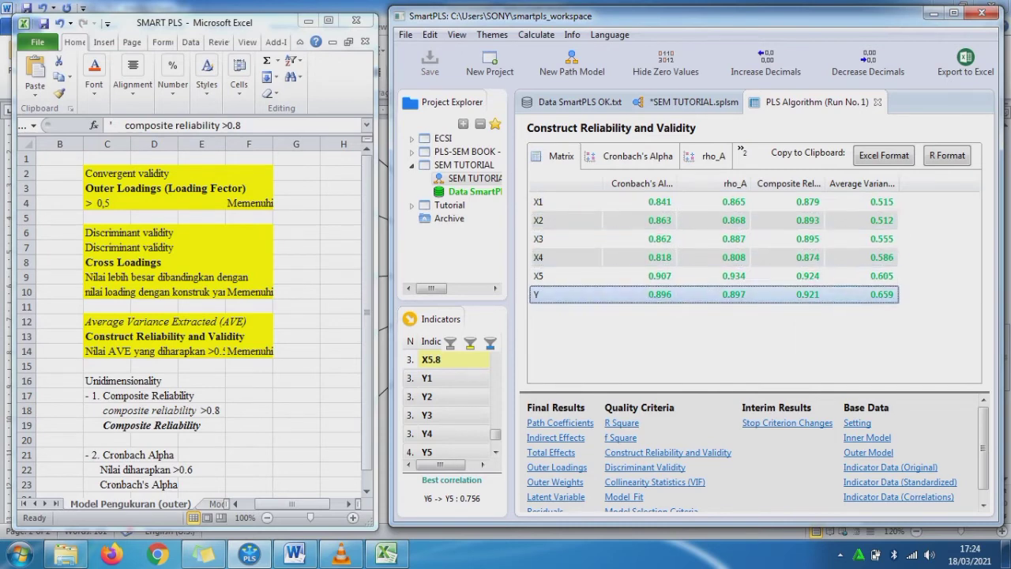
In Excel, enter "Memenuhi" in F19 as the verdict for the composite reliability criterion
left_click(249, 424)
left_click(249, 425)
type("M")
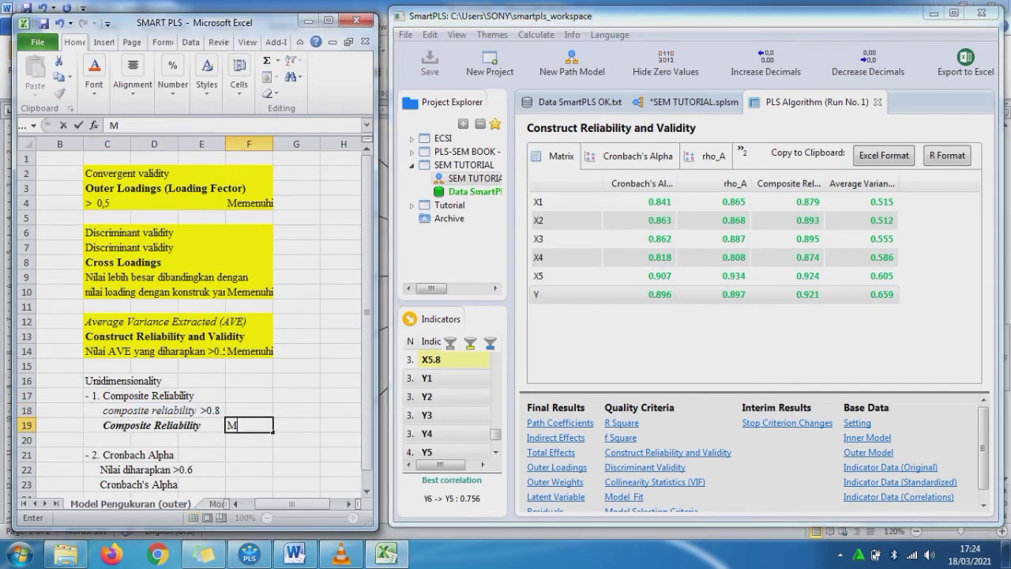
type("emenuhi")
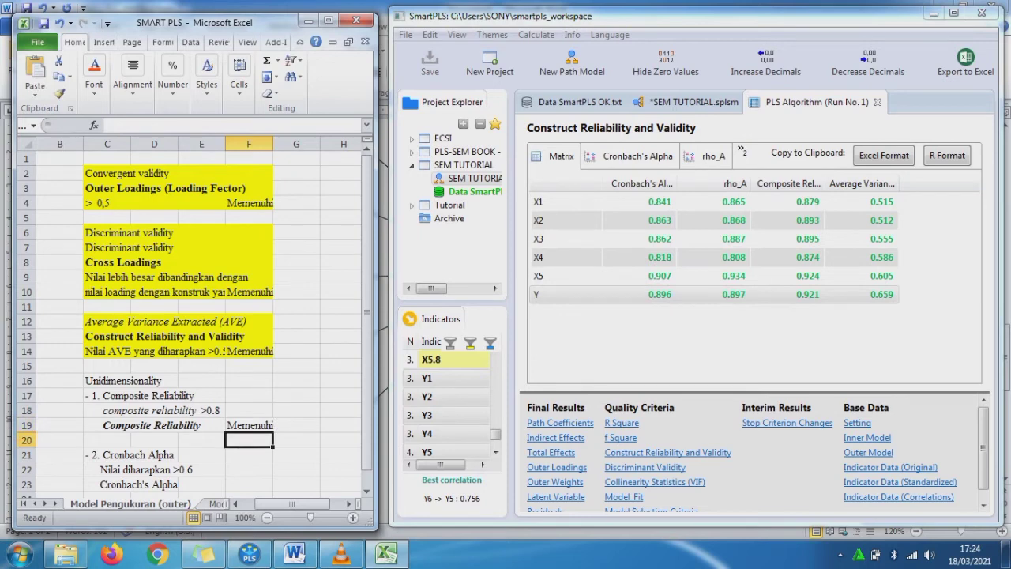
Fill the Unidimensionality and Composite Reliability block C16:F19 with yellow
left_click_drag(106, 381, 249, 425)
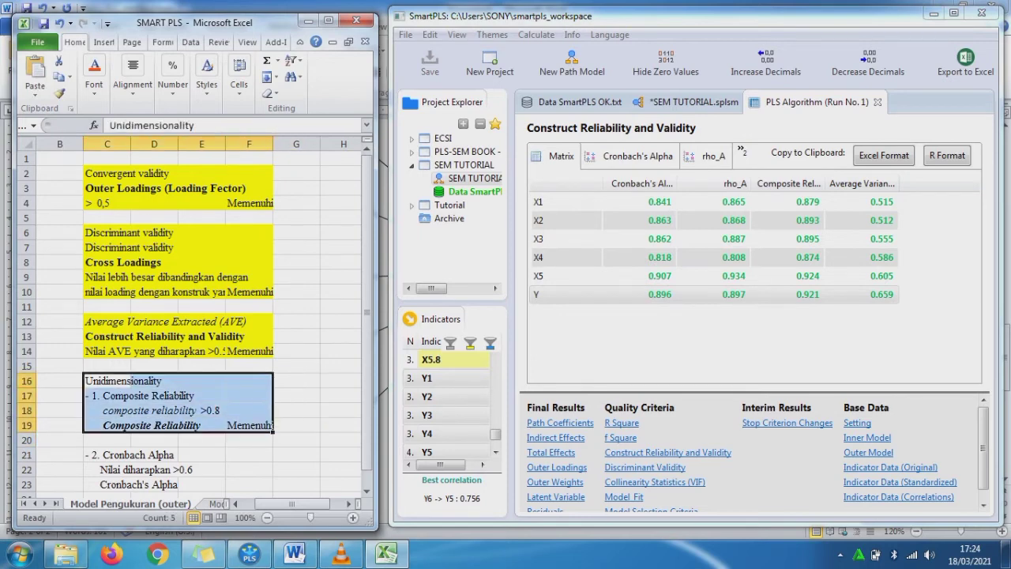
left_click(94, 83)
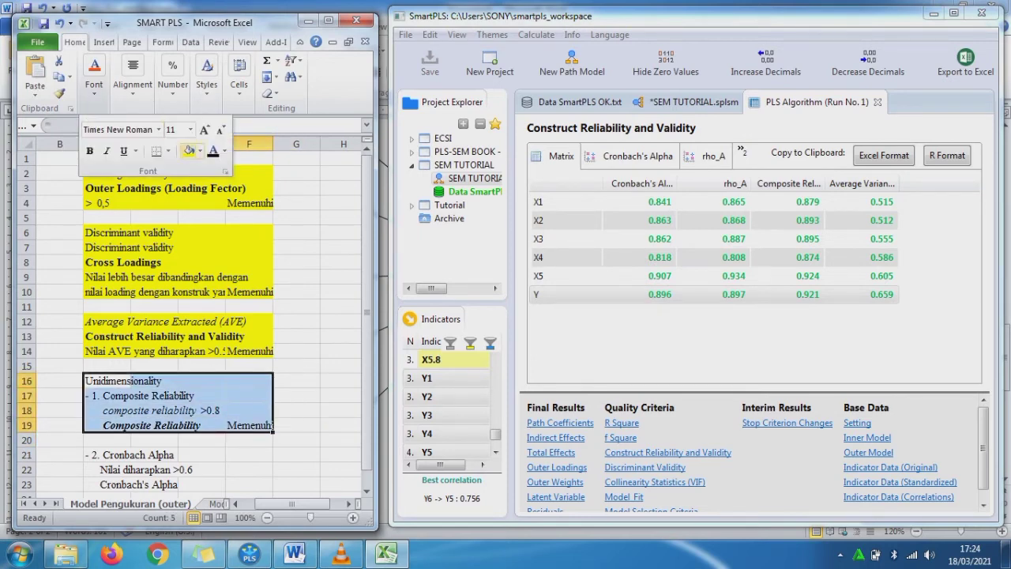
left_click(189, 151)
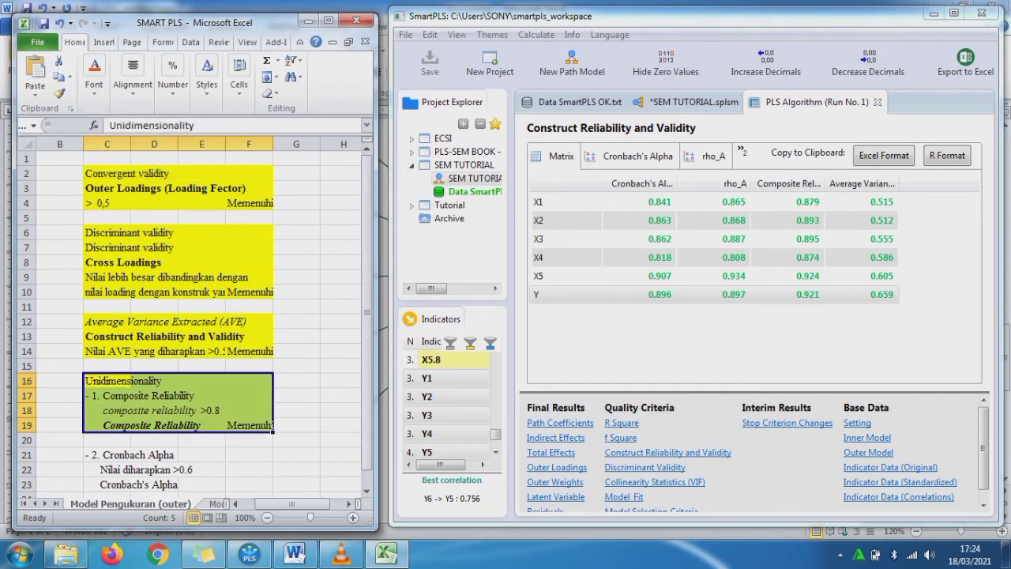
left_click(249, 470)
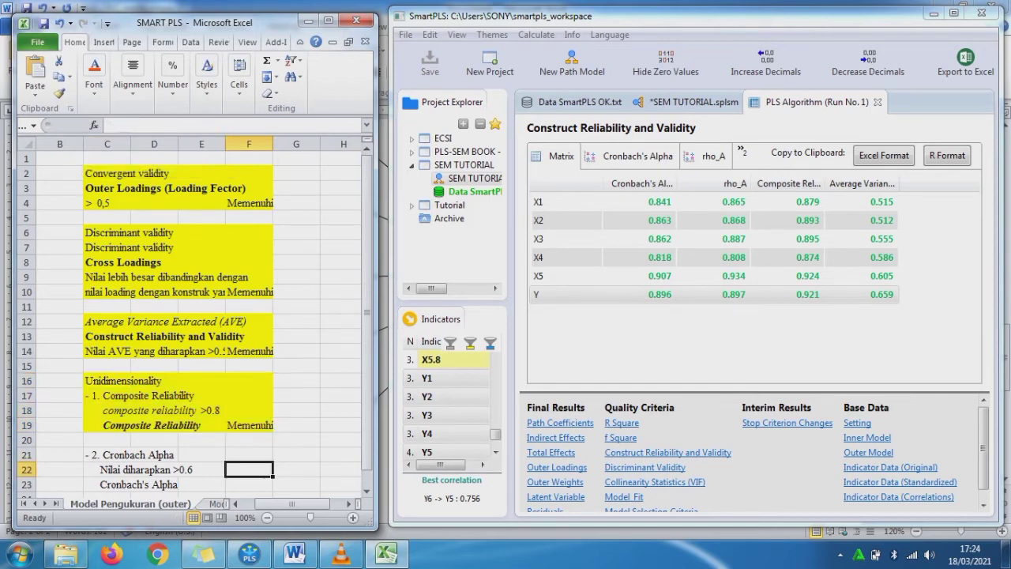
Sort SmartPLS's reliability table by Cronbach's Alpha in descending order and compare each construct with the >0.6 criterion in Excel's C21:F23 block
left_click(107, 455)
key("shift+Right")
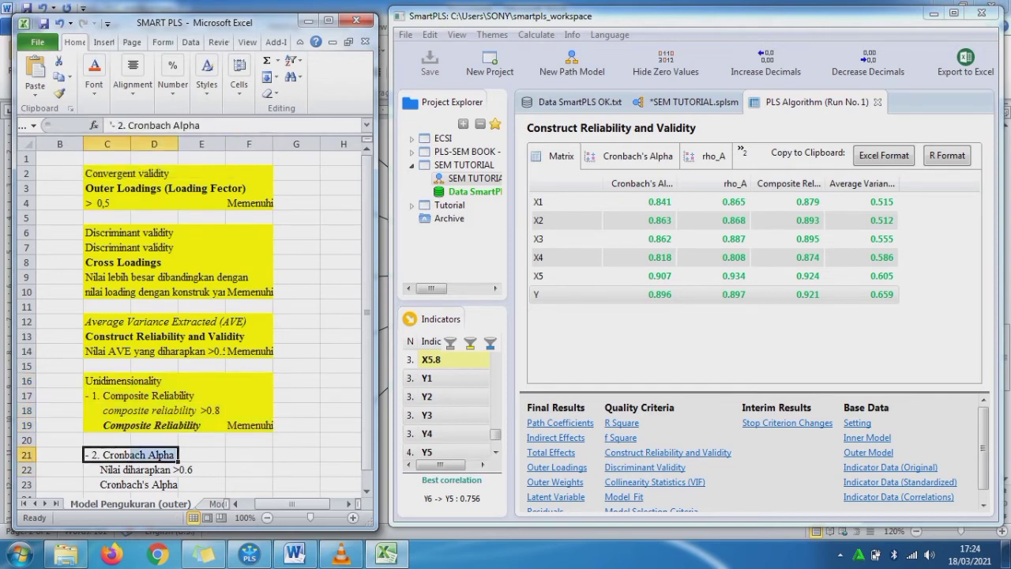
key("shift+Down")
key("shift+Down")
key("shift+Right")
key("shift+Right")
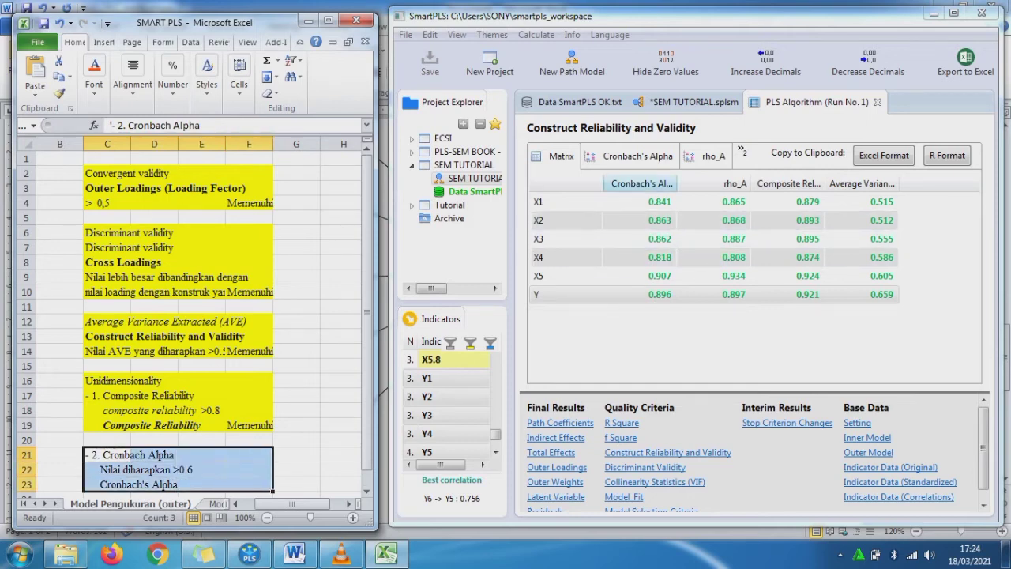
left_click(640, 184)
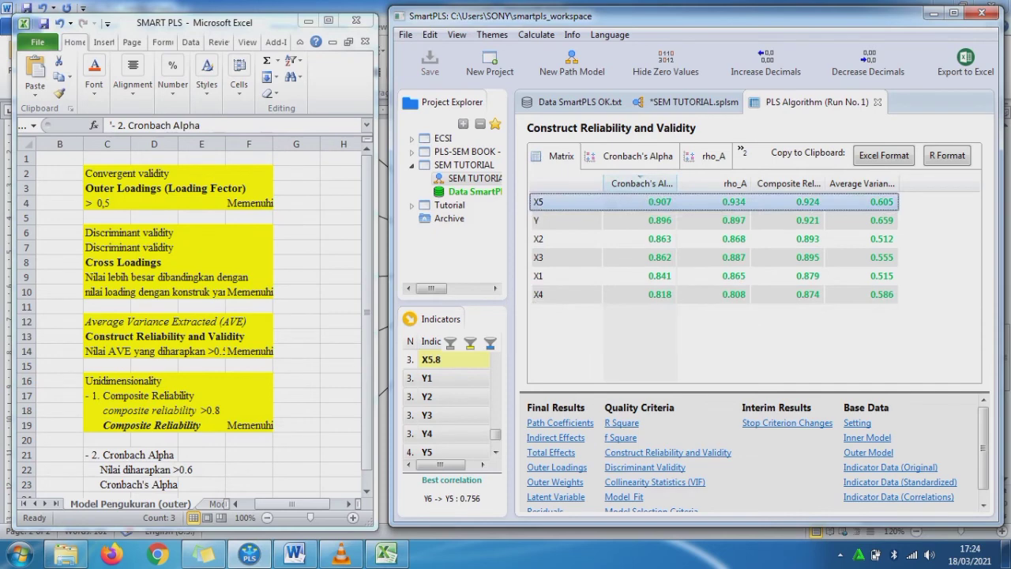
left_click(659, 221)
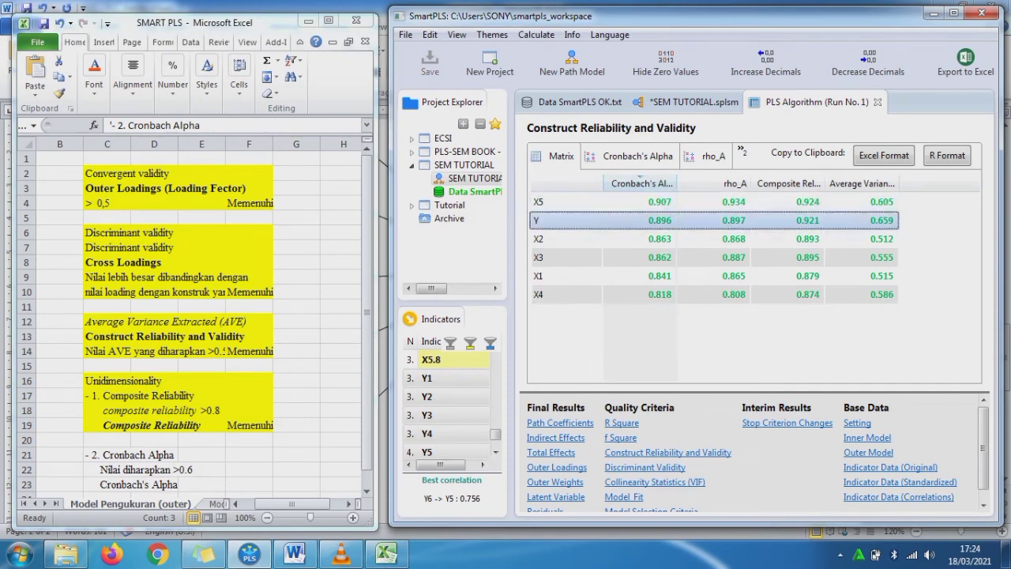
left_click(660, 238)
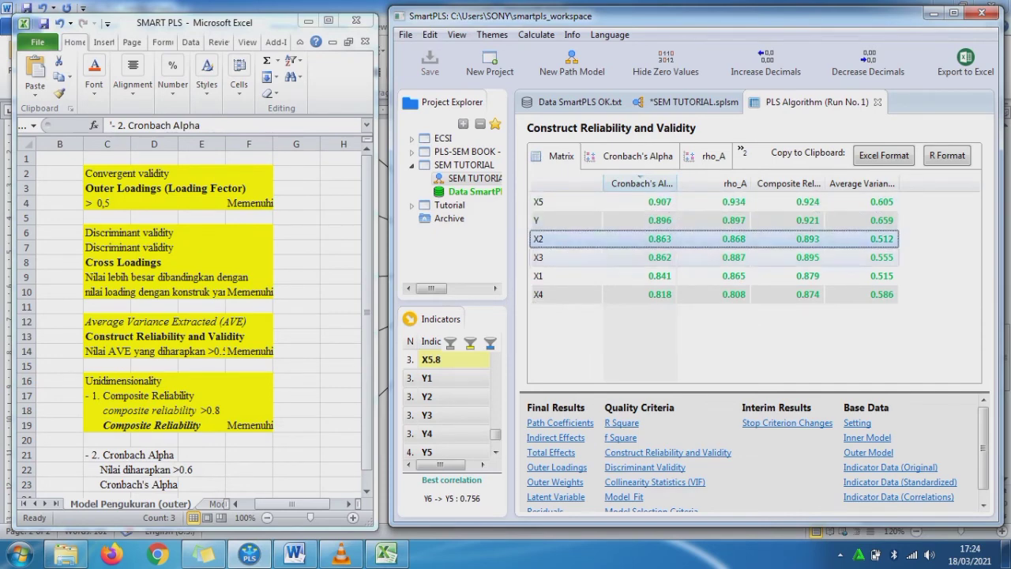
left_click(660, 257)
left_click(660, 276)
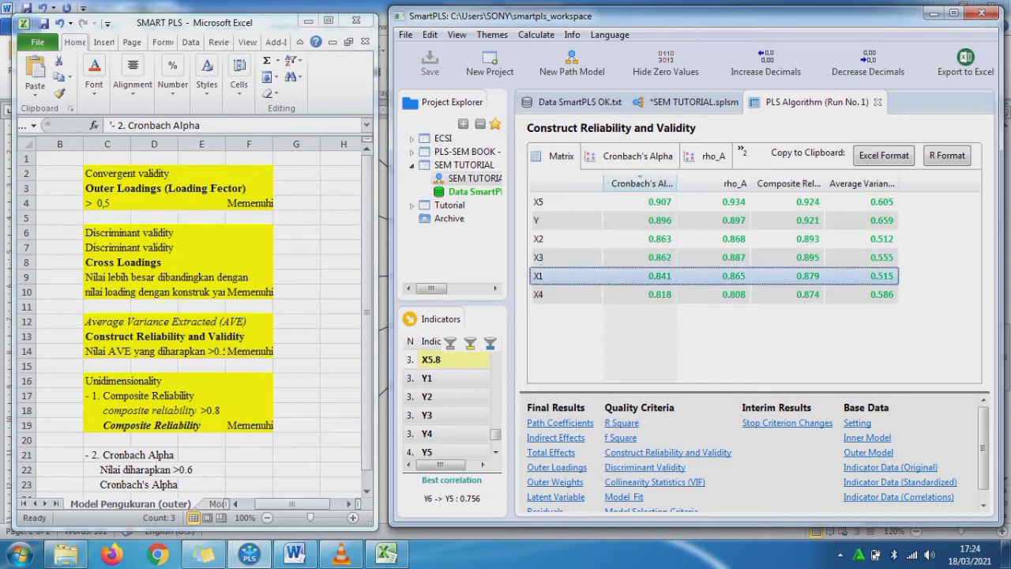
left_click(660, 294)
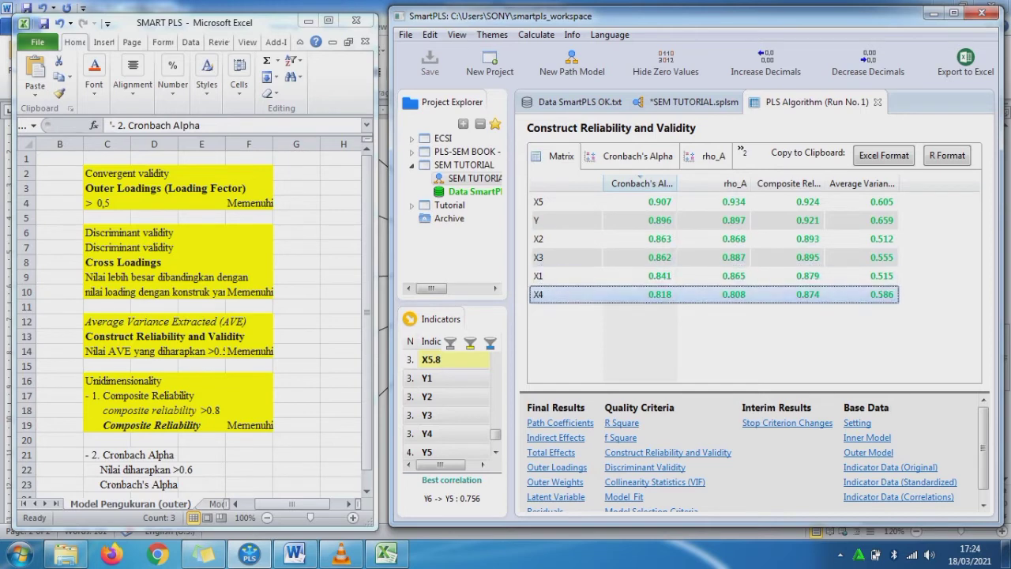
Enter "Memenuhi" in F23 as the Cronbach's Alpha verdict and fill the C21:F23 block with yellow
left_click(249, 484)
left_click(249, 484)
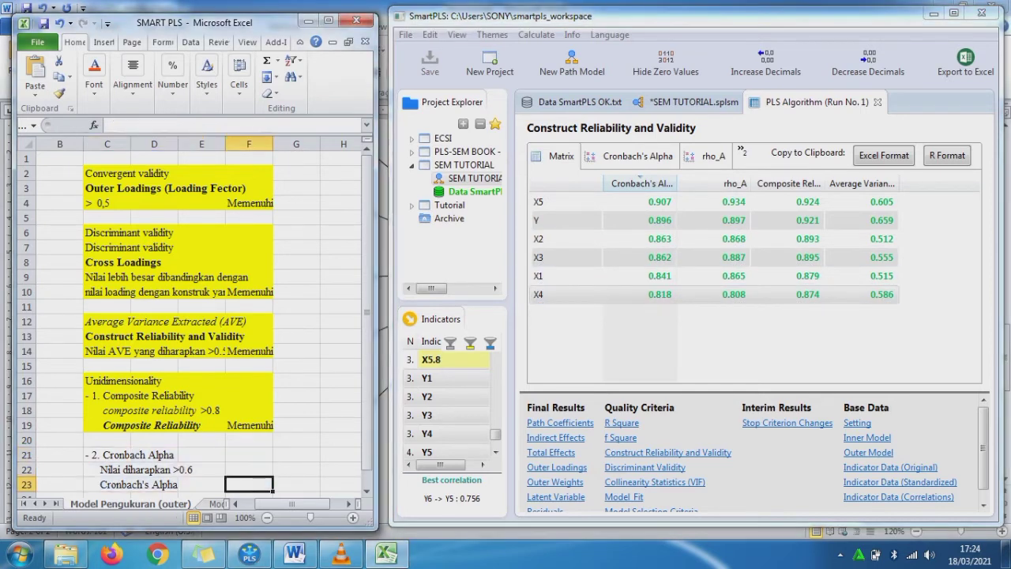
type("Memenuhi")
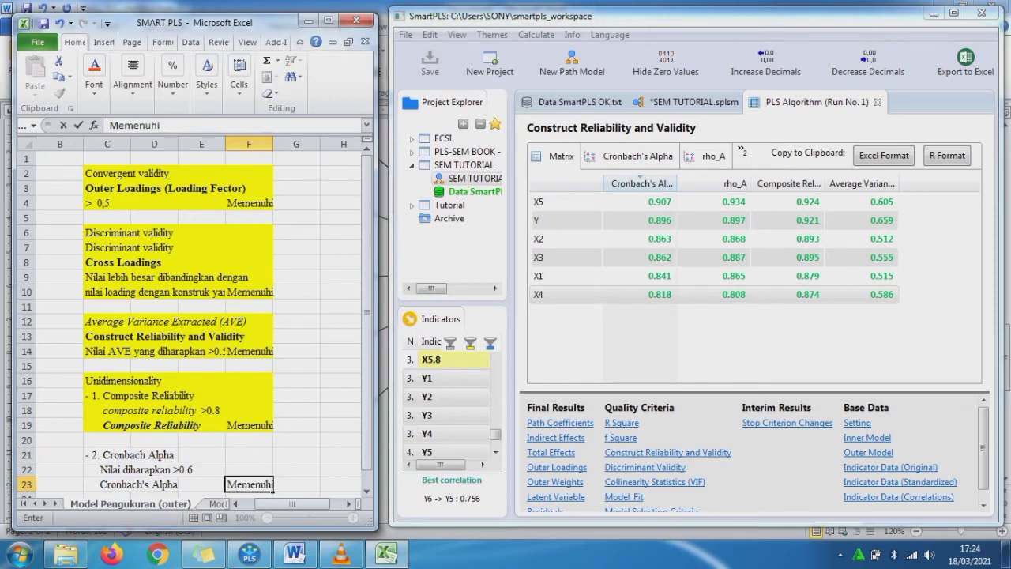
left_click_drag(111, 455, 253, 484)
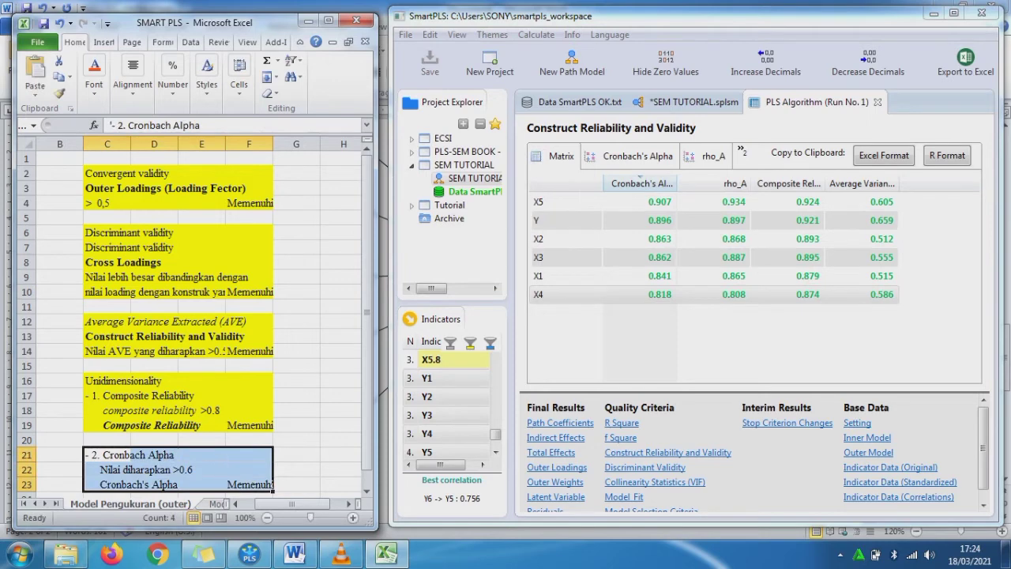
left_click(94, 76)
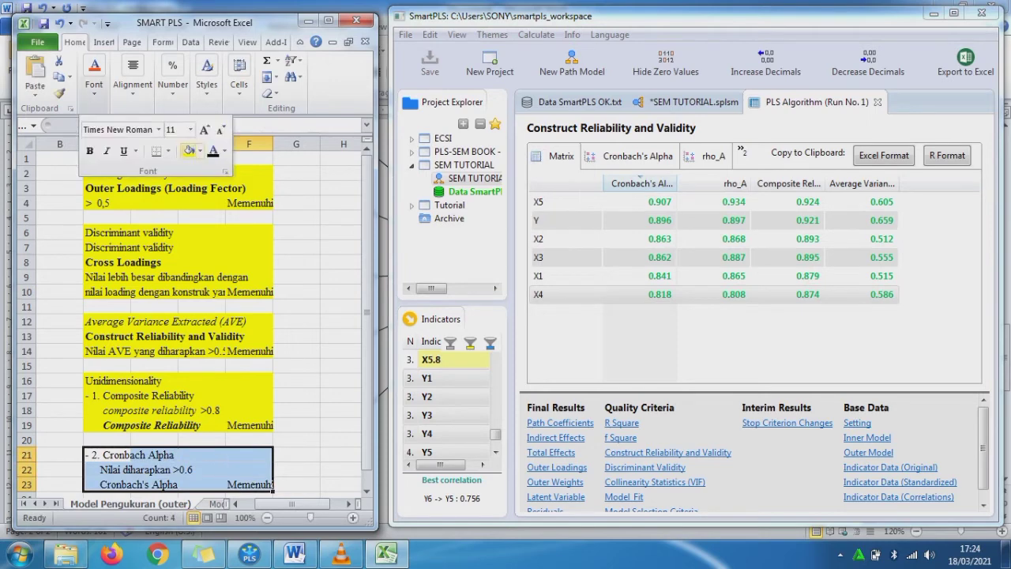
left_click(188, 150)
left_click(296, 380)
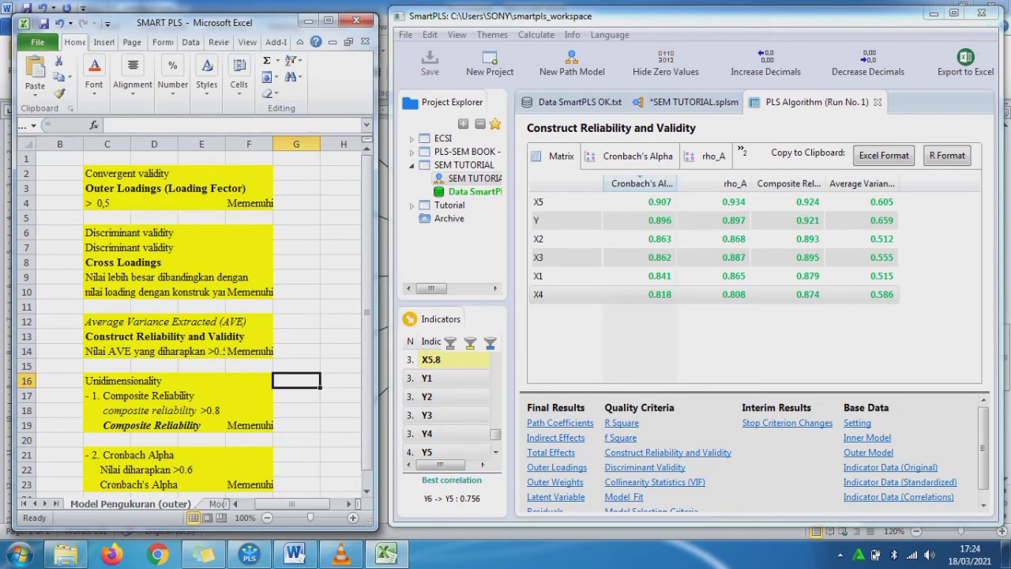
Switch to the Model Struktural (inner) sheet and bold the second R-Square heading in C2
key("ctrl+Page_Down")
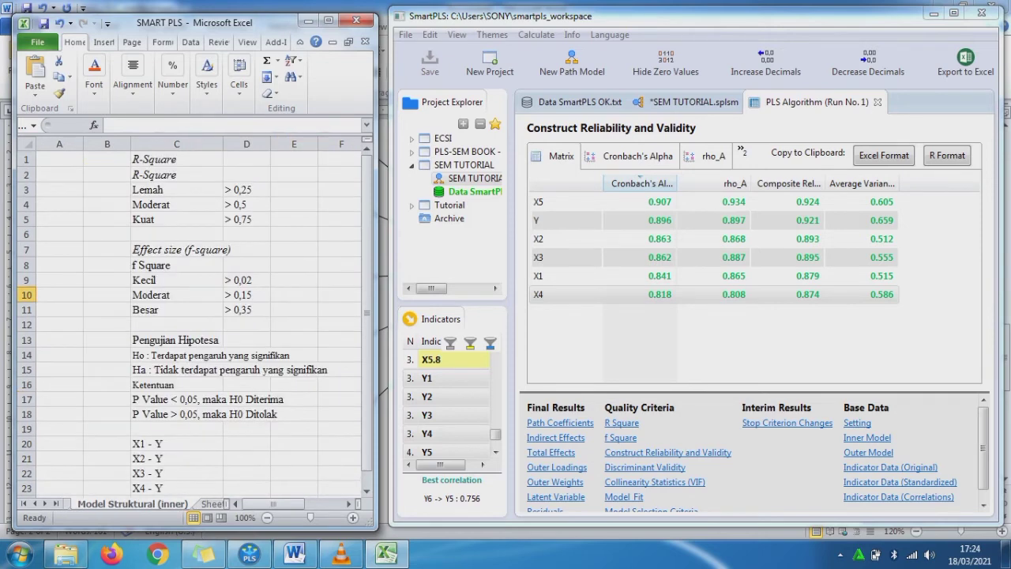
left_click(176, 174)
left_click(176, 160)
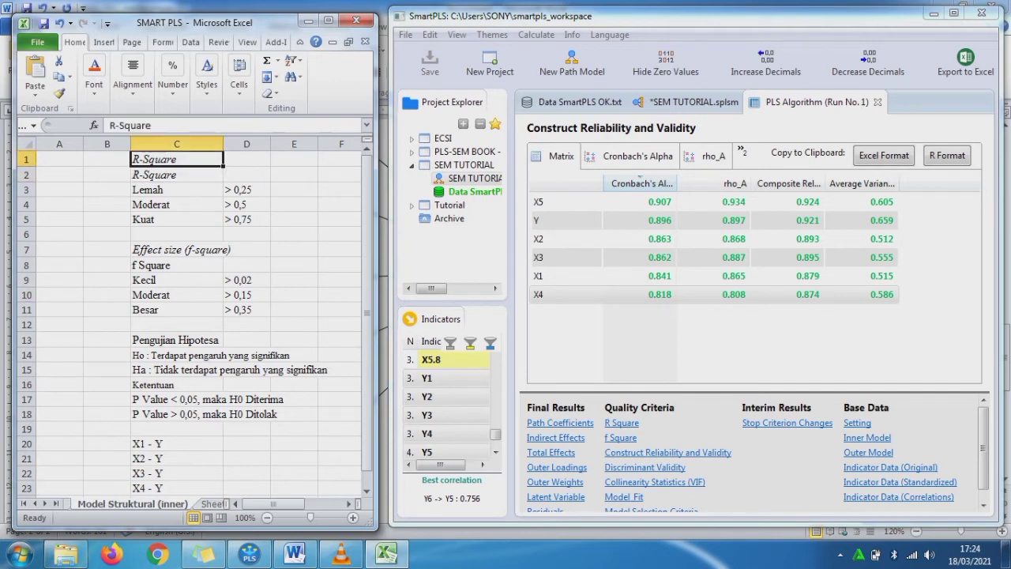
left_click(176, 174)
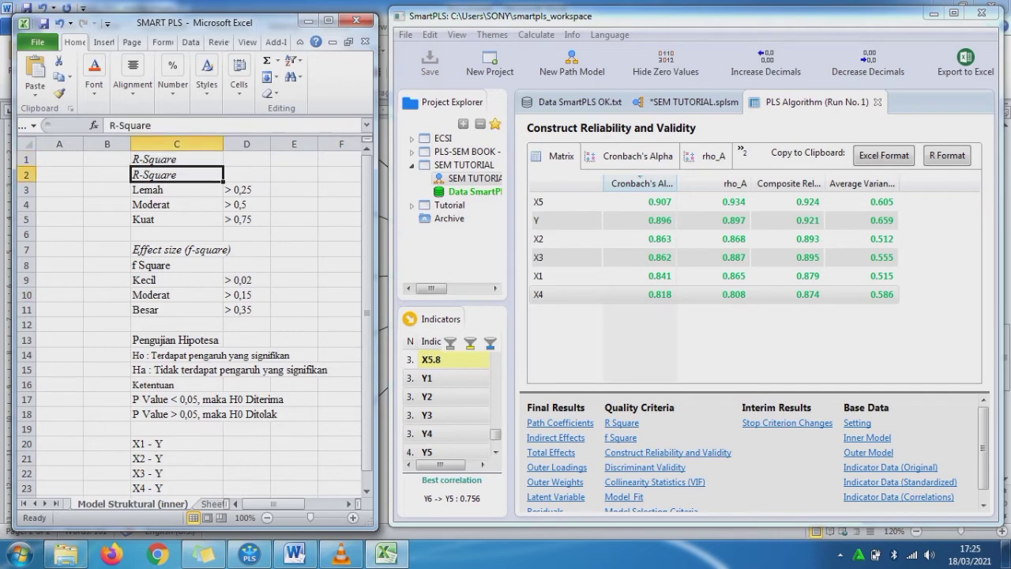
key("ctrl+b")
left_click(294, 250)
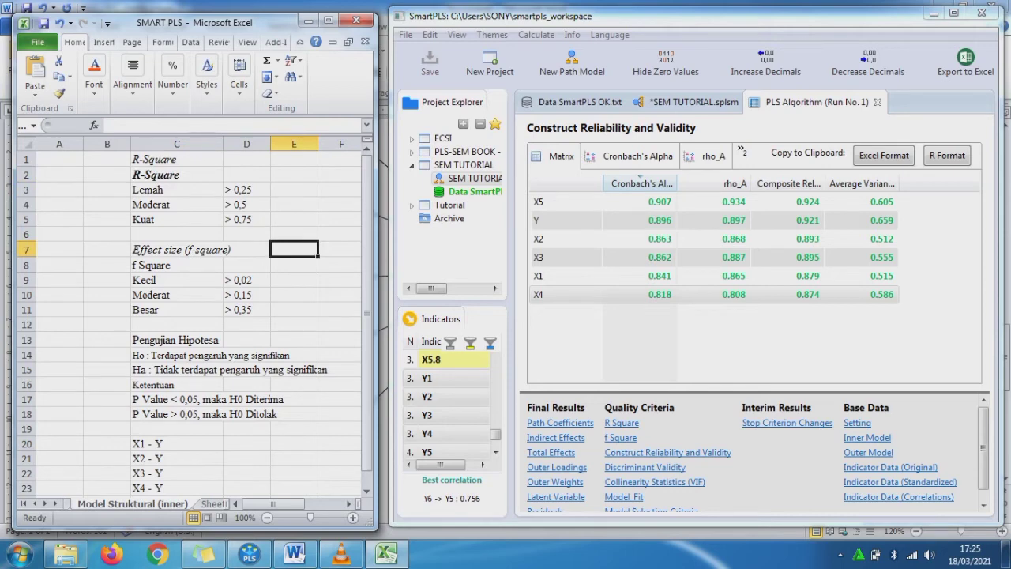
Check Y's R Square result in SmartPLS and bold the matching Moderat > 0,5 criterion in C4:D4 of the Excel sheet
left_click(622, 422)
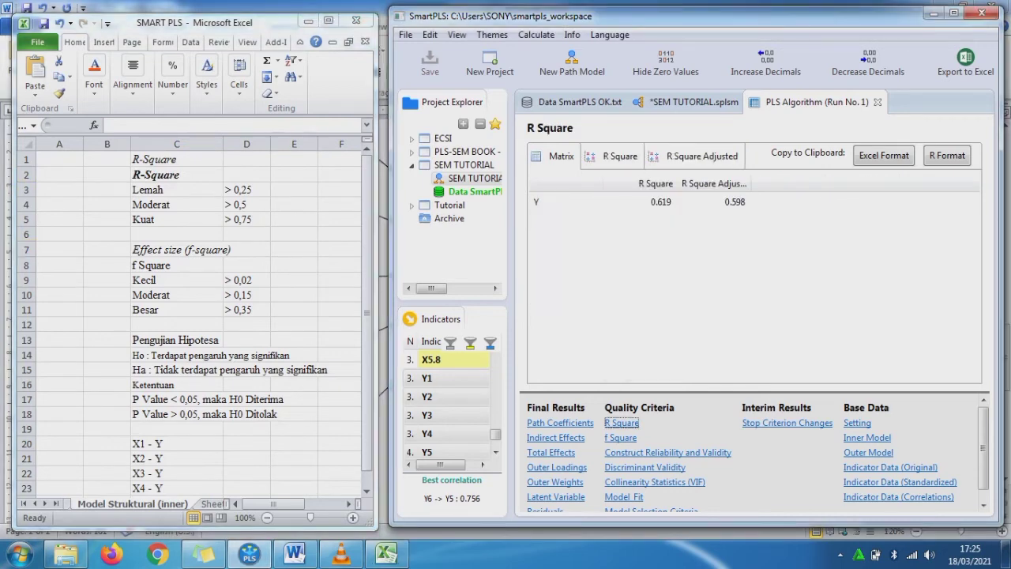
left_click(661, 202)
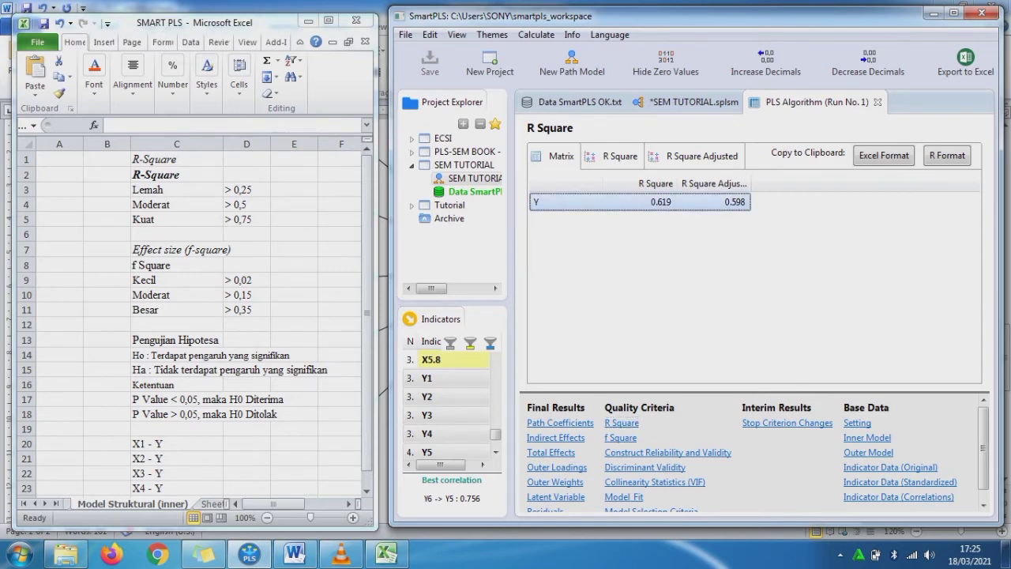
left_click(293, 249)
left_click_drag(177, 204, 246, 205)
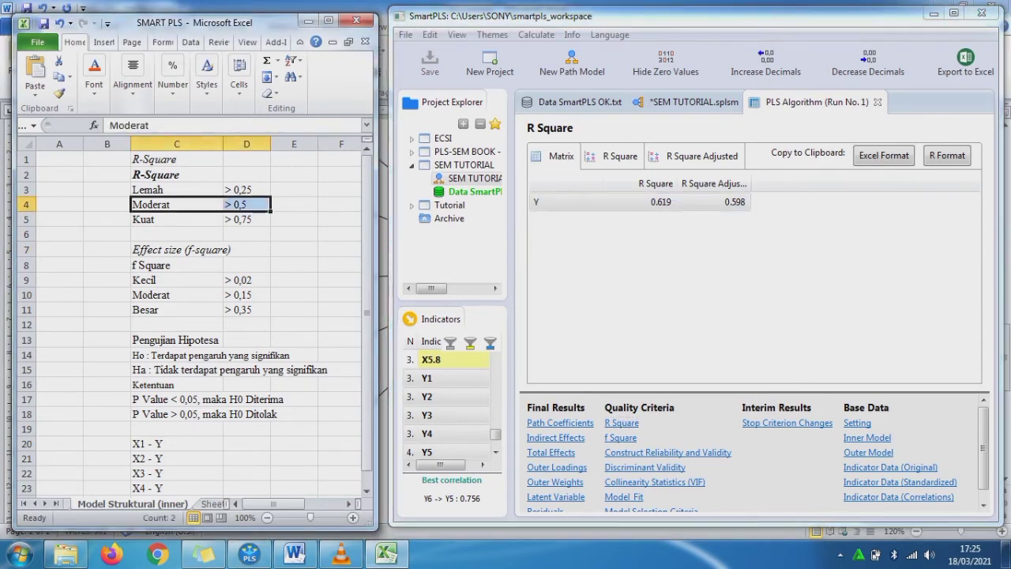
left_click(94, 77)
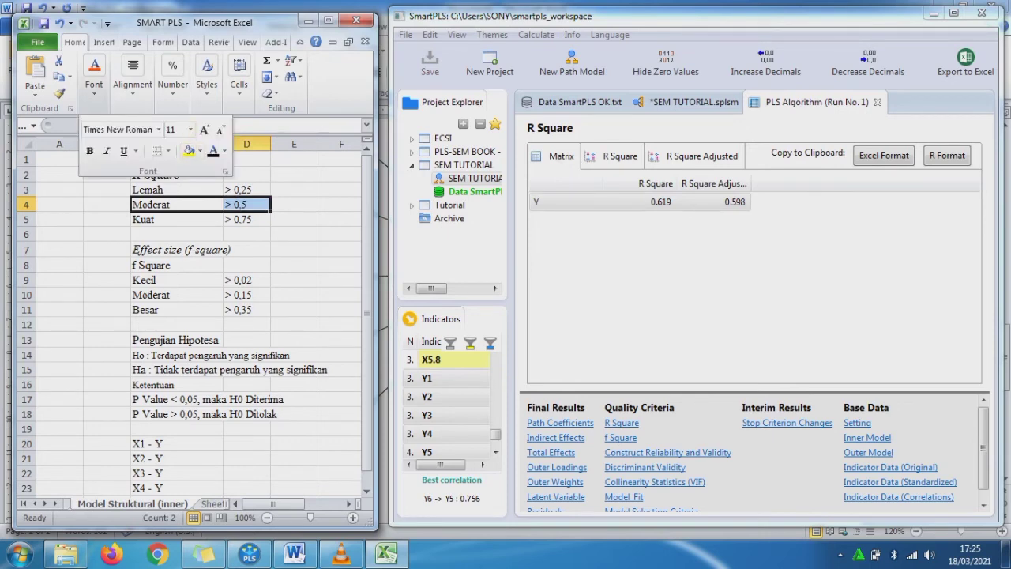
key("Escape")
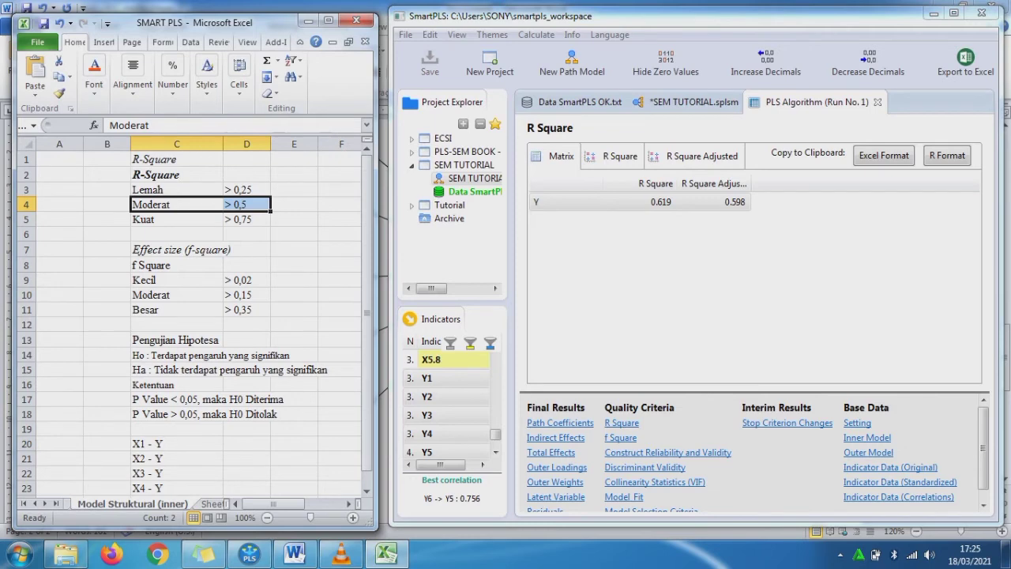
key("ctrl+b")
Dismiss the Windows color scheme prompt and enter "Moderat" in E5 as the R-Square verdict
left_click(294, 220)
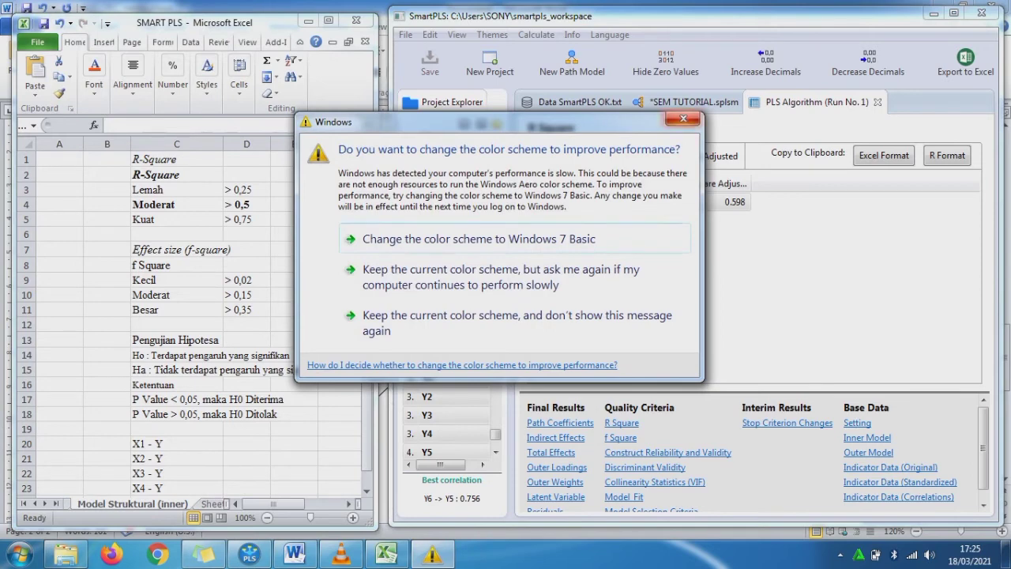
left_click(683, 119)
type("M")
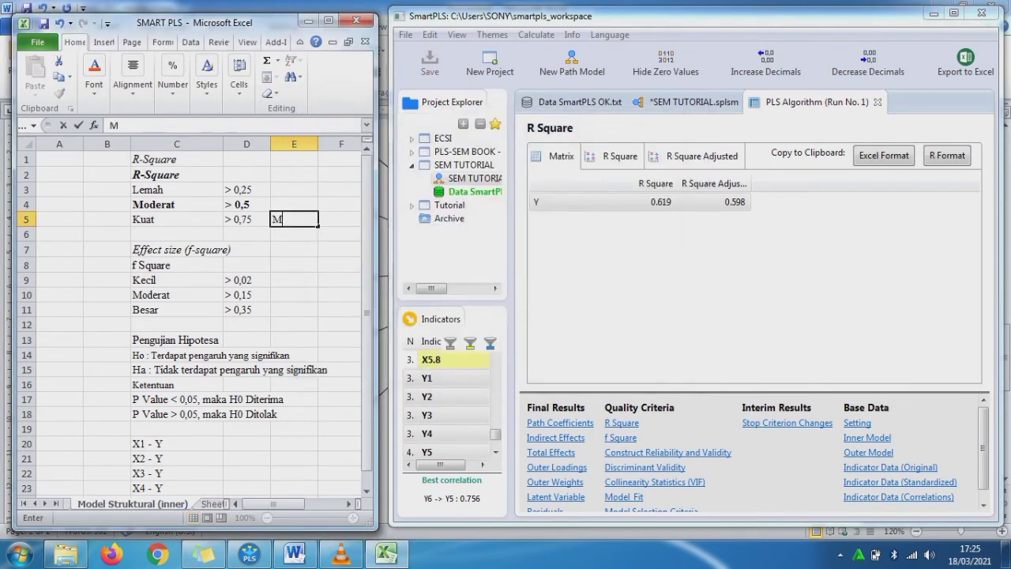
type("oderat")
key("Return")
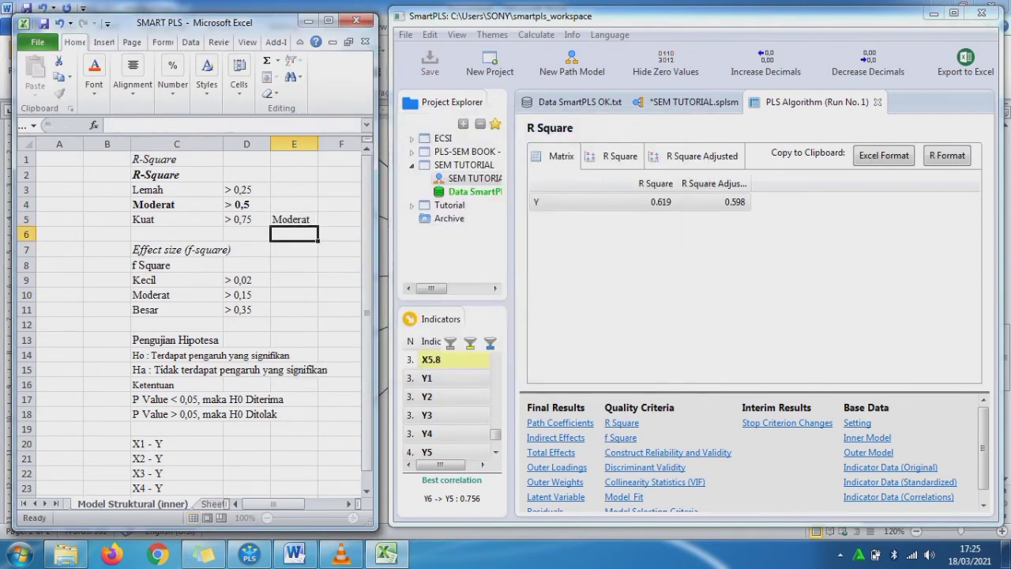
Fill the R-Square block C1:E5, including its Moderat verdict, with yellow
key("Up")
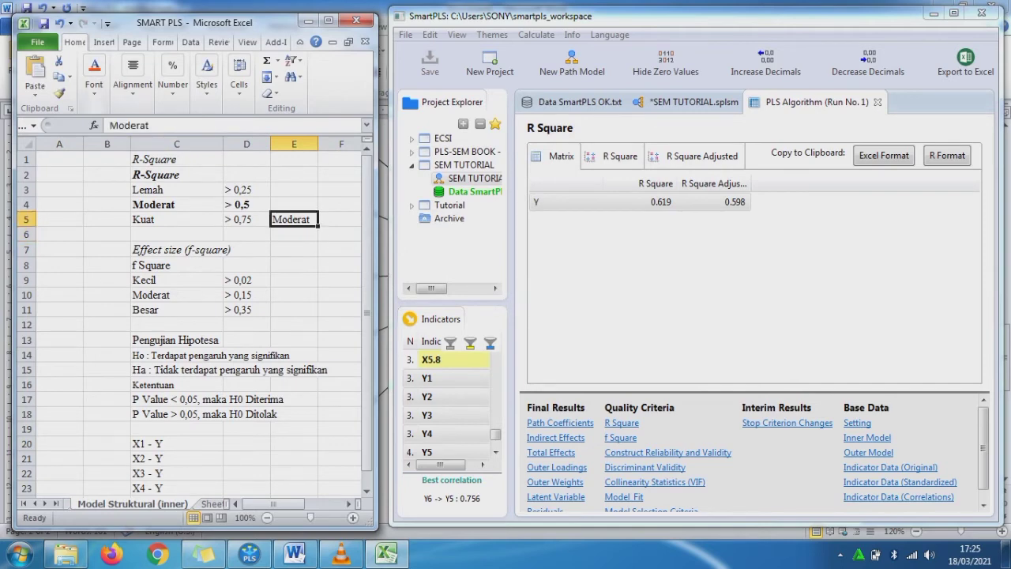
left_click(94, 76)
left_click(187, 151)
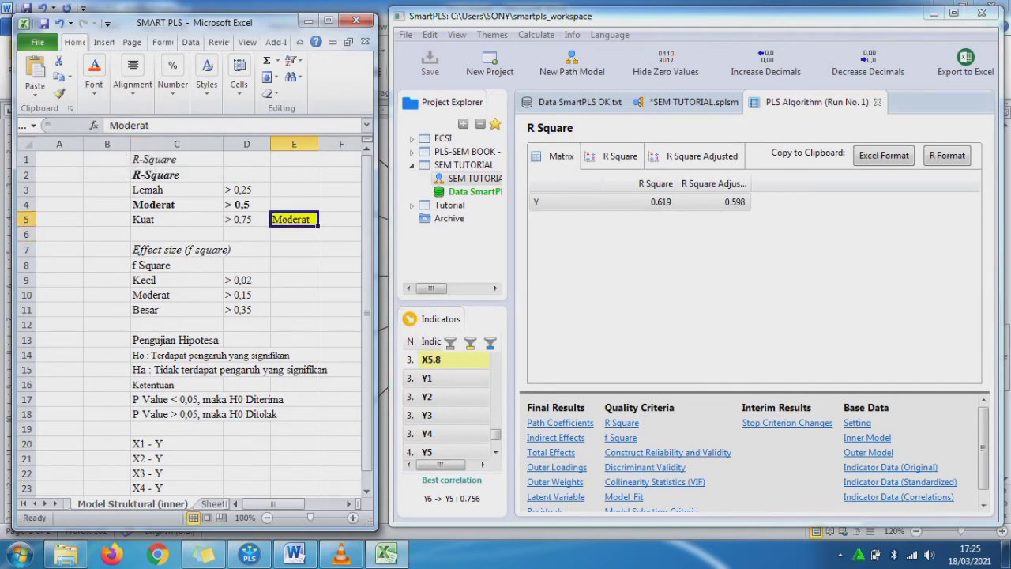
left_click_drag(176, 159, 294, 220)
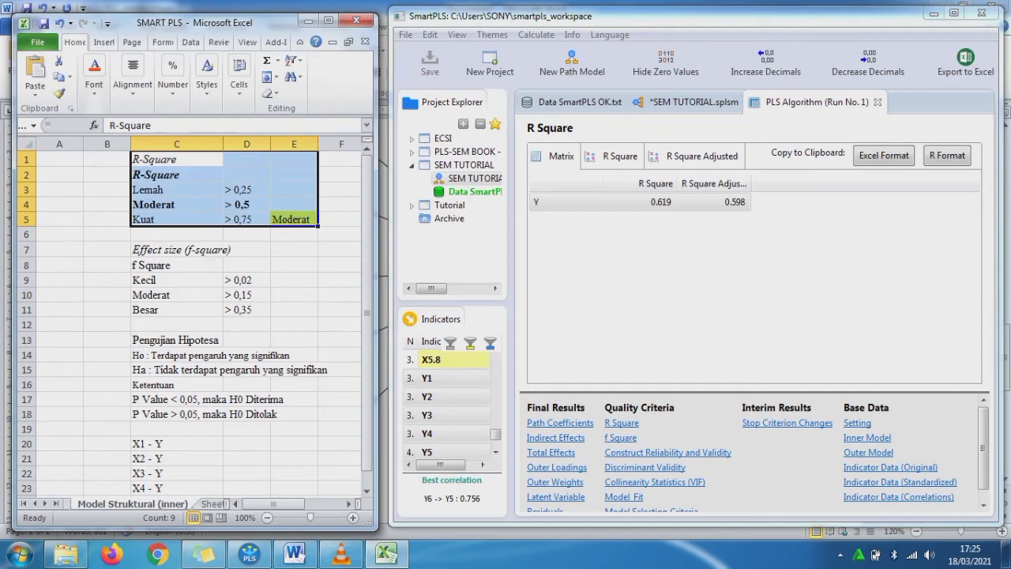
left_click(94, 76)
left_click(189, 151)
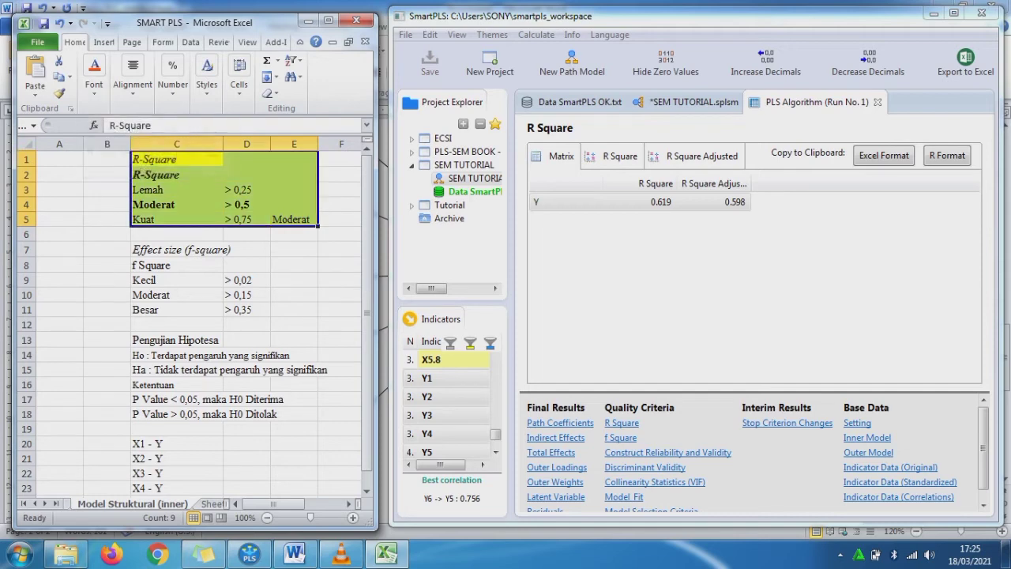
left_click(247, 280)
Open the f Square results in SmartPLS and compare the Y column values with the effect size criteria in Excel's C7:D11 block
left_click(220, 250)
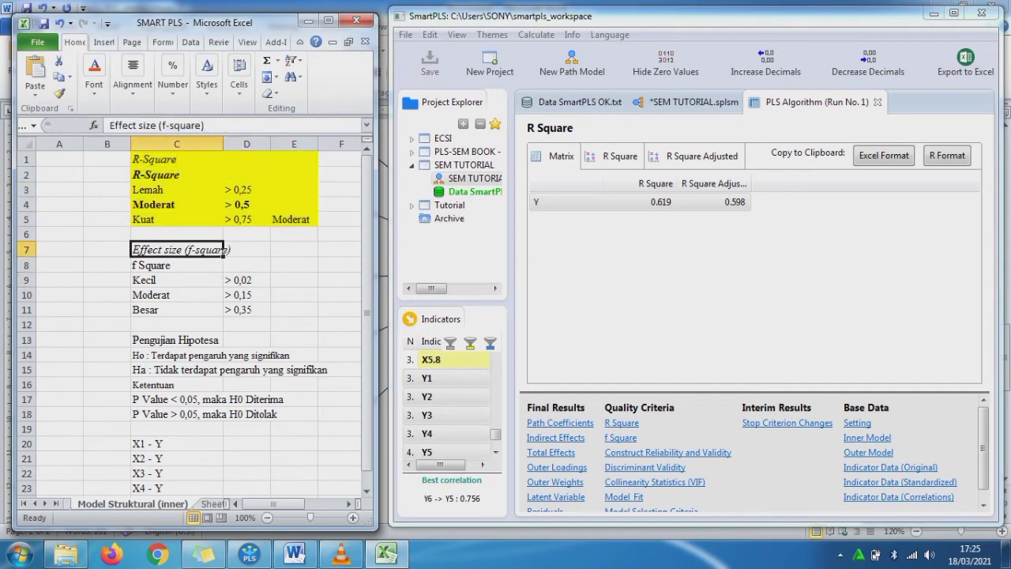
key("Down")
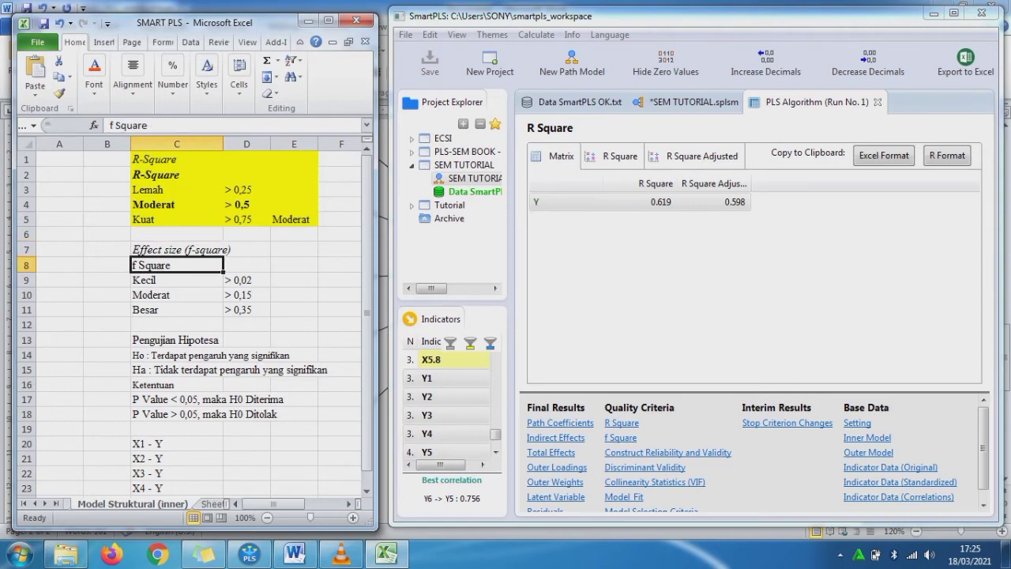
left_click(620, 437)
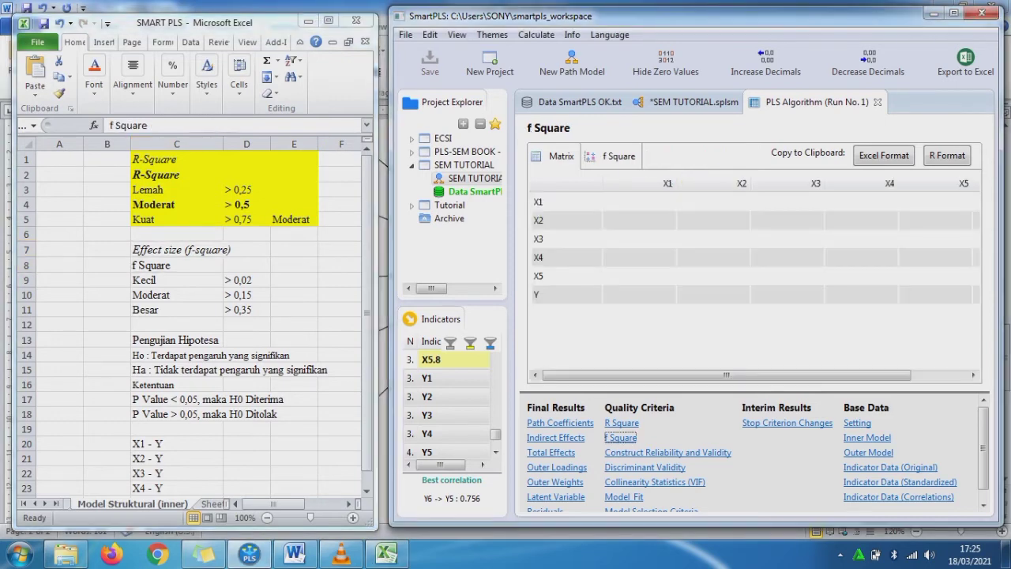
left_click_drag(720, 375, 777, 375)
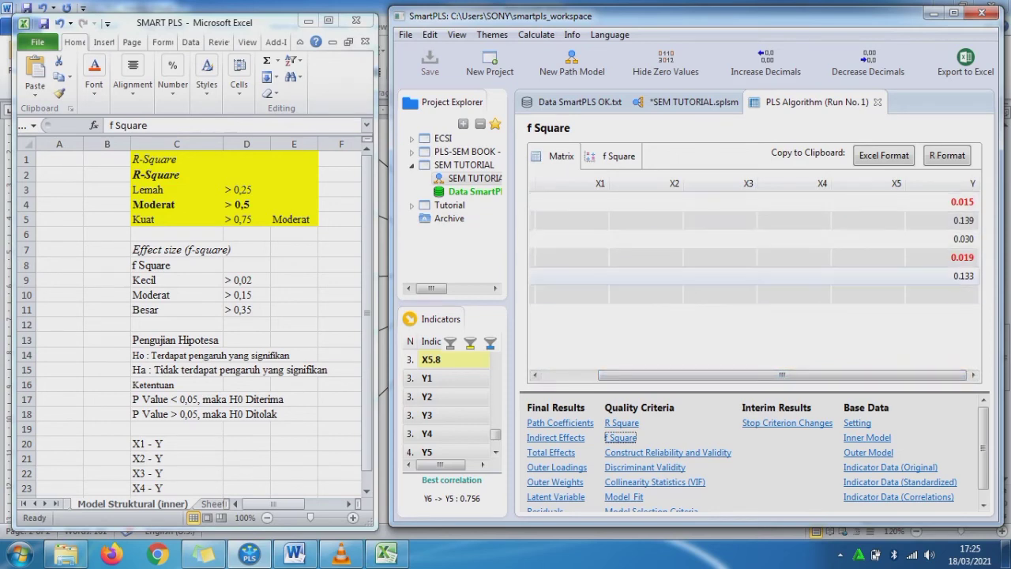
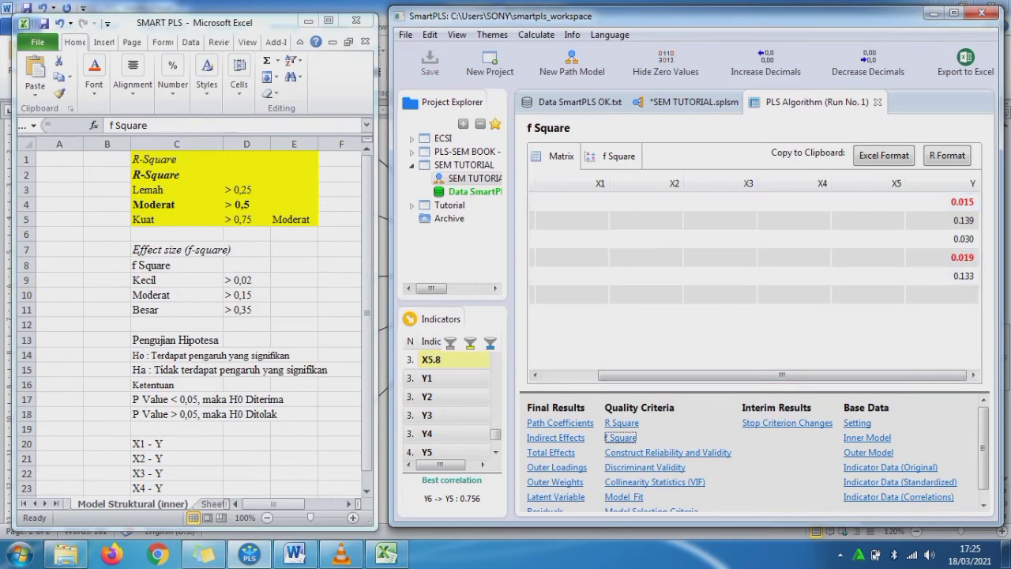
mouse_move(782, 375)
left_mouse_down()
mouse_move(727, 375)
mouse_move(782, 375)
left_mouse_up()
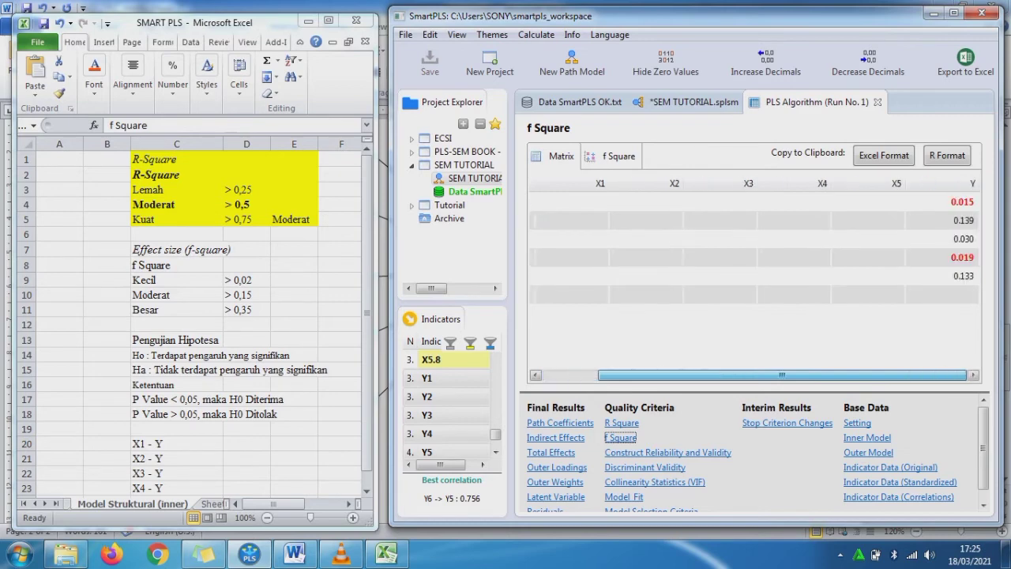
In Excel, enter the label "X1" in E8 beside the f Square heading
left_click(177, 265)
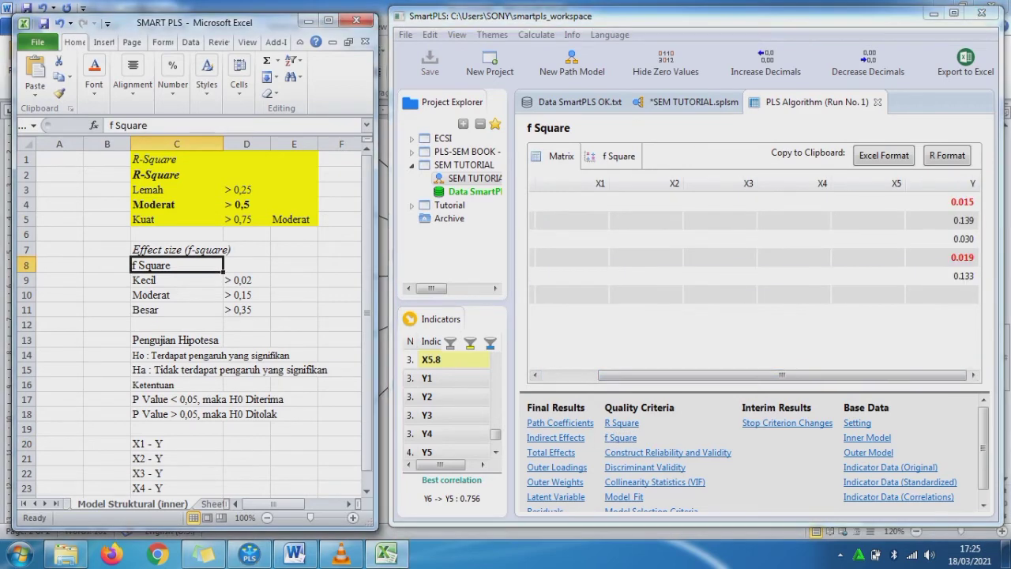
left_click(294, 280)
left_click(294, 266)
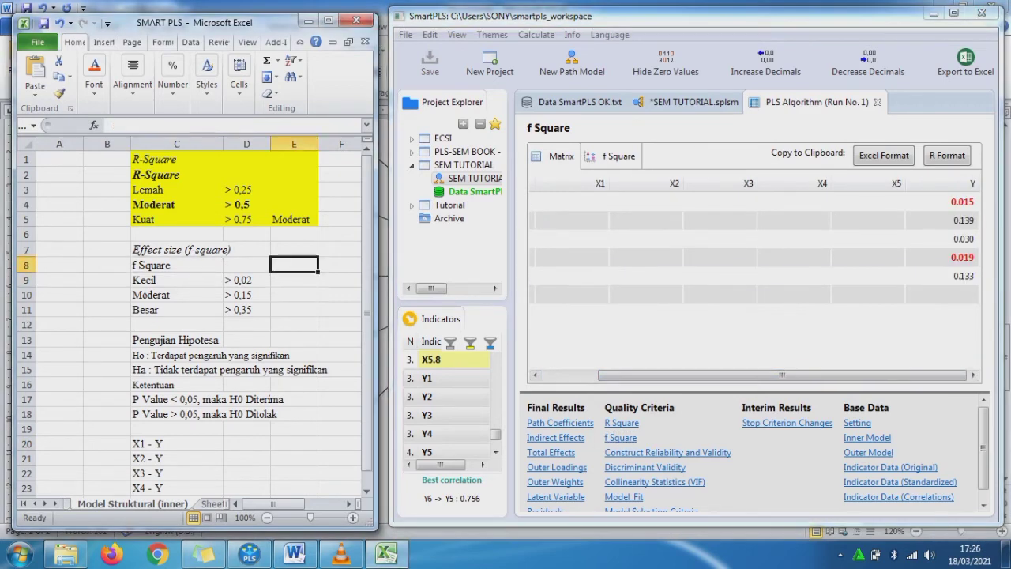
type("x1")
key("BackSpace")
key("BackSpace")
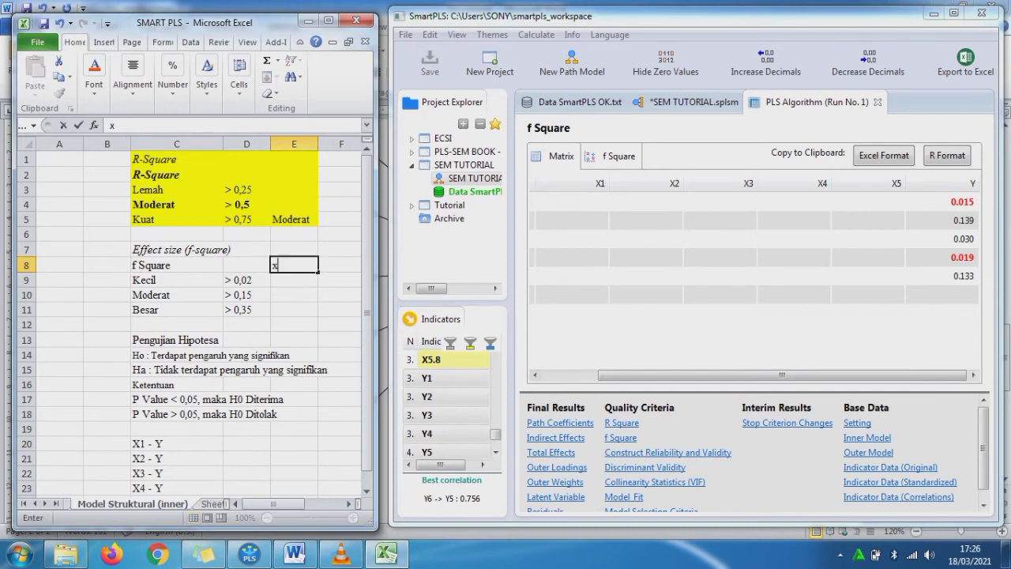
type("X1")
key("Tab")
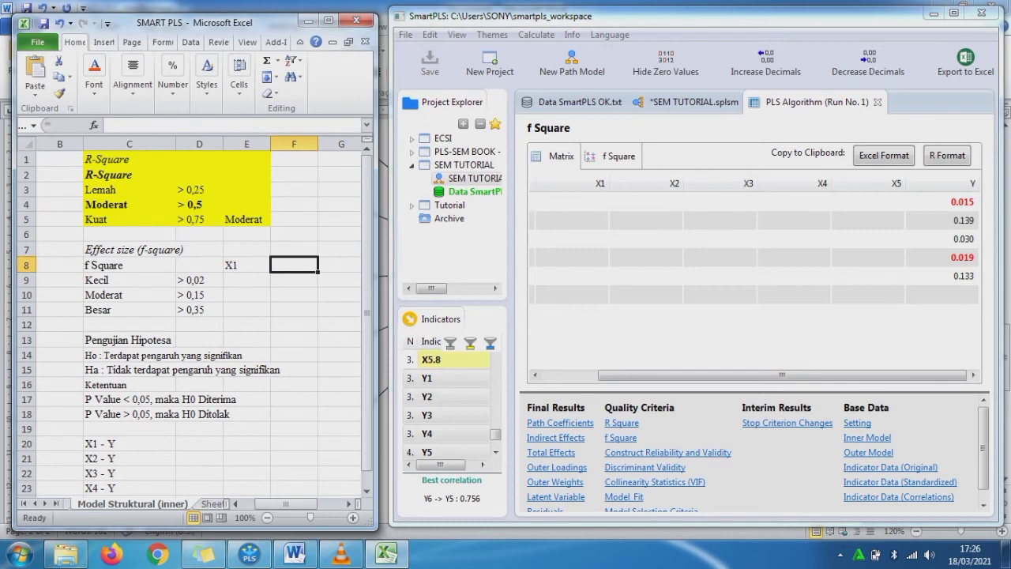
Enter "Kecil" in F8 as the effect size category for X1
type("kECIL")
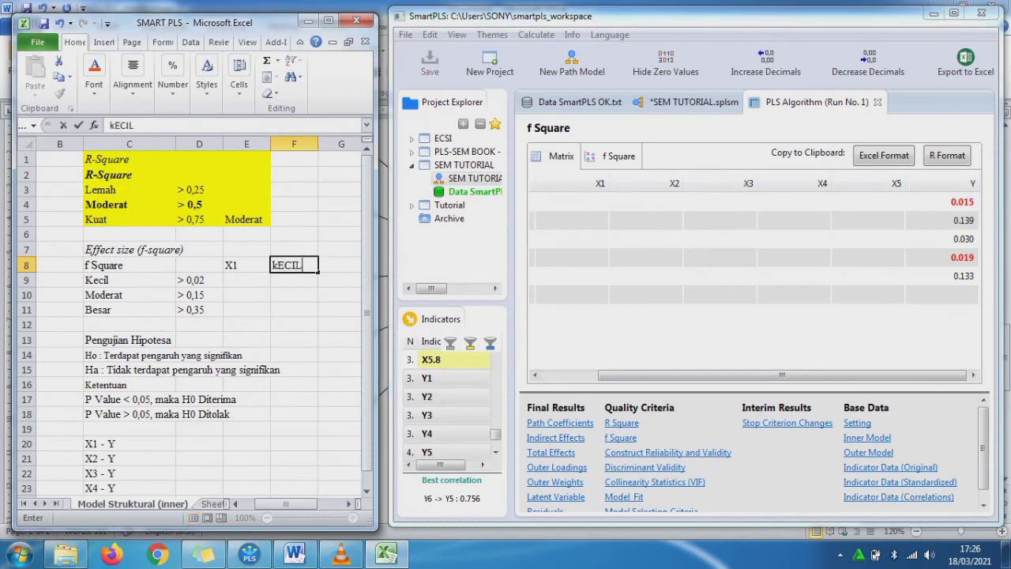
key("BackSpace")
key("BackSpace")
key("BackSpace")
key("BackSpace")
key("BackSpace")
type("Kecil")
key("Return")
Enter the label "X2" in E9, directly below X1 in the f Square block
key("Left")
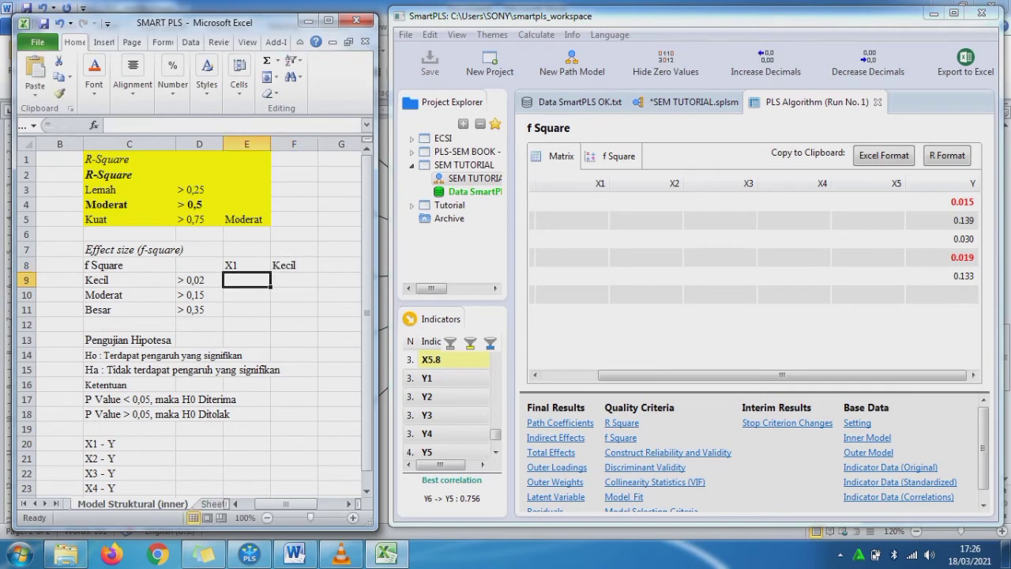
type("X1")
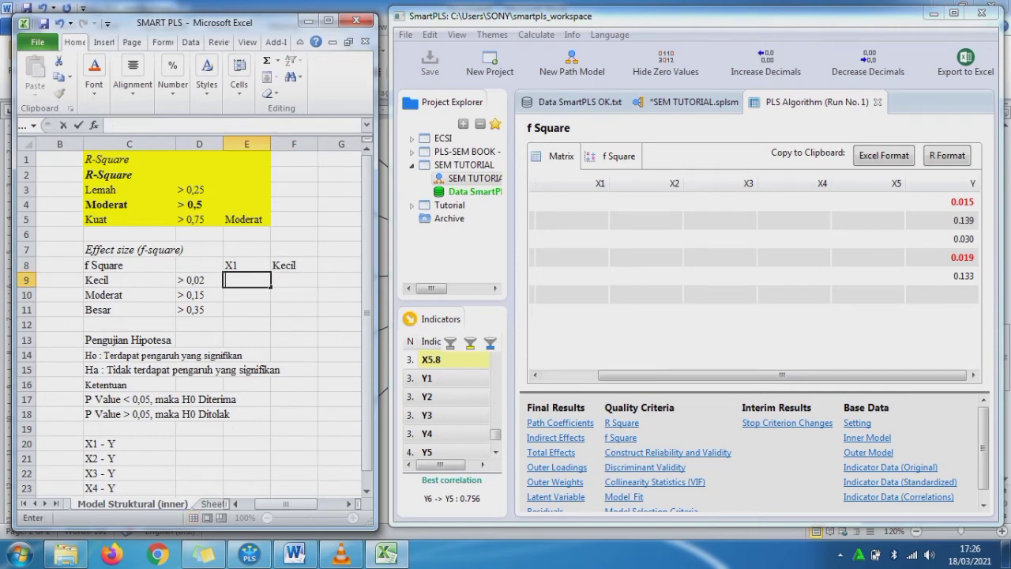
key("BackSpace")
type("2")
key("Right")
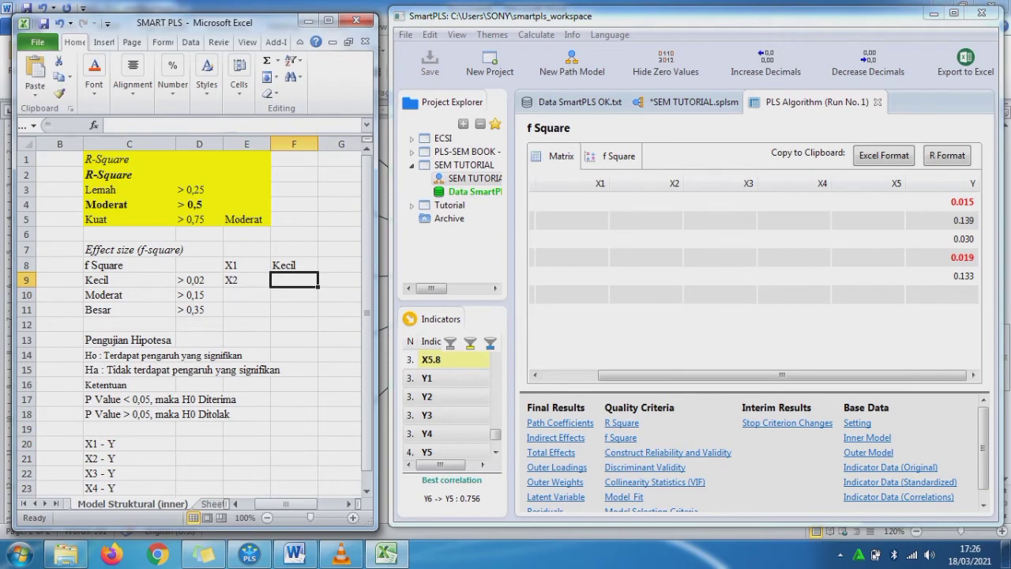
Enter "Moderat" in F9 as the effect size category for X2
type("MOder")
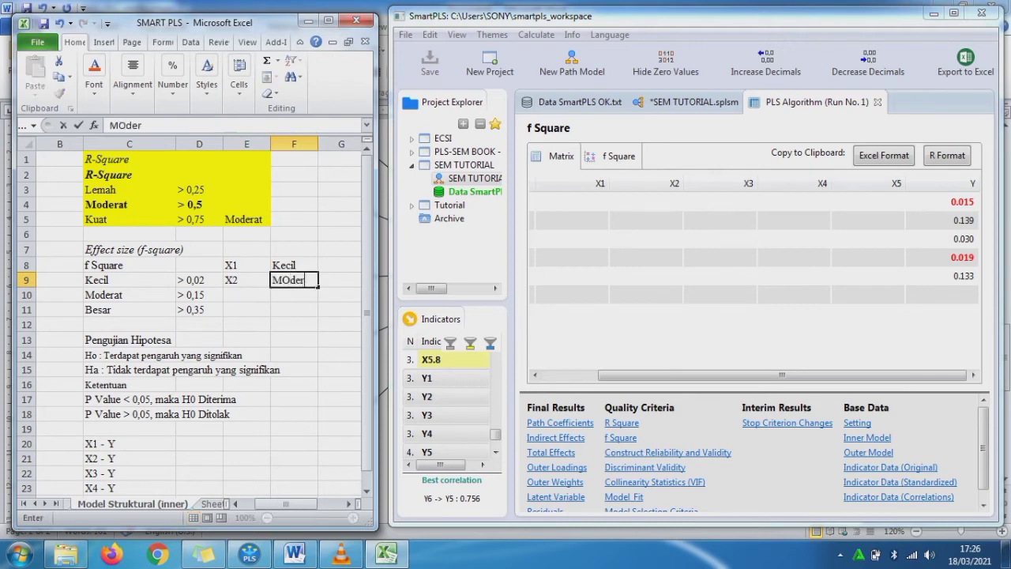
key("BackSpace")
key("BackSpace")
key("BackSpace")
key("BackSpace")
type("oderat")
key("Return")
Enter the label "X3" in E10 and its effect size category "Kecil" in F10
key("Left")
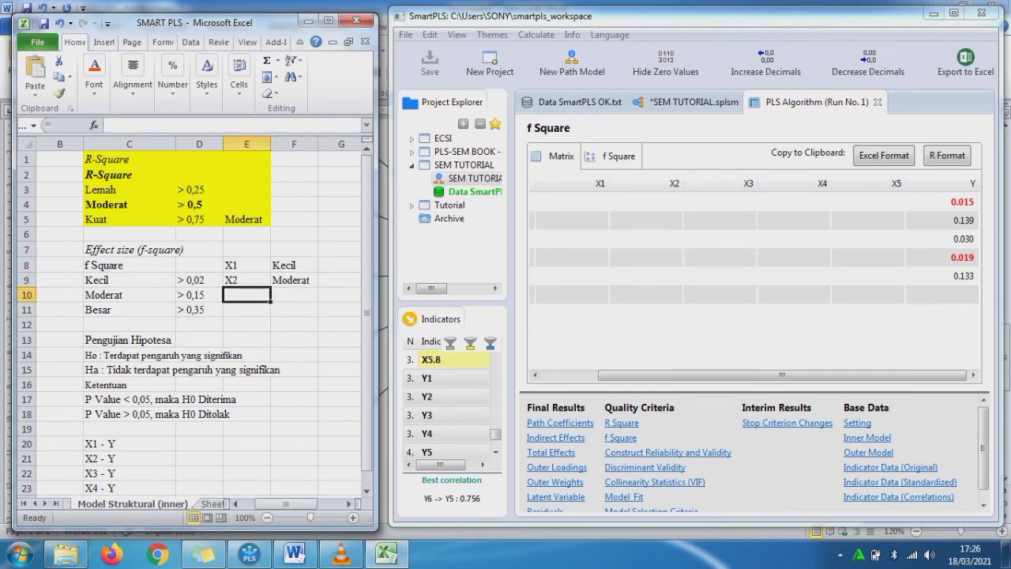
type("X3")
key("Return")
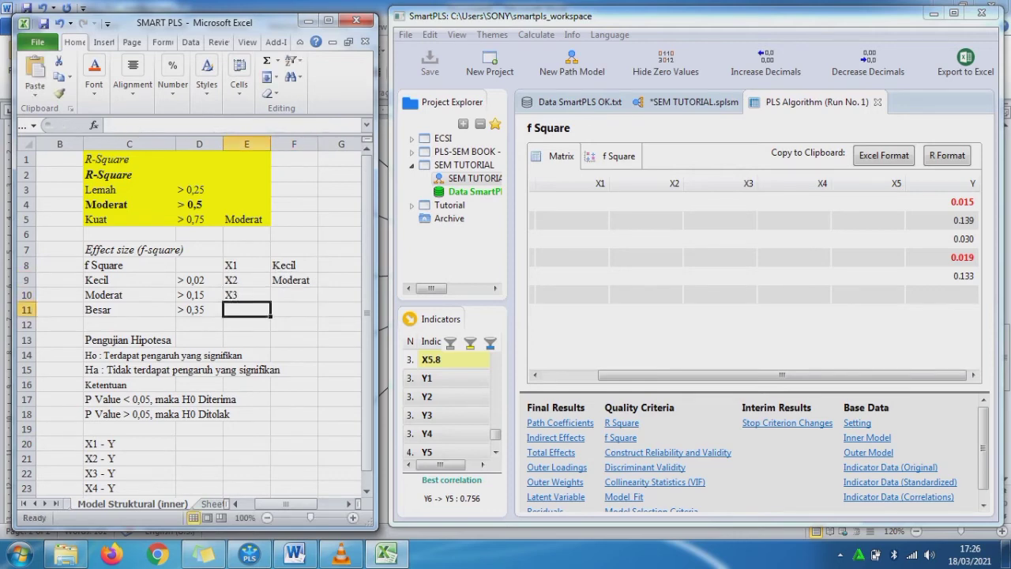
key("Up")
key("Right")
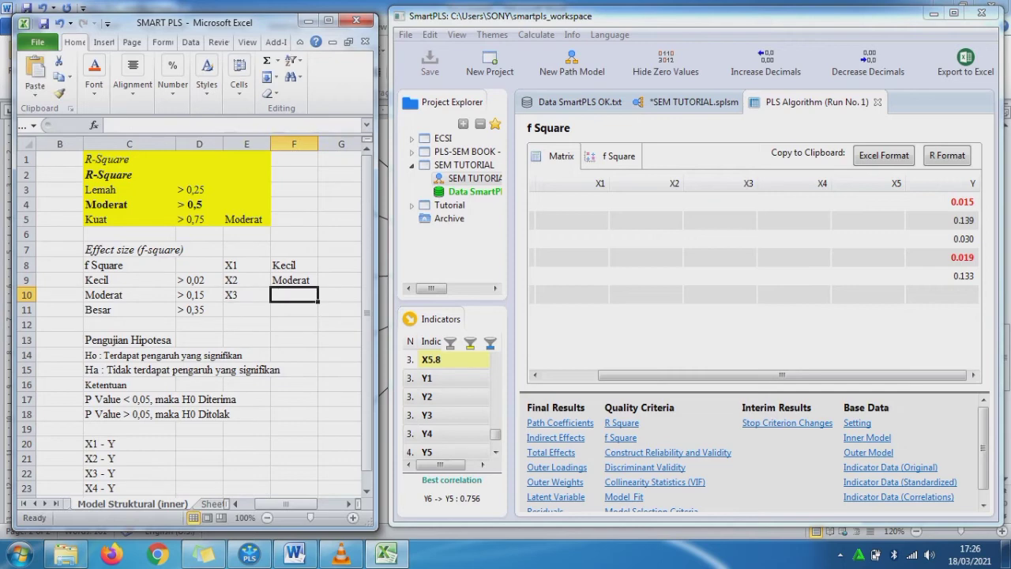
type("M")
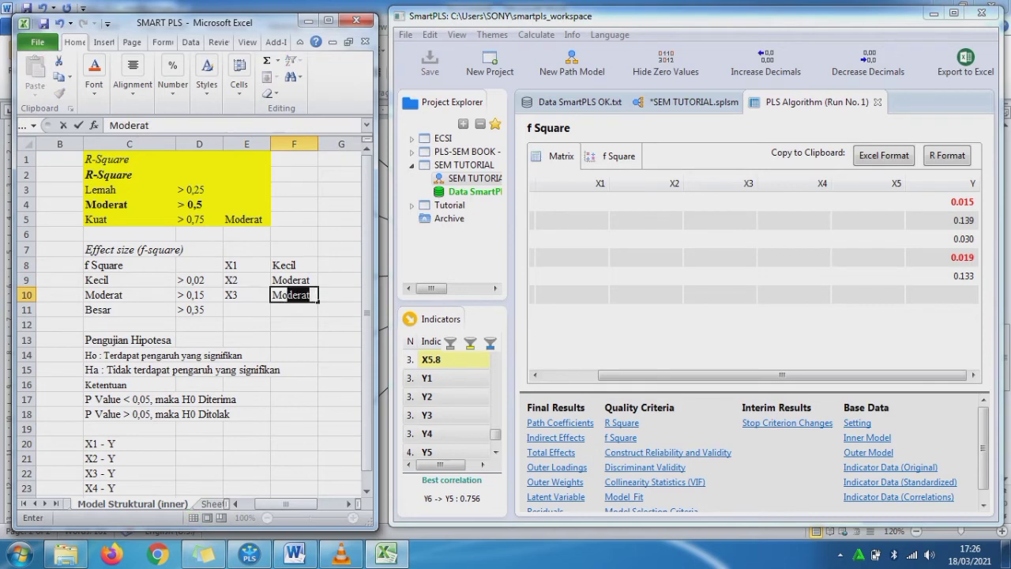
type("o")
key("BackSpace")
key("BackSpace")
type("Kecil")
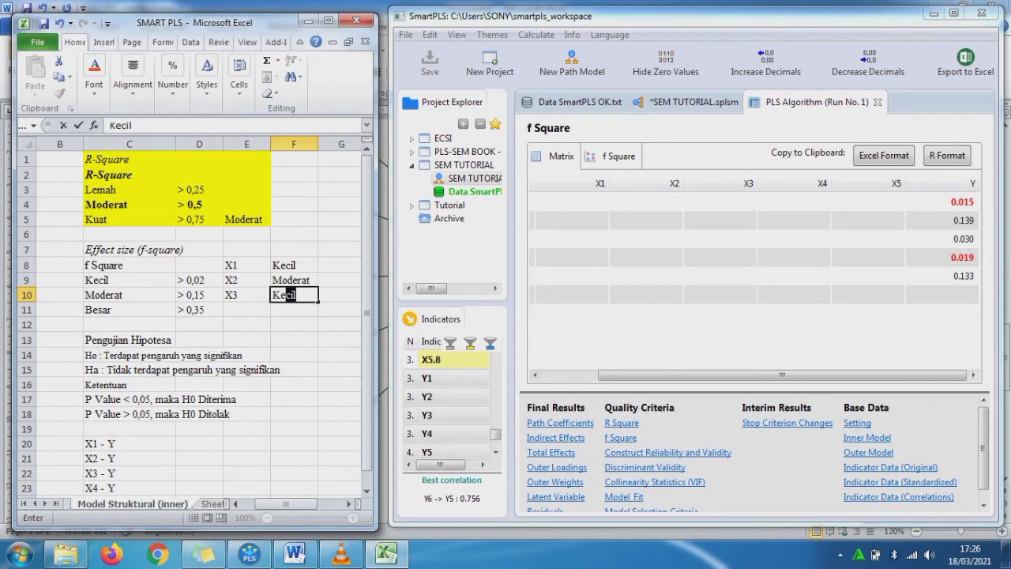
key("Return")
Enter the label "X4" in E11 and its effect size category "Kecil" in F11
key("Left")
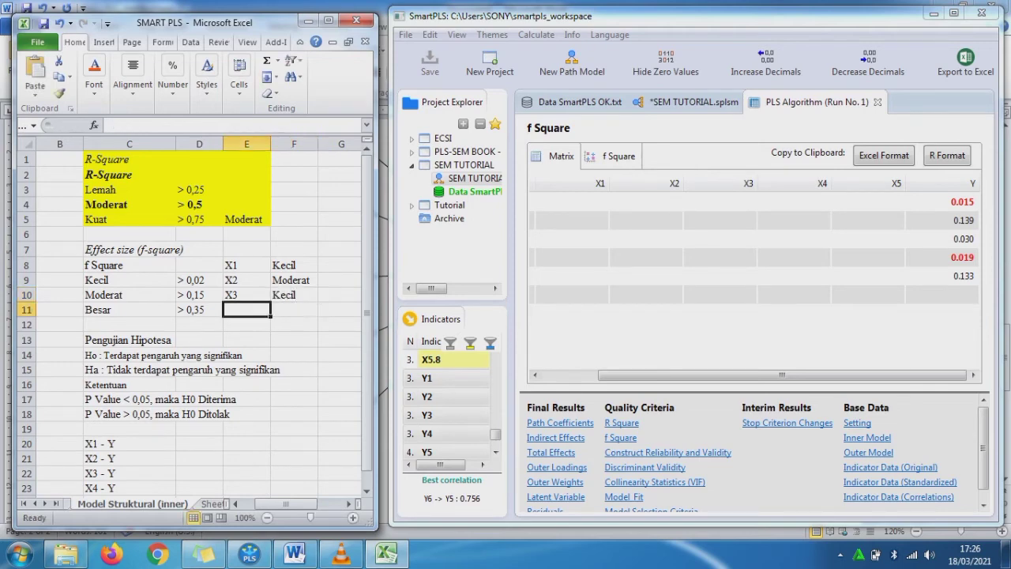
type("X4")
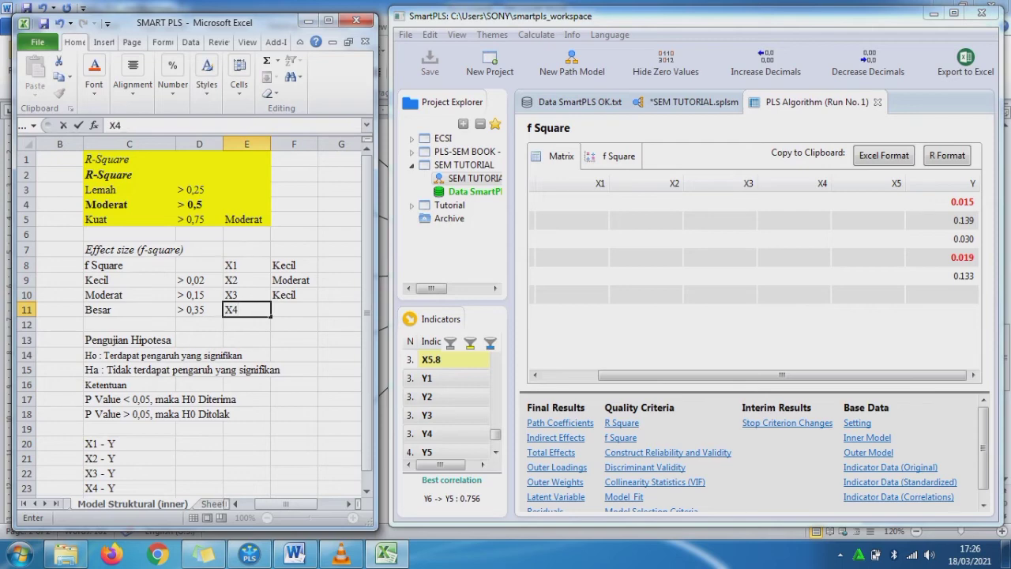
key("Right")
type("Kecil")
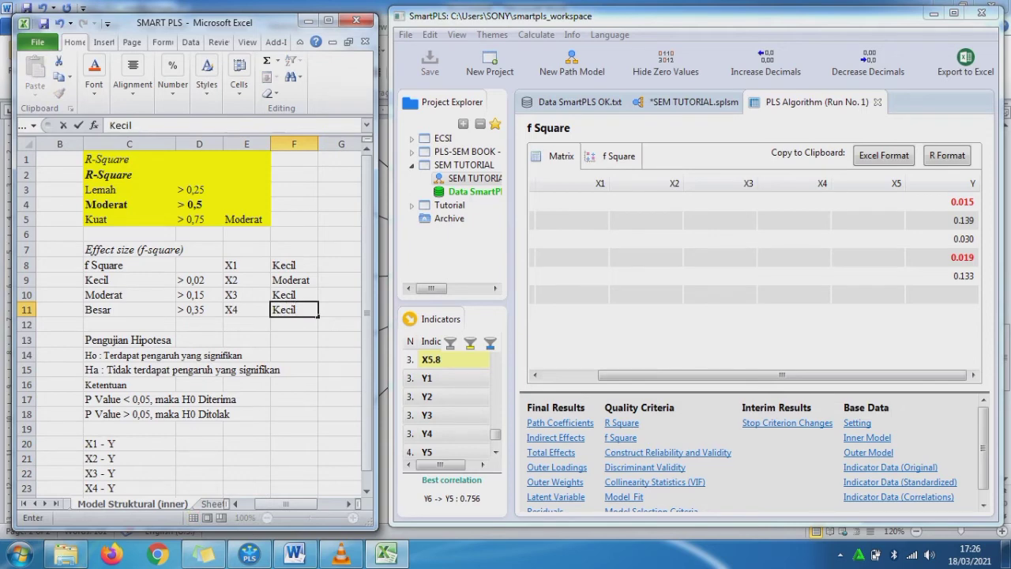
key("Return")
Enter the label "X5" in E12 and its effect size category "Moderat" in F12
key("Left")
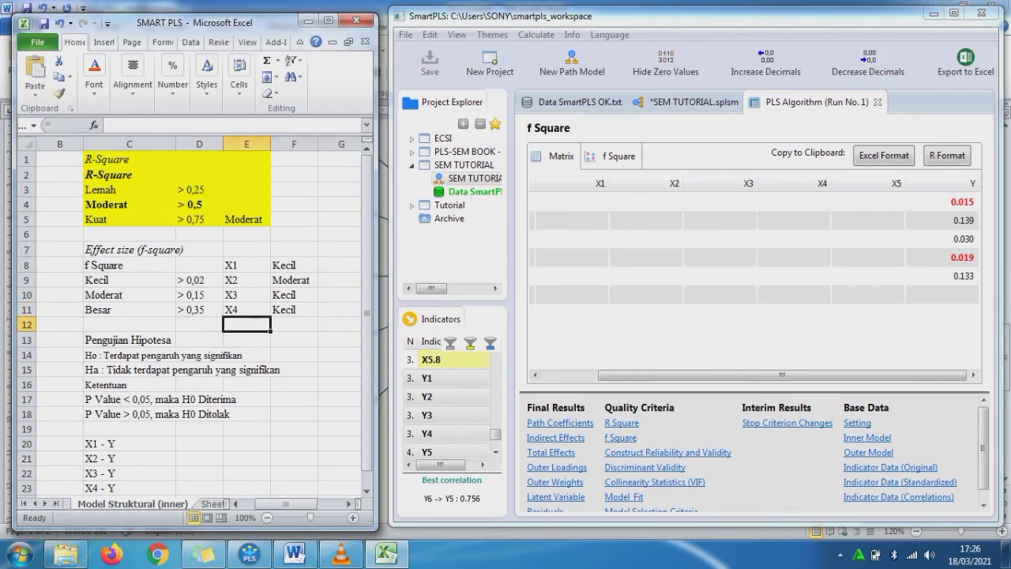
type("X5")
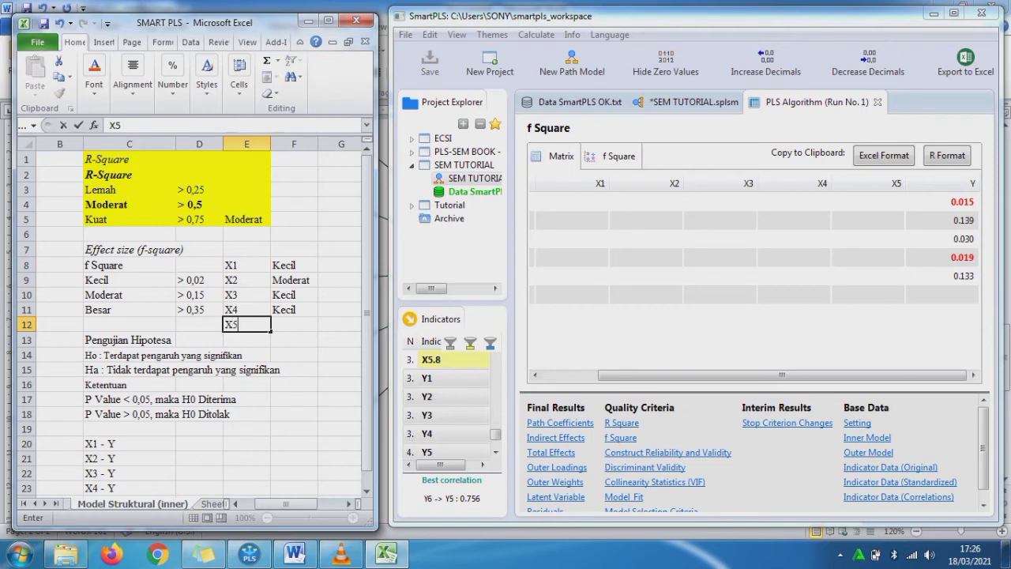
key("Right")
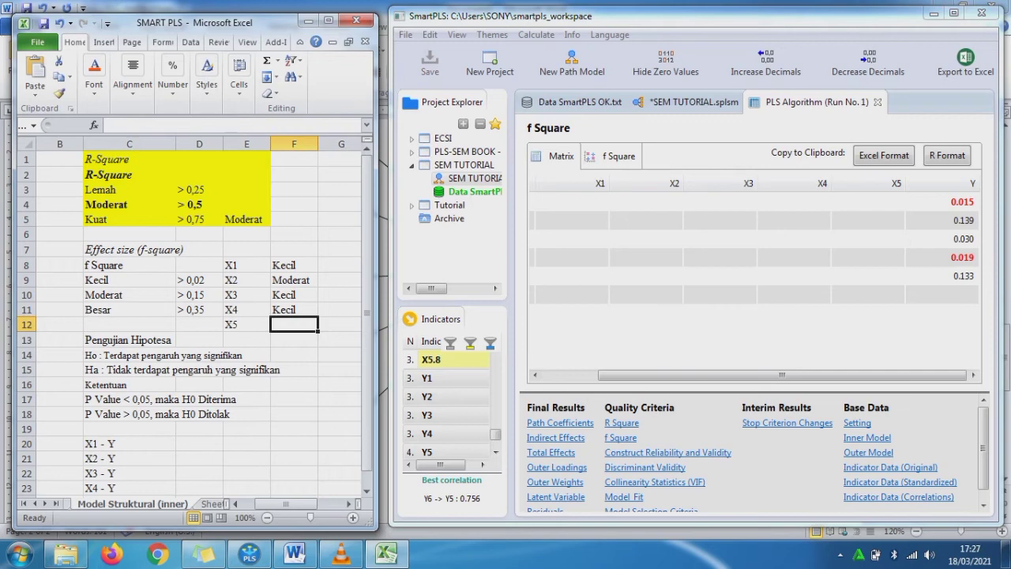
type("Moderat")
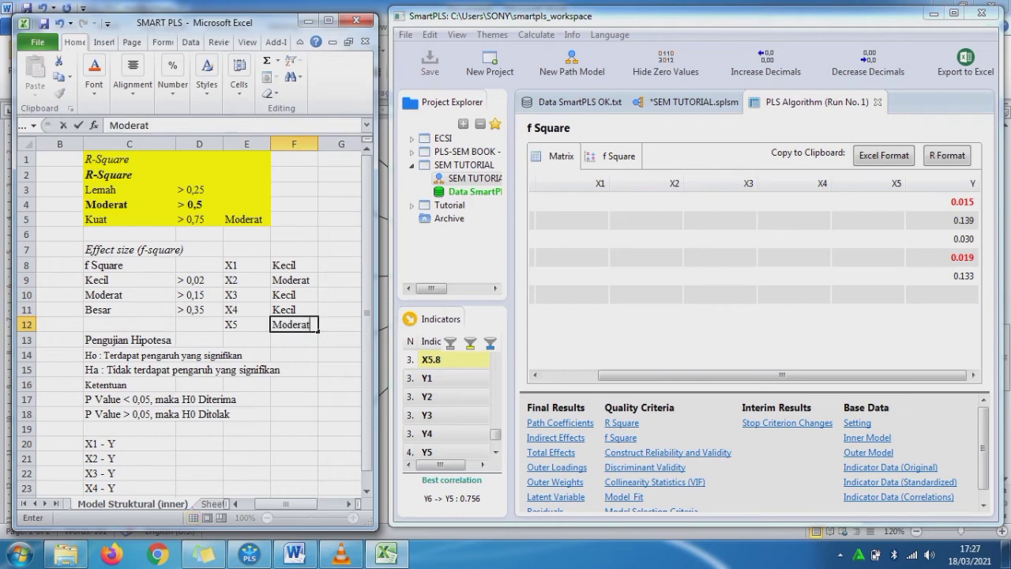
key("Return")
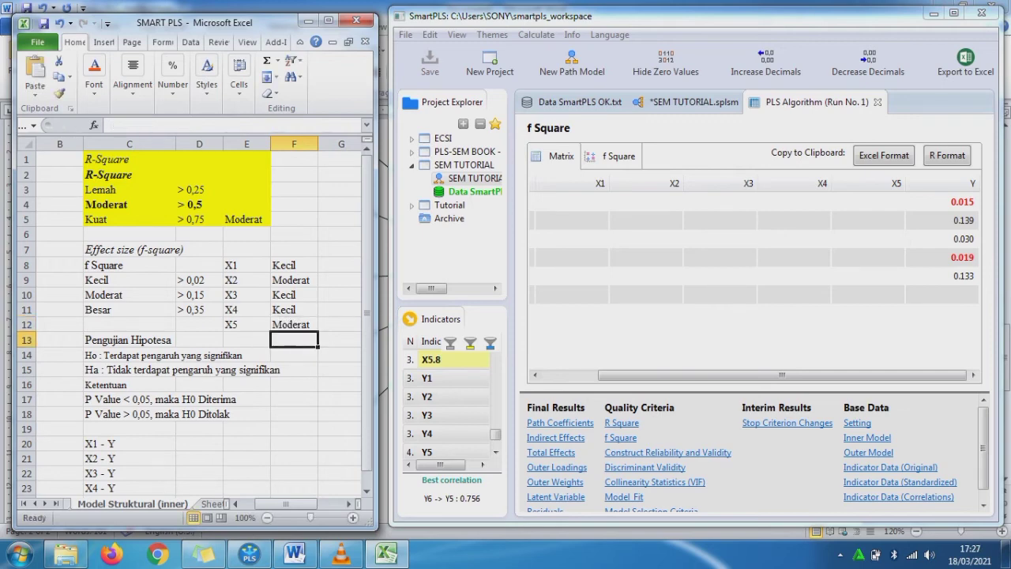
Fill the completed effect size (f-square) block C7:F12 with yellow
left_click_drag(118, 249, 294, 325)
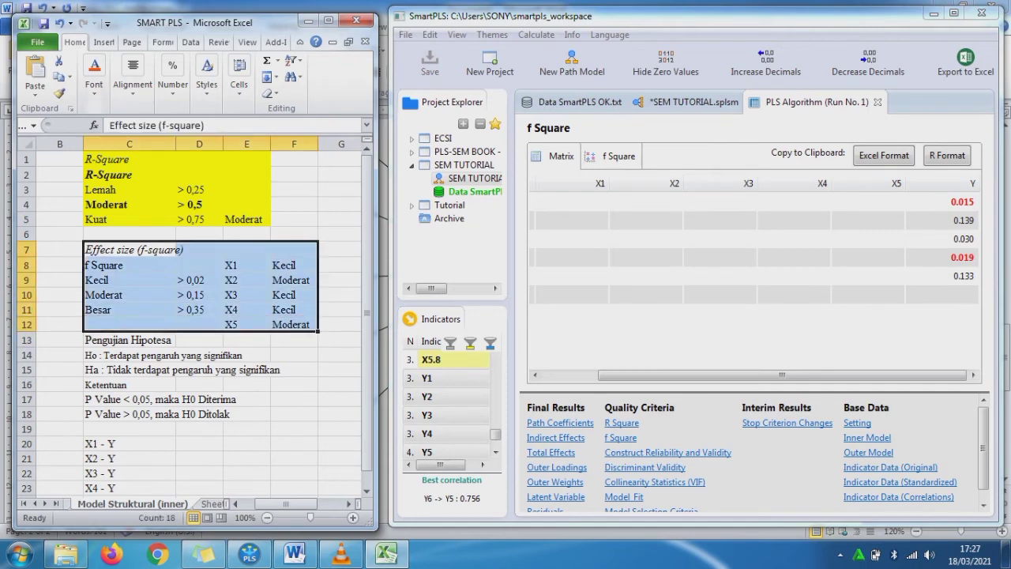
left_click(94, 79)
left_click(188, 150)
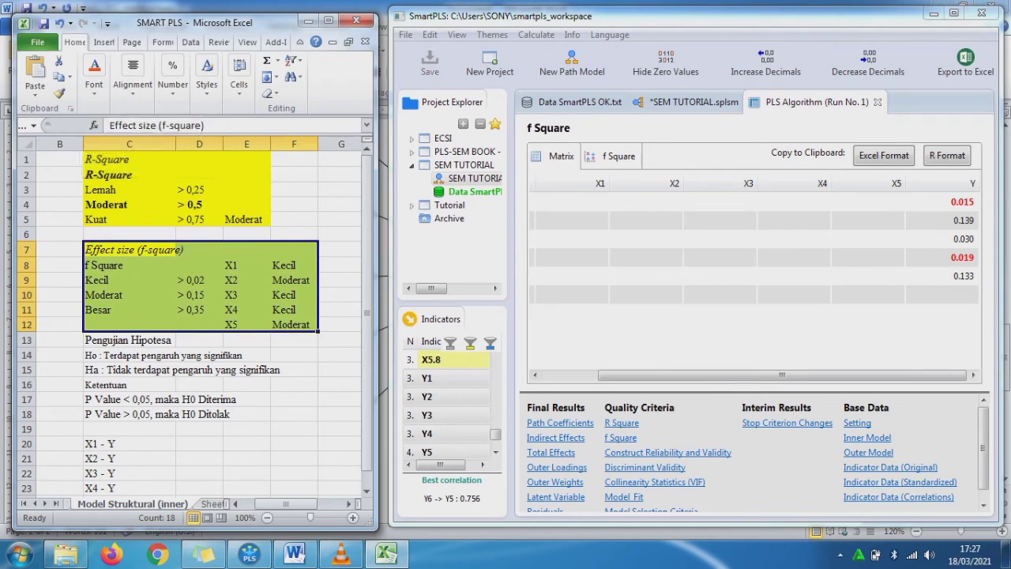
left_click(294, 340)
Review the Pengujian Hipotesa statements and P Value rules in C13:C18, and dismiss the Windows color scheme prompt
left_click_drag(126, 339, 246, 370)
left_click(128, 339)
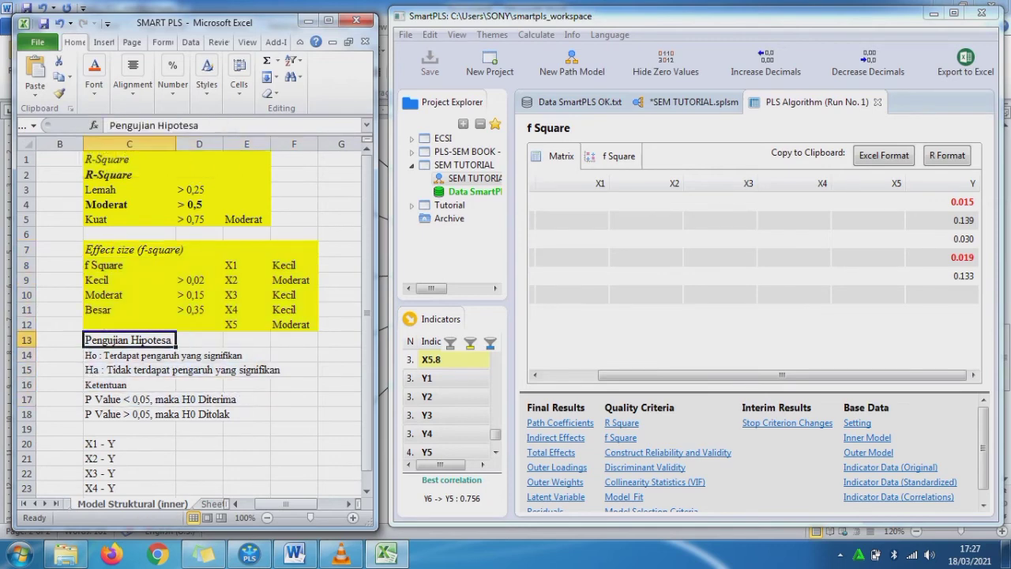
left_click(173, 356)
left_click(173, 371)
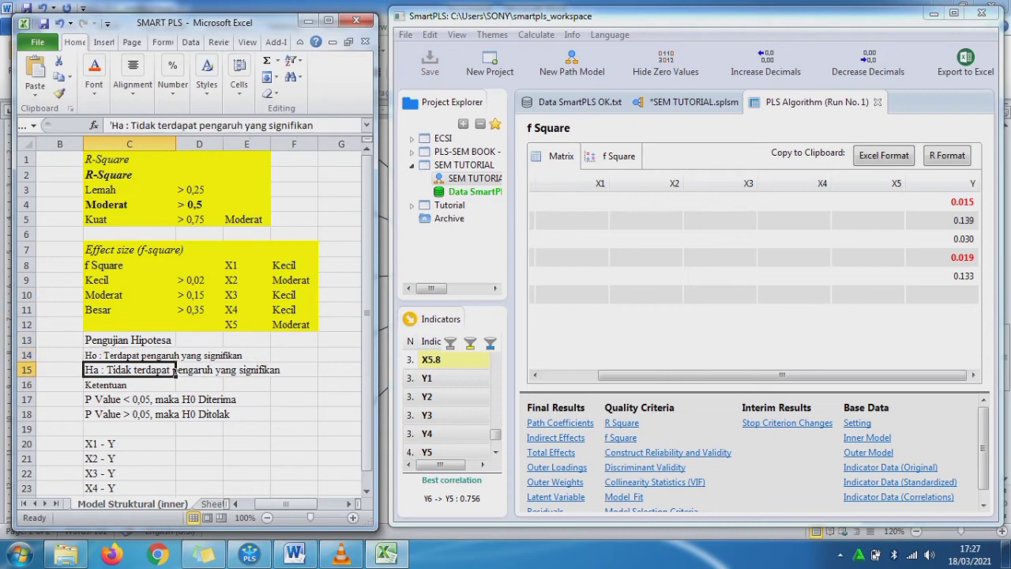
left_click(175, 386)
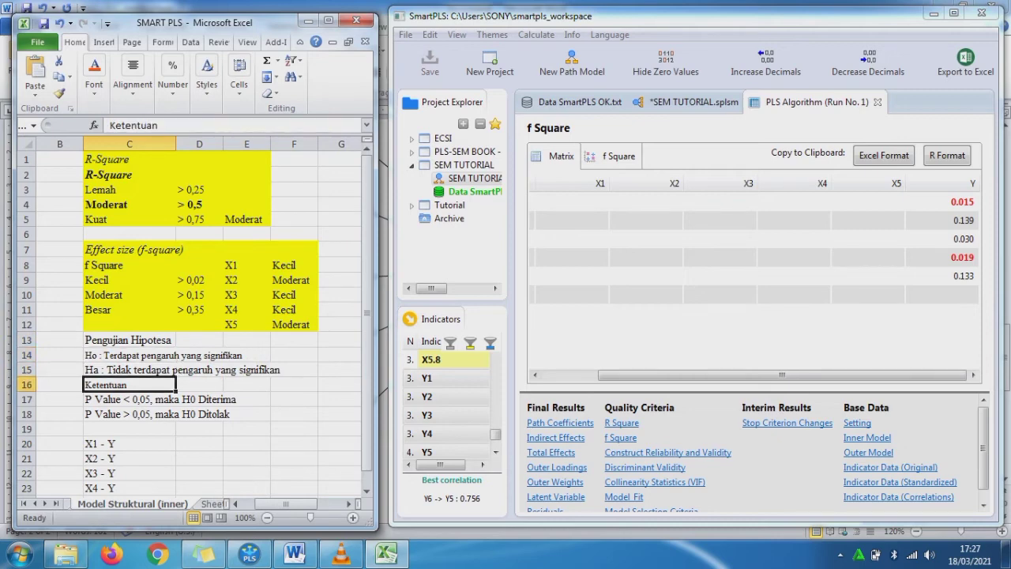
left_click(178, 400)
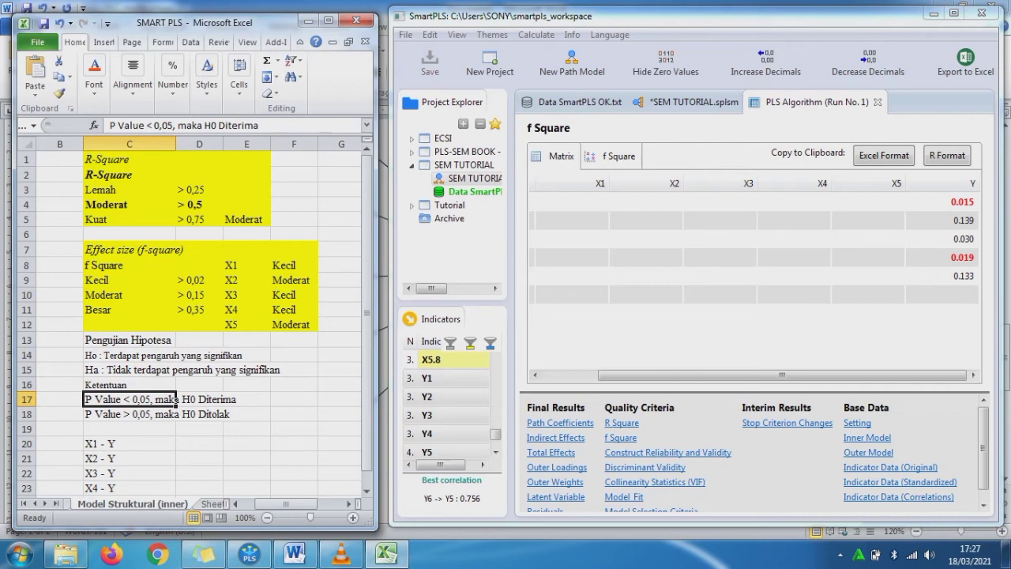
left_click(177, 415)
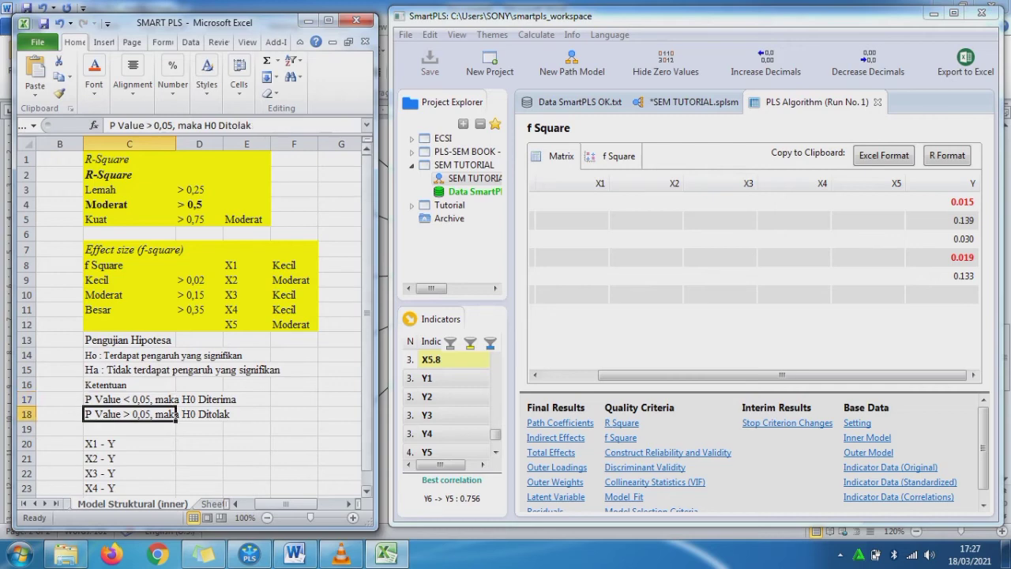
scroll(177, 416, "down", 1)
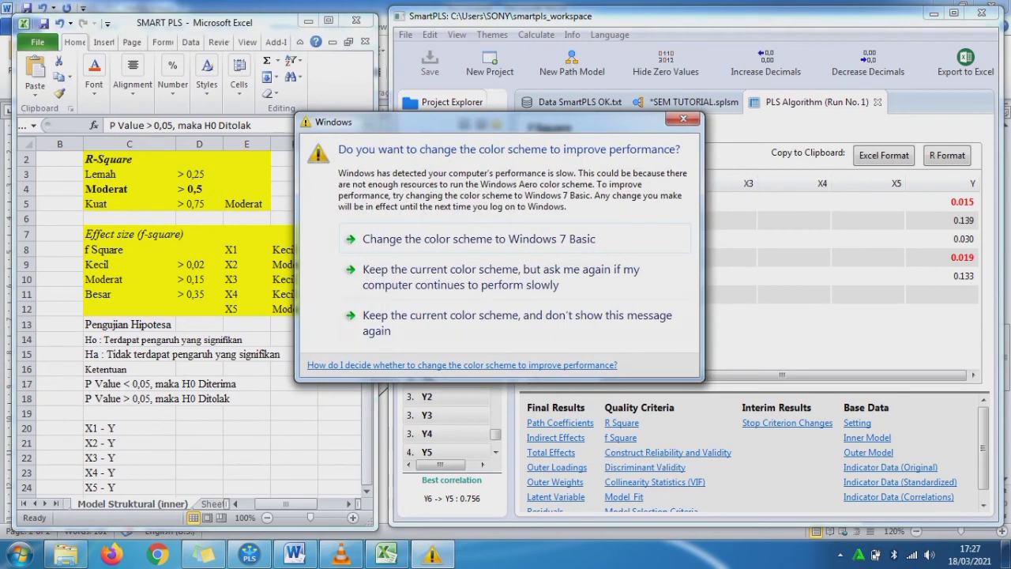
left_click(684, 118)
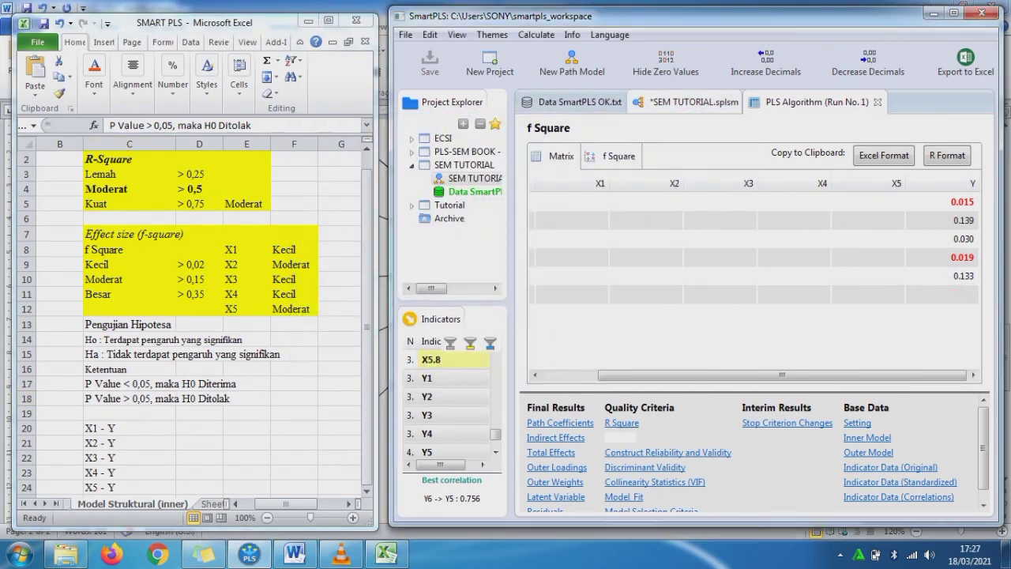
Switch to SmartPLS and run Bootstrapping on the SEM TUTORIAL model with the default settings, opening the full report
left_click(693, 102)
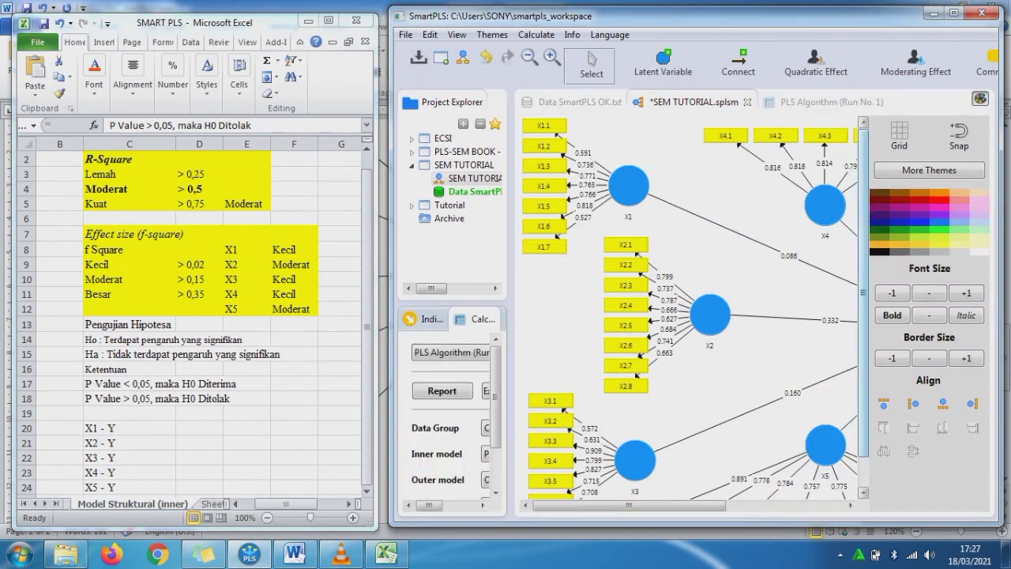
left_click(954, 13)
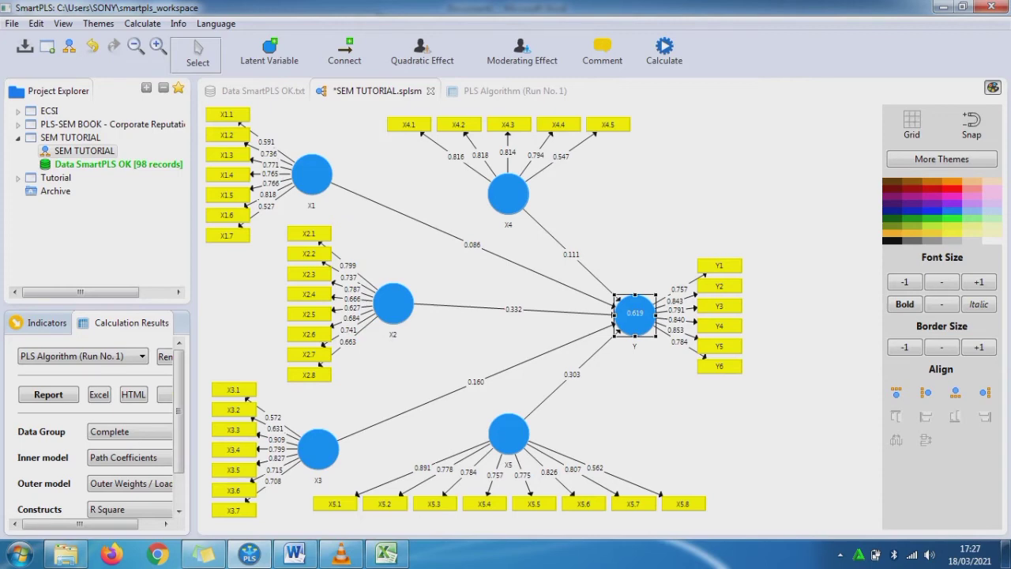
left_click(143, 23)
left_click(172, 57)
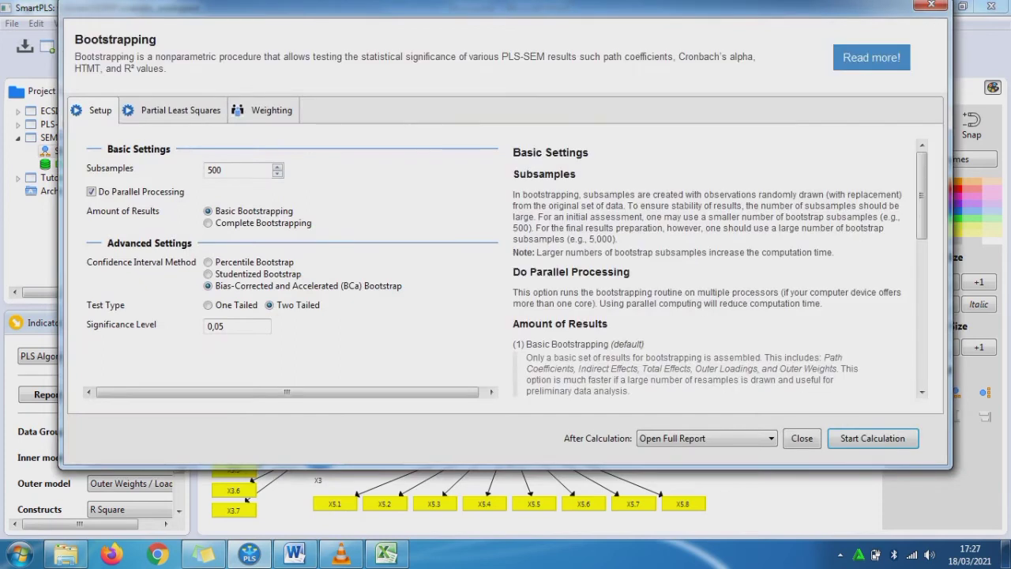
left_click(872, 437)
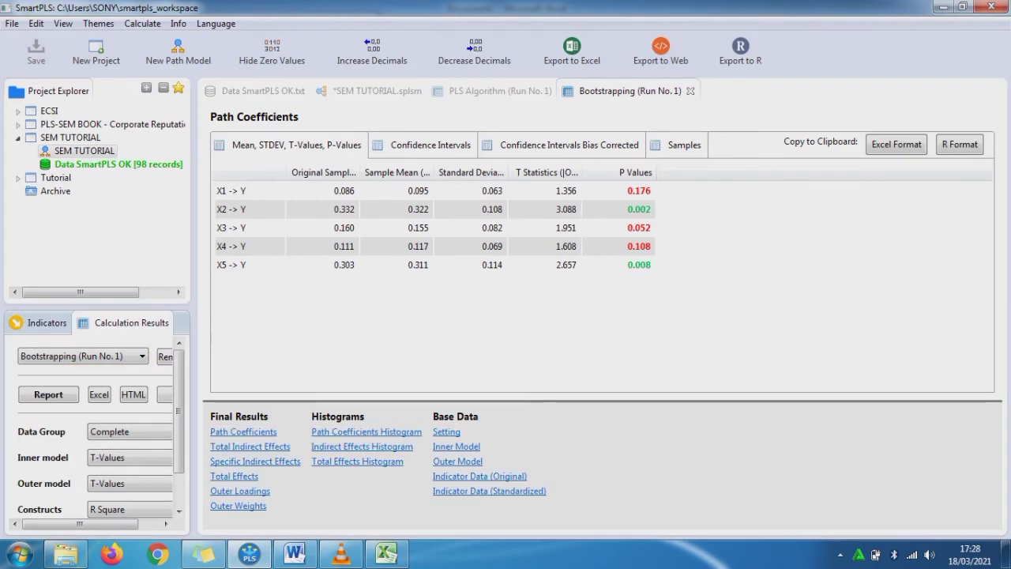
Place the Bootstrapping report beside the Excel sheet and examine the Path Coefficients P Values for X1 -> Y through X5 -> Y
left_click(962, 7)
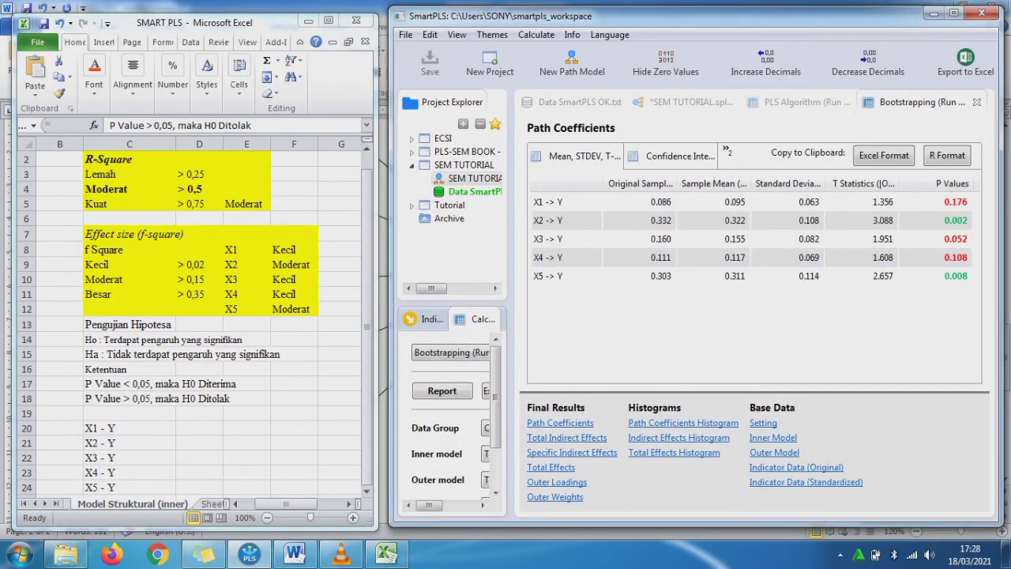
left_click(884, 202)
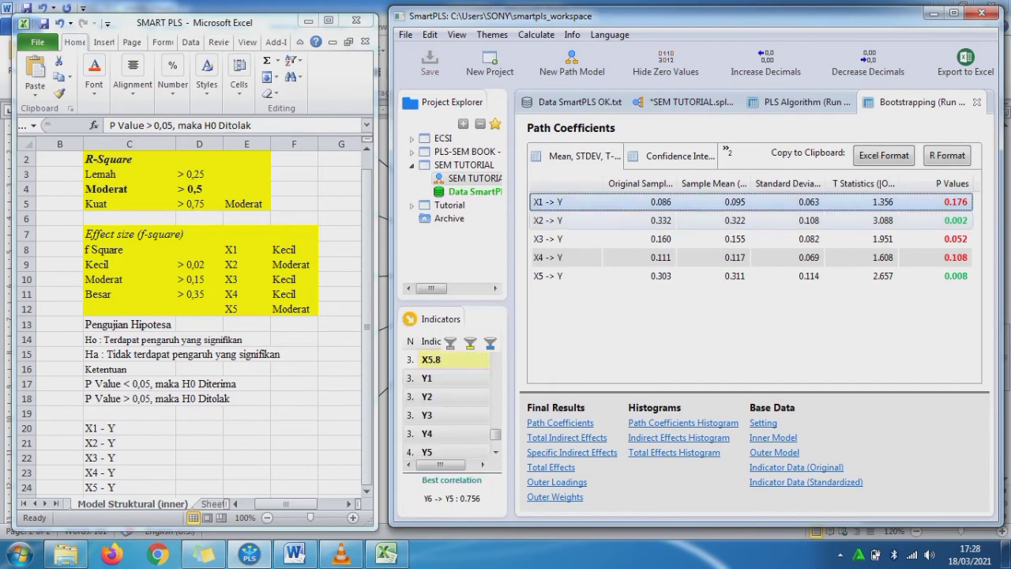
left_click(948, 221)
left_click(948, 238)
left_click(948, 257)
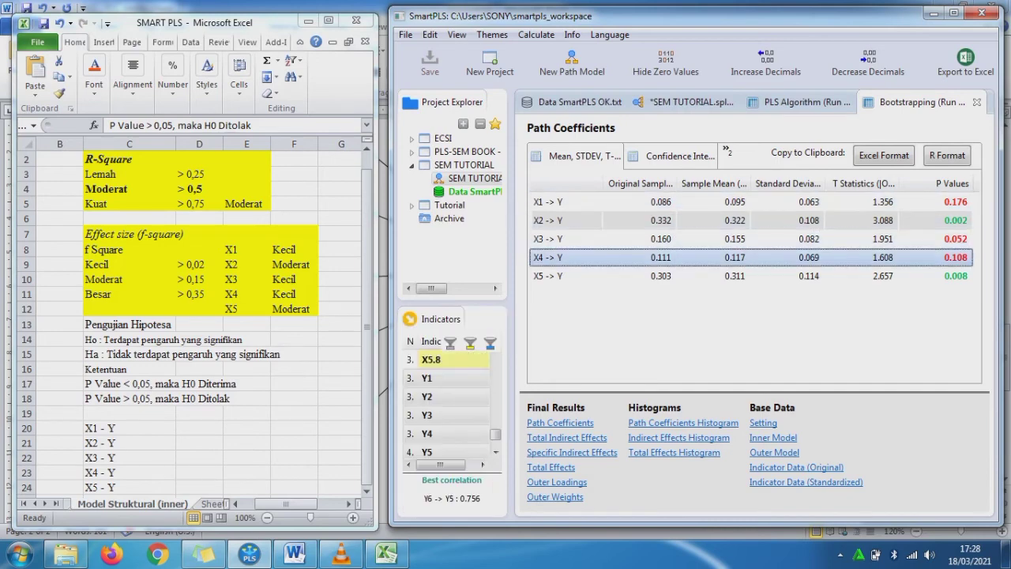
left_click(948, 276)
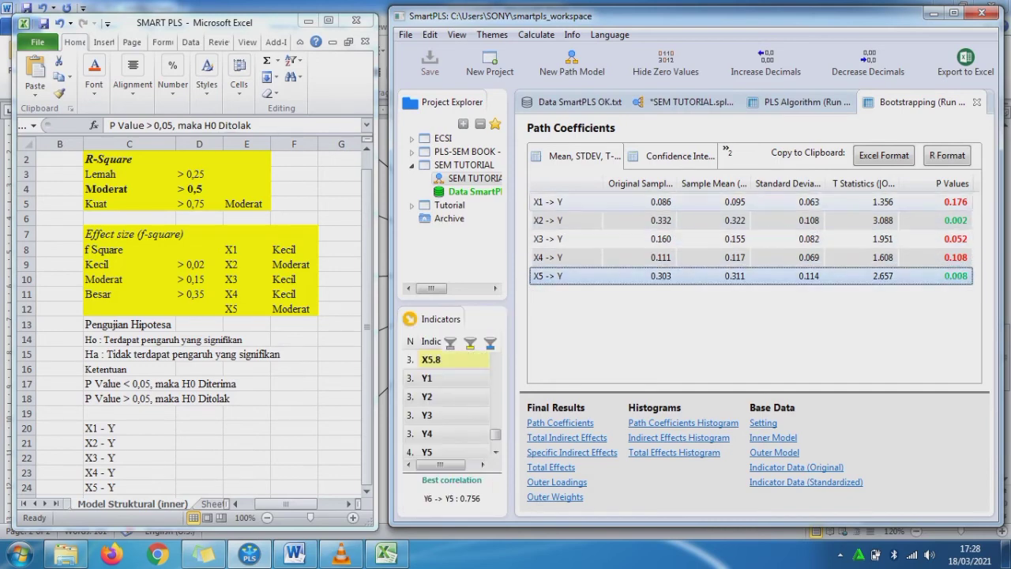
left_click(947, 203)
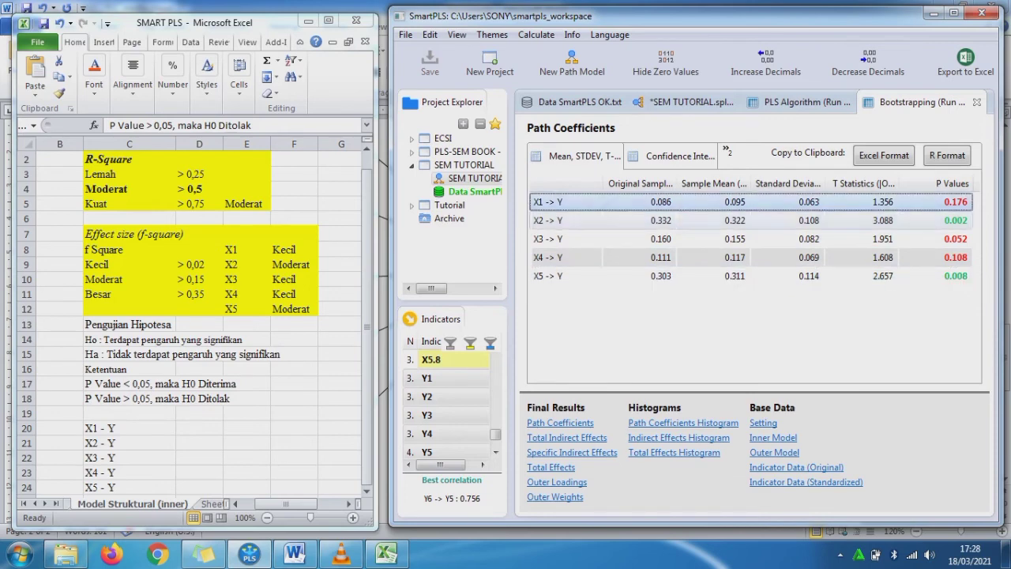
left_click(948, 221)
left_click(948, 238)
left_click(948, 258)
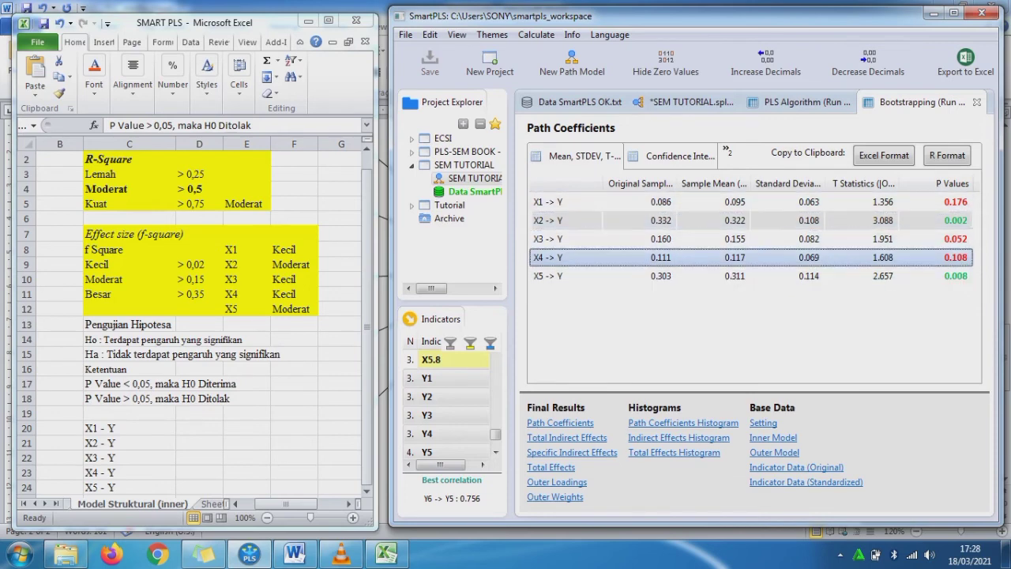
left_click(948, 276)
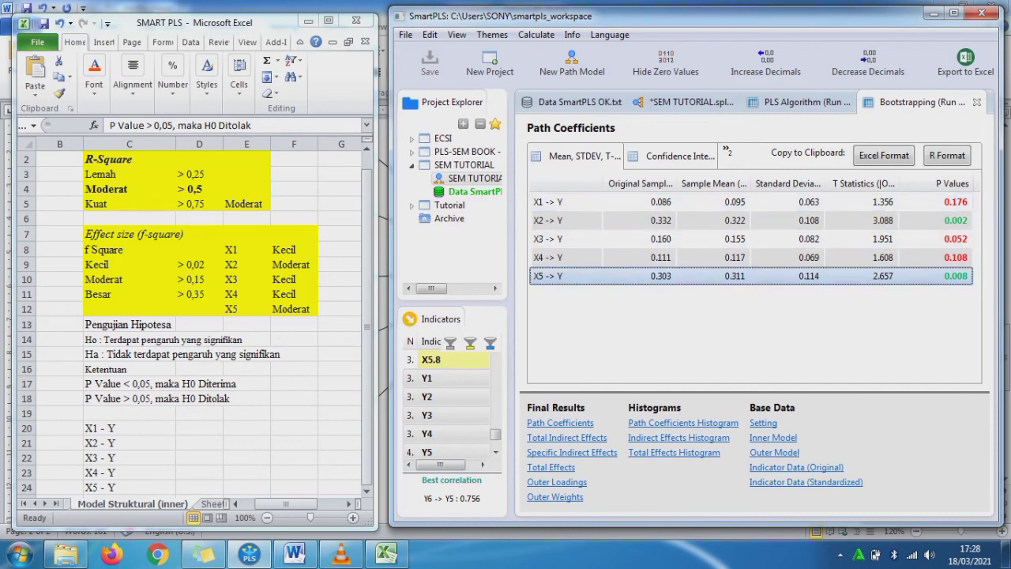
Record "Tidak terdapat pengaruh signifikan" in cell D20 as the hypothesis result for X1 - Y
left_click(174, 398)
left_click(199, 428)
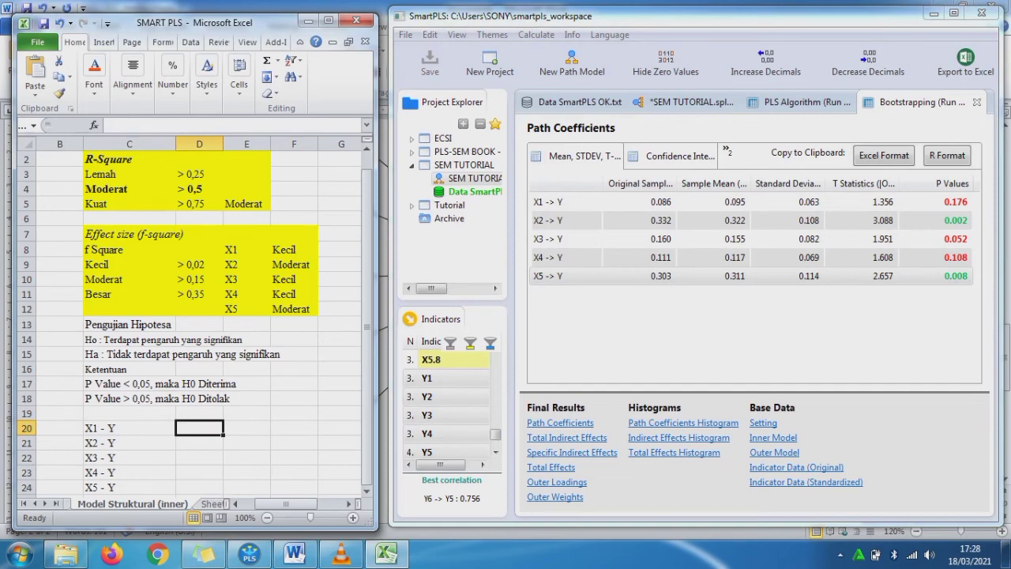
type("Tidak")
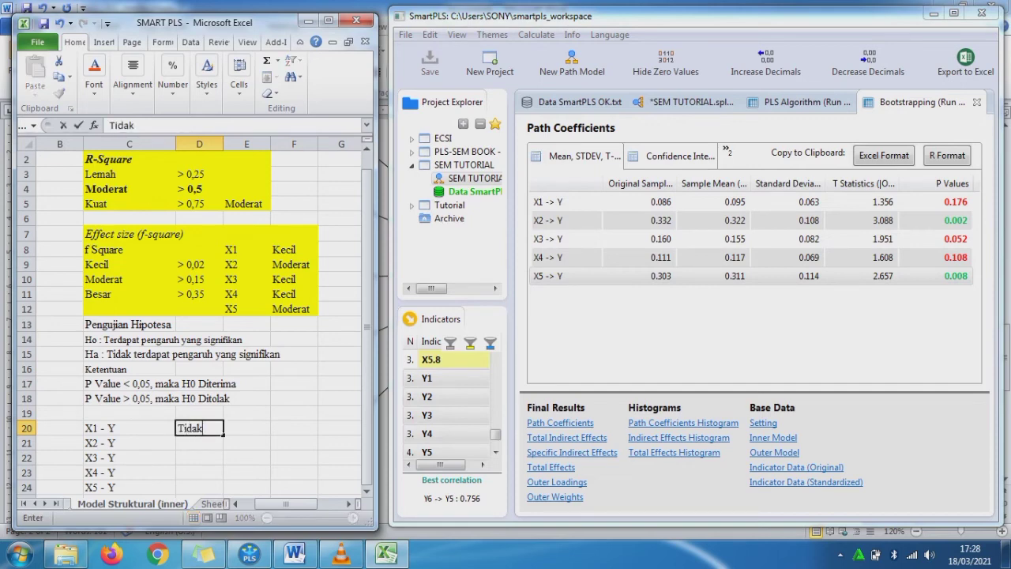
type(" terdapat")
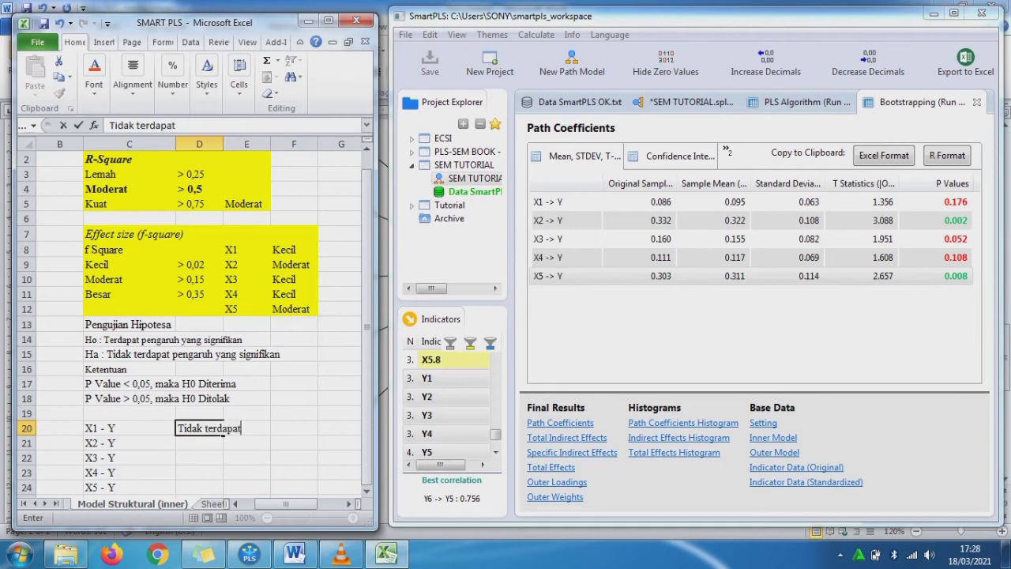
type(" pengaruh si")
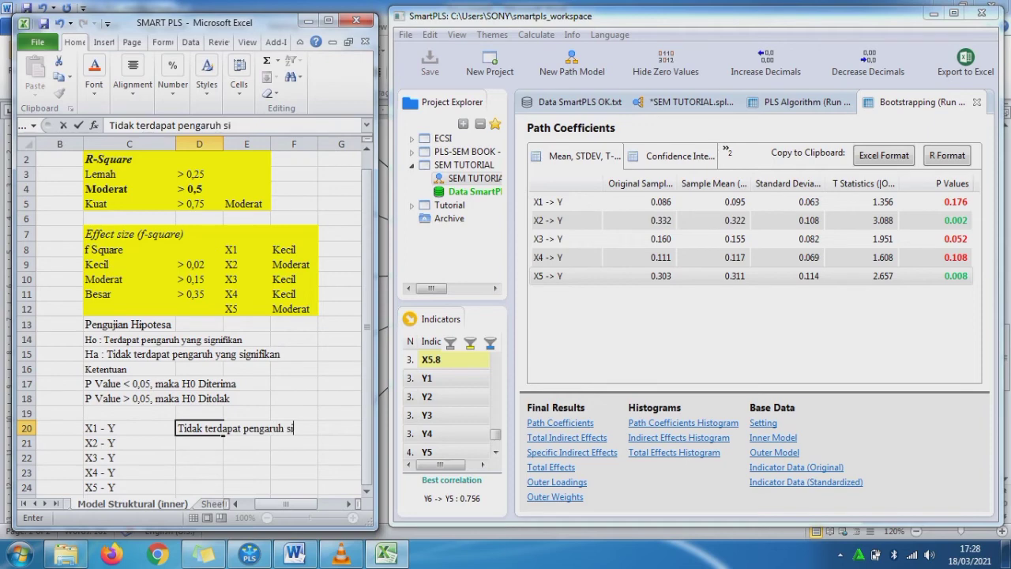
type("gnifikan")
key("Return")
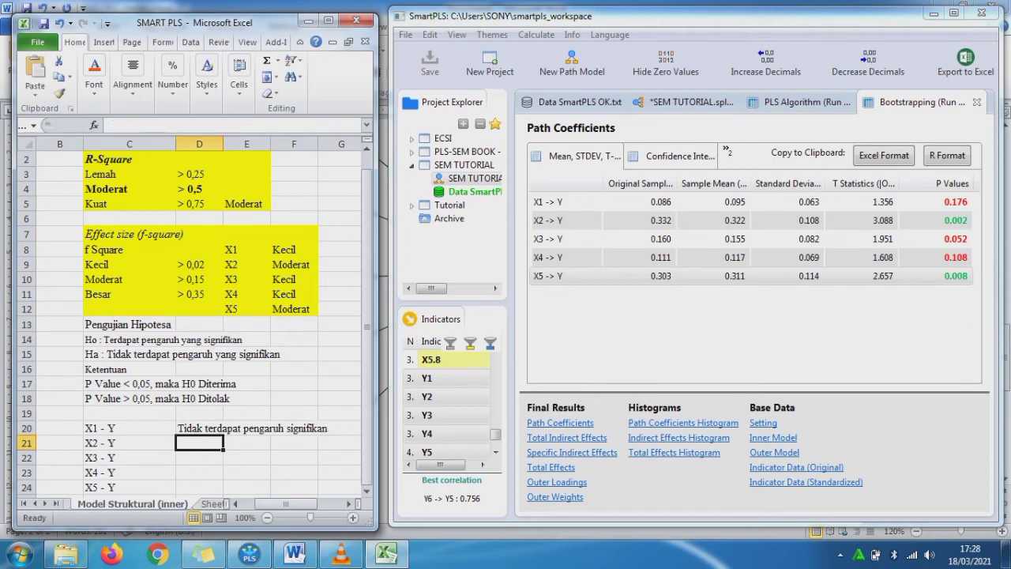
Copy the X1 - Y result into D21 for X2 - Y and edit it to read "Terdapat pengaruh signifikan"
left_click(223, 431)
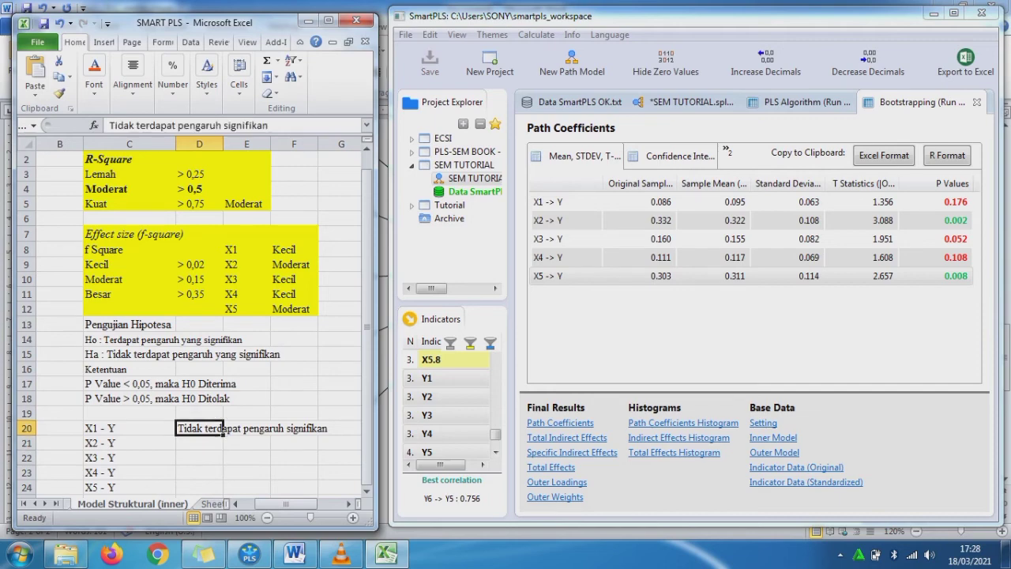
key("ctrl+c")
key("Down")
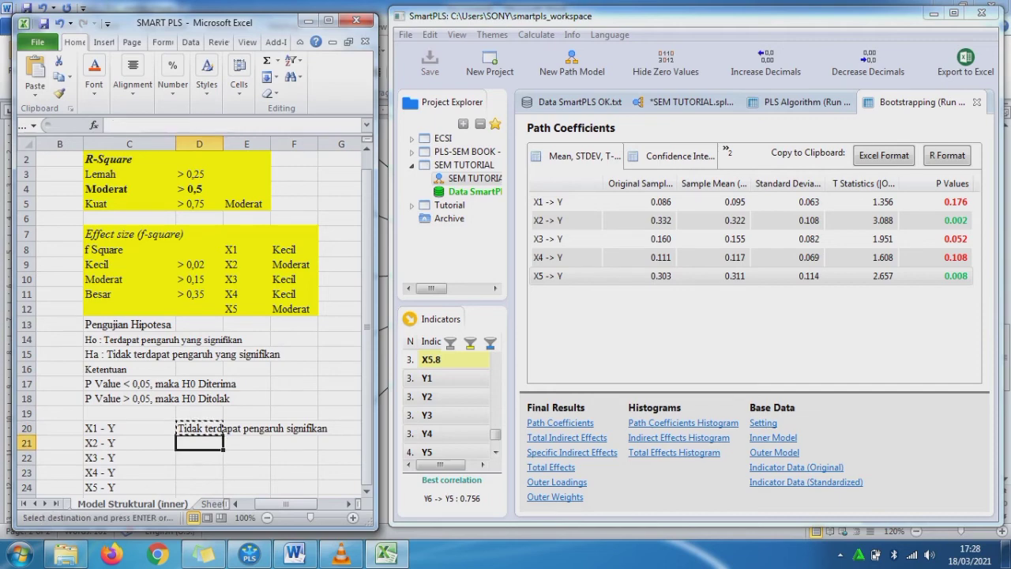
key("ctrl+v")
left_click(136, 126)
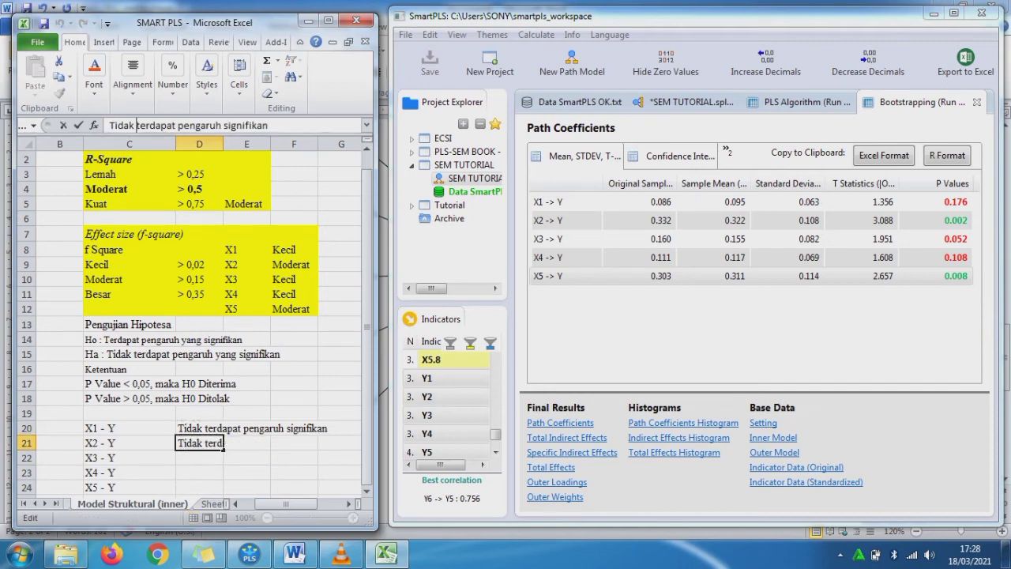
key("BackSpace")
key("BackSpace")
key("BackSpace")
key("BackSpace")
key("BackSpace")
key("Delete")
key("Return")
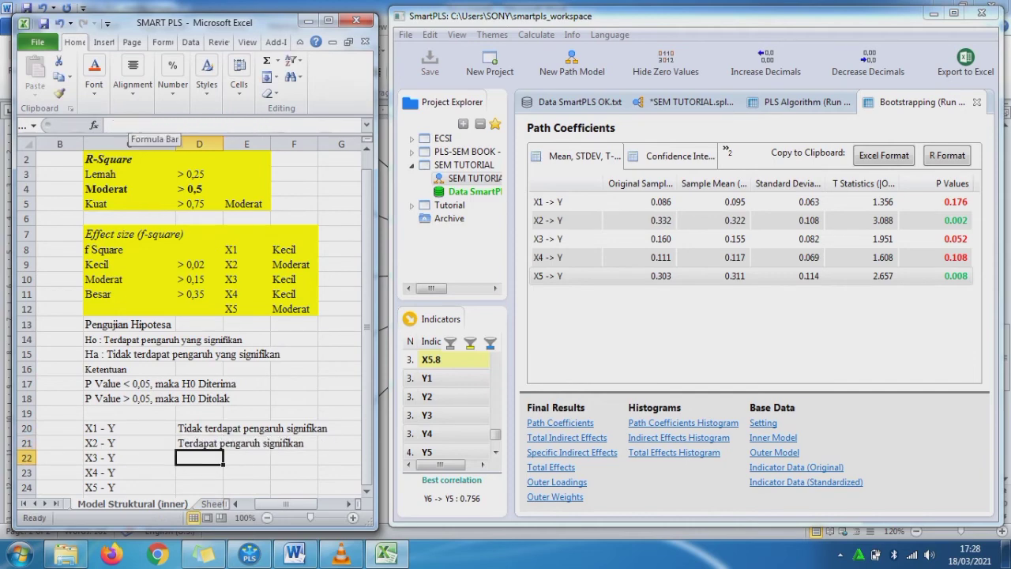
Fill the X3 - Y and X4 - Y results in D22 and D23 with formulas referencing D20
type("=")
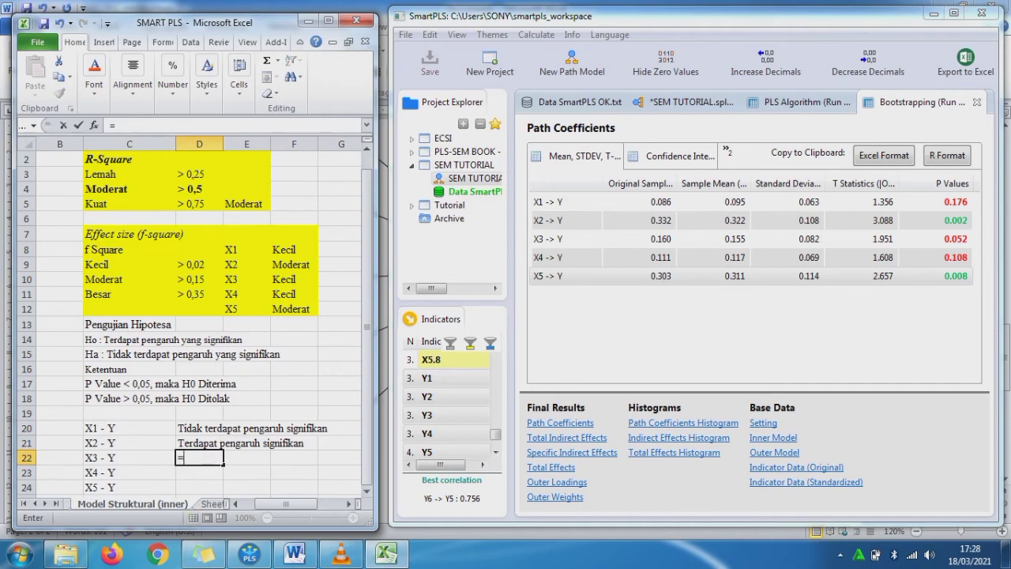
key("Up")
key("Up")
key("Return")
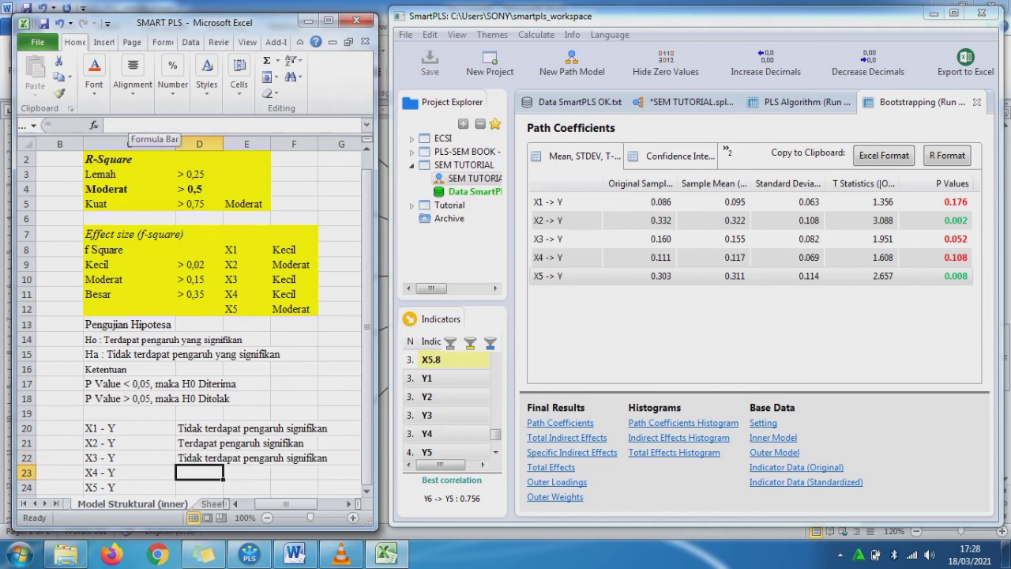
type("=")
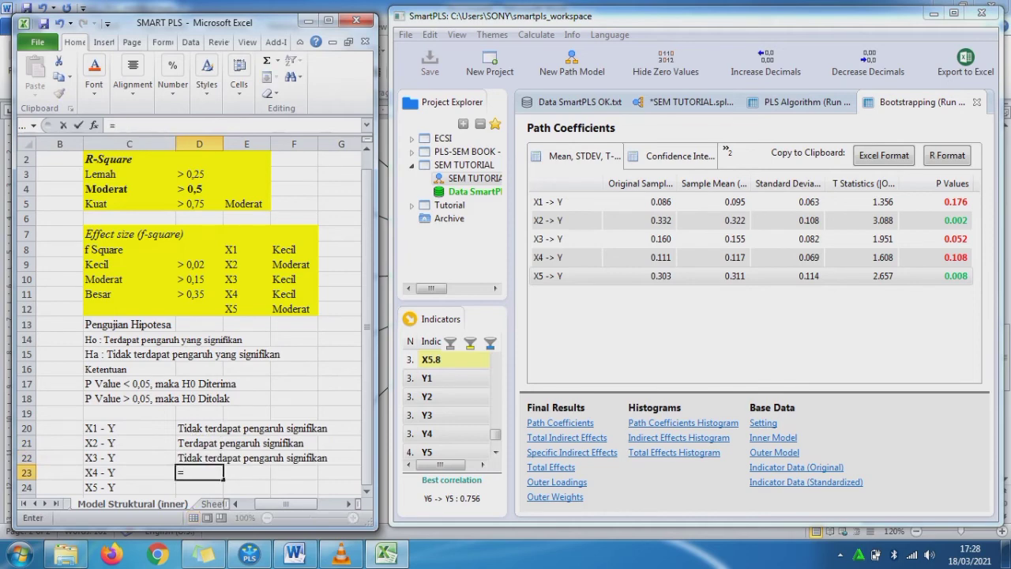
key("Up")
key("Up")
key("Up")
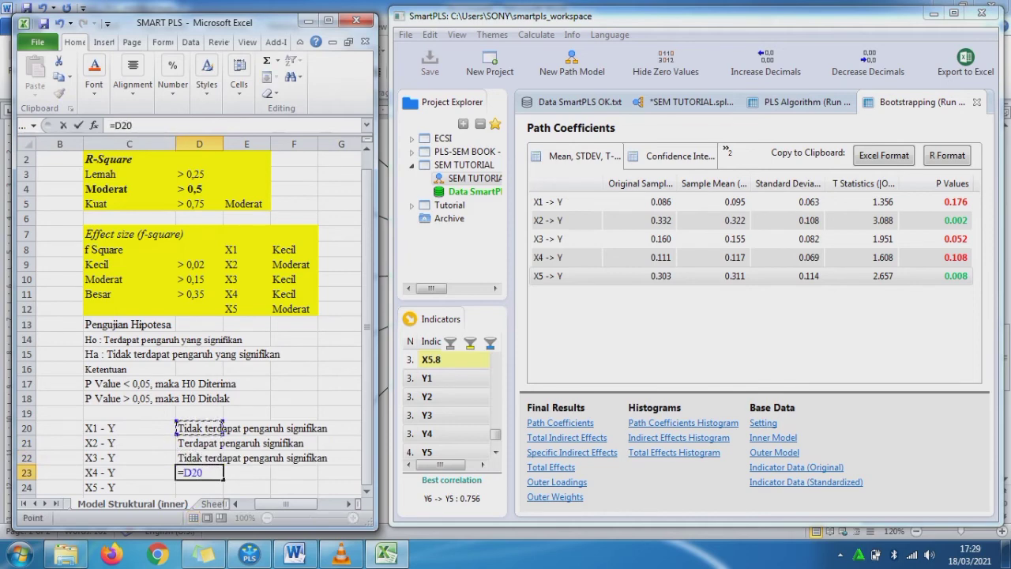
key("Return")
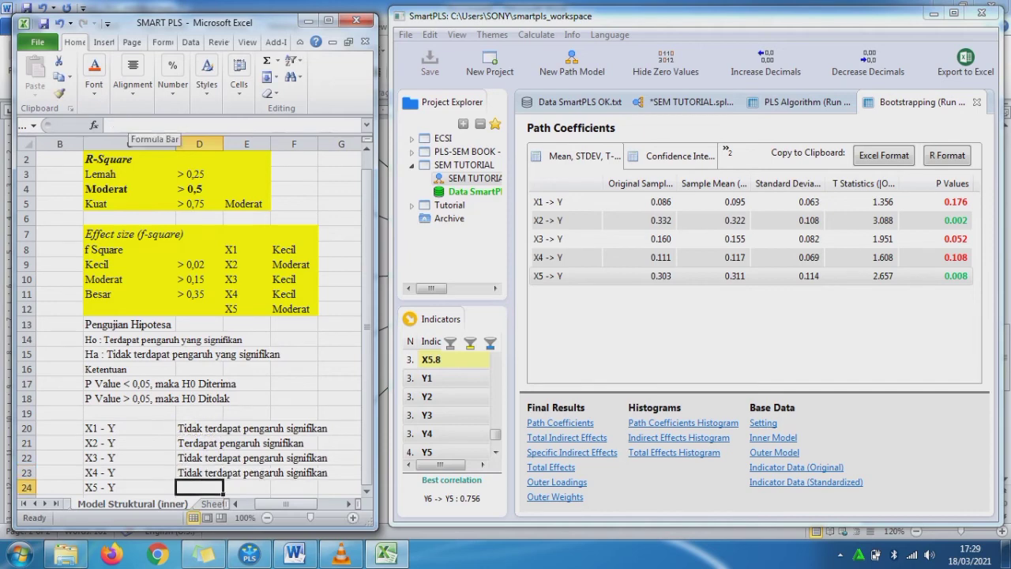
Fill the X5 - Y result in D24 with the formula =D21
type("=")
key("Up")
key("Up")
key("Up")
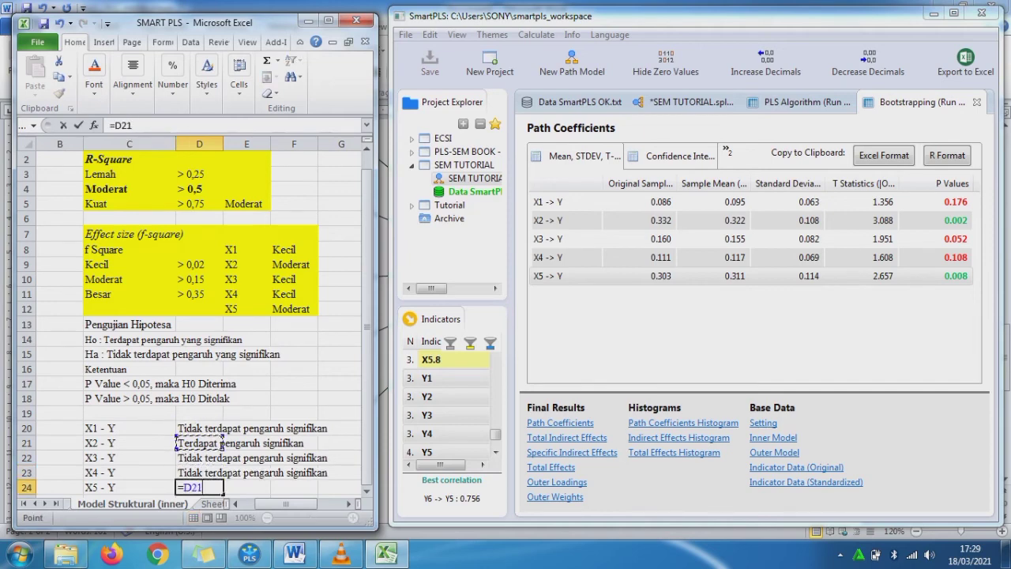
key("Return")
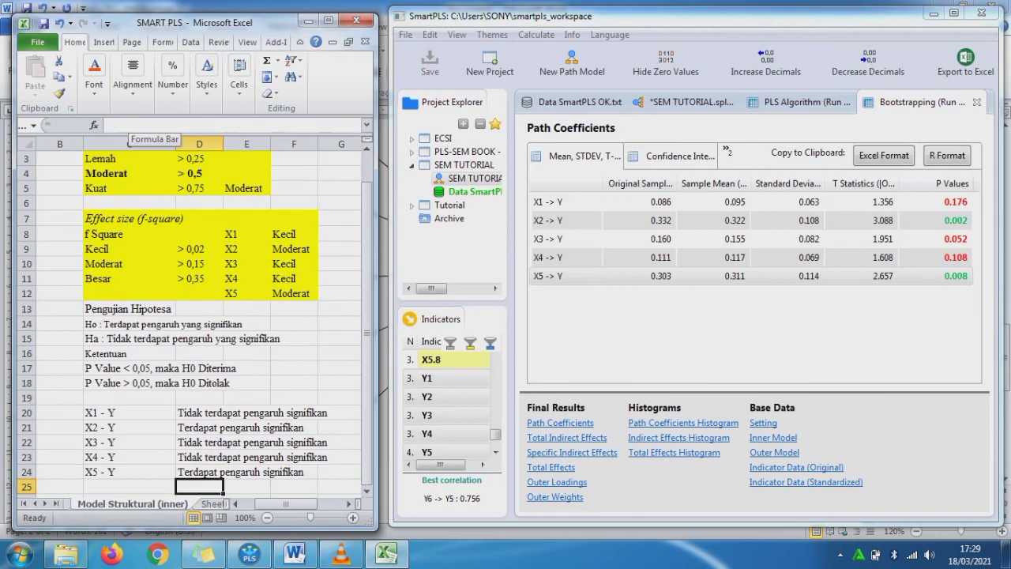
Check the X1 -> Y row in the SmartPLS Path Coefficients table and enter "Positif" in Excel cell G20
key("Up")
key("Up")
key("Up")
key("Up")
key("Up")
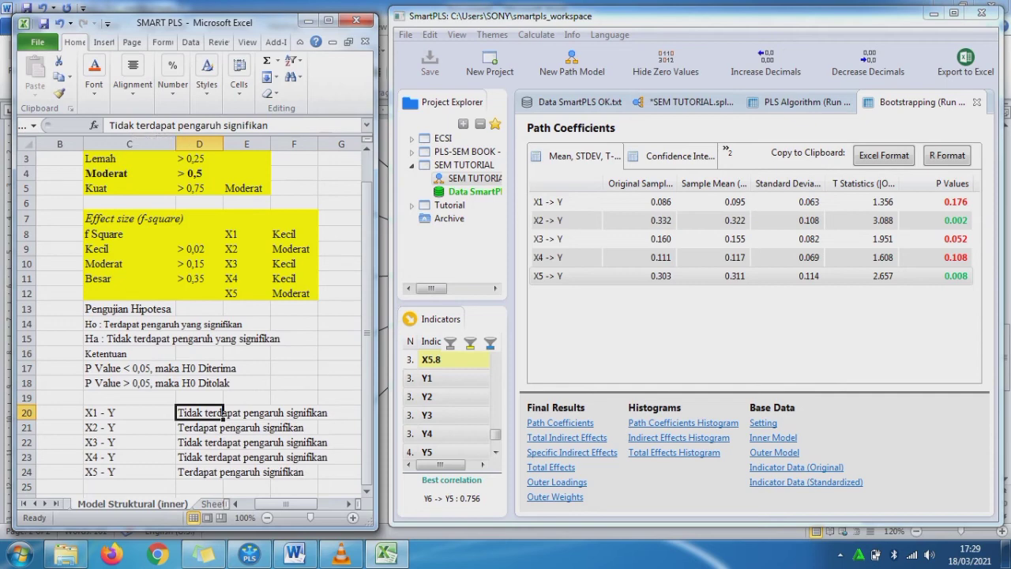
left_click(651, 202)
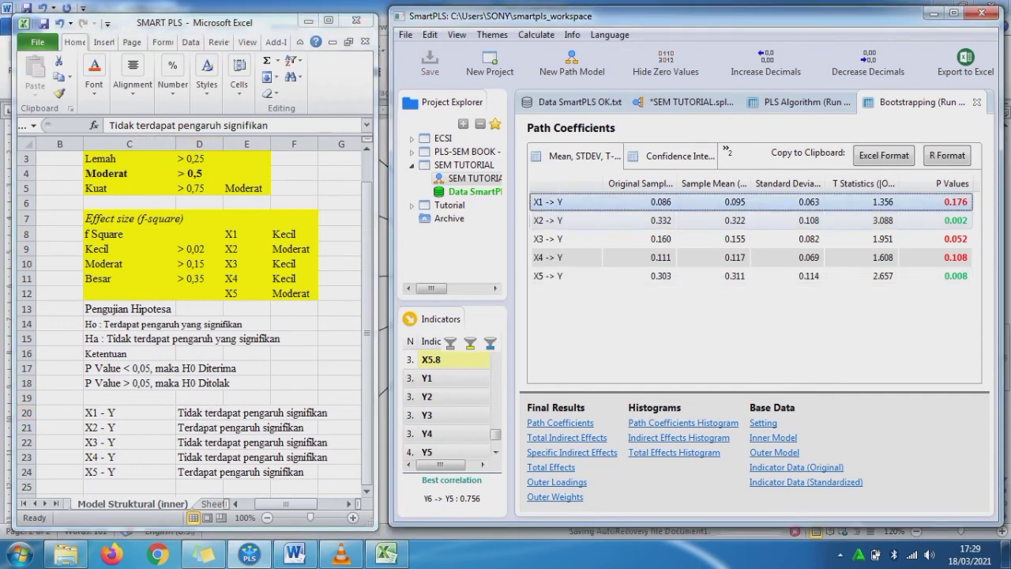
left_click(222, 412)
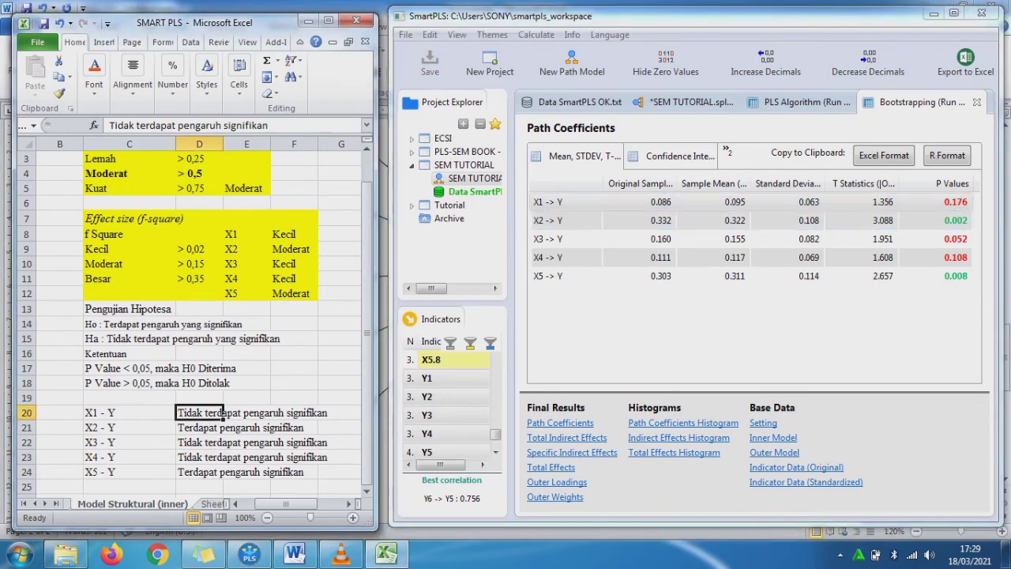
key("Right")
key("Right")
key("Right")
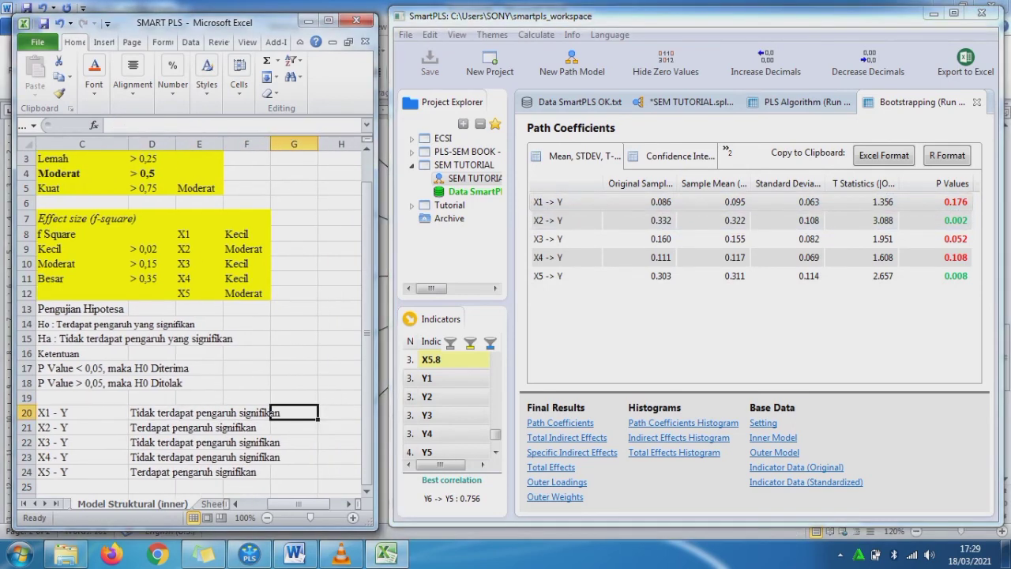
type("Posit")
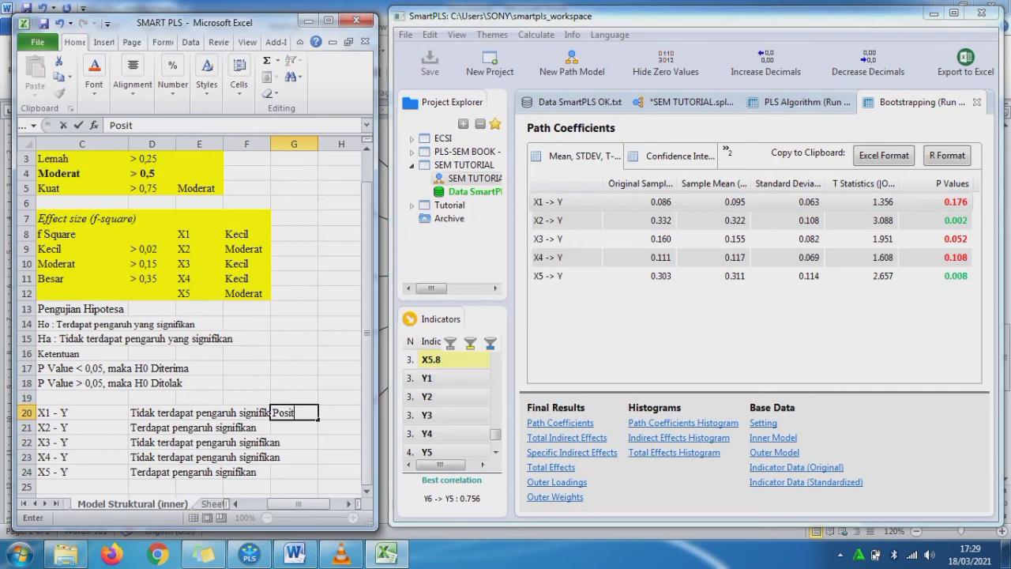
type("if")
key("Return")
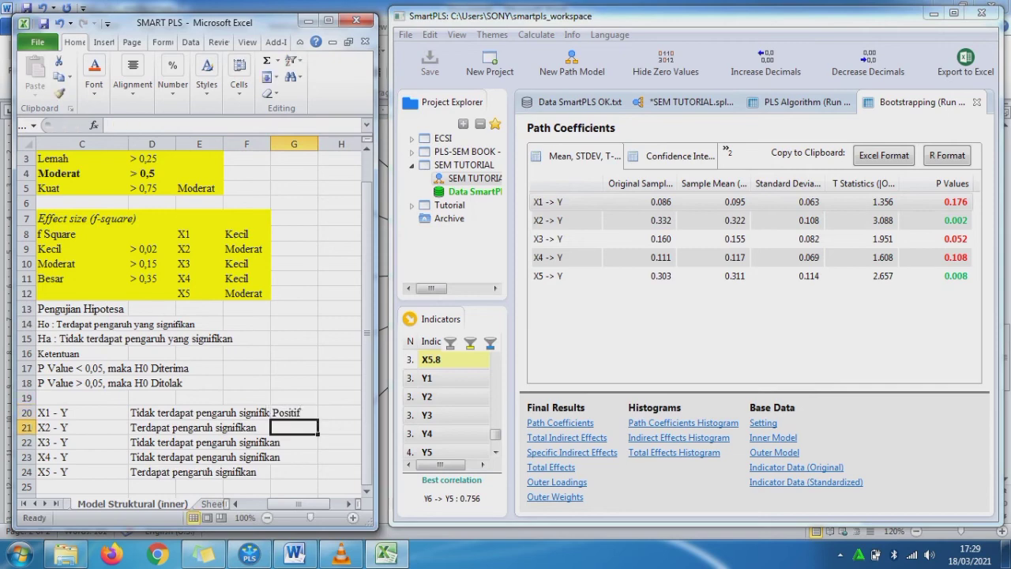
Fill G21 through G24 for X2 - Y to X5 - Y with formulas that each reference the cell directly above
type("=")
key("Up")
key("Return")
type("=")
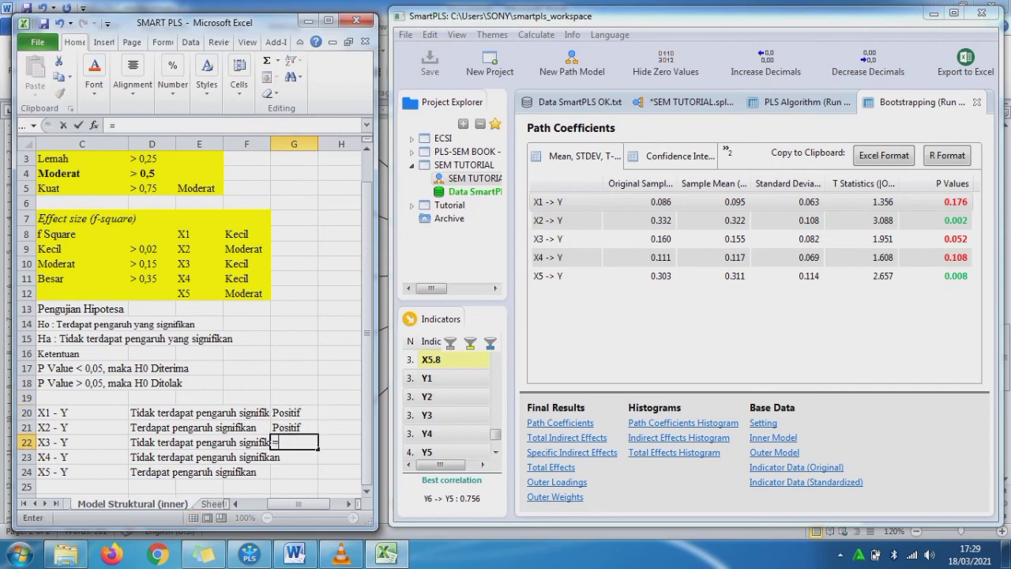
key("Up")
key("Return")
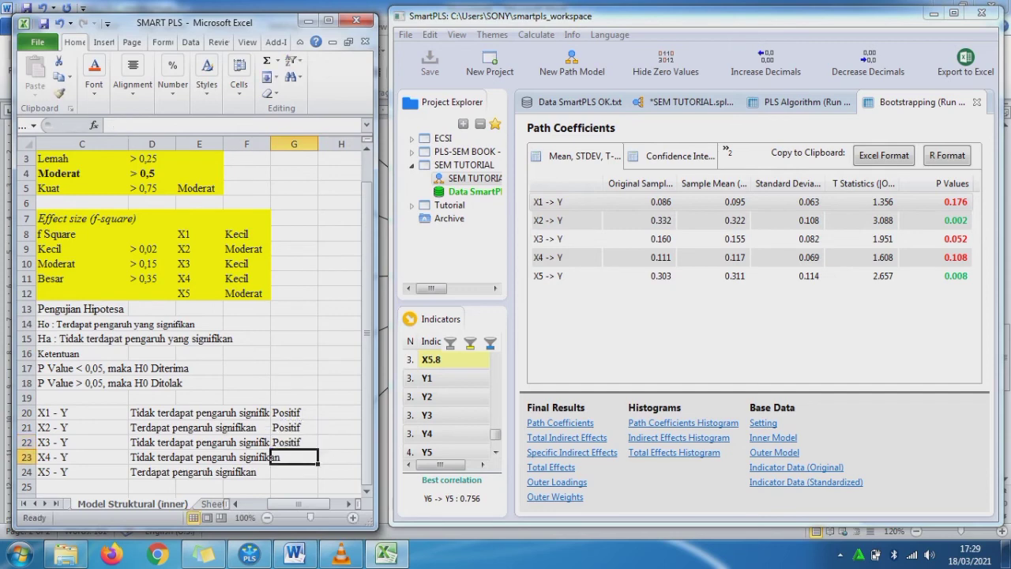
type("=")
key("Up")
key("Return")
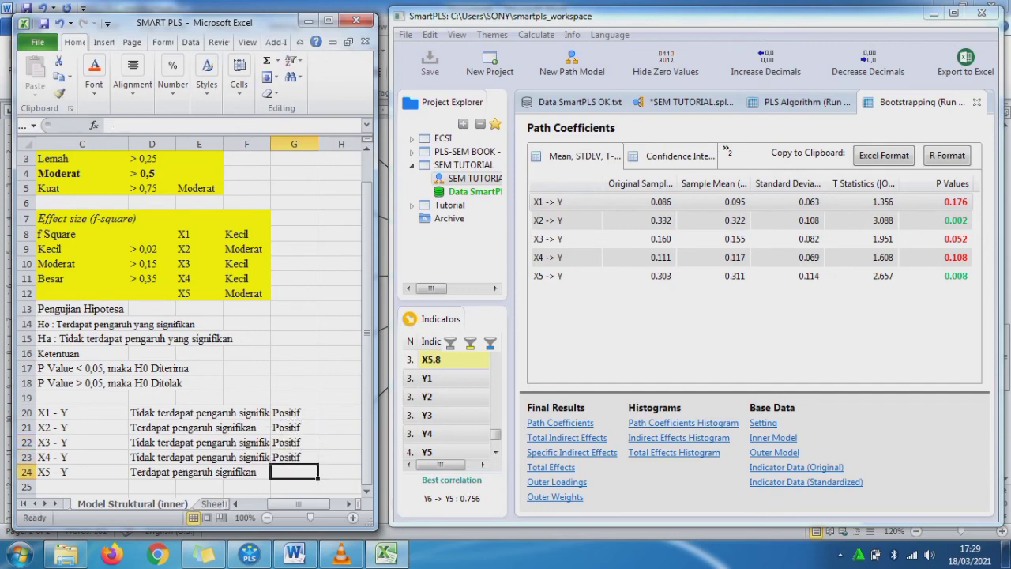
type("=")
key("Up")
key("Return")
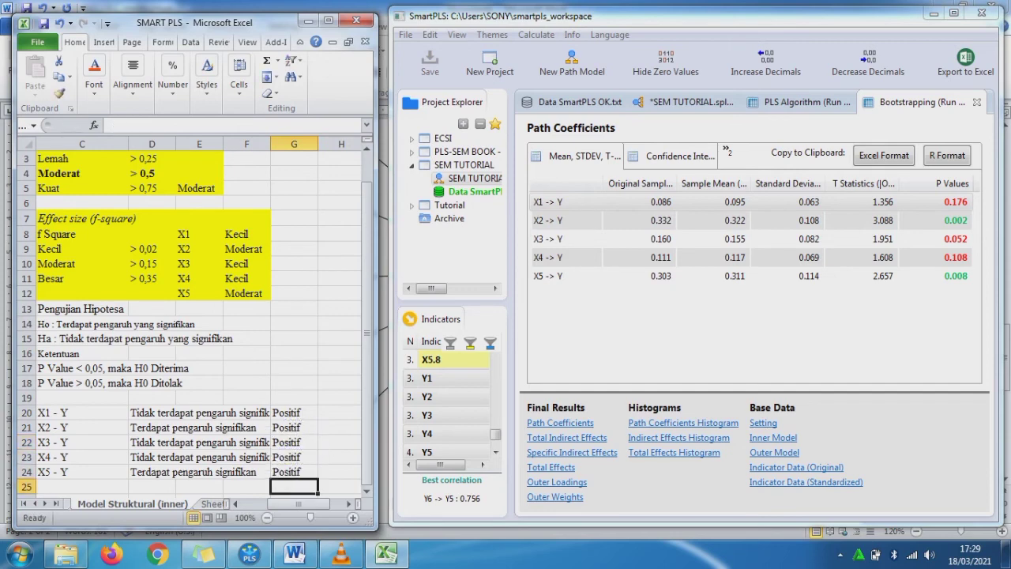
key("Left")
key("Left")
key("Left")
key("Left")
key("Left")
key("Left")
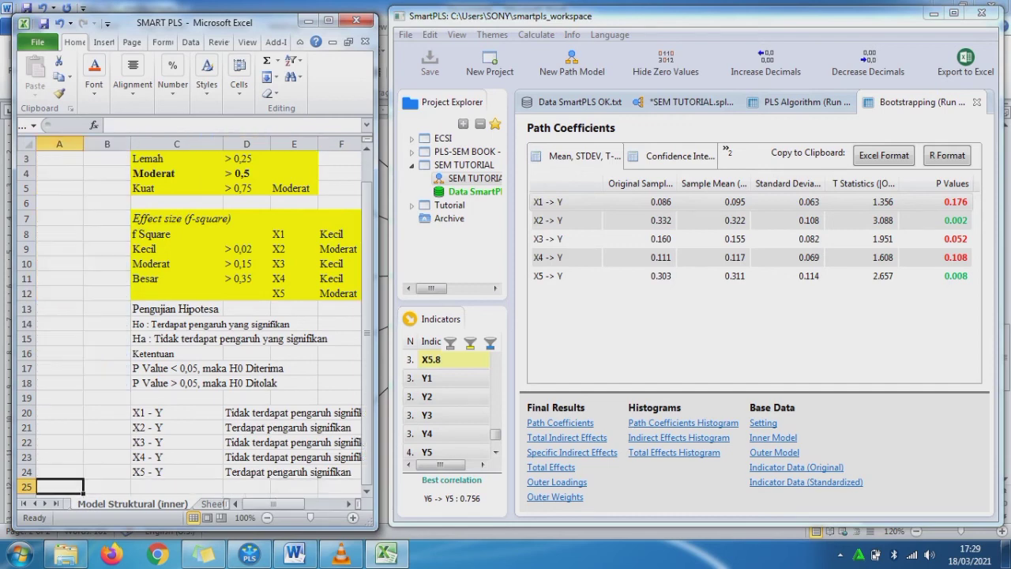
key("Right")
key("Right")
key("Right")
key("Right")
key("Right")
key("Right")
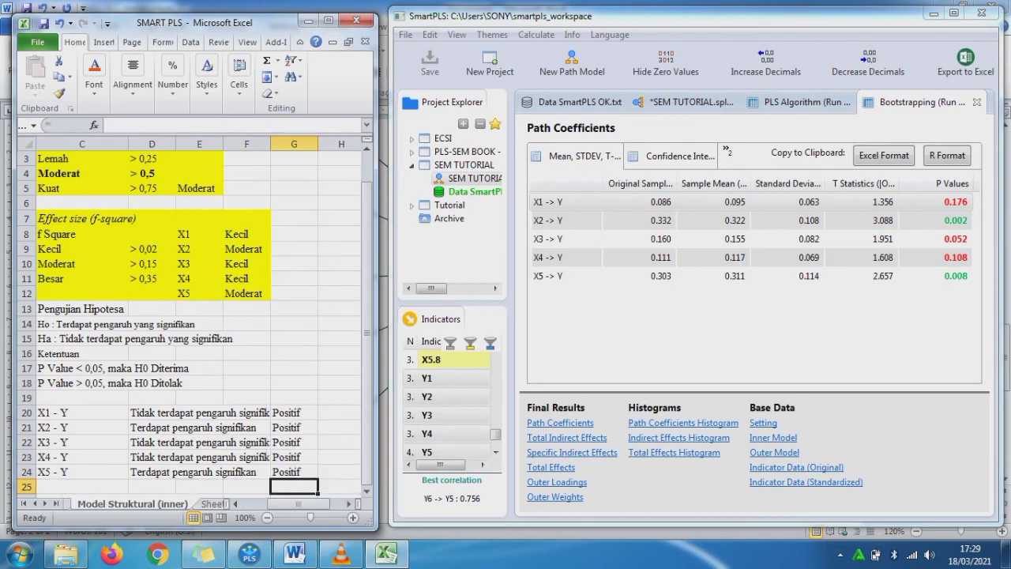
key("Left")
key("Left")
key("Left")
key("Left")
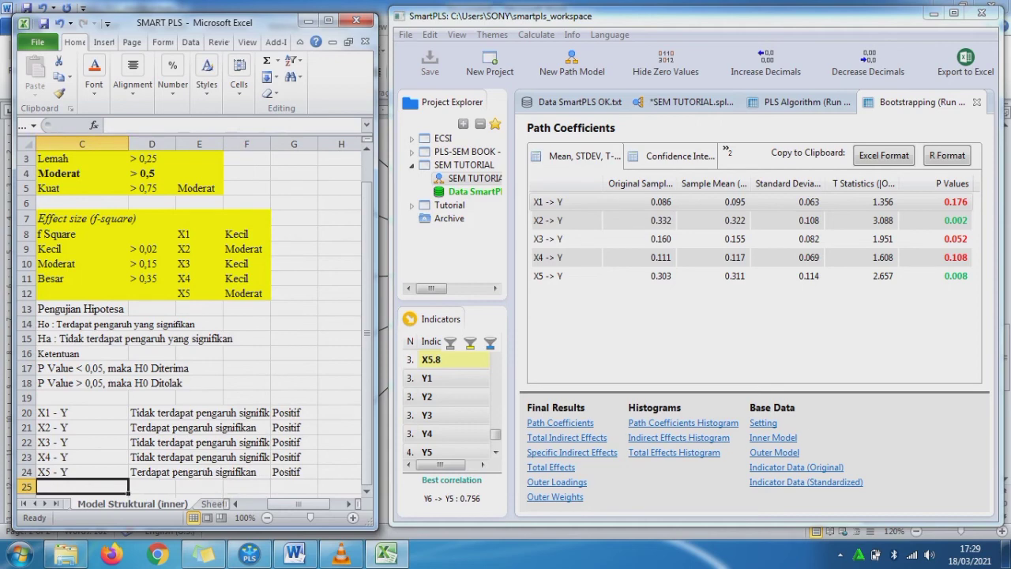
Fill the completed Pengujian Hipotesa block C13:G24 with yellow
left_click_drag(82, 309, 293, 472)
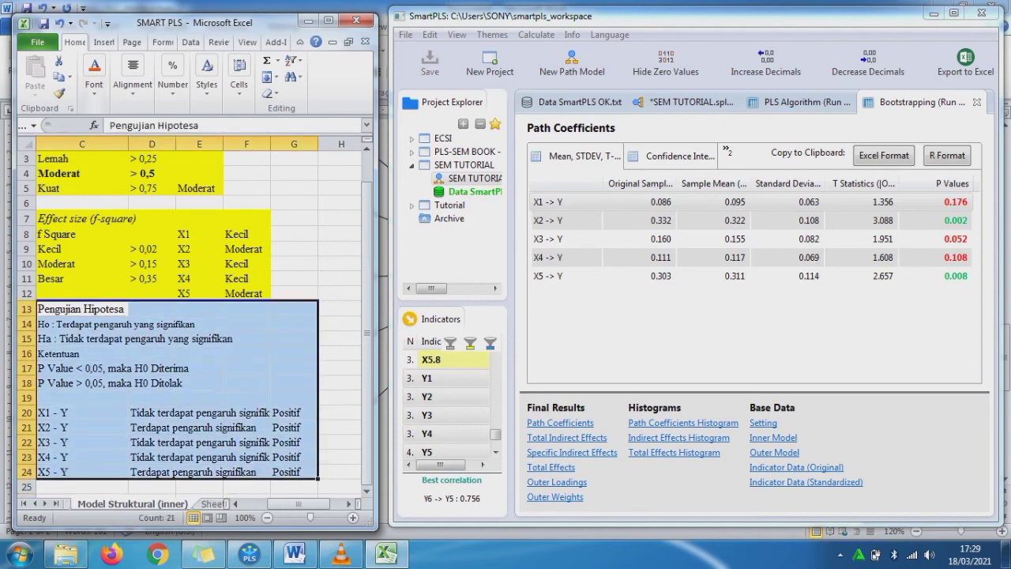
left_click(94, 75)
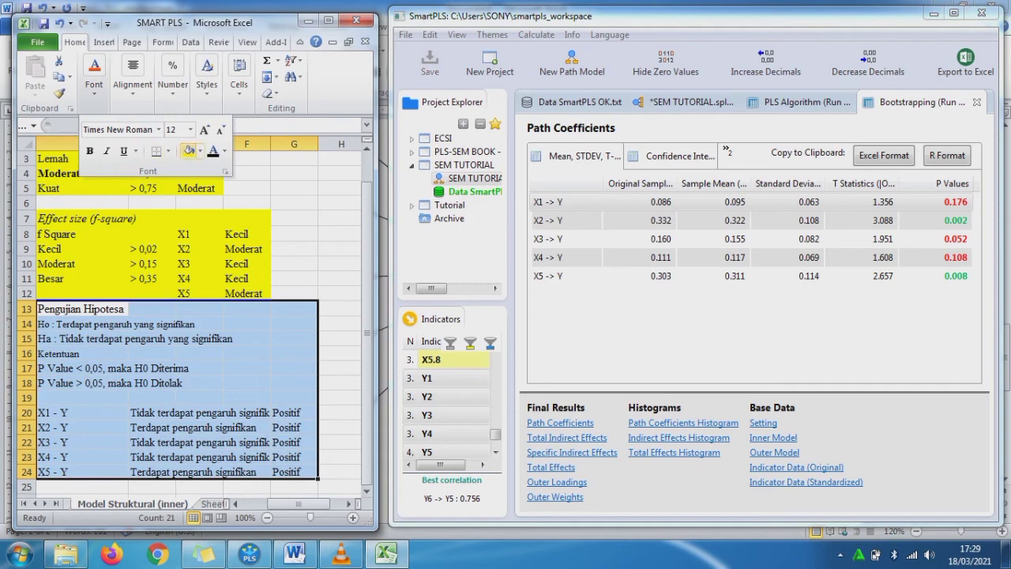
left_click(188, 151)
left_click(341, 383)
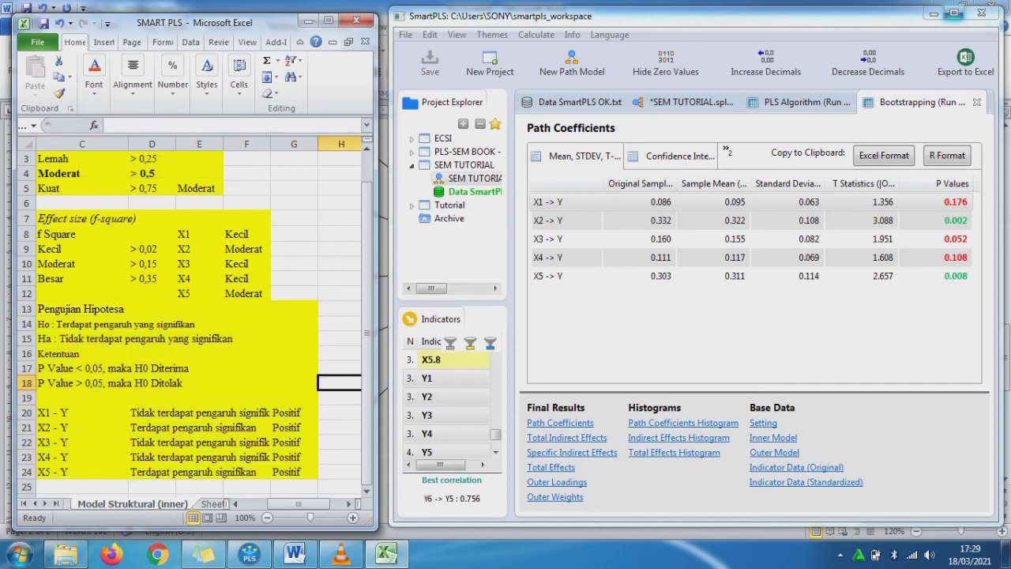
Switch to SmartPLS, maximize its window and view the SEM TUTORIAL path model with the bootstrapping T-Values, with nothing selected
left_click(953, 13)
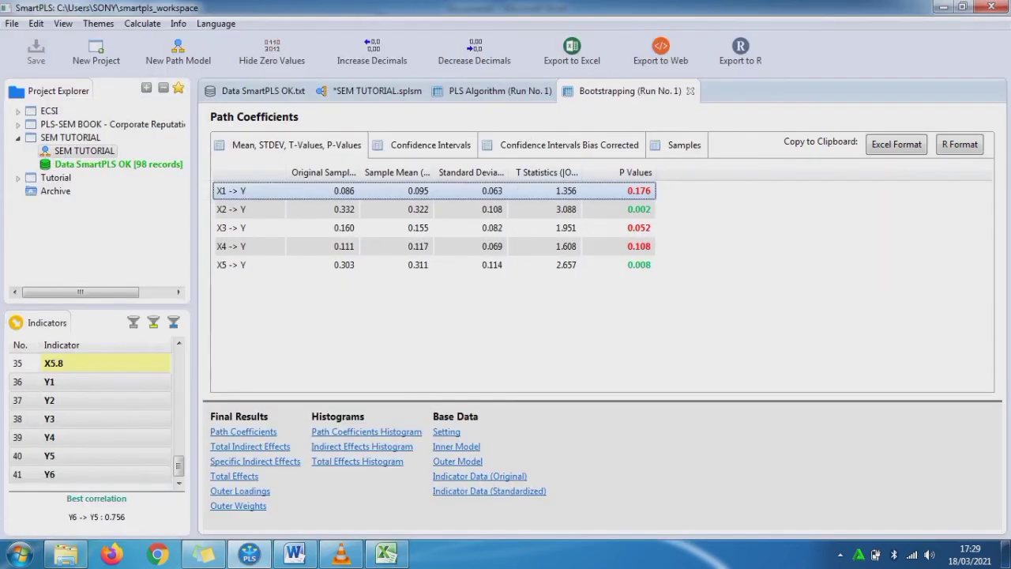
left_click(371, 91)
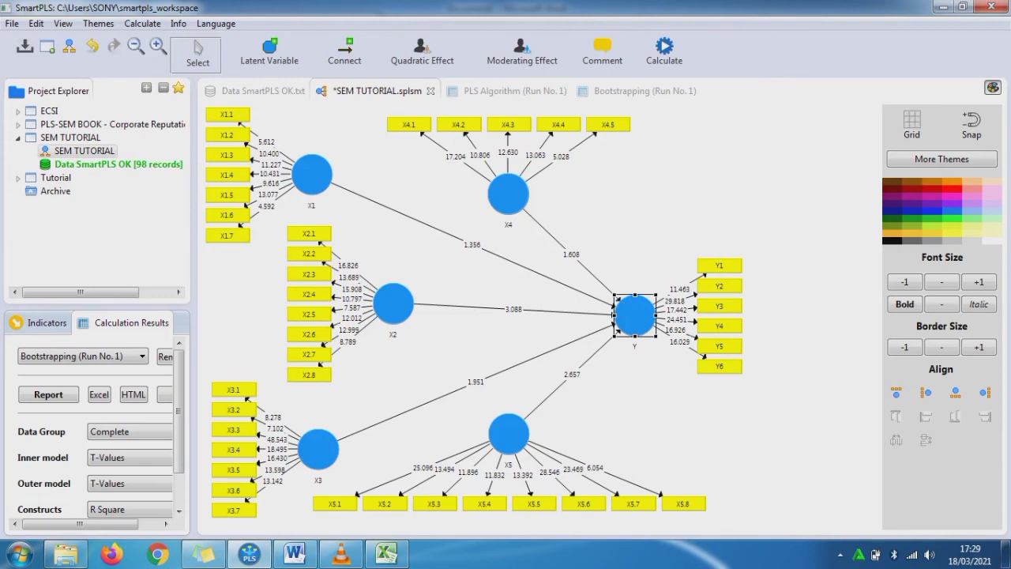
left_click(780, 207)
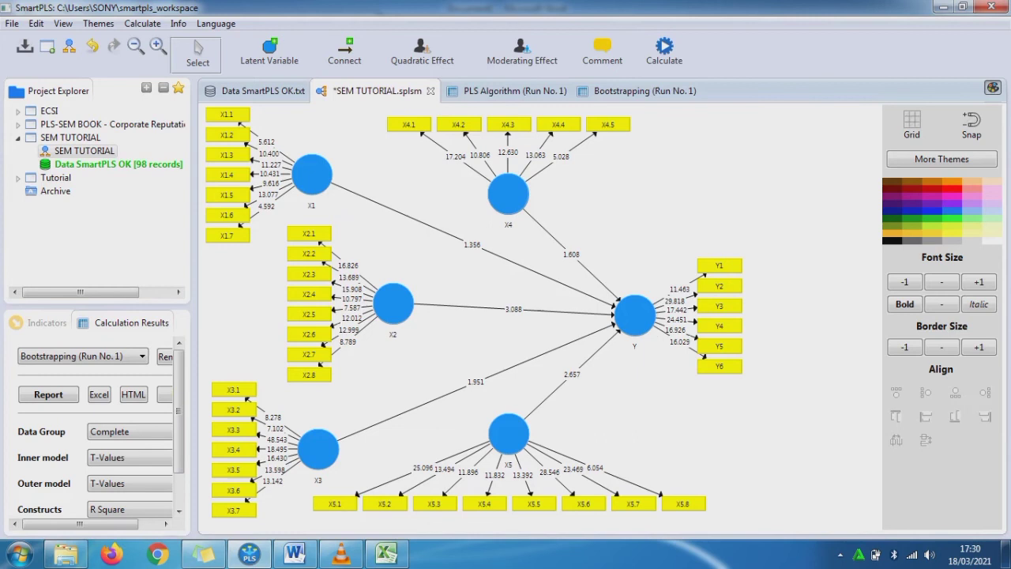
Export the complete PLS Algorithm report to Excel with the default export options, saving it as SEM TUTORIAL INNER
left_click(506, 91)
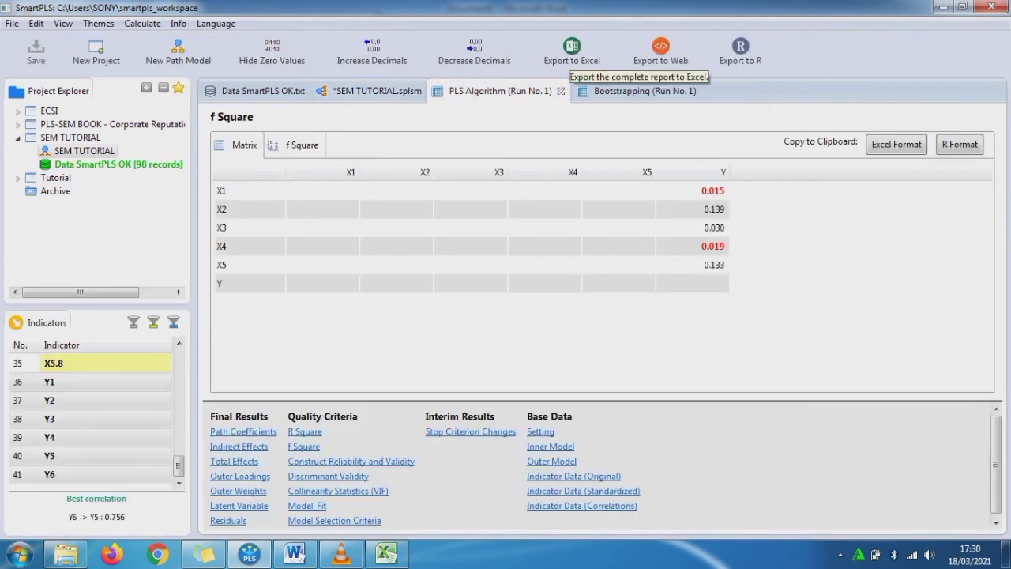
left_click(572, 47)
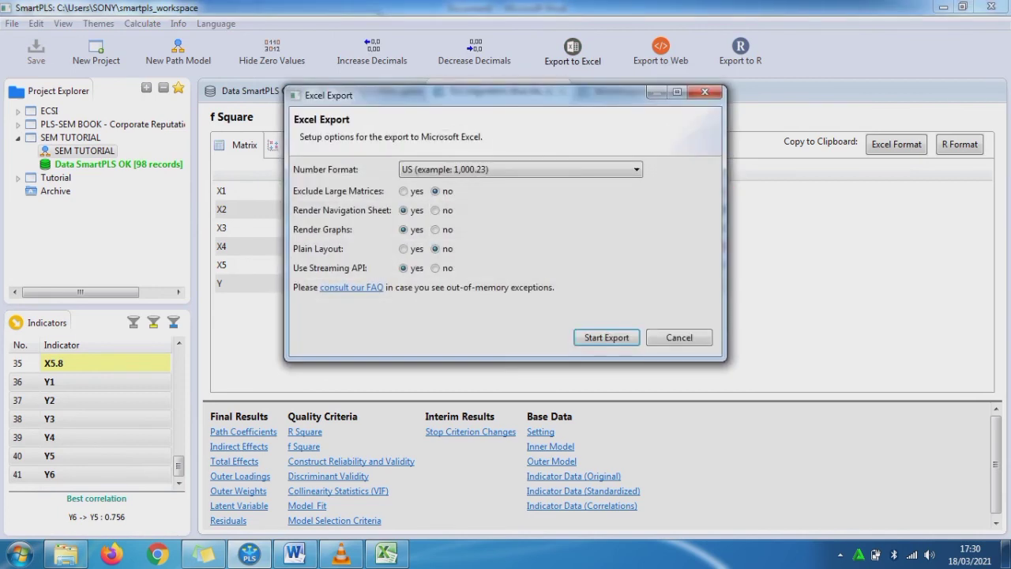
left_click(607, 337)
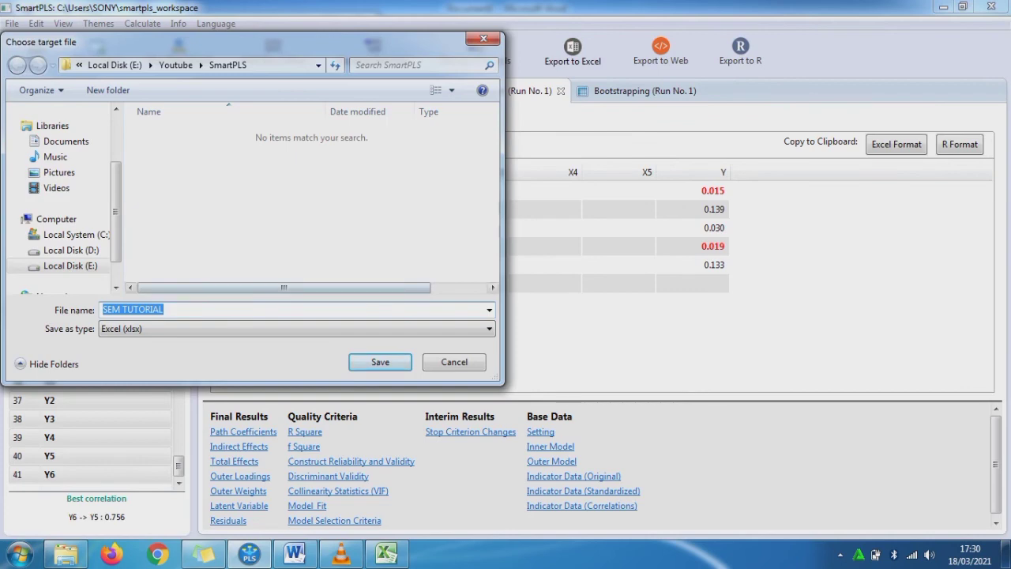
left_click(386, 553)
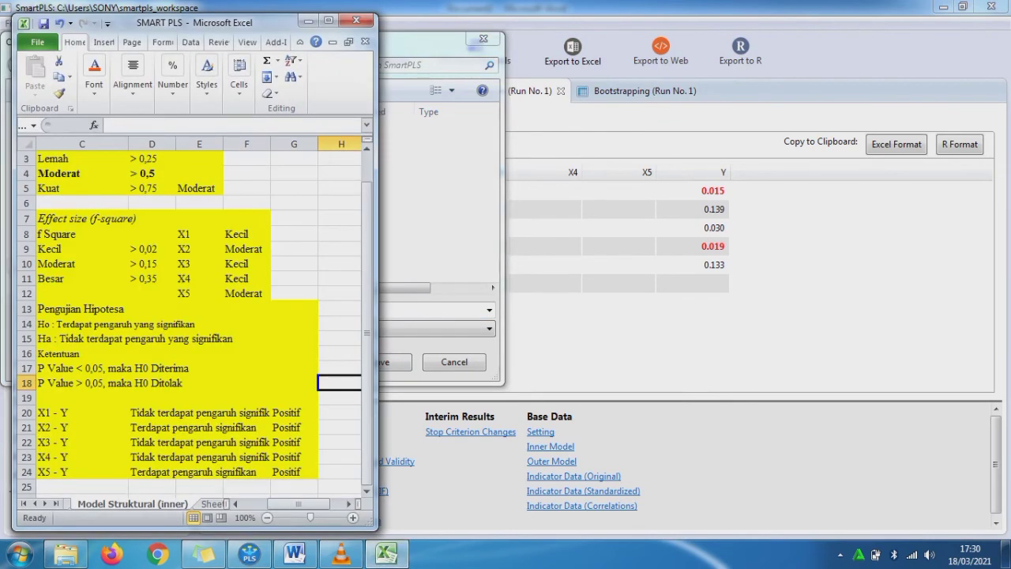
left_click(440, 197)
left_click(190, 309)
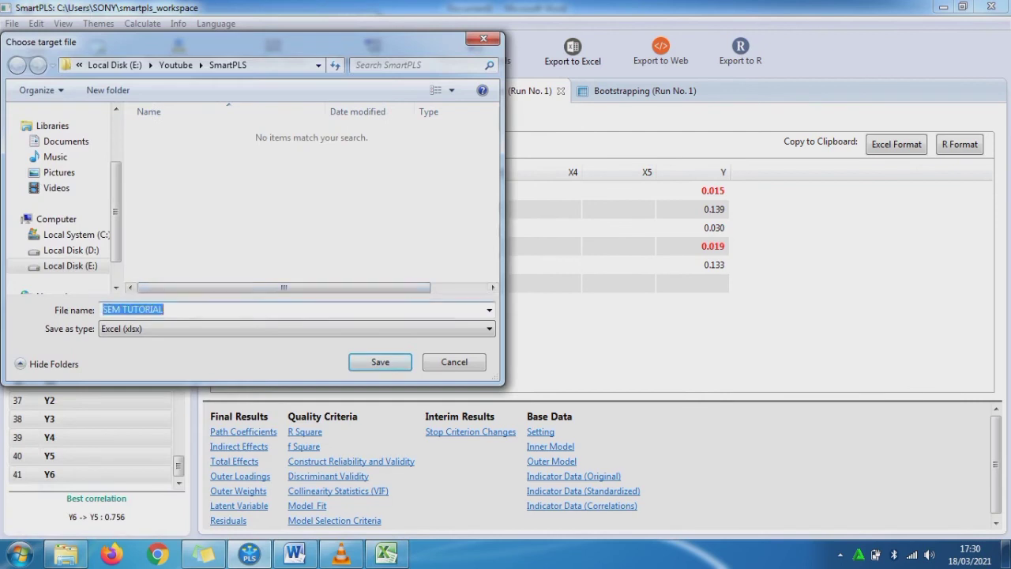
left_click(189, 310)
type("Inn")
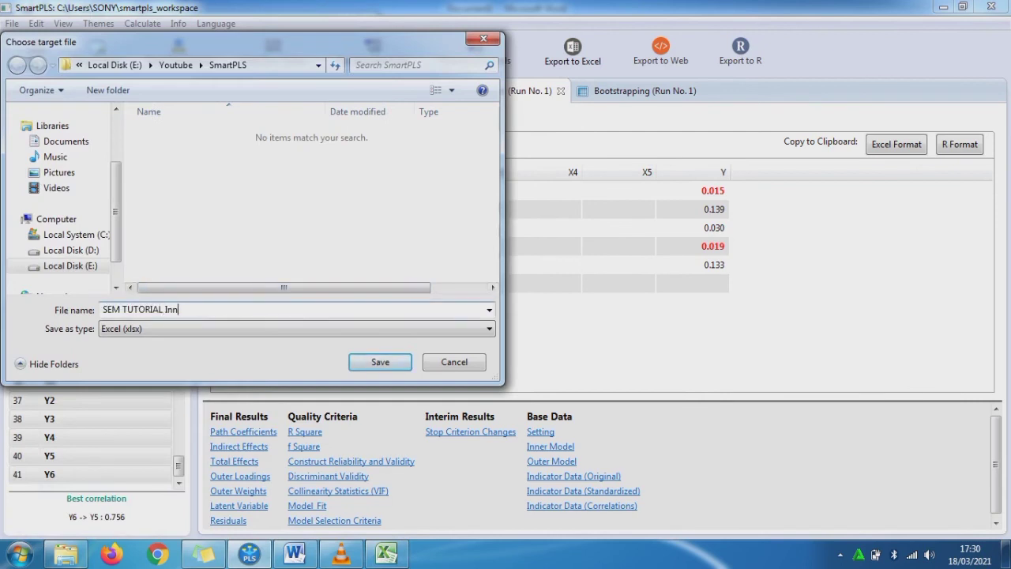
key("BackSpace")
key("BackSpace")
type("NNER")
key("Return")
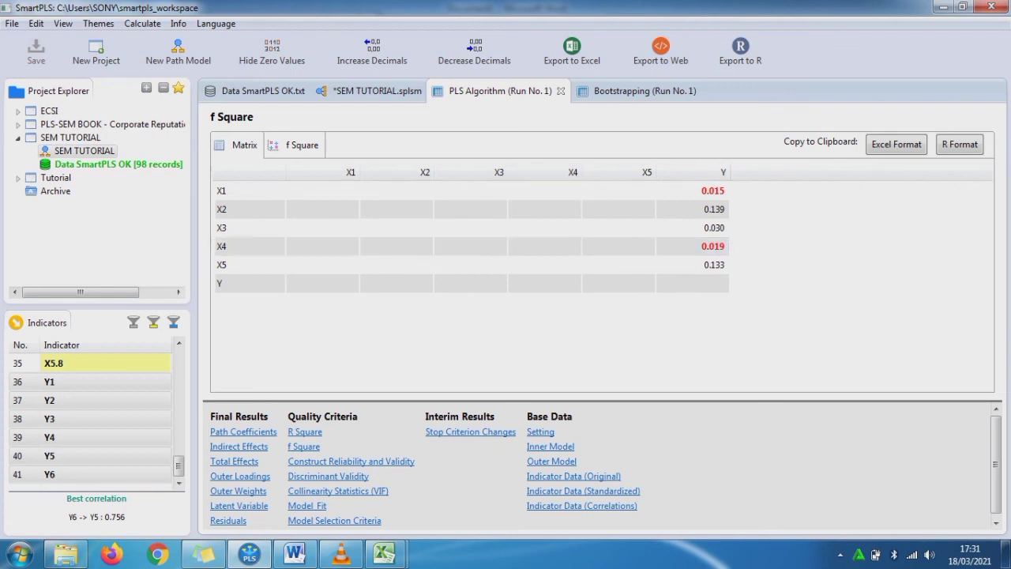
Open the exported SEM TUTORIAL INNER workbook from the SmartPLS folder, dismiss the reopen prompt and maximize the Excel window
left_click(66, 555)
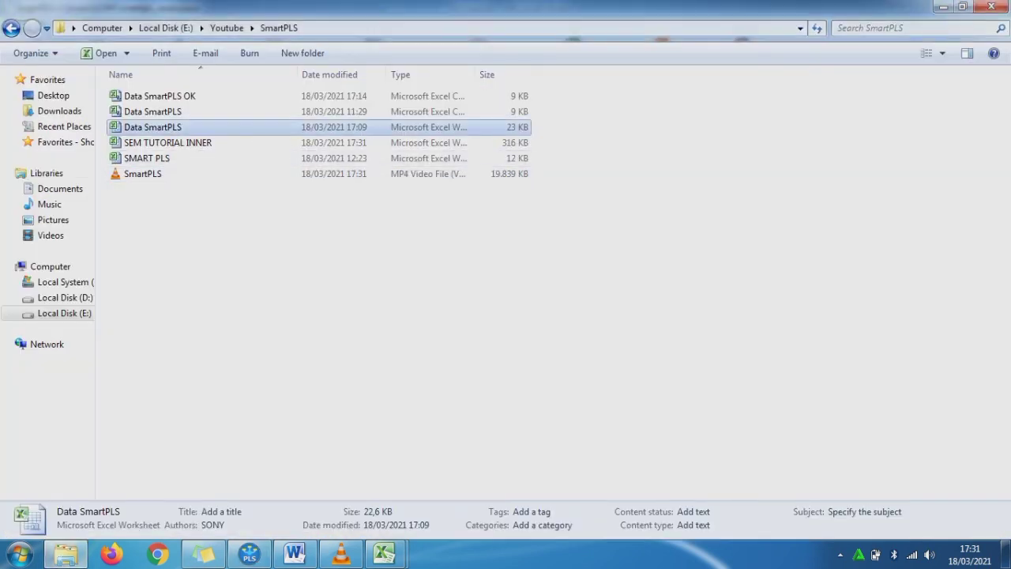
double_click(168, 143)
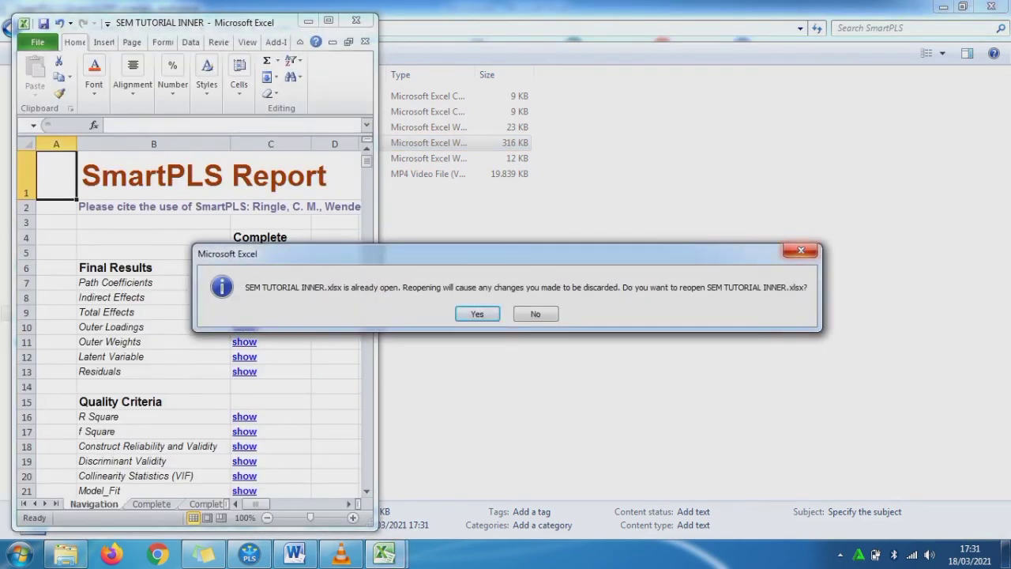
left_click(801, 250)
left_click(329, 20)
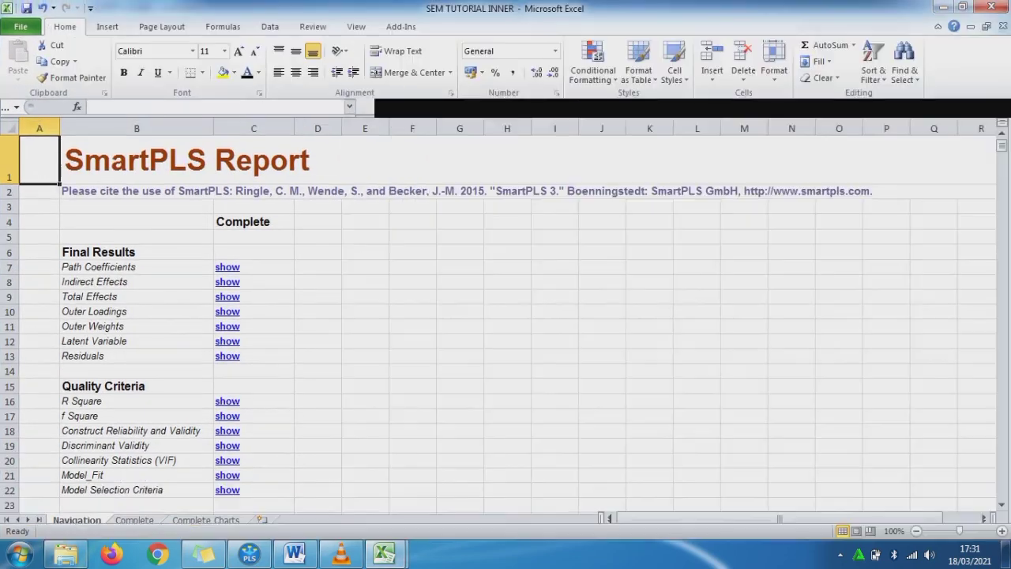
Examine the R Square section and the Outer Loadings table in the SEM TUTORIAL INNER report
left_click(228, 401)
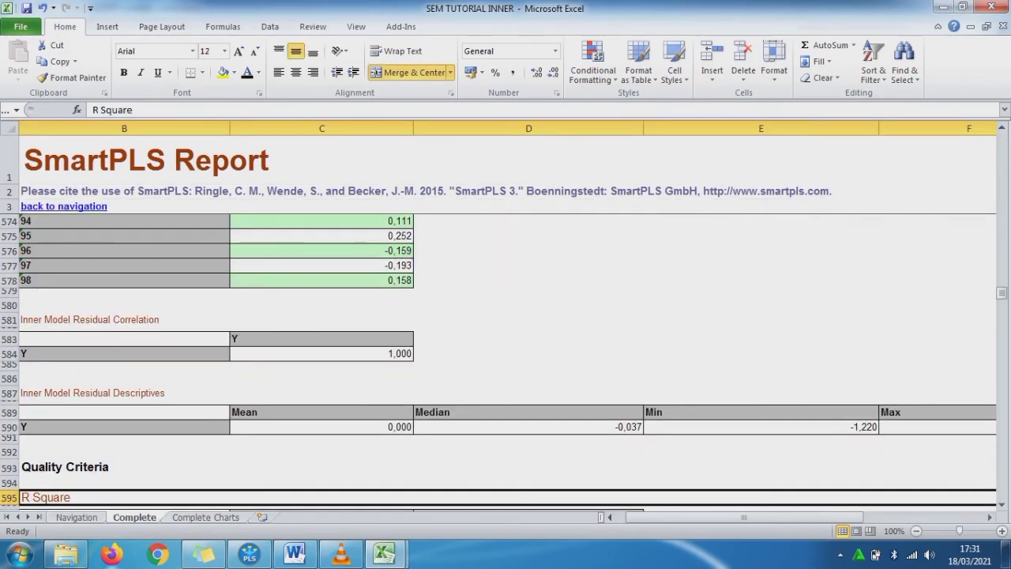
left_click(76, 518)
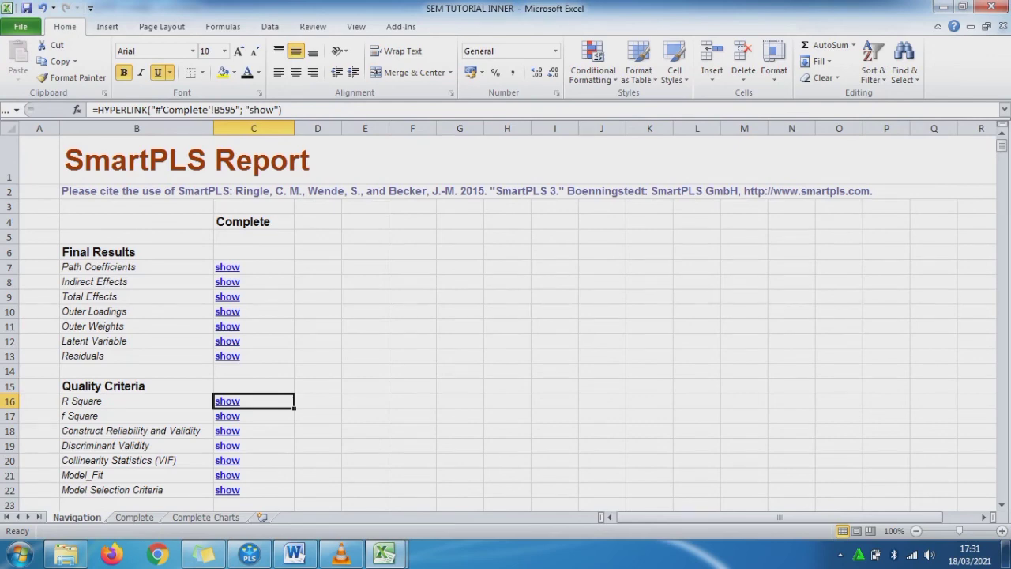
left_click(228, 312)
left_click(340, 256)
left_click(339, 271)
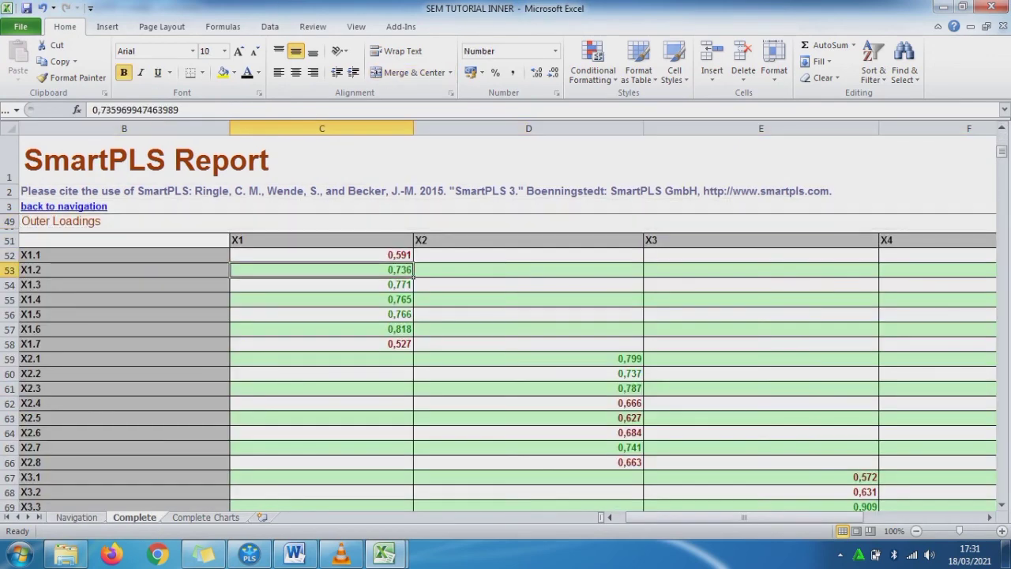
key("Down")
key("Down")
key("Down")
key("Down")
key("Down")
key("Down")
key("Down")
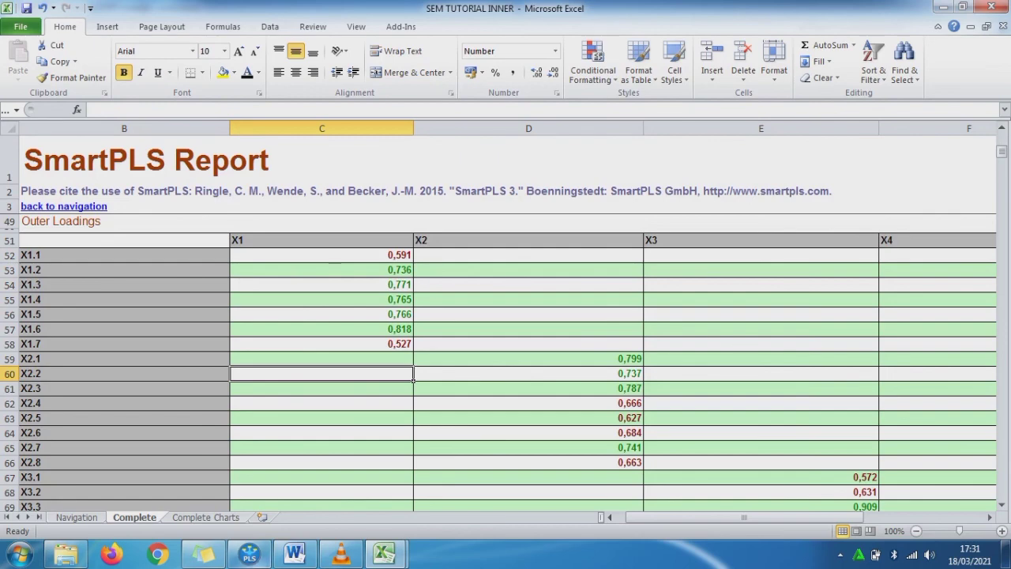
Switch to SmartPLS and export the complete Bootstrapping report to Excel with the default options as SEM TUTORIAL OUTER
left_click(234, 556)
left_click(643, 91)
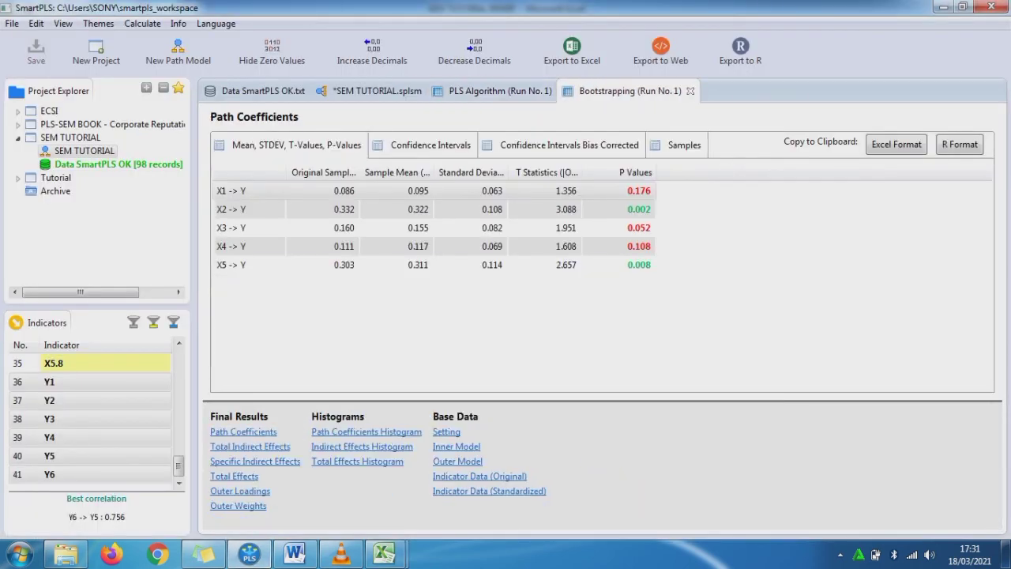
left_click(572, 52)
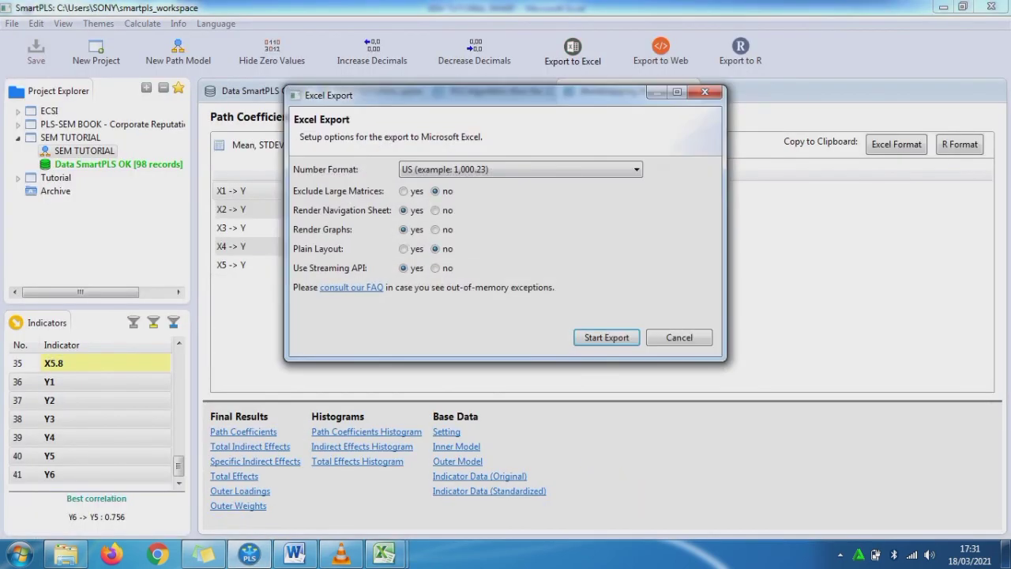
left_click(607, 338)
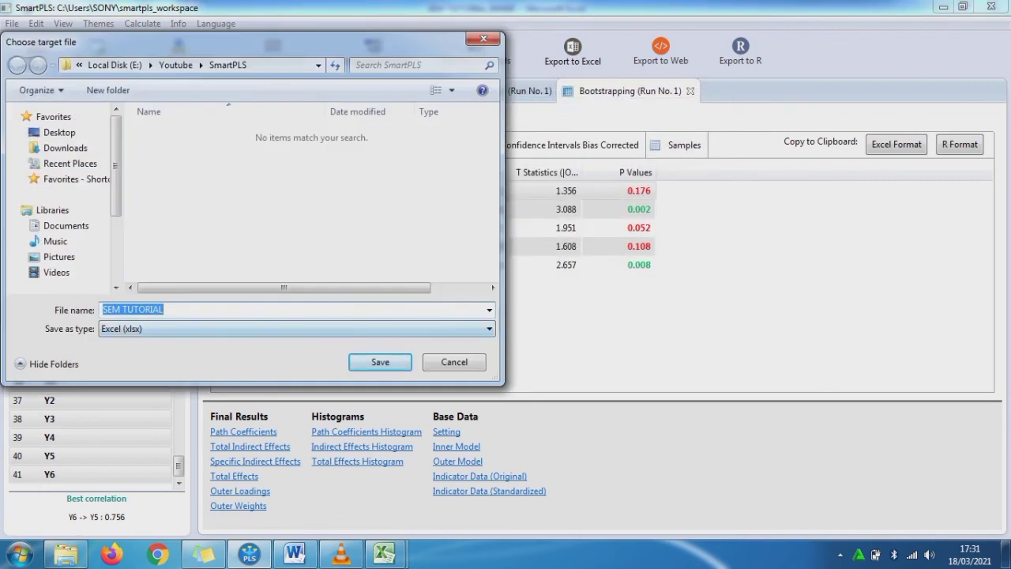
left_click(177, 310)
type("OUTER")
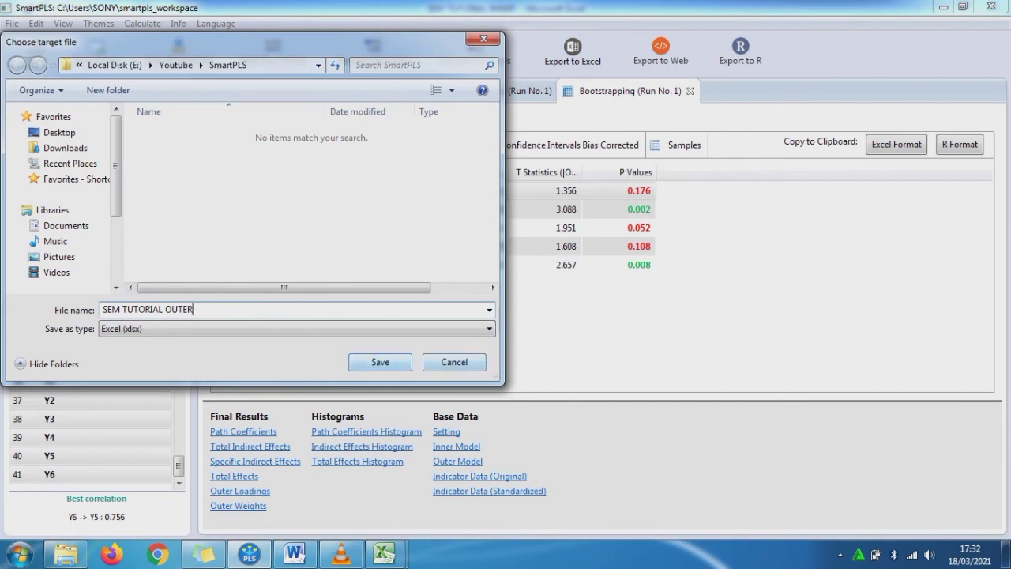
key("Return")
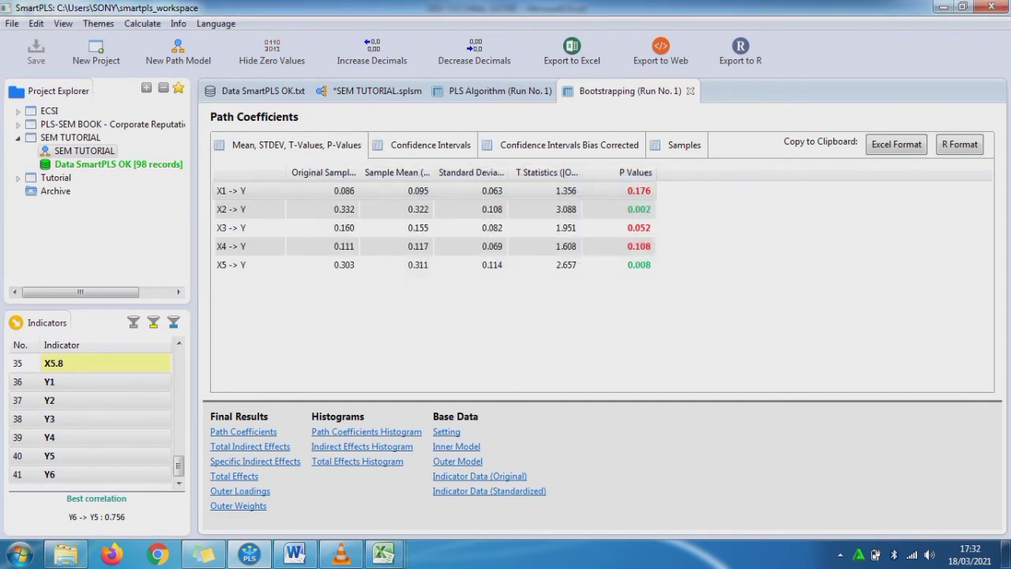
Open the exported SEM TUTORIAL OUTER workbook from the SmartPLS folder, accepting the reopen prompt
left_click(65, 554)
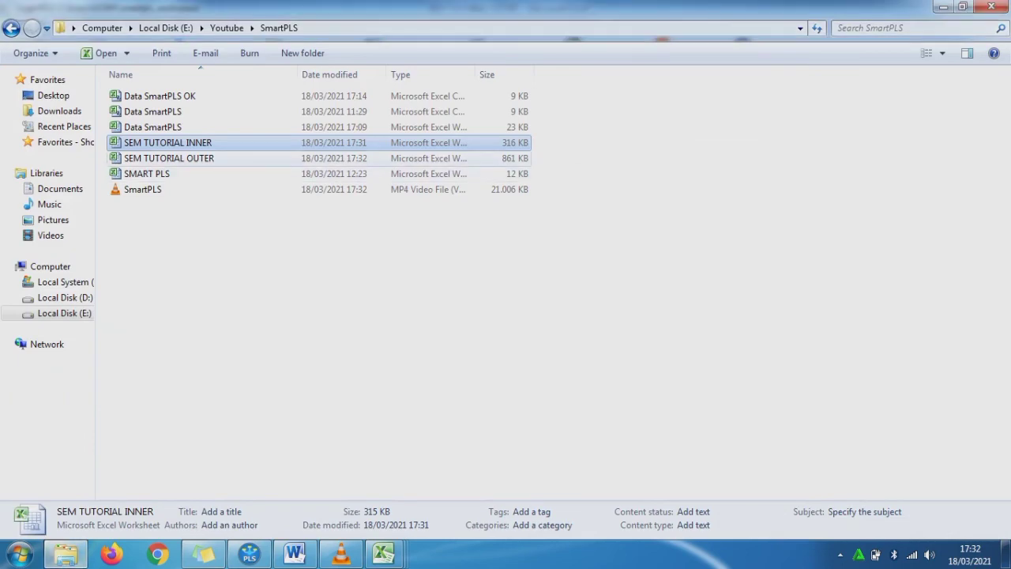
double_click(169, 158)
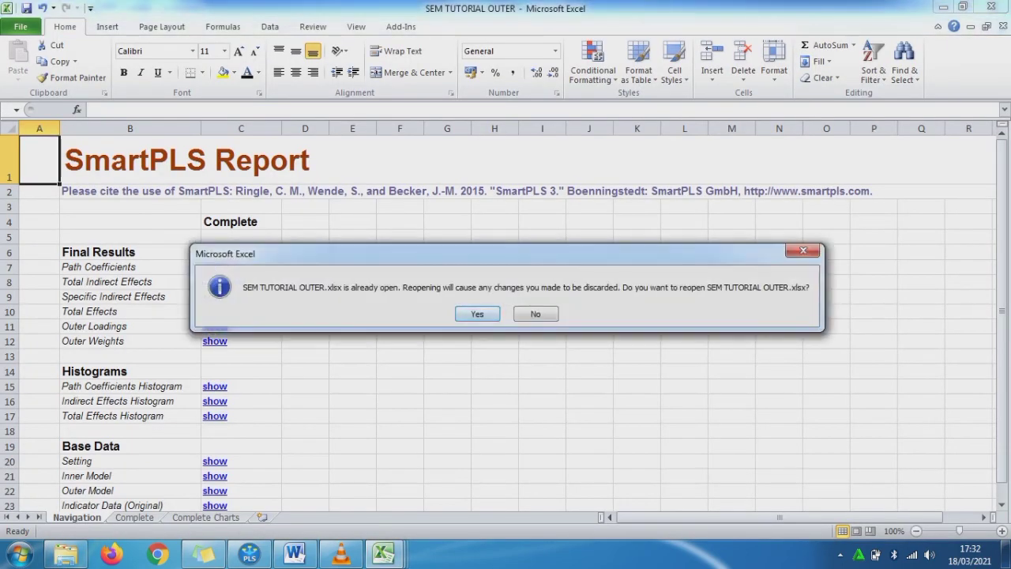
key("Return")
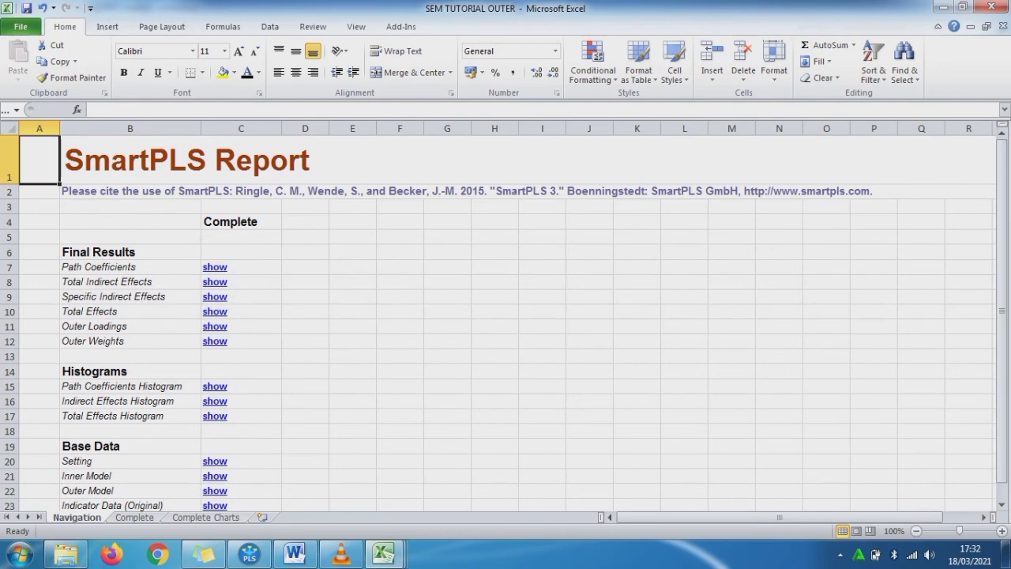
Go to the Path Coefficients section of the report and highlight the T Statistics and P Values for X1 -> Y to X5 -> Y
left_click(214, 269)
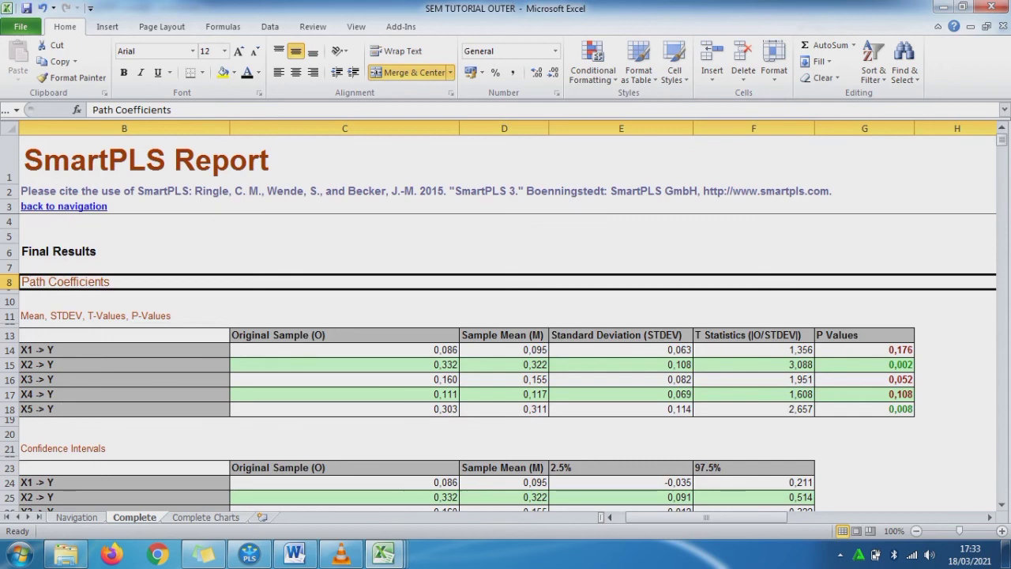
left_click_drag(427, 349, 913, 413)
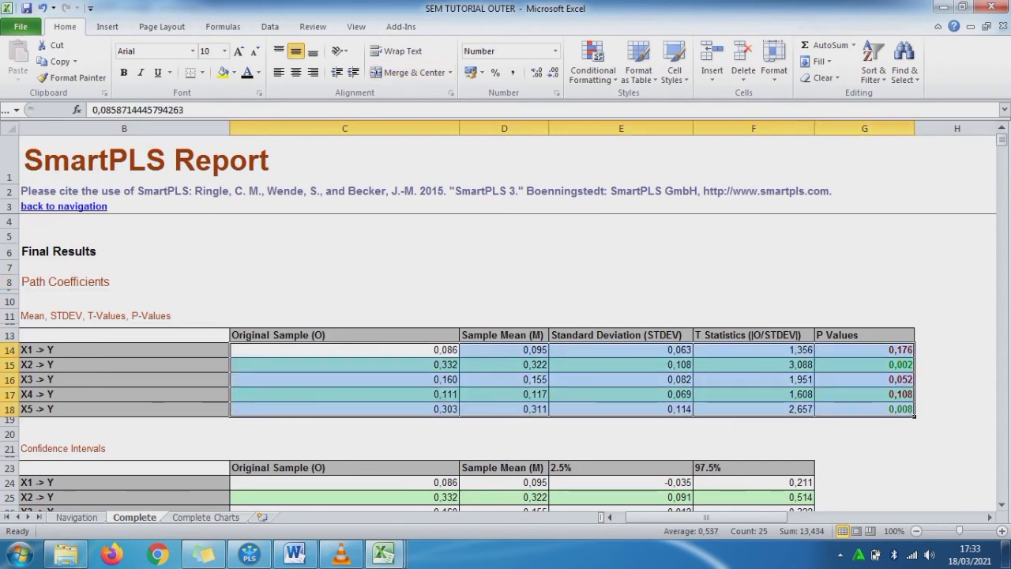
left_click_drag(754, 350, 864, 409)
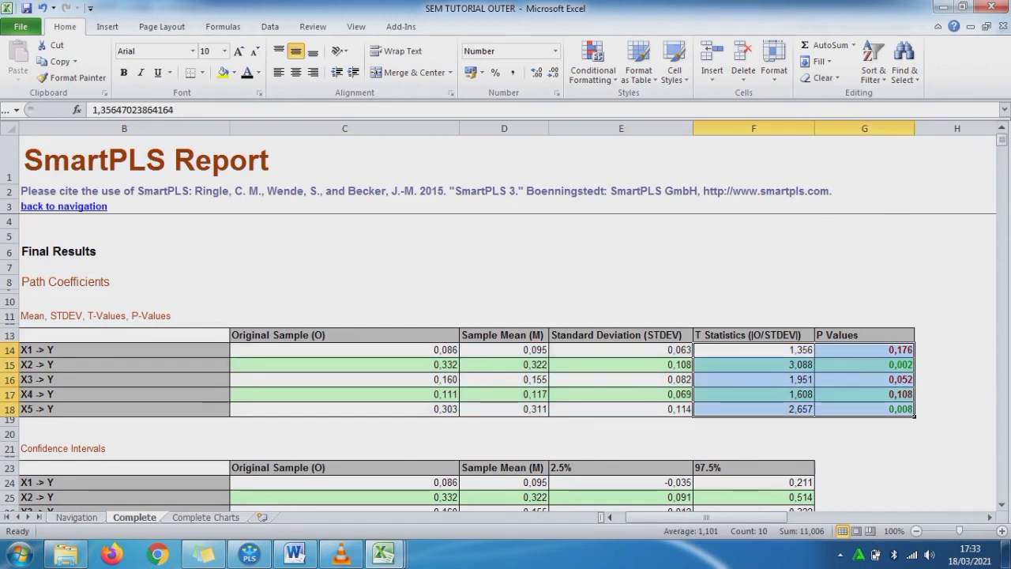
Switch to SmartPLS, return to the SEM TUTORIAL path model and select the Y construct
left_click(249, 553)
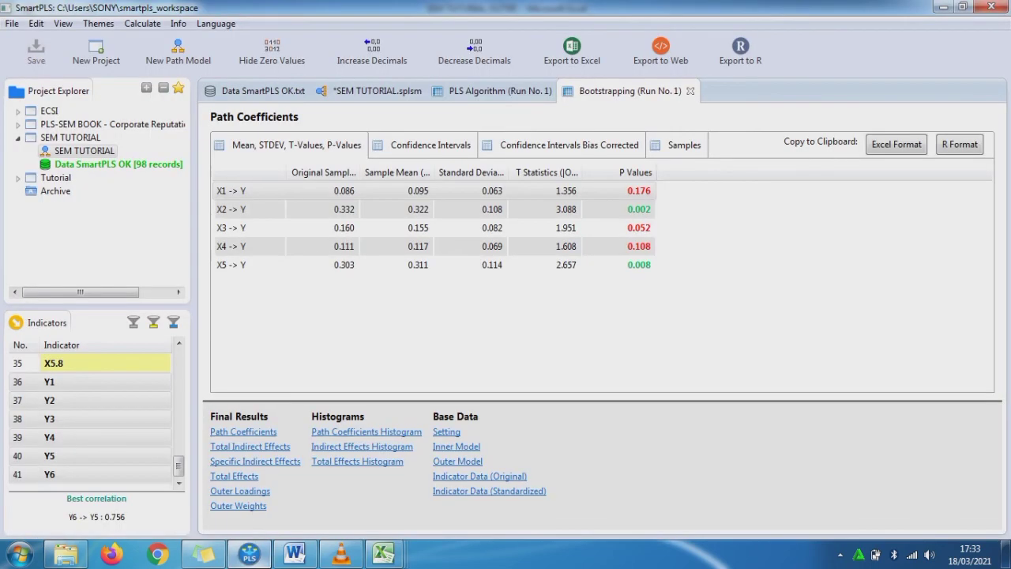
left_click(375, 90)
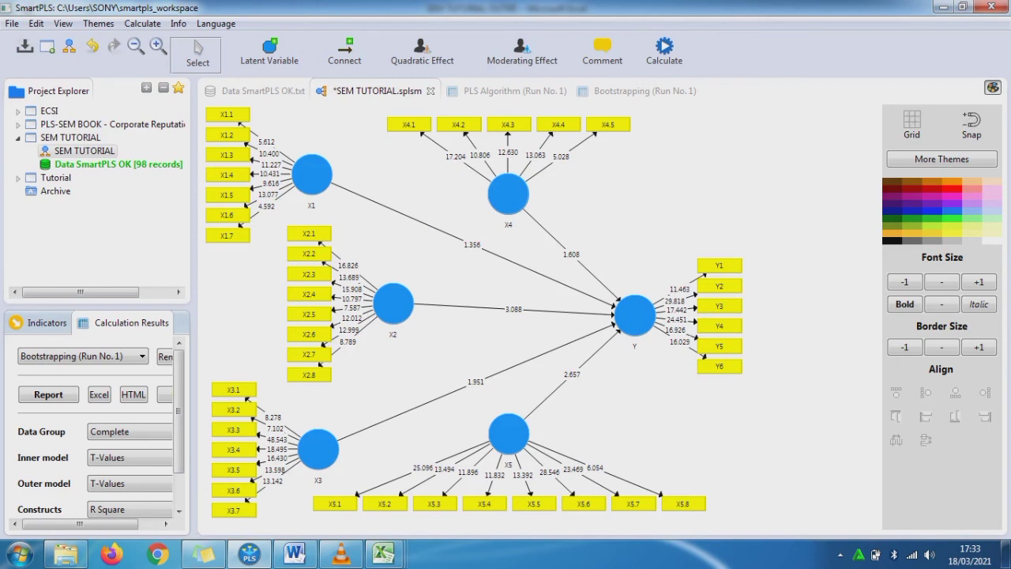
left_click(635, 315)
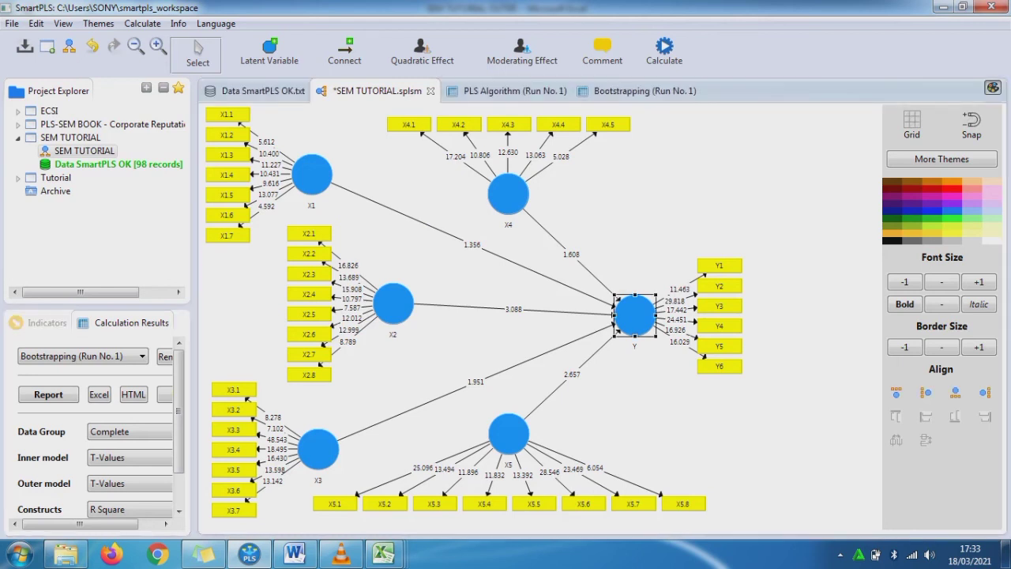